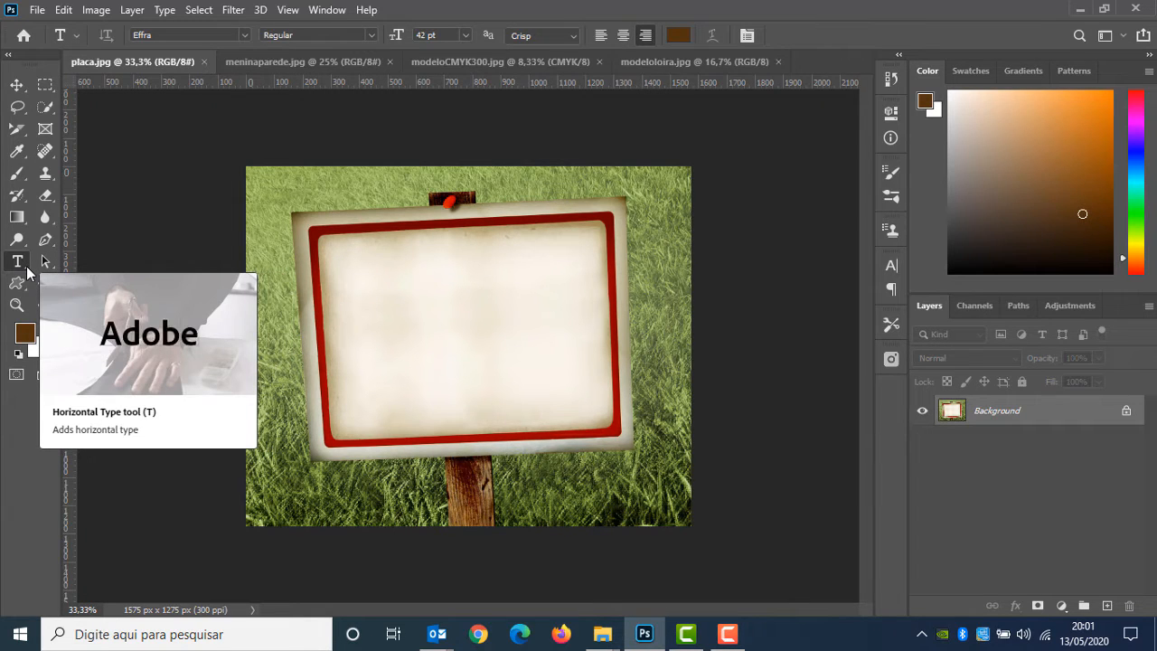
- Show the Type tool's flyout of type variants, then open the Type menu
{"action": "right_click", "coordinate": [26, 266]}
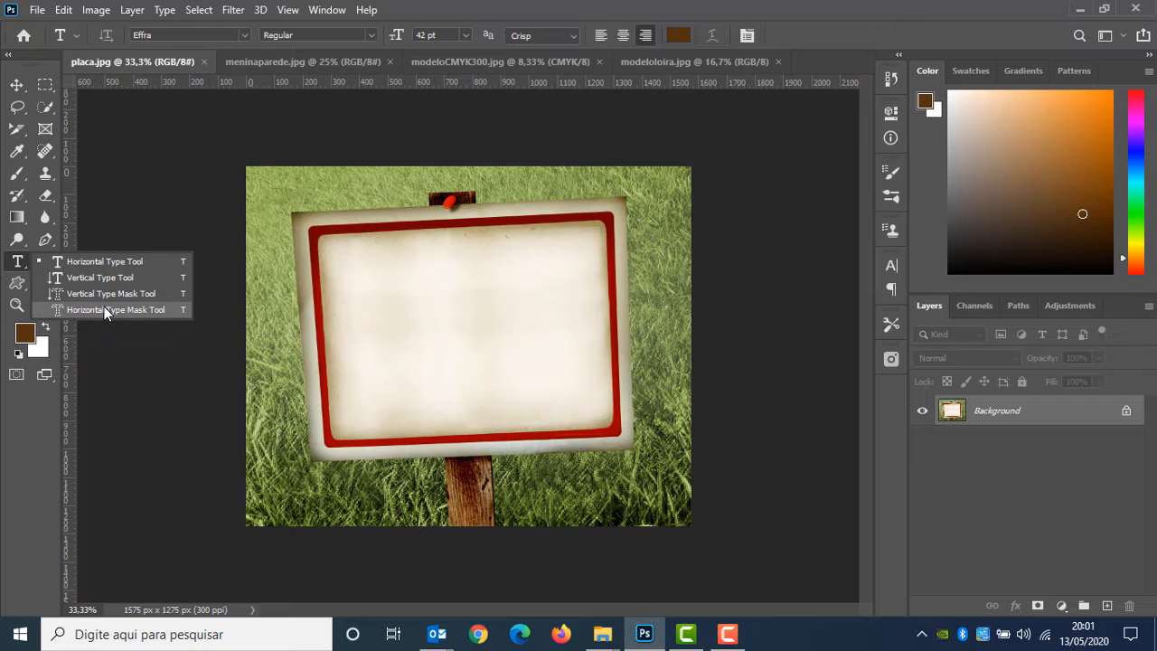
{"action": "left_click", "coordinate": [165, 10]}
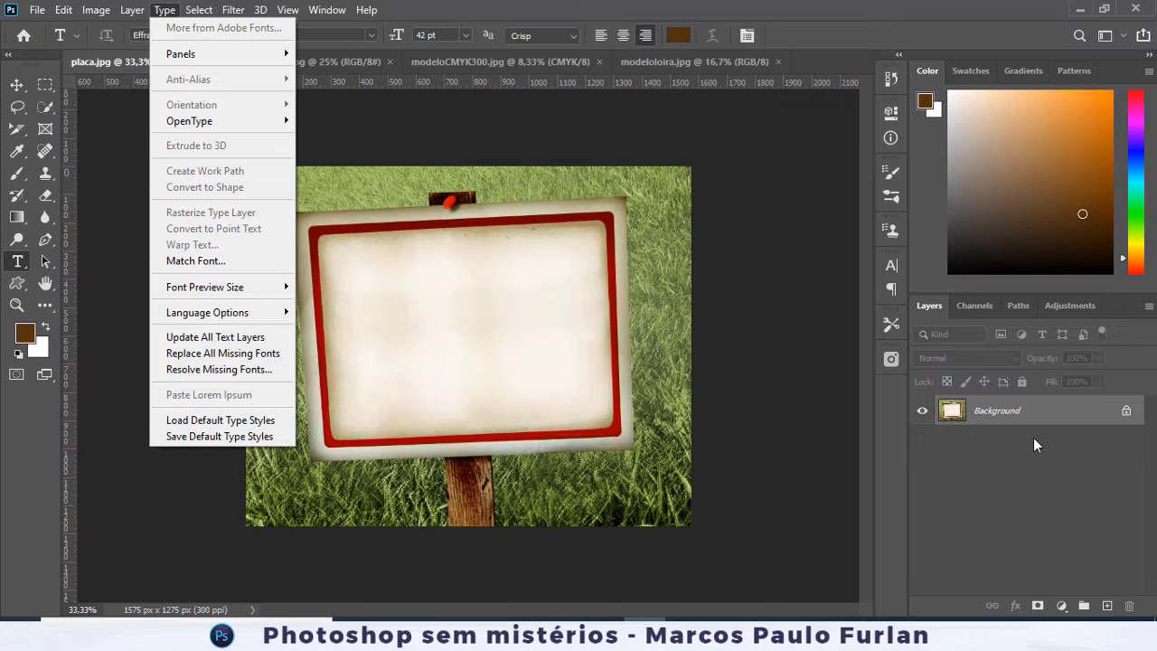
- Open the Character panel, then switch to the Paragraph panel
{"action": "left_click", "coordinate": [893, 269]}
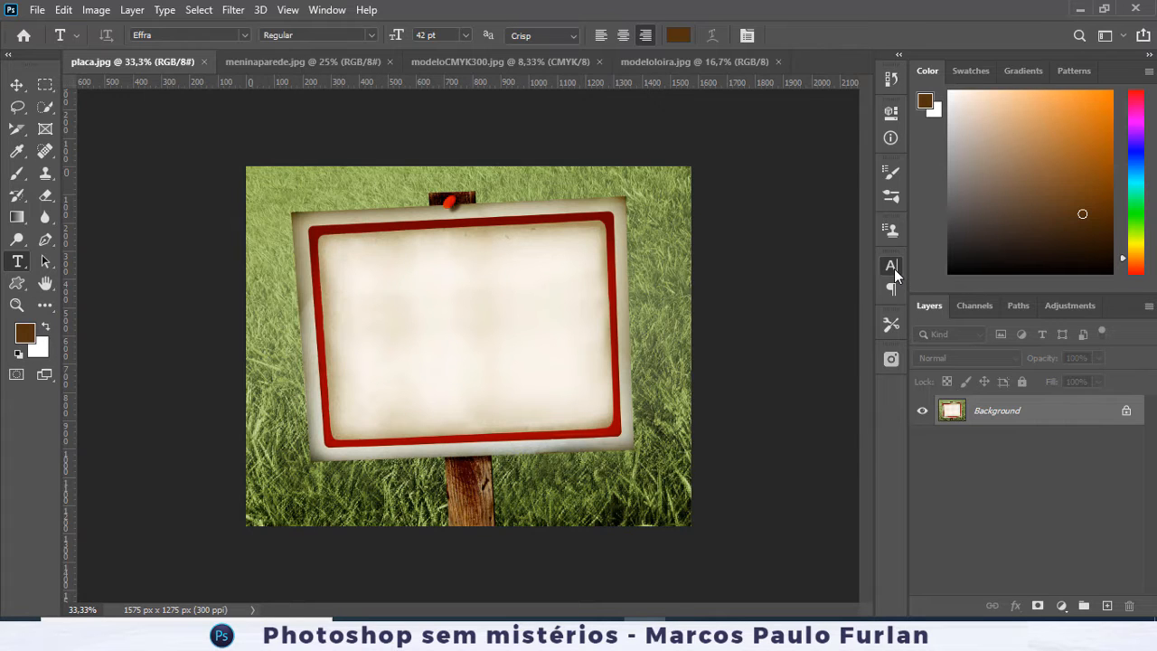
{"action": "left_click", "coordinate": [893, 268]}
{"action": "left_click", "coordinate": [893, 288]}
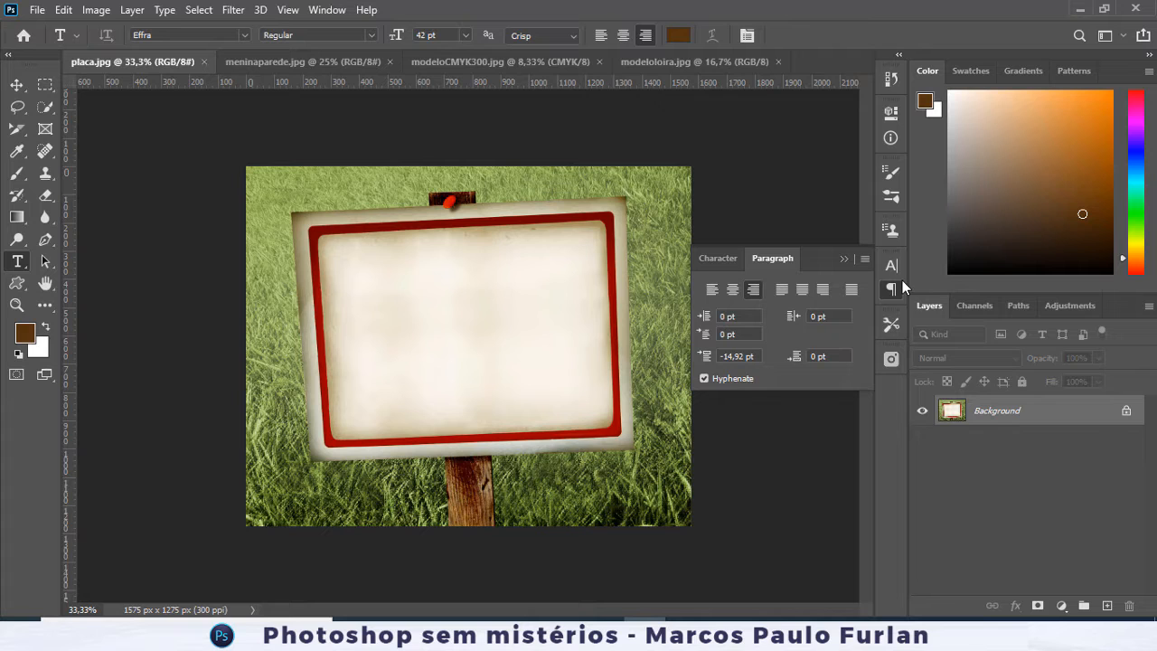
- Open Window > Character Styles and look at the Paragraph Styles and Character Styles tabs
{"action": "left_click", "coordinate": [327, 11]}
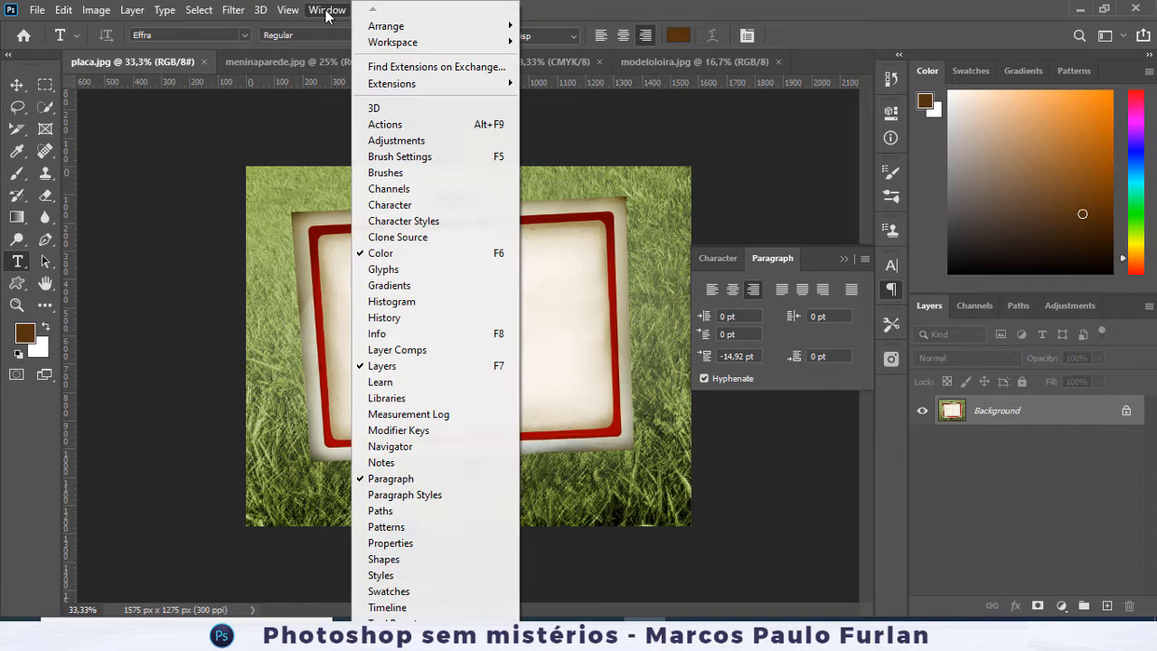
{"action": "left_click", "coordinate": [427, 226]}
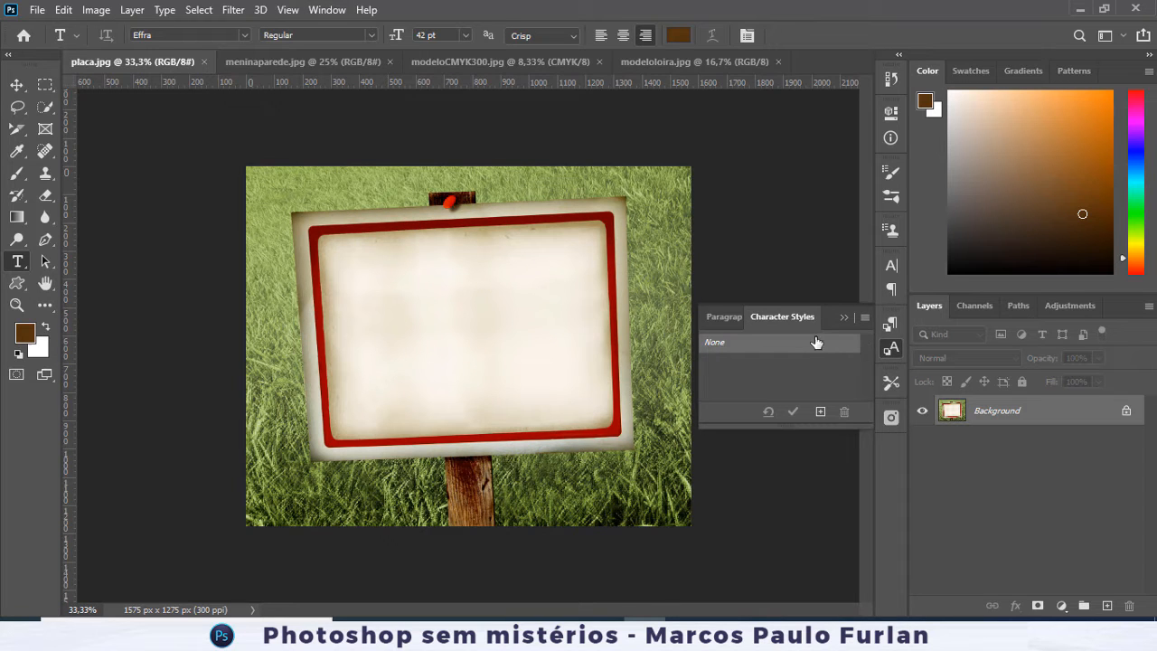
{"action": "left_click", "coordinate": [732, 319]}
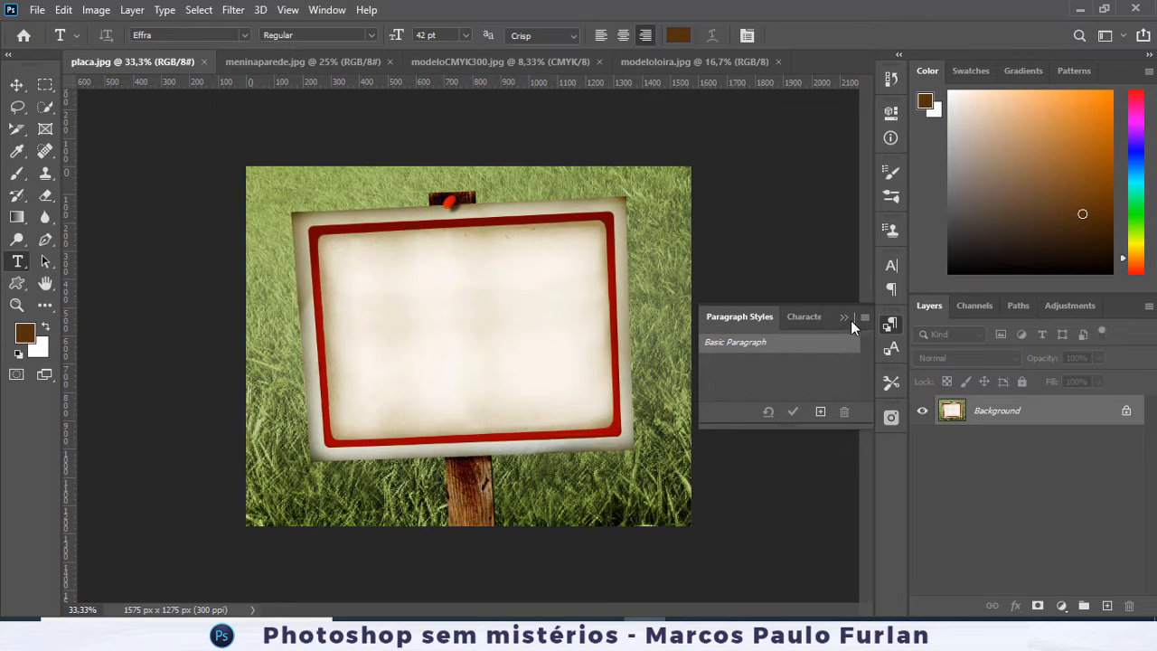
{"action": "left_click", "coordinate": [803, 317]}
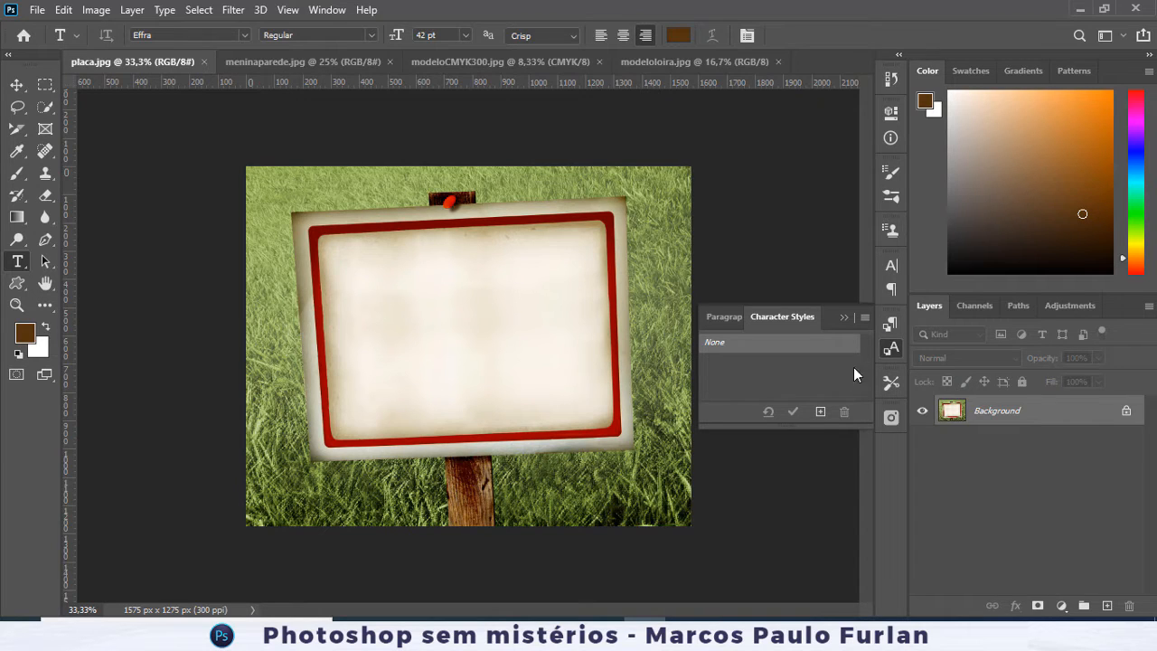
- Create Character Style 1 and look through its Basic, Advanced and OpenType options without changes. Then collapse the Character Styles panel
{"action": "left_click", "coordinate": [822, 414]}
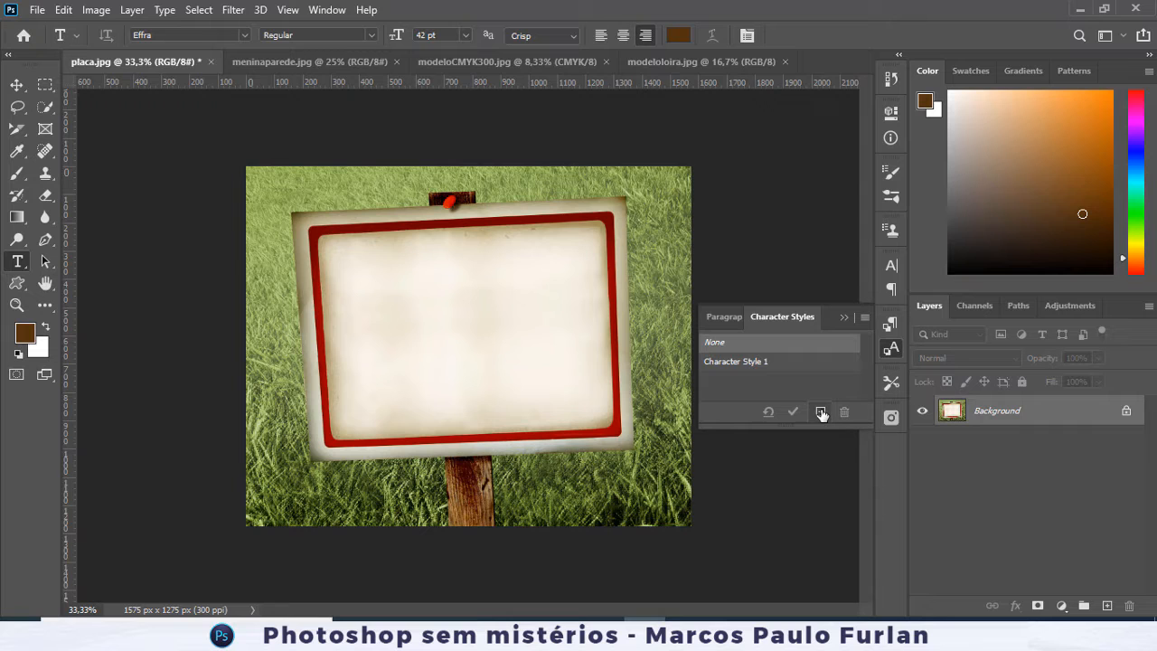
{"action": "left_click", "coordinate": [753, 364]}
{"action": "double_click", "coordinate": [753, 363]}
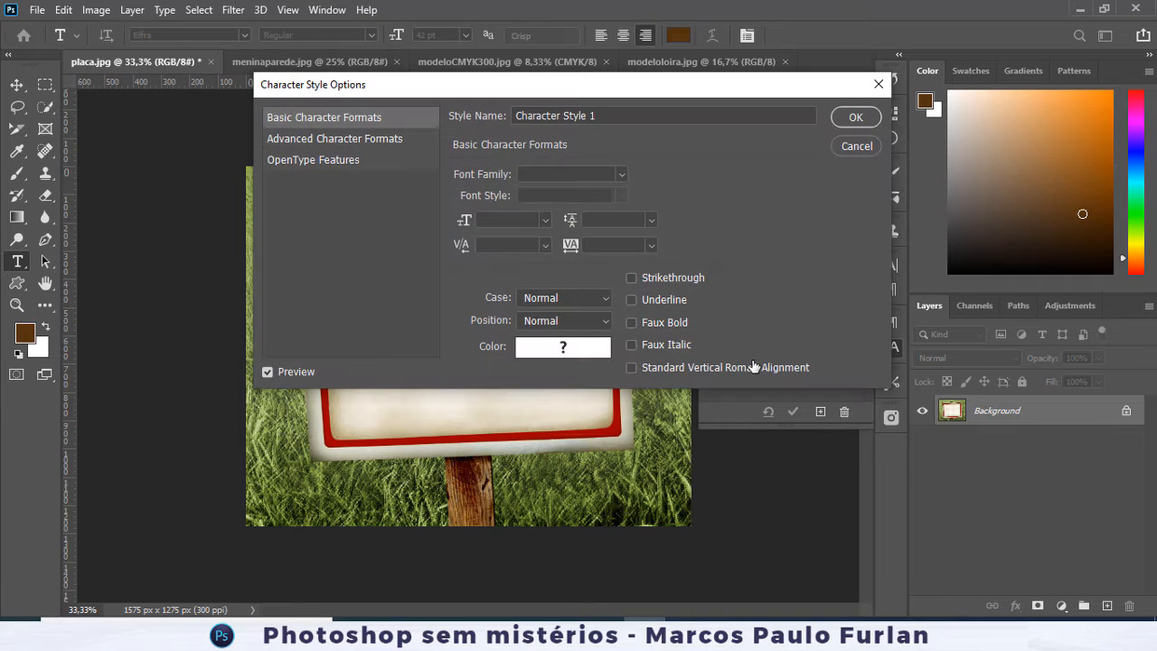
{"action": "left_click", "coordinate": [333, 141]}
{"action": "left_click", "coordinate": [328, 160]}
{"action": "left_click", "coordinate": [330, 139]}
{"action": "left_click", "coordinate": [331, 119]}
{"action": "left_click", "coordinate": [854, 145]}
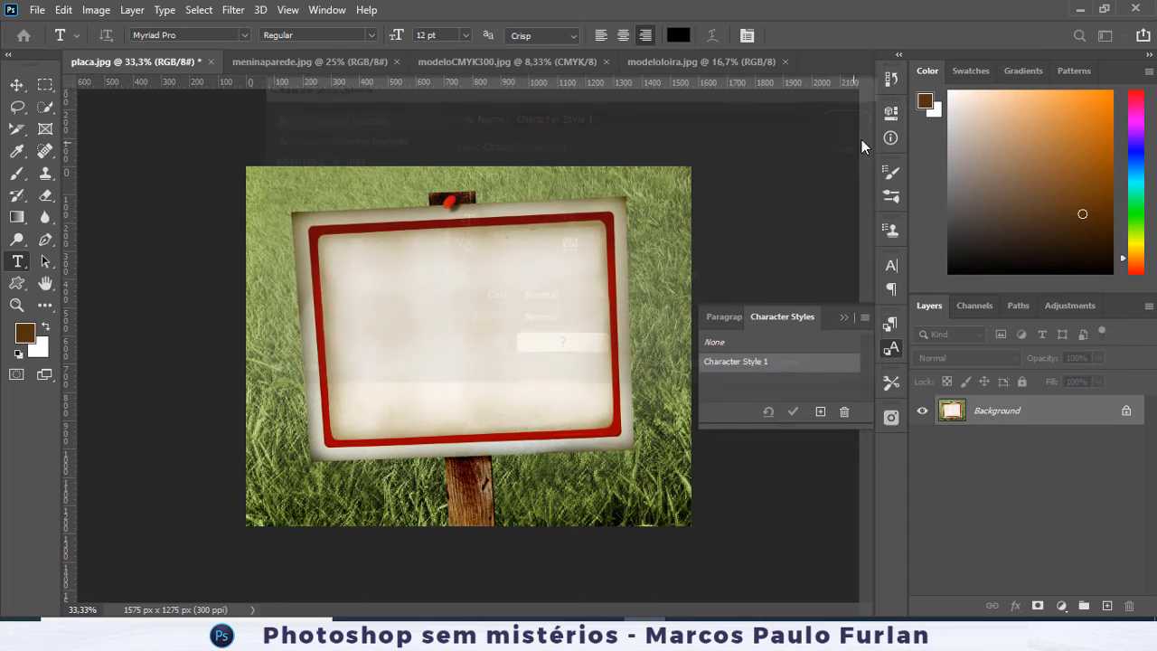
{"action": "left_click", "coordinate": [891, 350]}
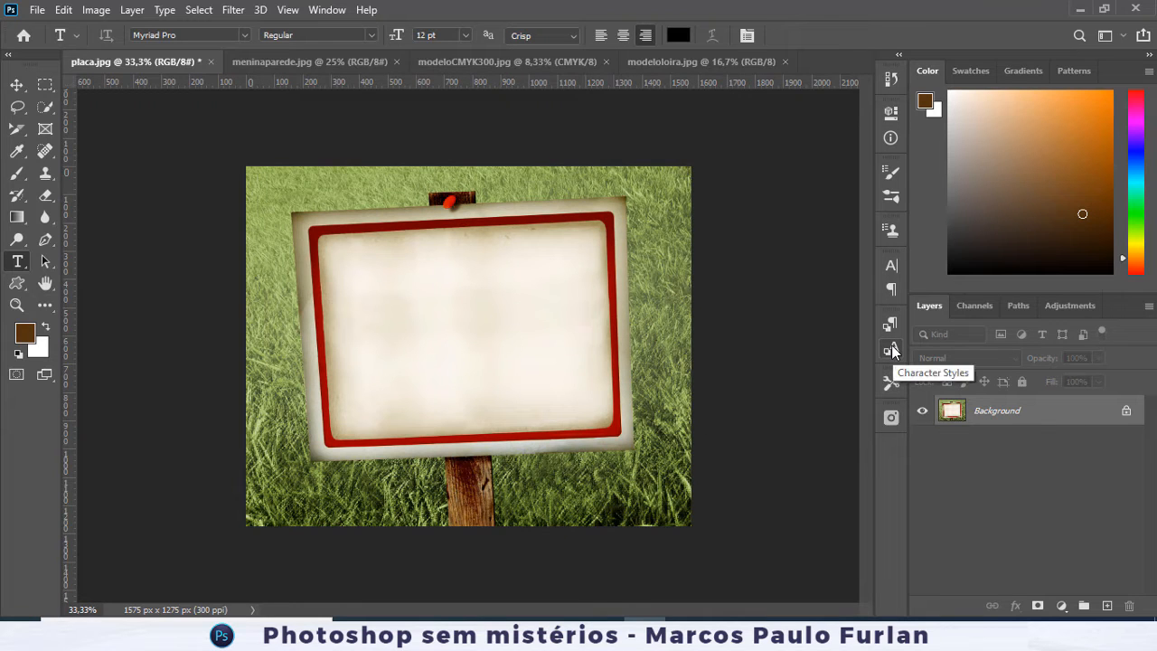
{"action": "right_click", "coordinate": [892, 351]}
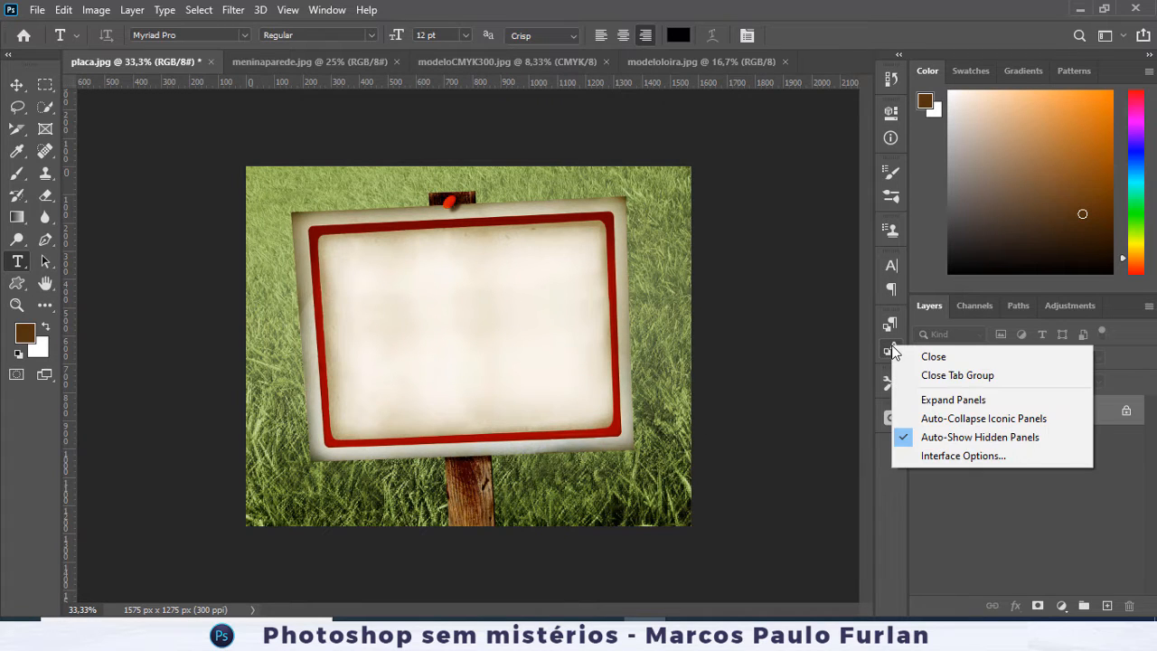
- Add Lorem Ipsum placeholder text beside the sign and switch it to vertical, then back to horizontal
{"action": "left_click", "coordinate": [803, 341]}
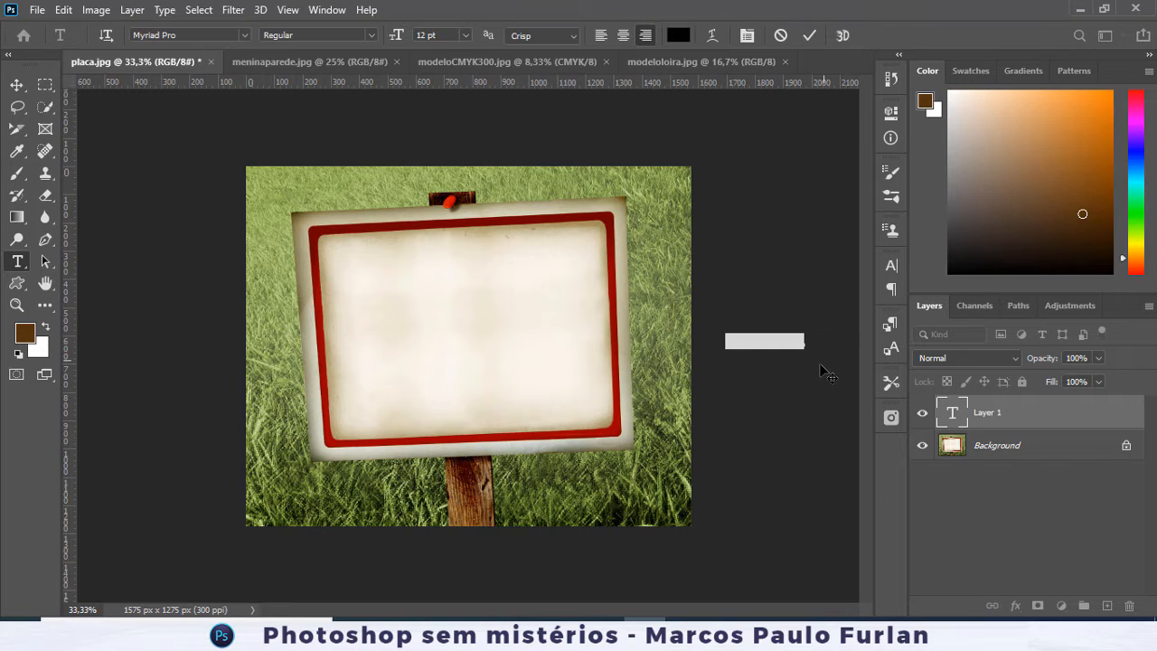
{"action": "left_click", "coordinate": [23, 266]}
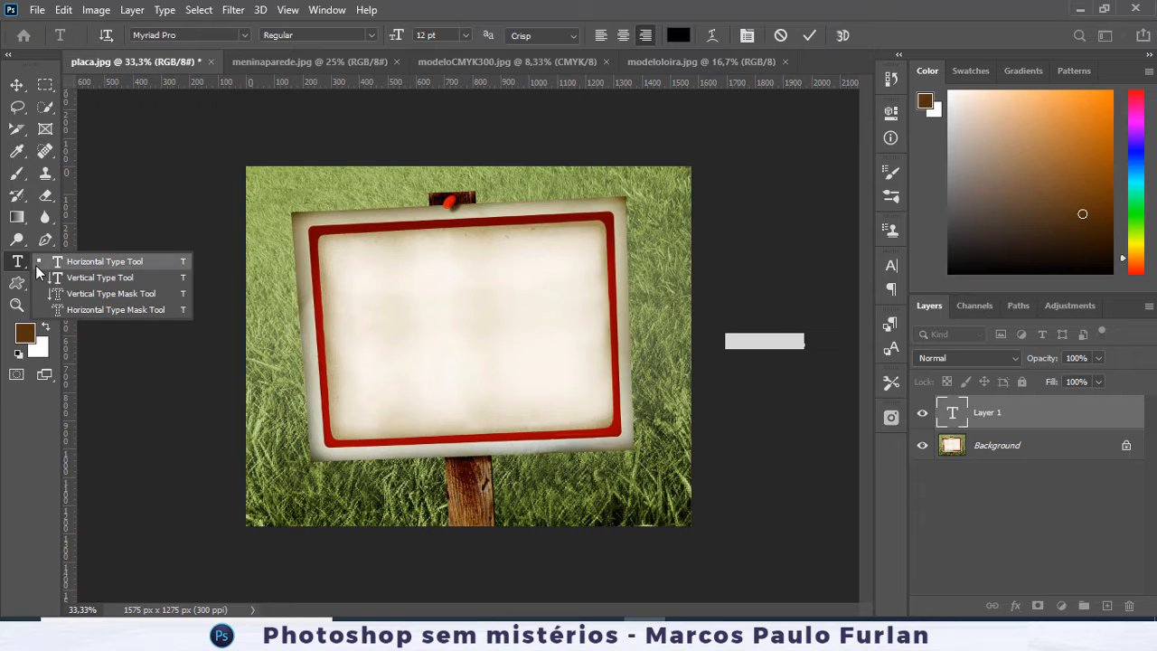
{"action": "left_click", "coordinate": [36, 265]}
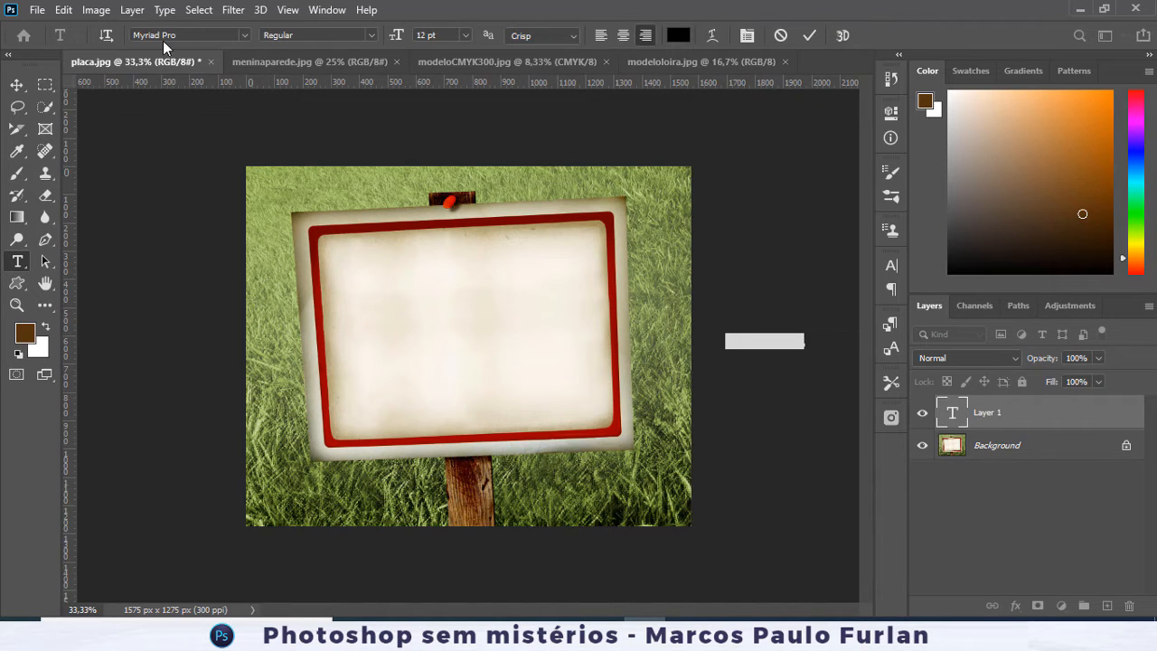
{"action": "left_click", "coordinate": [106, 35]}
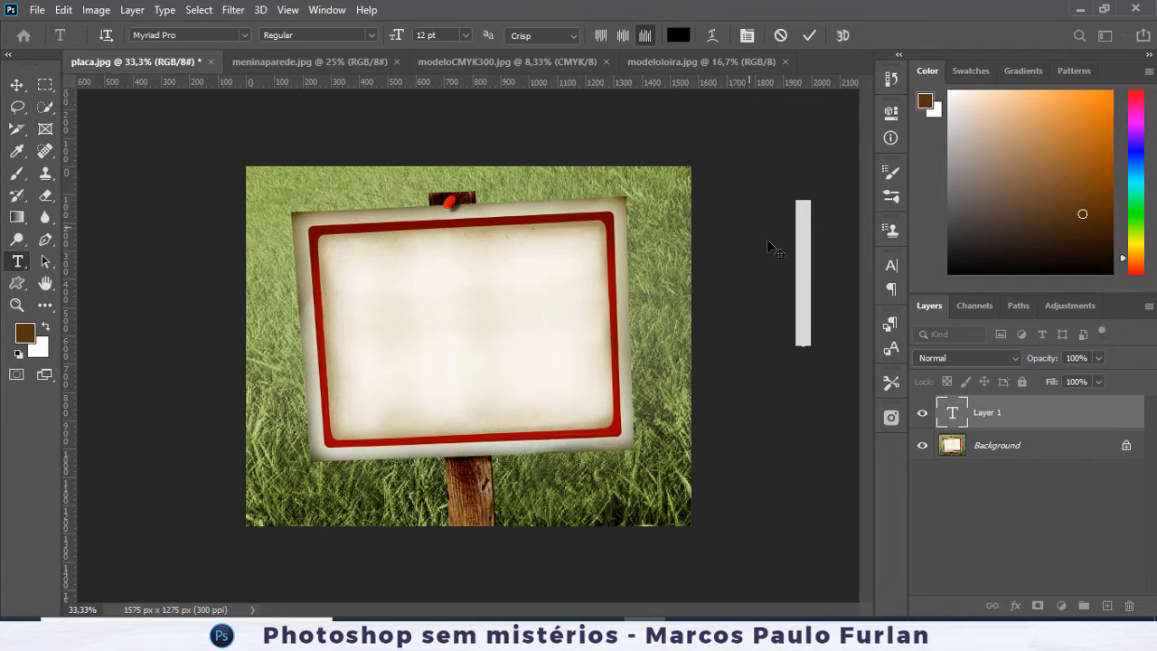
{"action": "left_click", "coordinate": [805, 259]}
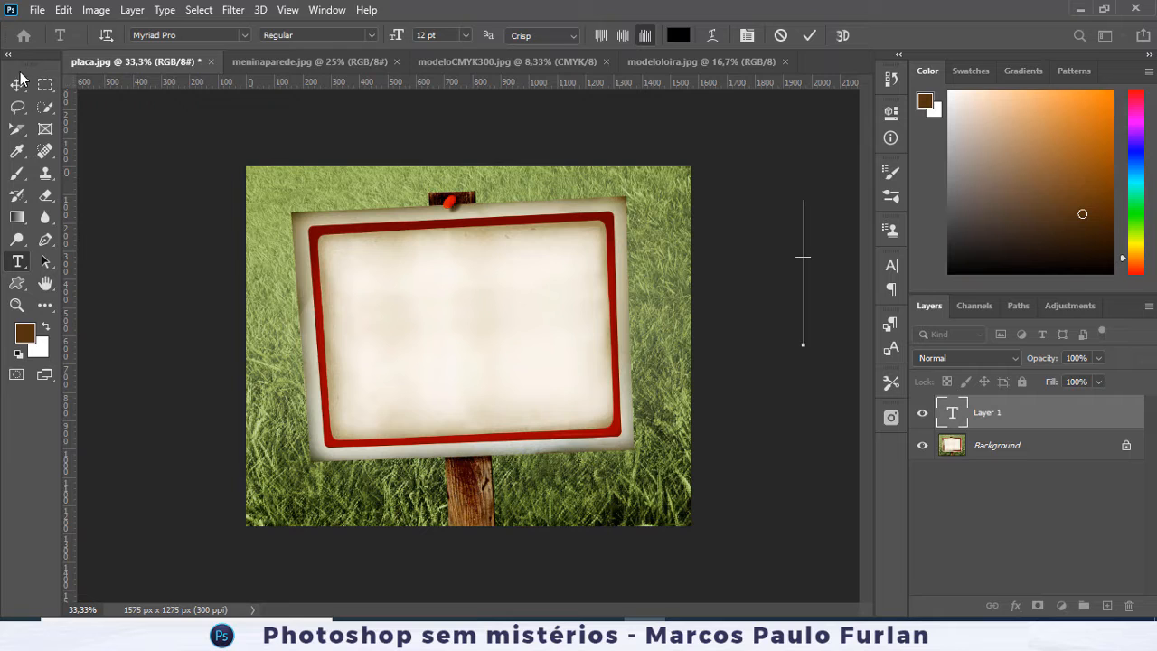
{"action": "left_click", "coordinate": [107, 35]}
- Commit the placeholder text, then delete the Lorem Ipsum layer
{"action": "left_click", "coordinate": [16, 84]}
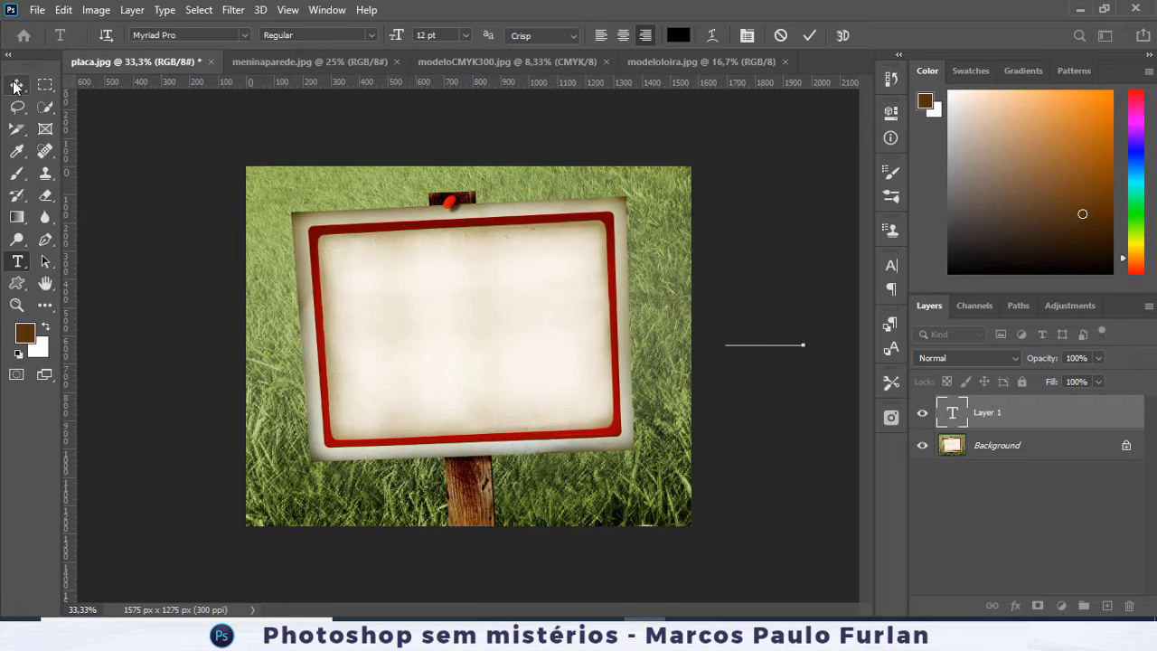
{"action": "left_click", "coordinate": [1126, 606]}
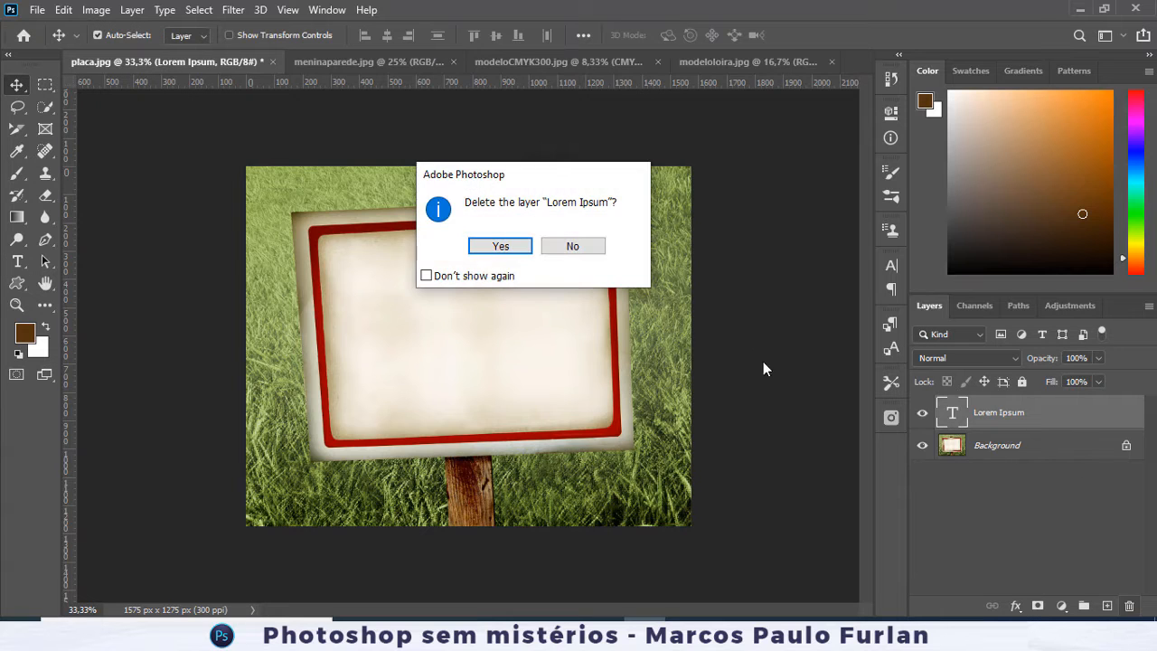
{"action": "left_click", "coordinate": [510, 248]}
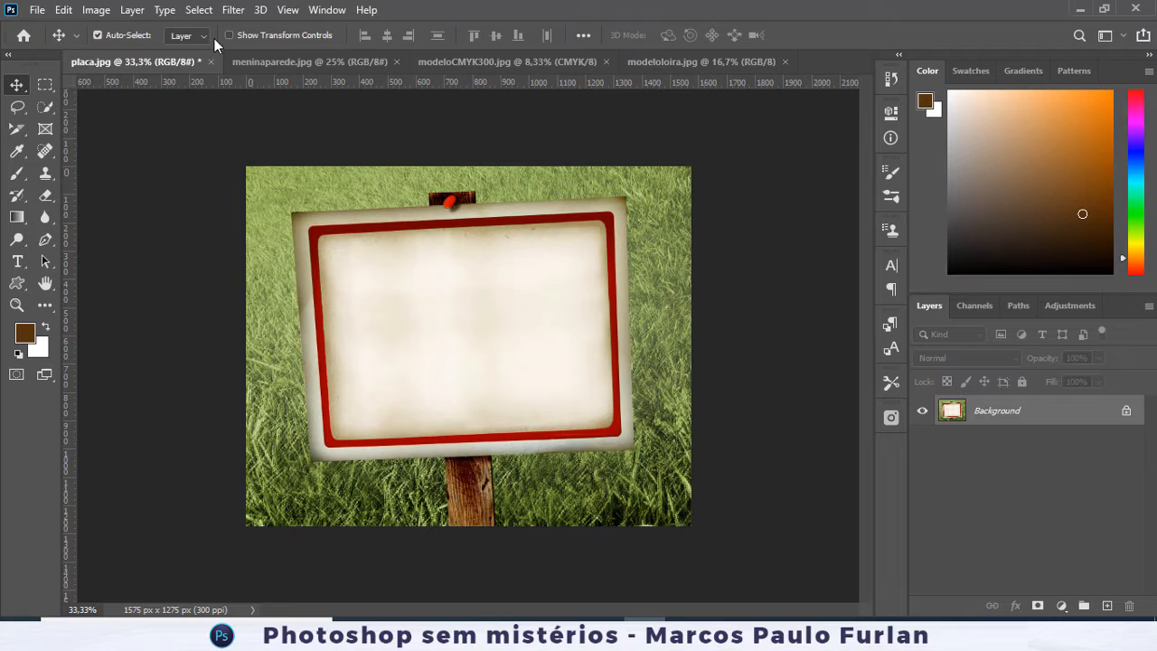
- With the Type tool, scroll the font list to the top and expand, then collapse, Acumin Variable Concept
{"action": "left_click", "coordinate": [17, 262]}
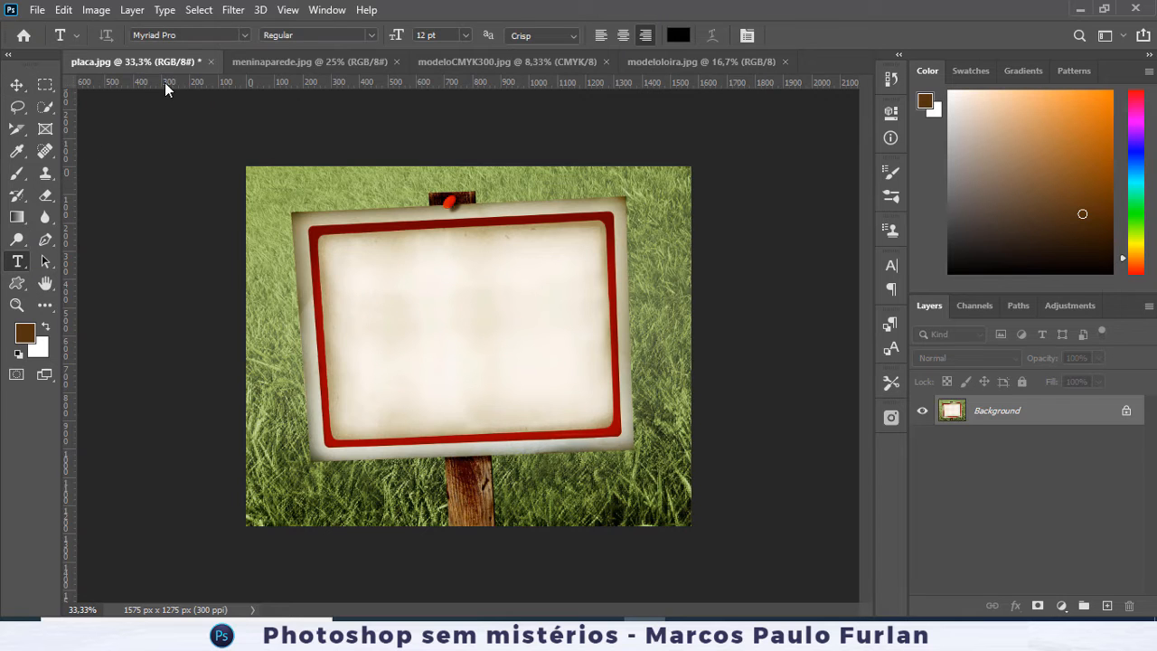
{"action": "left_click", "coordinate": [244, 34]}
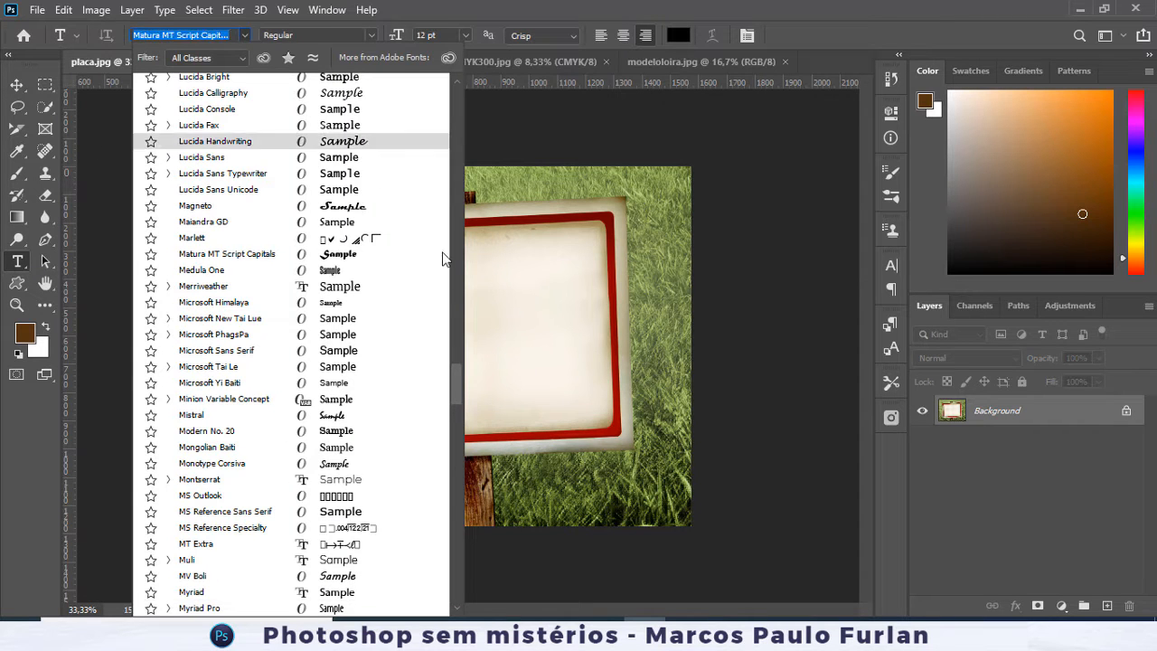
{"action": "left_click_drag", "start_coordinate": [456, 377], "coordinate": [465, 83]}
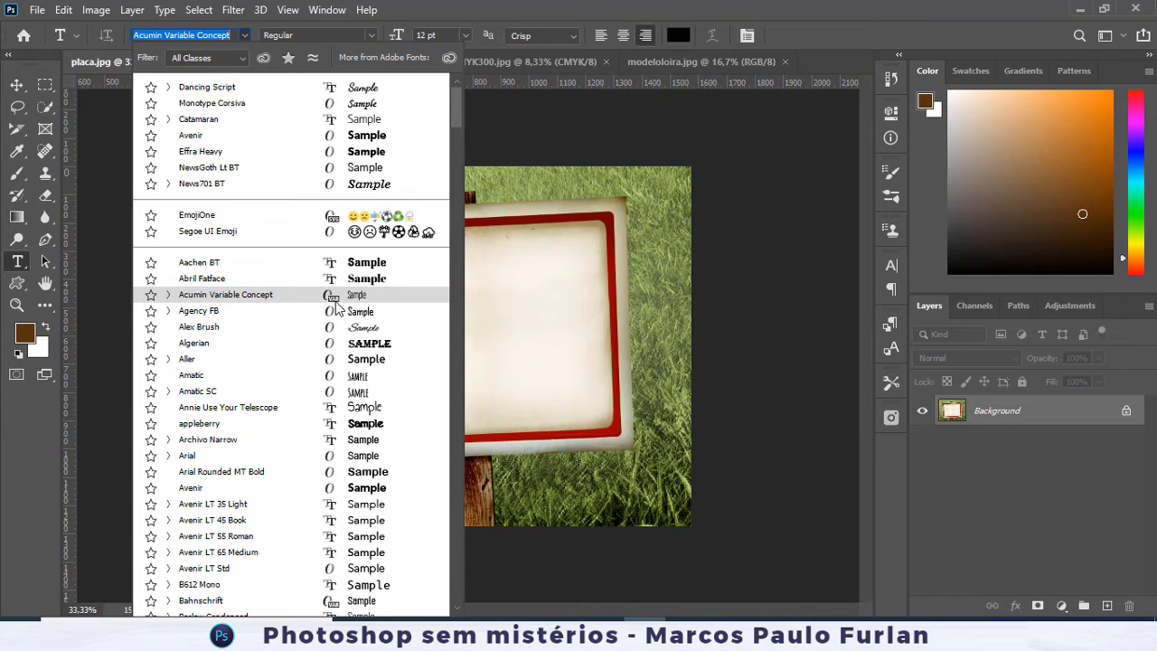
{"action": "left_click", "coordinate": [170, 296]}
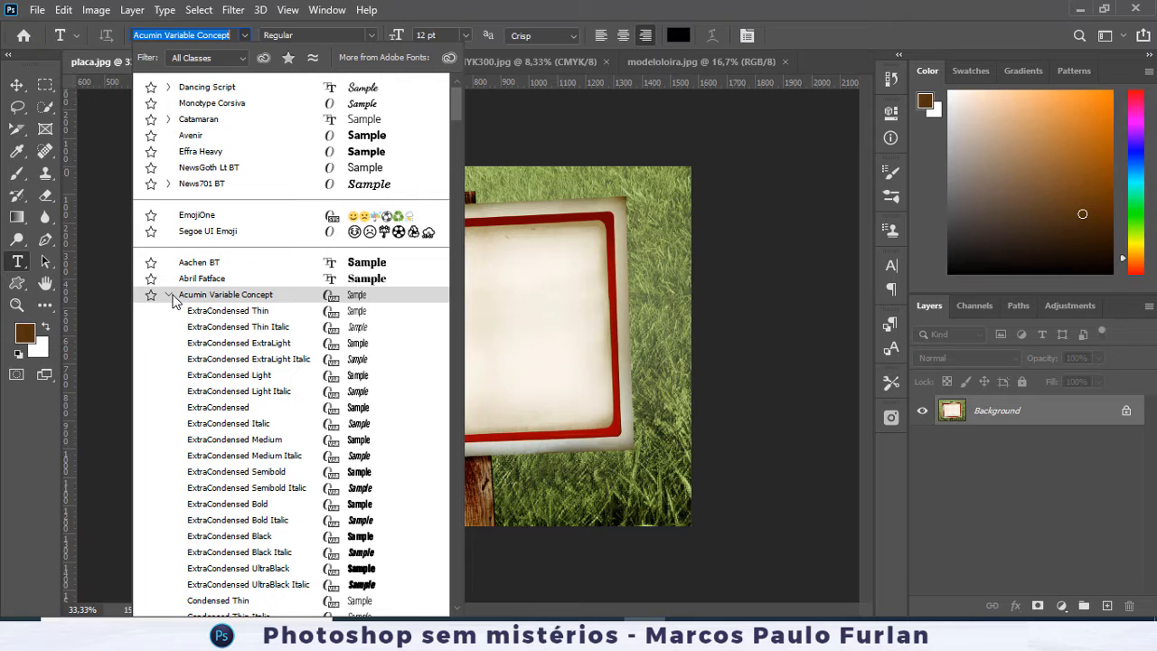
{"action": "left_click", "coordinate": [168, 295]}
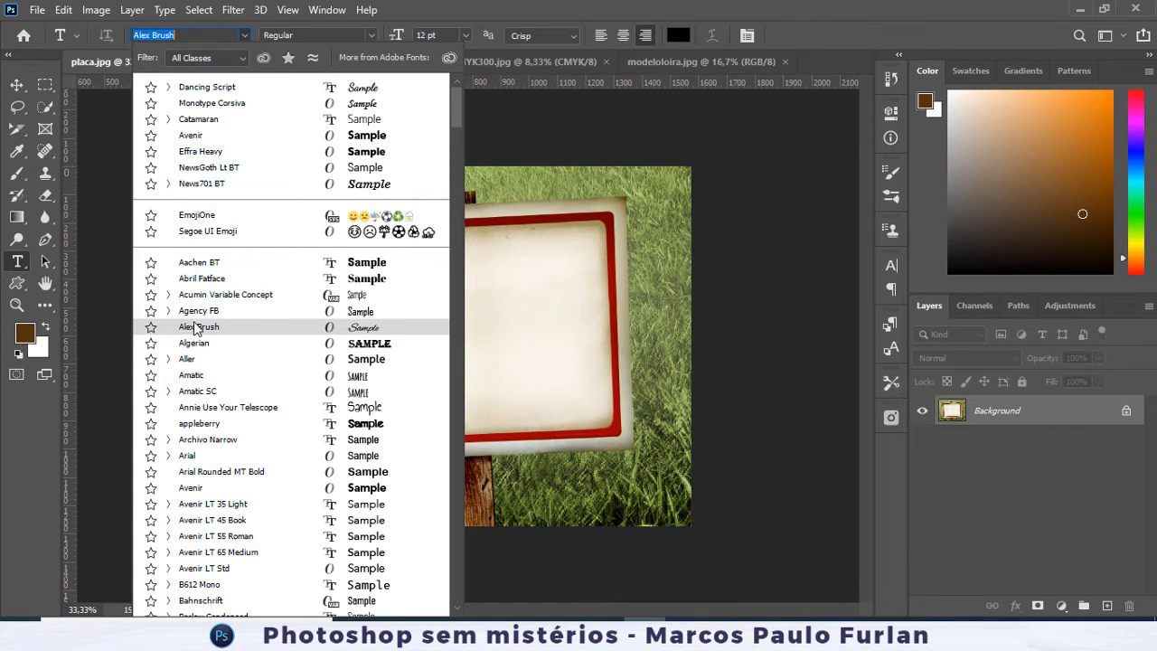
- Star Alex Brush, appleberry, Monotype Corsiva and Catamaran as favourite fonts
{"action": "left_click", "coordinate": [151, 327]}
{"action": "left_click", "coordinate": [151, 423]}
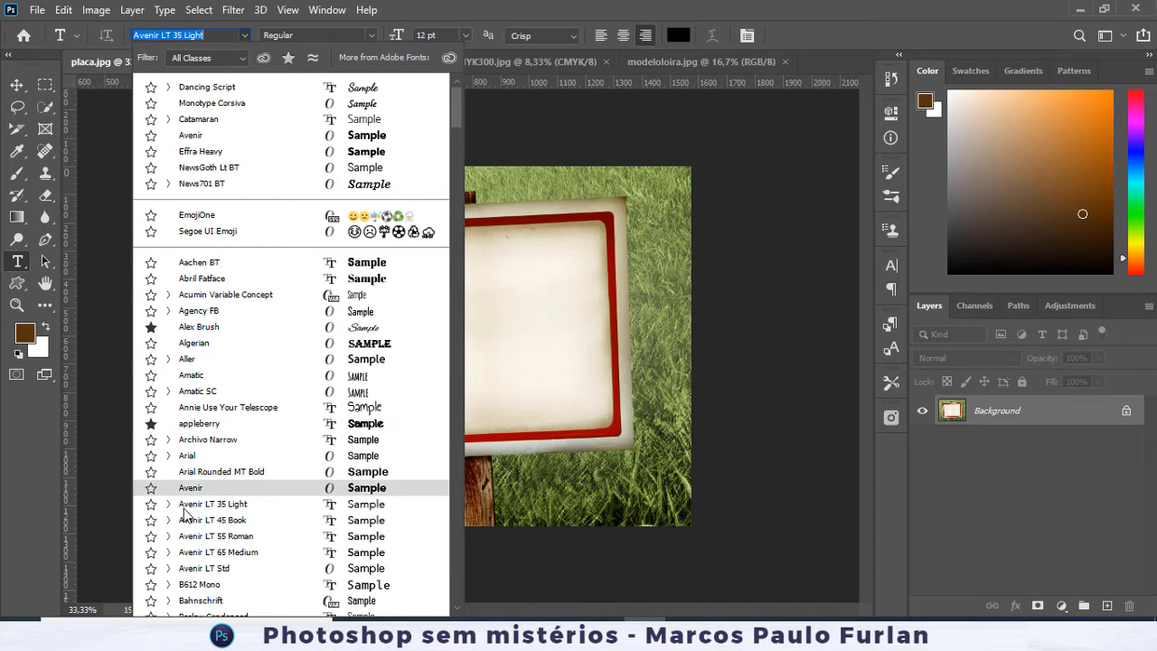
{"action": "left_click", "coordinate": [151, 103]}
{"action": "left_click", "coordinate": [151, 119]}
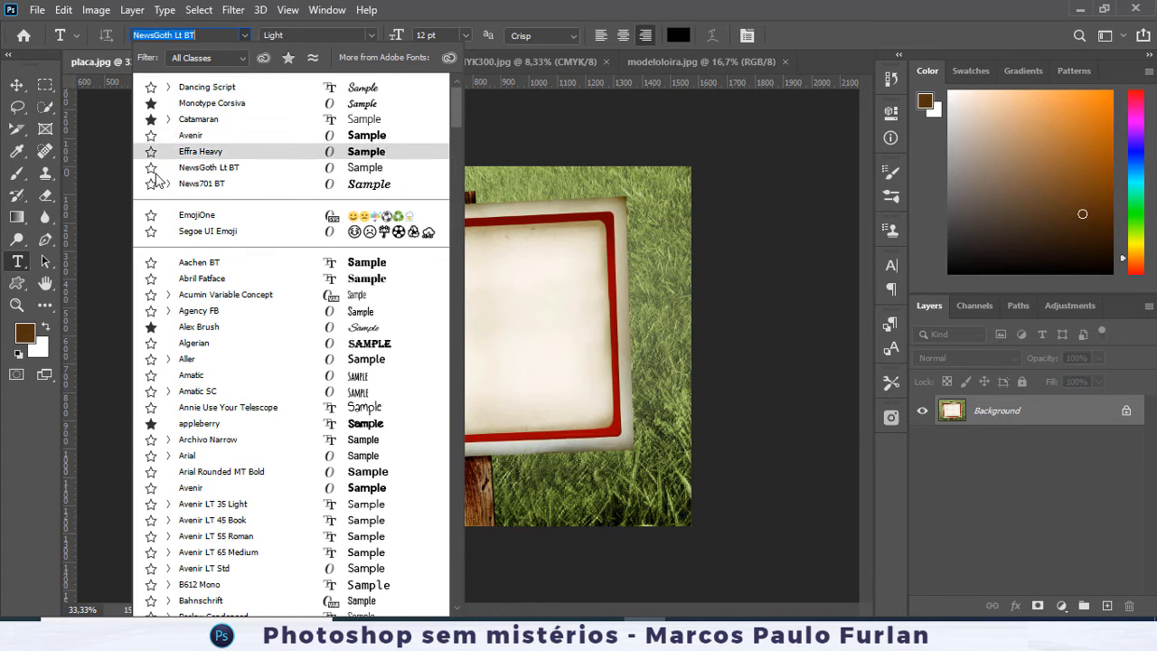
- Scroll further down the font list and star Cinzel Decorative and Cinzel as favourites
{"action": "scroll", "coordinate": [223, 406], "scroll_direction": "down", "scroll_amount": 5}
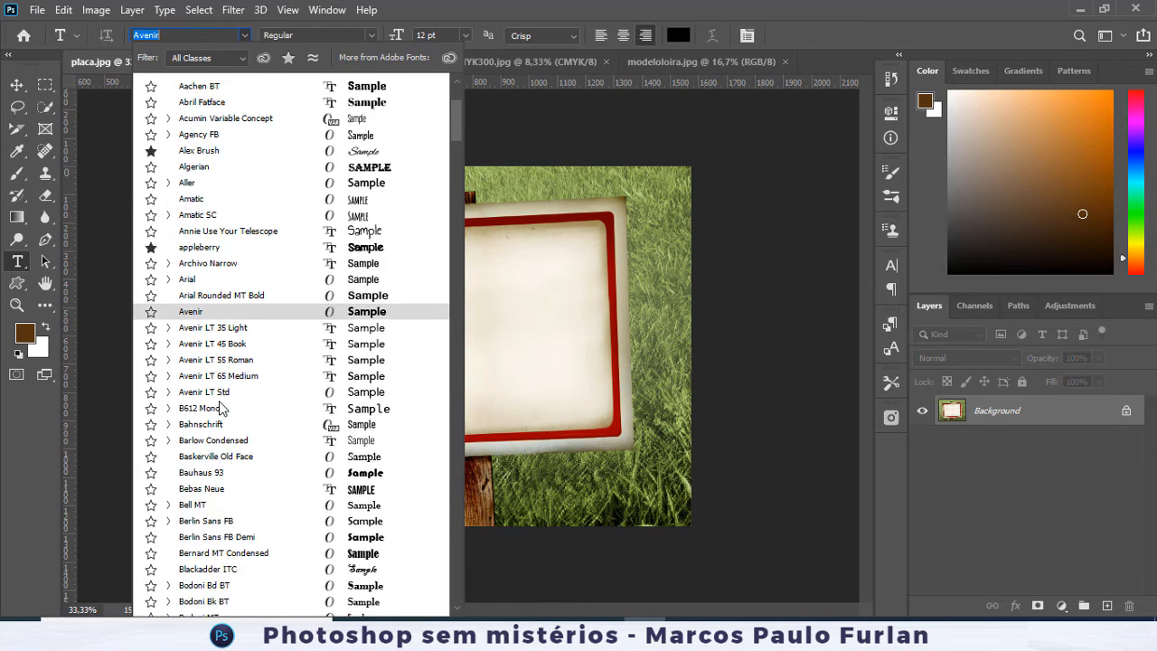
{"action": "scroll", "coordinate": [202, 415], "scroll_direction": "down", "scroll_amount": 5}
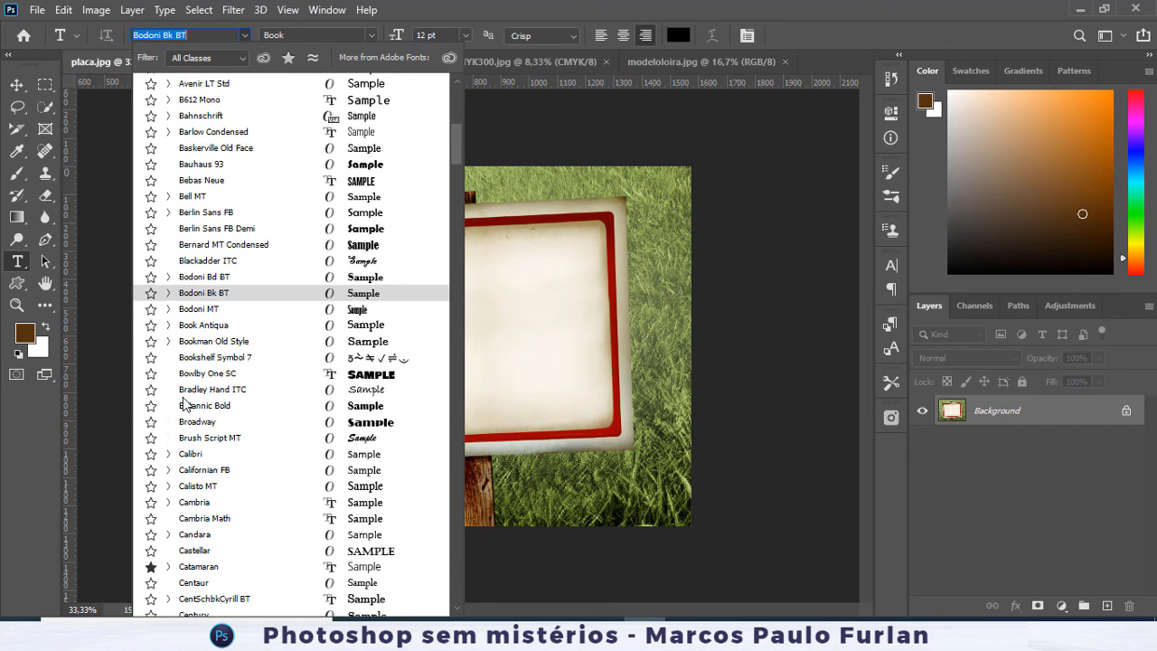
{"action": "scroll", "coordinate": [153, 441], "scroll_direction": "down", "scroll_amount": 2}
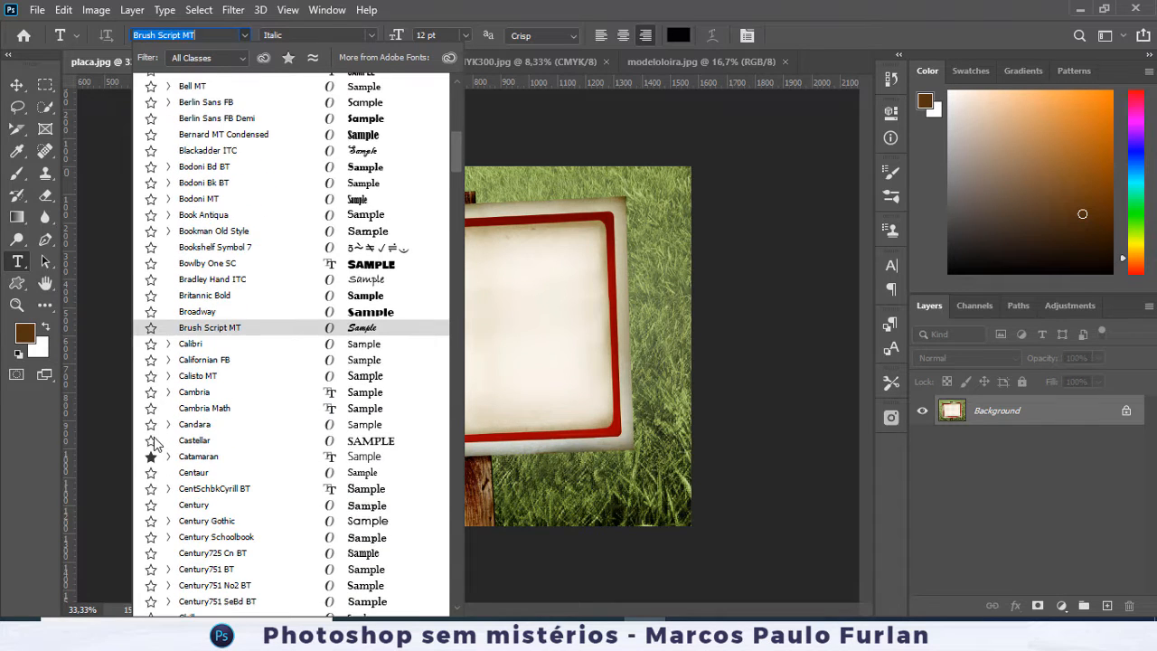
{"action": "scroll", "coordinate": [153, 442], "scroll_direction": "down", "scroll_amount": 5}
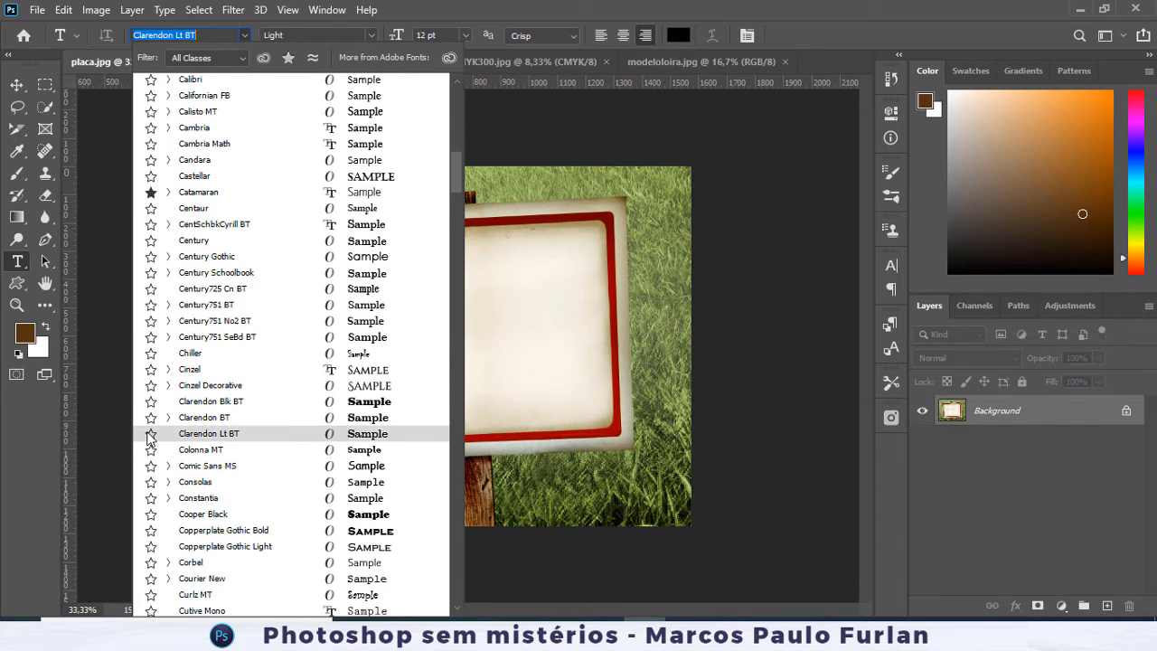
{"action": "scroll", "coordinate": [150, 438], "scroll_direction": "down", "scroll_amount": 2}
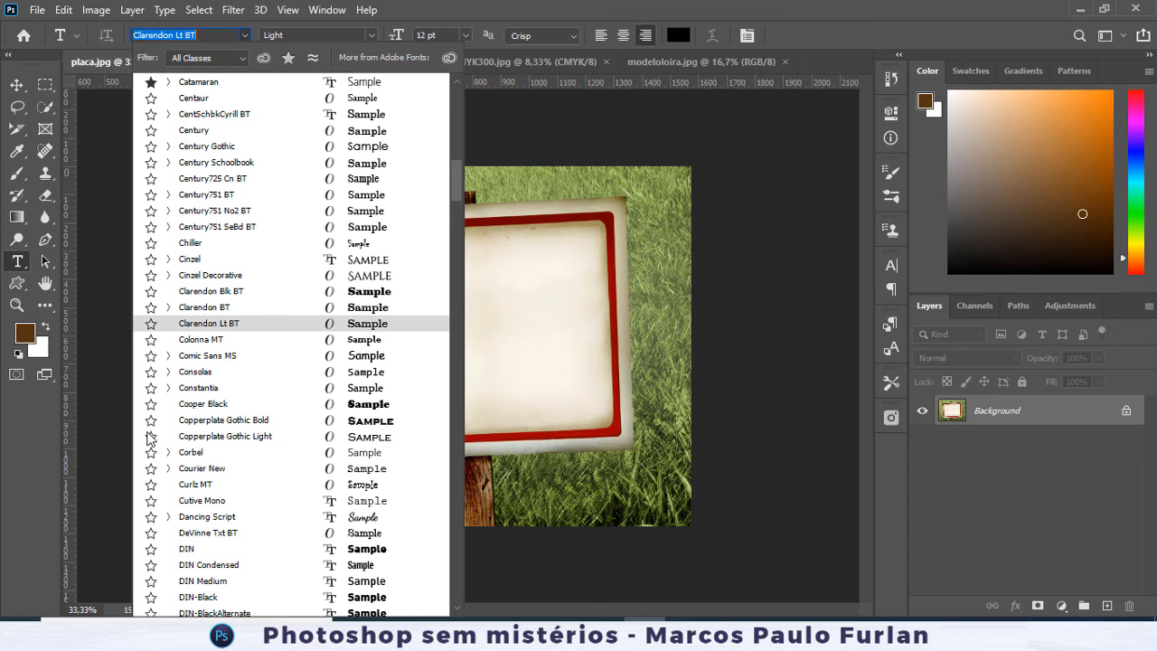
{"action": "left_click", "coordinate": [151, 259]}
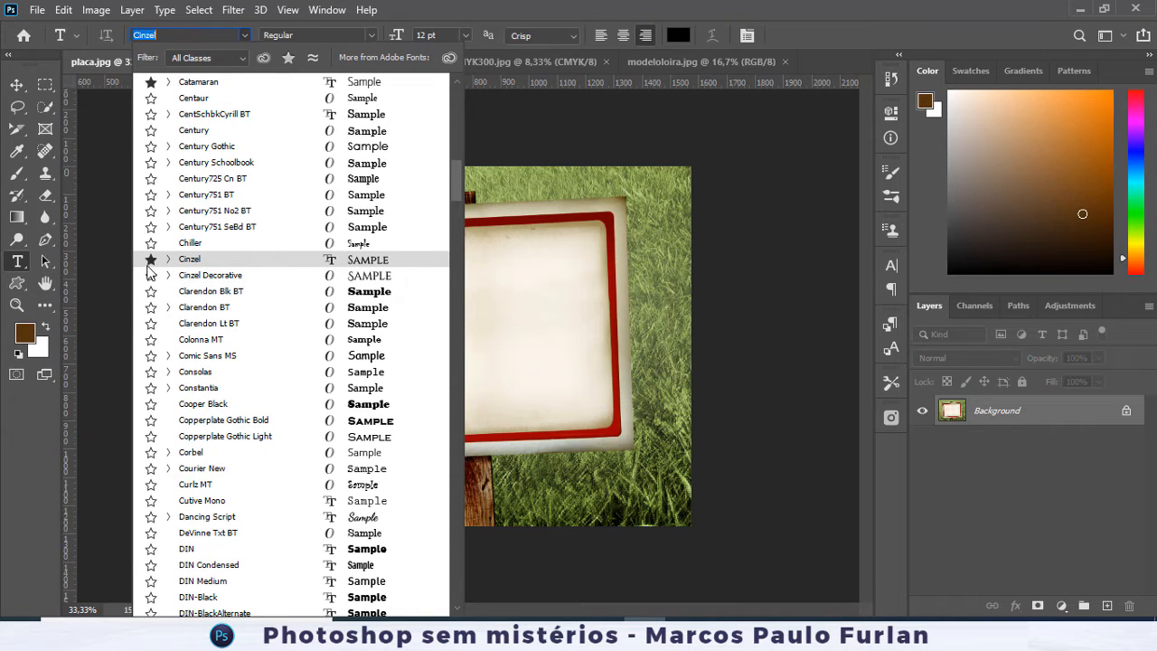
{"action": "left_click", "coordinate": [151, 276]}
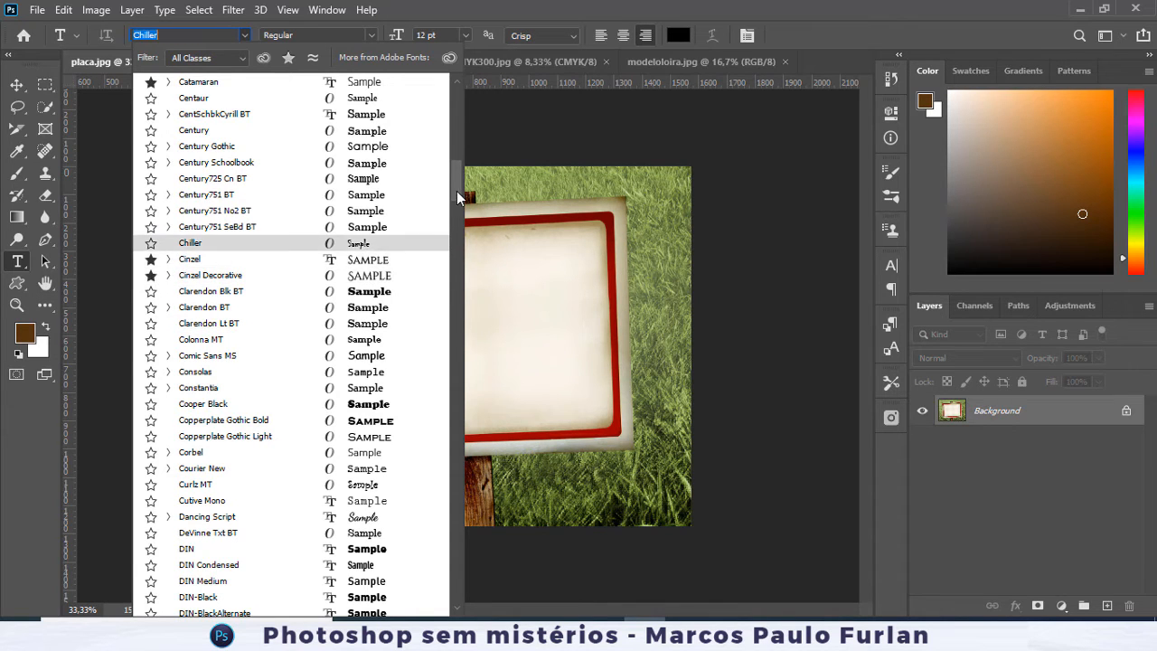
{"action": "left_click_drag", "start_coordinate": [457, 191], "coordinate": [462, 88]}
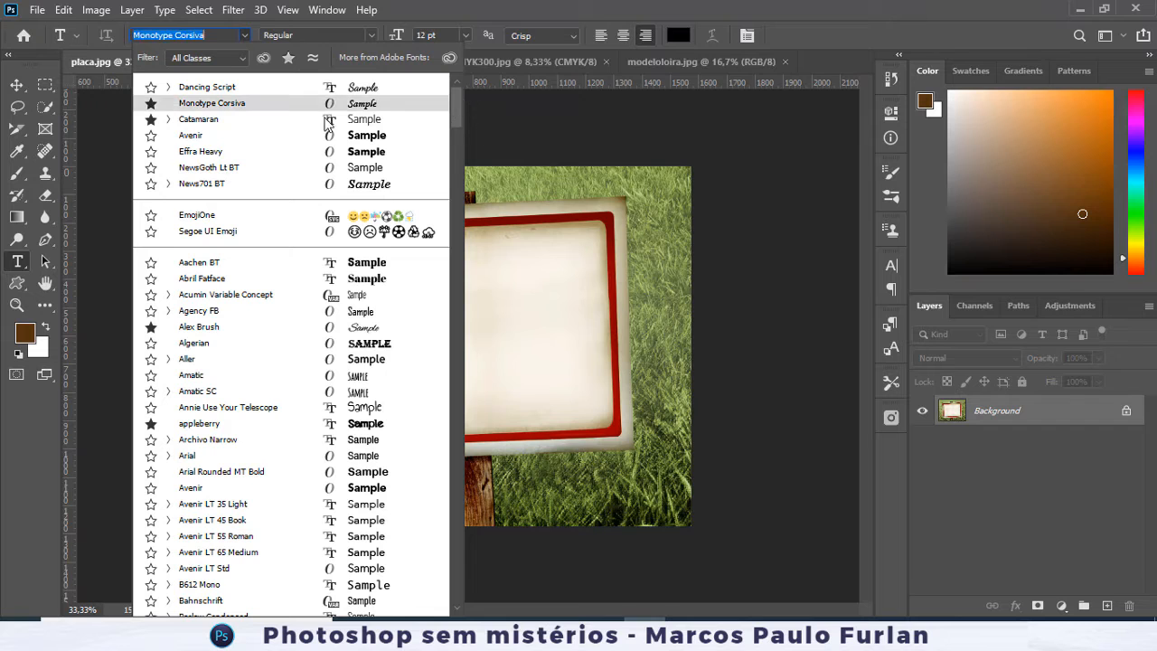
- Filter the font list to favourites and unstar Monotype Corsiva
{"action": "left_click", "coordinate": [289, 59]}
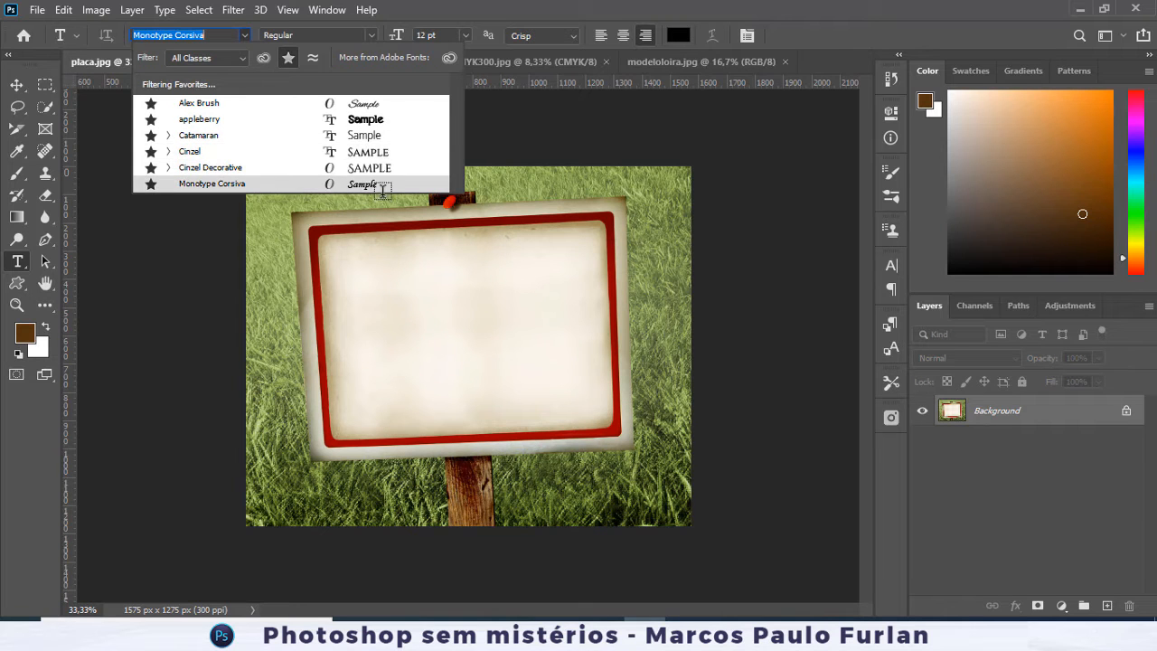
{"action": "left_click", "coordinate": [152, 184]}
{"action": "left_click", "coordinate": [287, 57]}
{"action": "left_click", "coordinate": [287, 58]}
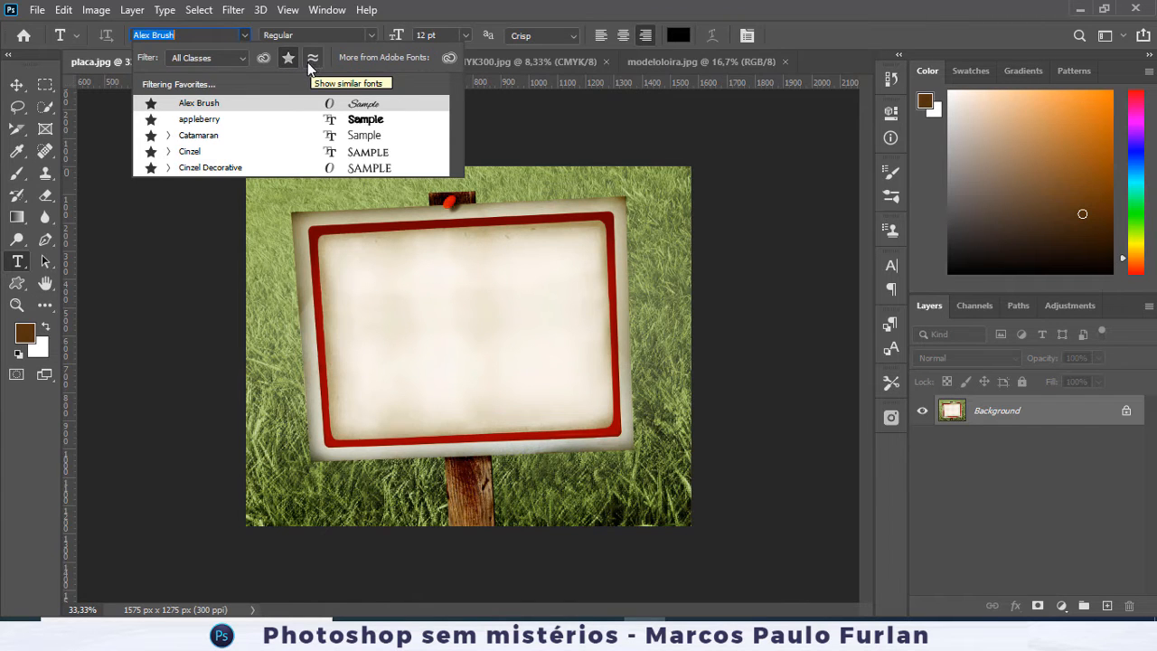
{"action": "left_click", "coordinate": [287, 58]}
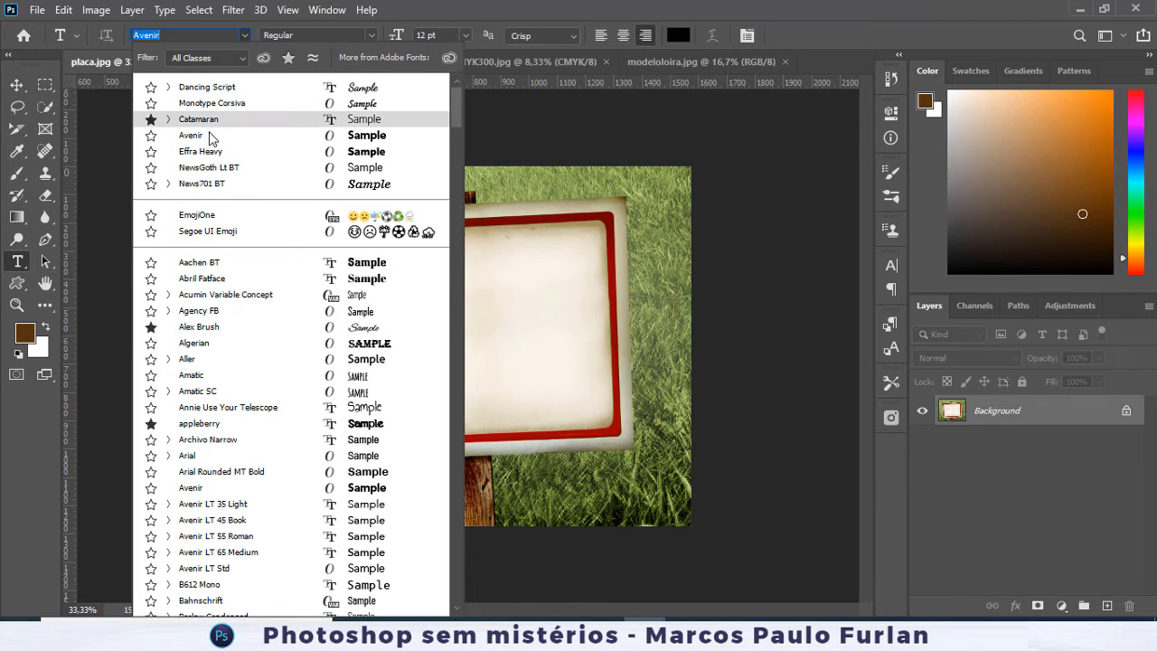
- Choose Monotype Corsiva and list fonts similar to it, then clear that filter
{"action": "left_click", "coordinate": [211, 104]}
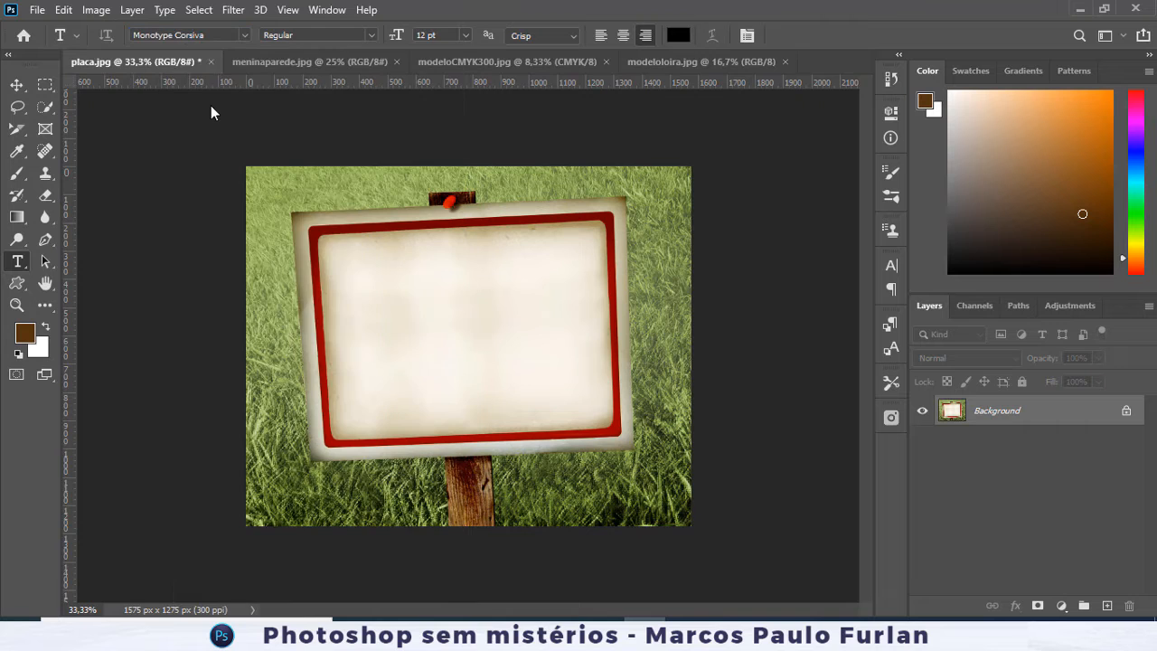
{"action": "left_click", "coordinate": [244, 35]}
{"action": "left_click", "coordinate": [313, 58]}
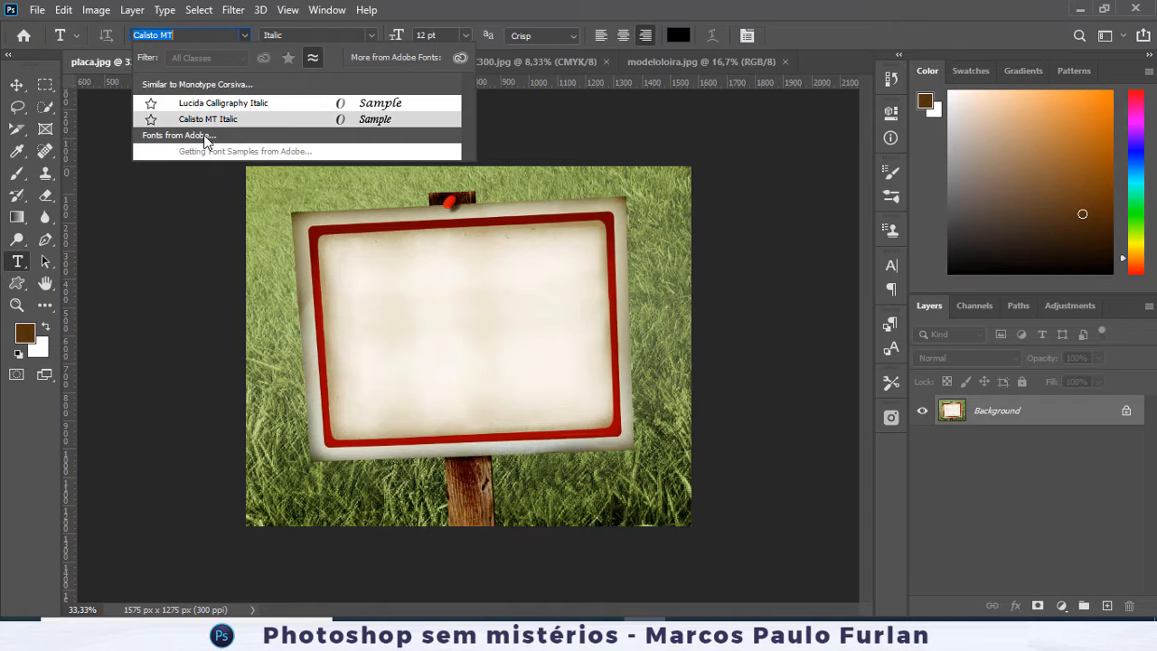
{"action": "left_click", "coordinate": [311, 61]}
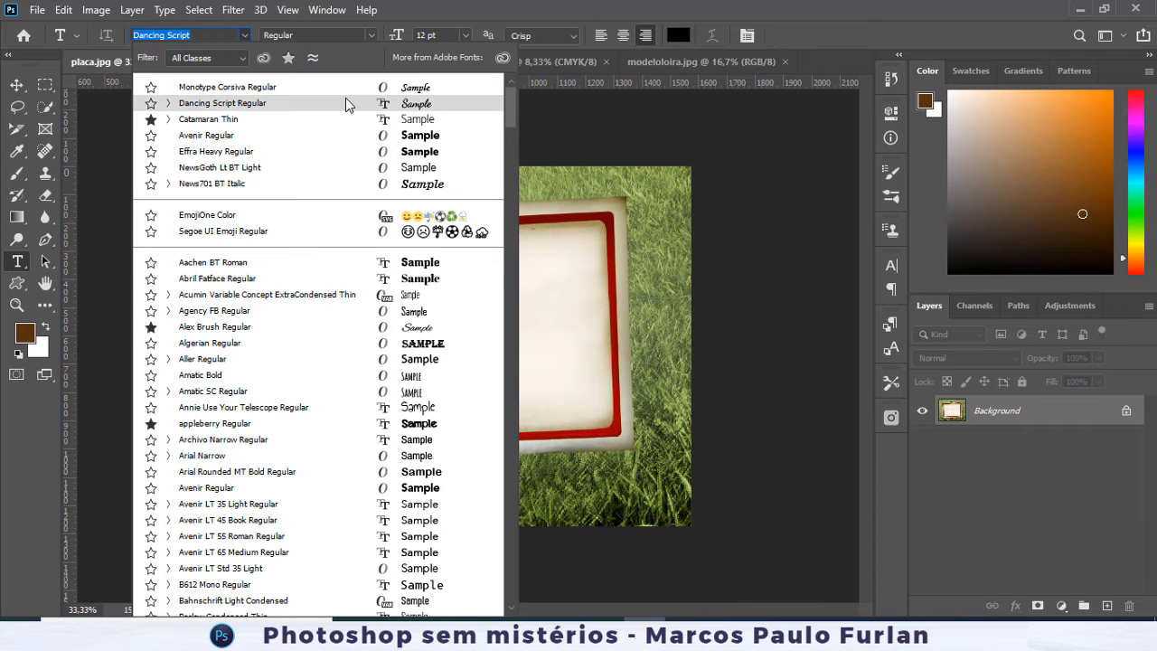
- Set the font to Dancing Script and view its available styles
{"action": "left_click", "coordinate": [455, 9]}
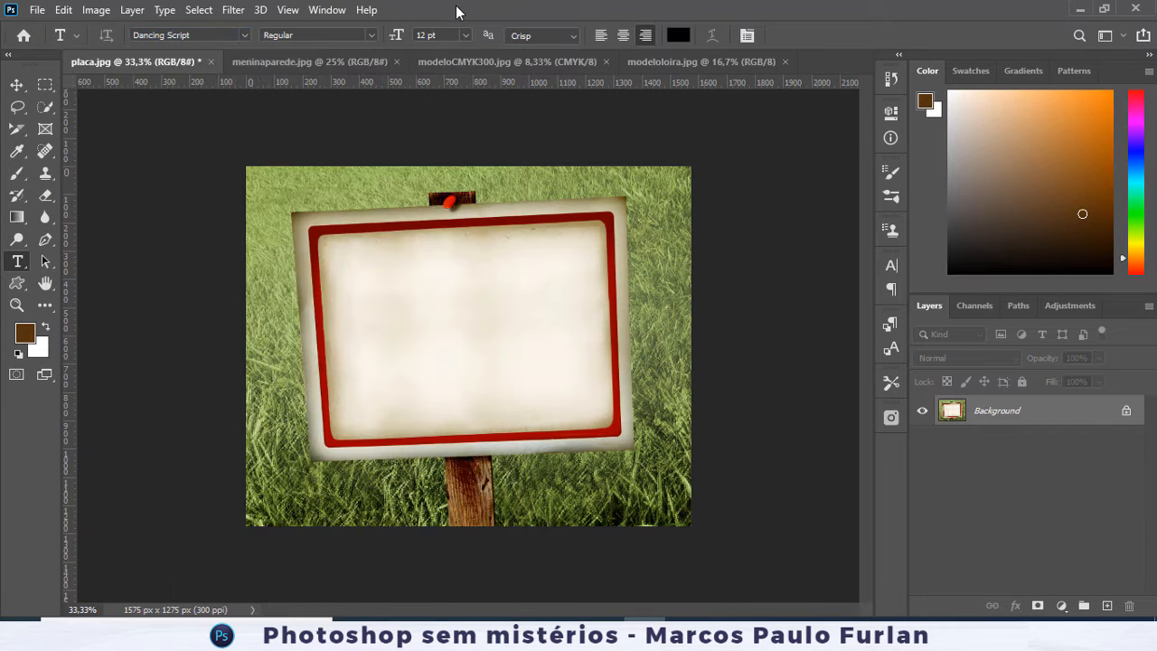
{"action": "left_click", "coordinate": [245, 35]}
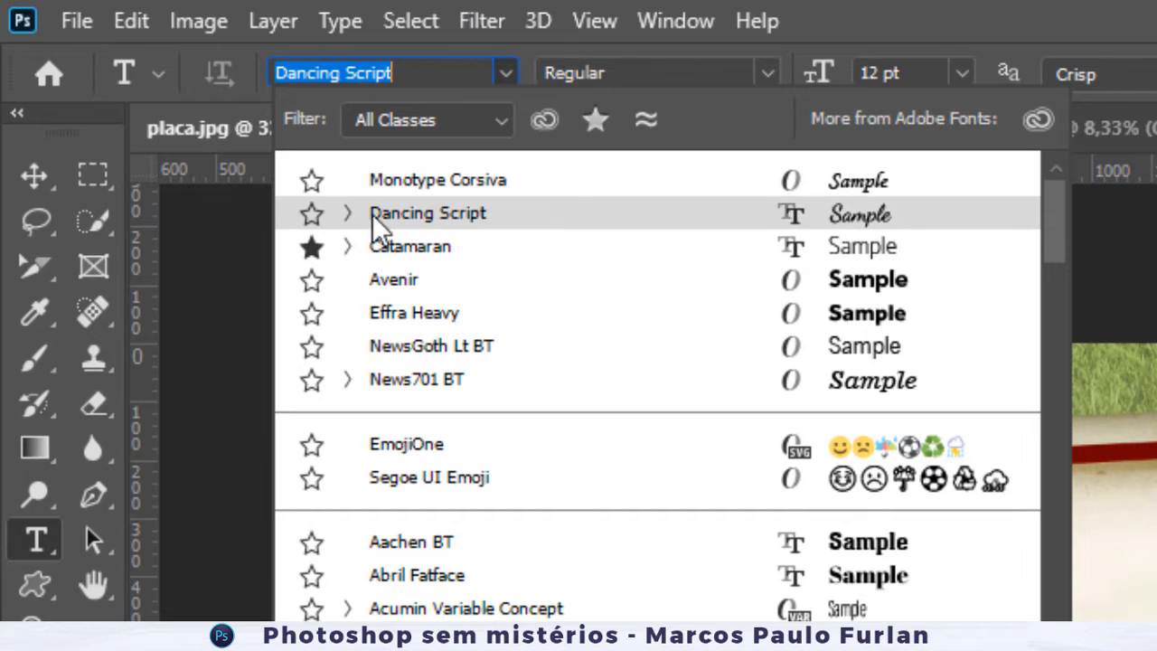
{"action": "left_click", "coordinate": [346, 214]}
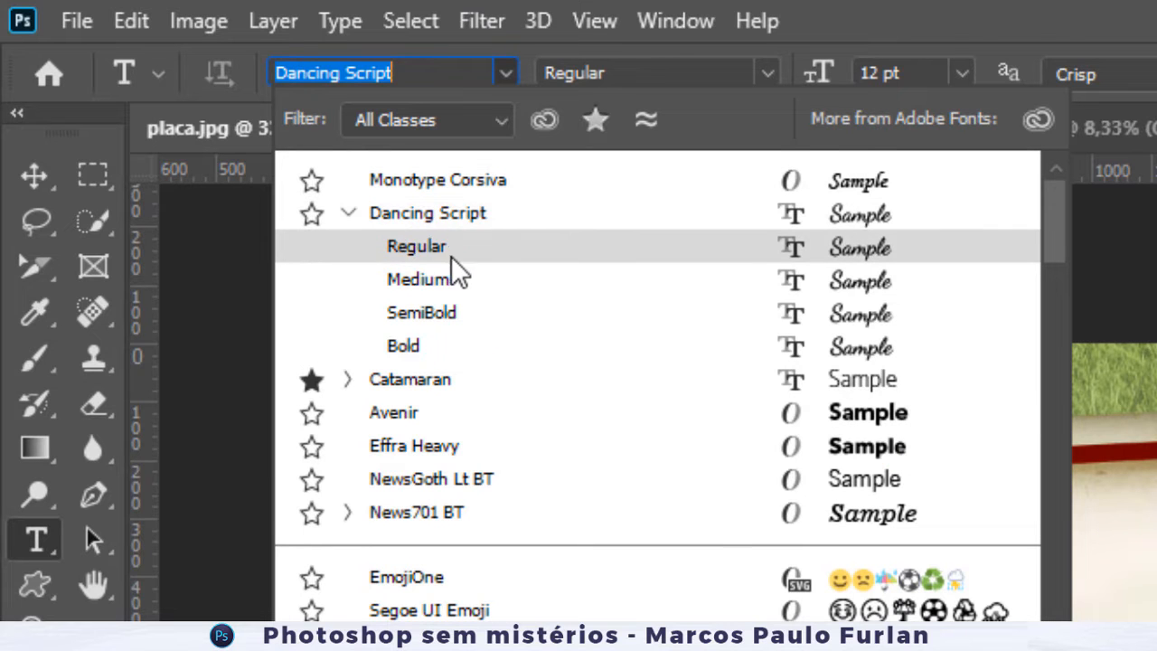
- Set the font to Monotype Corsiva Regular and view the preset size list
{"action": "left_click", "coordinate": [773, 72]}
{"action": "left_click", "coordinate": [769, 73]}
{"action": "left_click", "coordinate": [772, 70]}
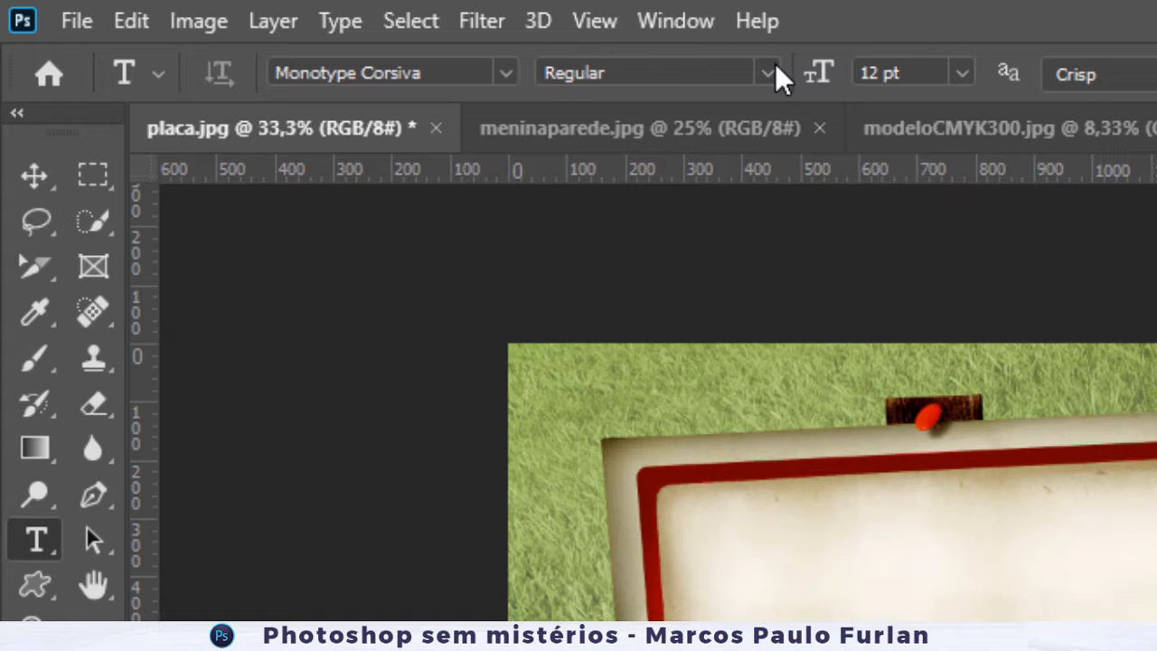
{"action": "left_click", "coordinate": [961, 75]}
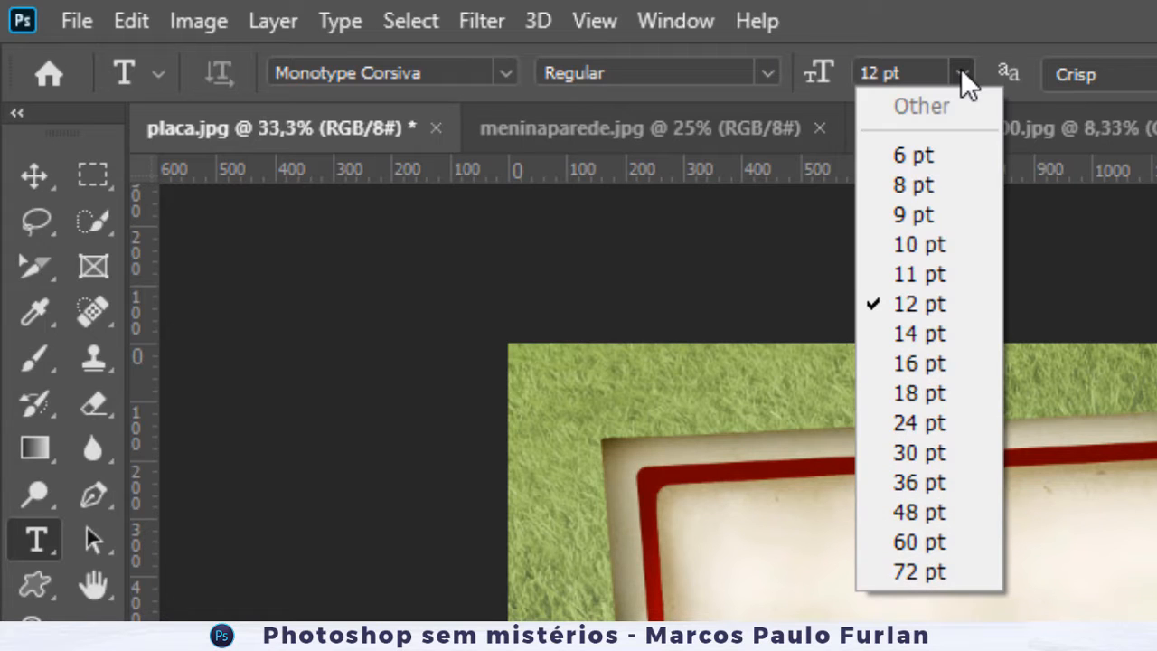
- Try font sizes of 1 pt and 0,02 pt
{"action": "left_click_drag", "start_coordinate": [920, 74], "coordinate": [710, 56]}
{"action": "type", "text": "1"}
{"action": "key", "text": "Return"}
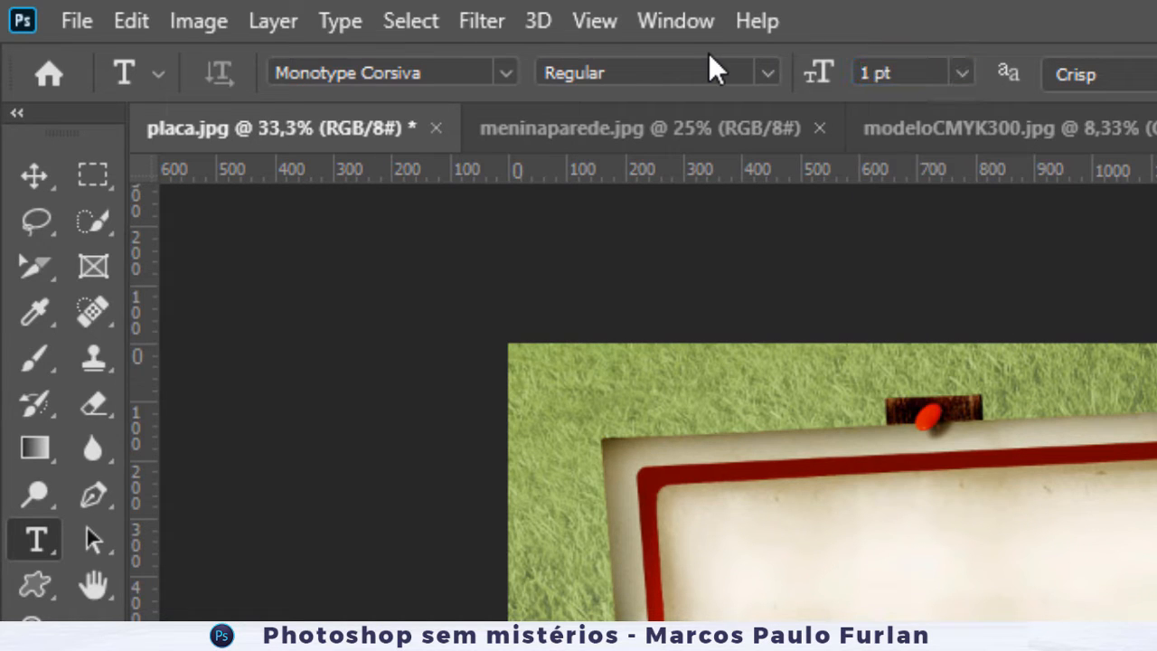
{"action": "left_click_drag", "start_coordinate": [904, 72], "coordinate": [563, 13]}
{"action": "type", "text": "0,02"}
{"action": "key", "text": "Return"}
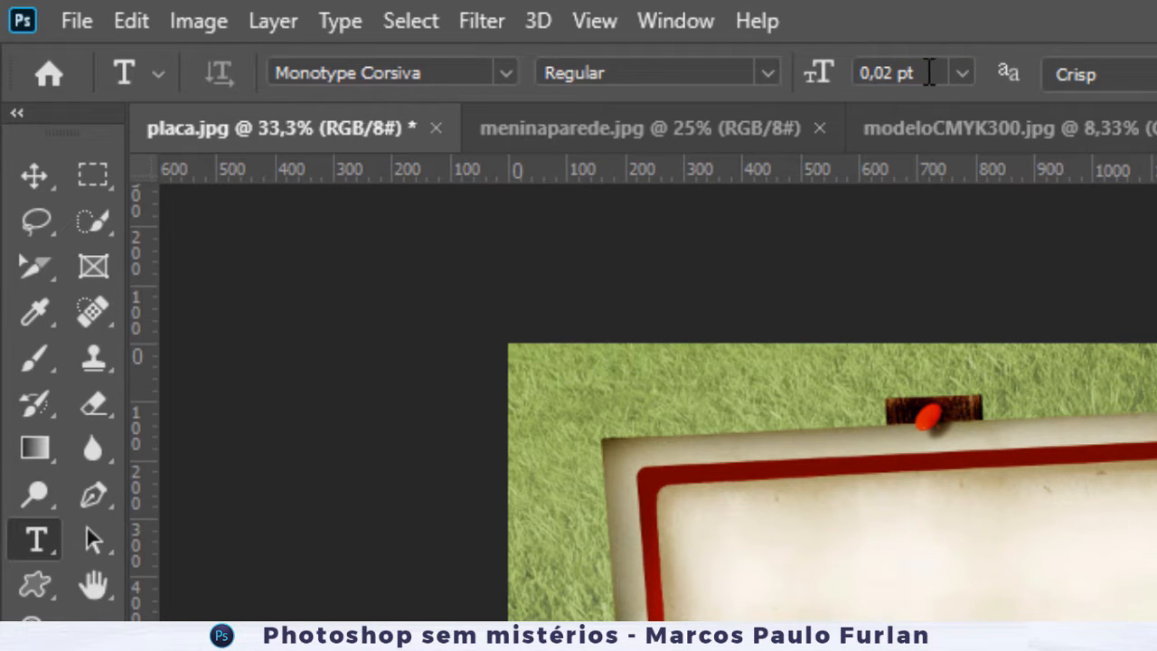
- Enter a 5000 pt size and accept the warning, capping it at 1296 pt
{"action": "left_click_drag", "start_coordinate": [908, 72], "coordinate": [638, 57]}
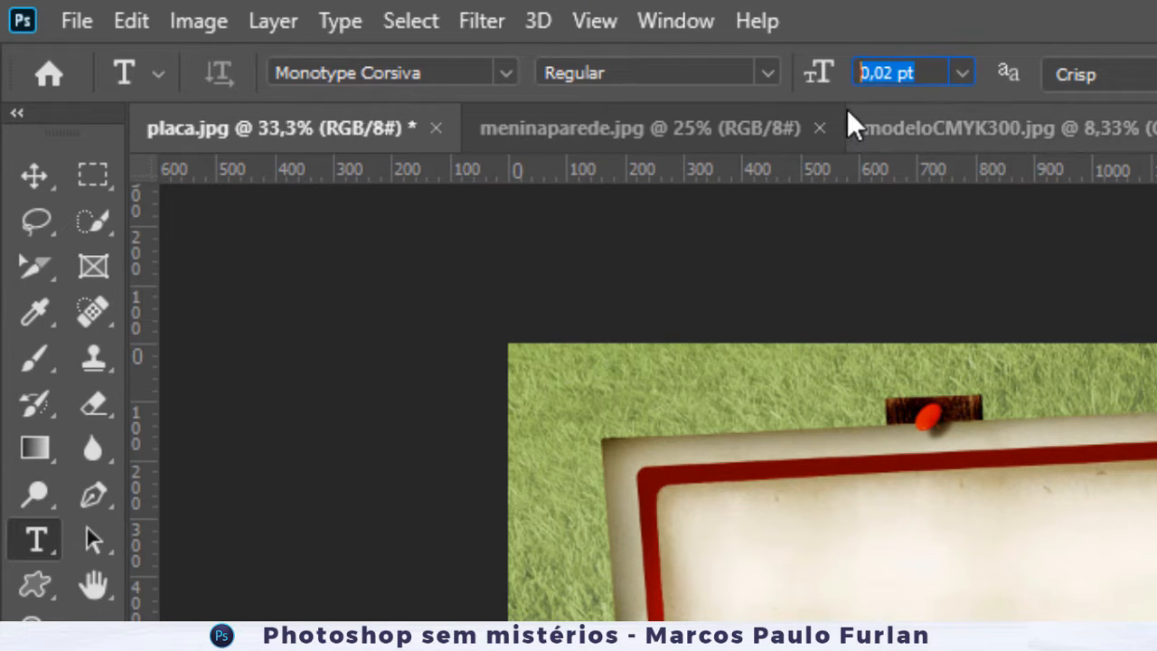
{"action": "type", "text": "50"}
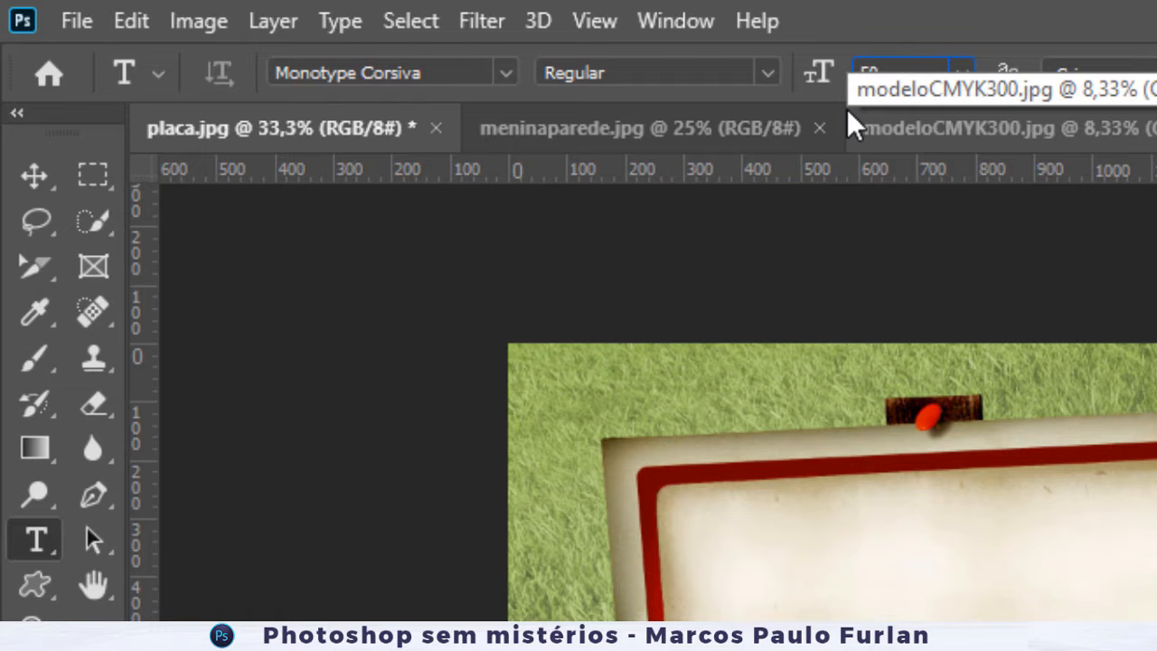
{"action": "type", "text": "00"}
{"action": "key", "text": "Return"}
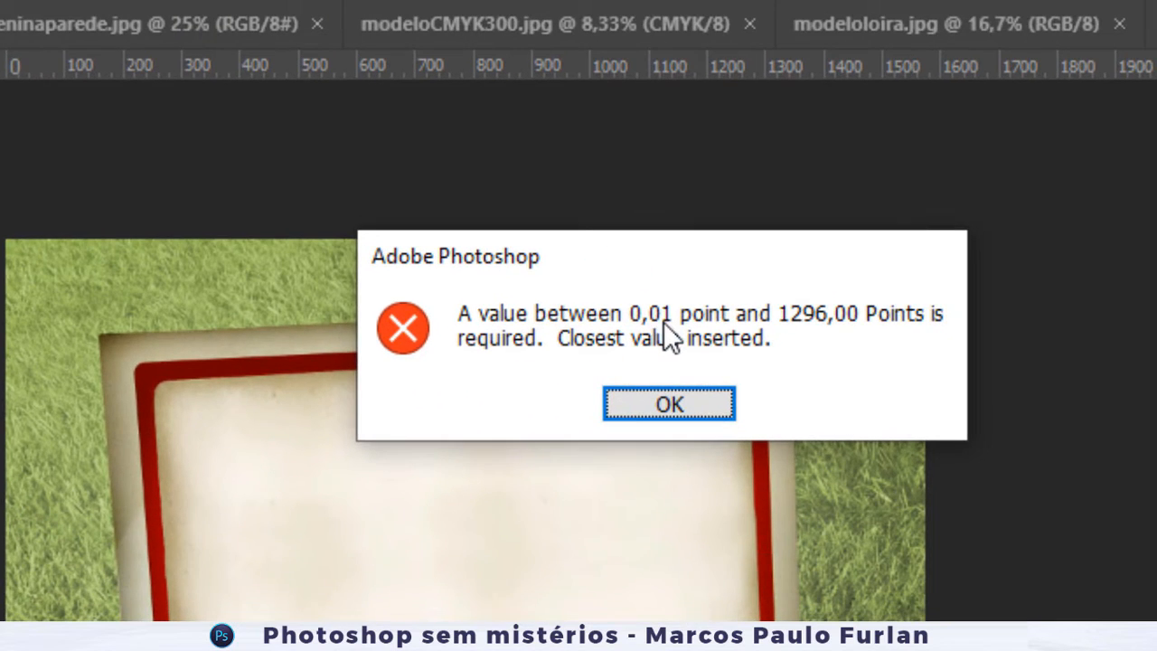
{"action": "left_click", "coordinate": [679, 404]}
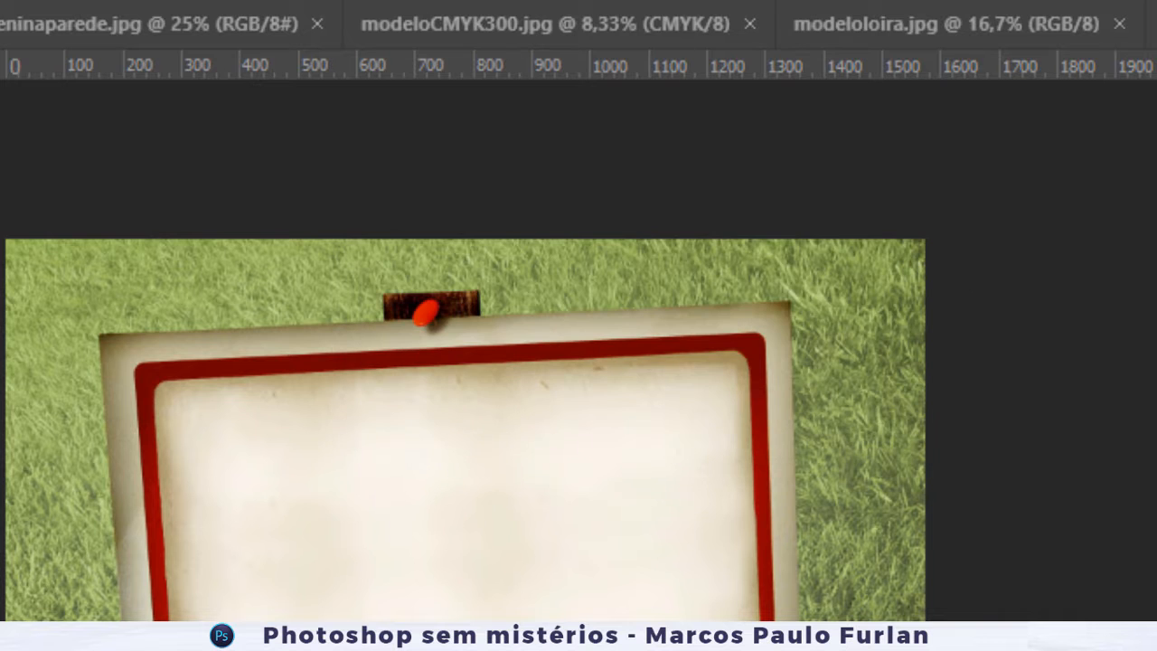
- Keep Crisp anti-aliasing, glance at the Character panel, and select the Horizontal Type tool
{"action": "left_click", "coordinate": [702, 2]}
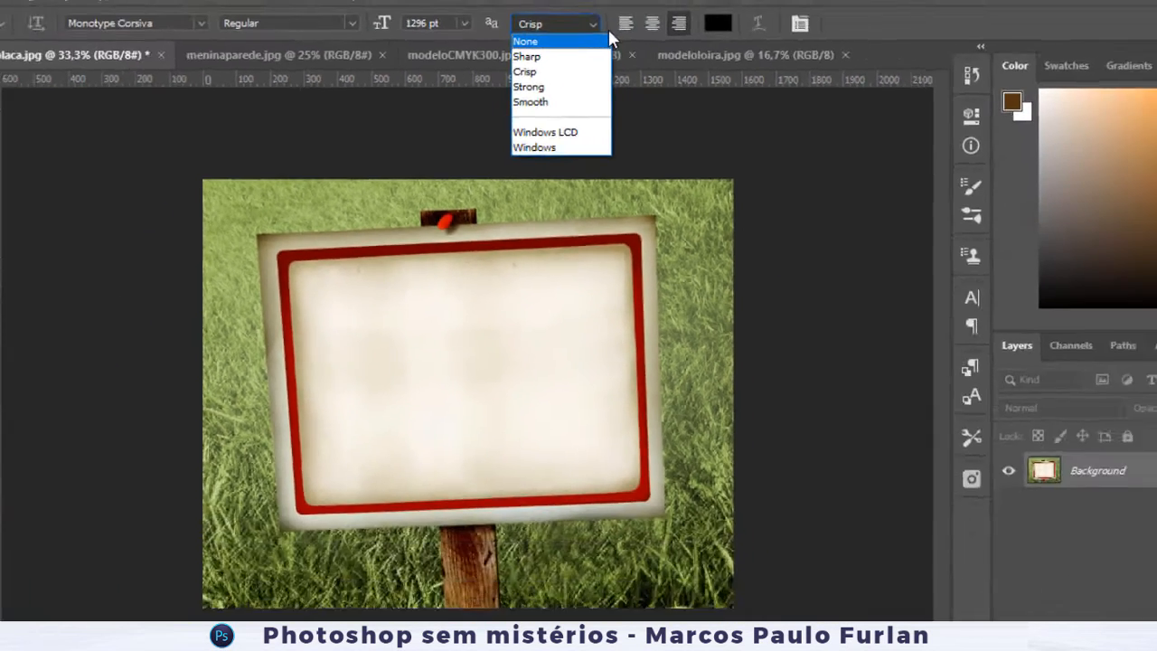
{"action": "left_click", "coordinate": [563, 52]}
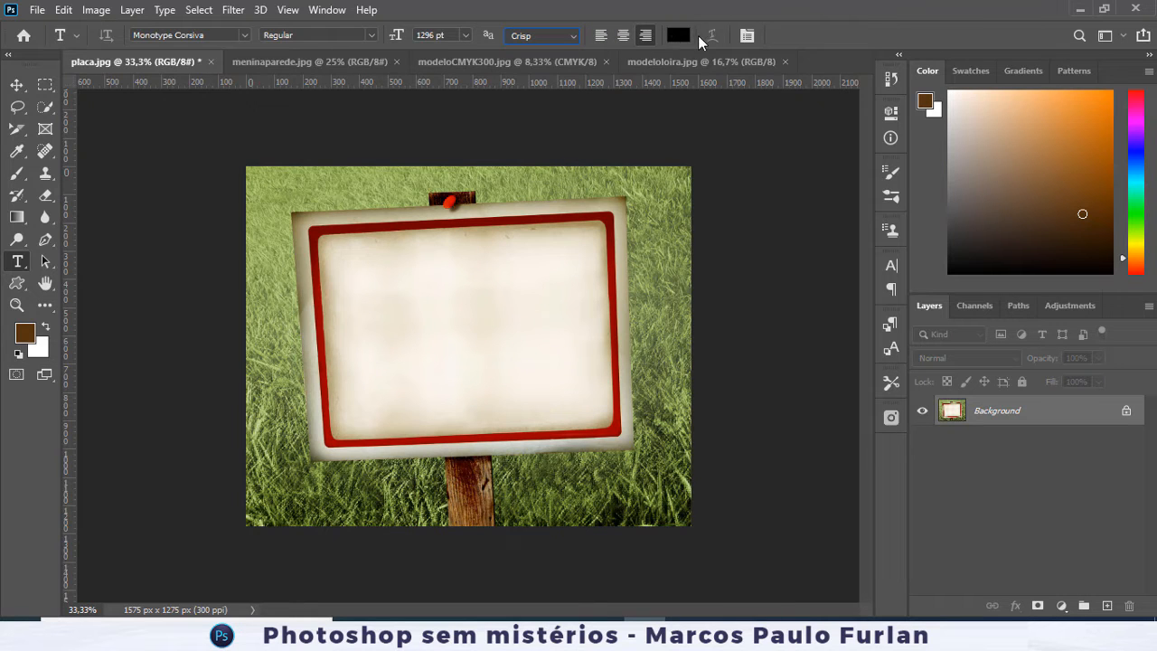
{"action": "left_click", "coordinate": [748, 37]}
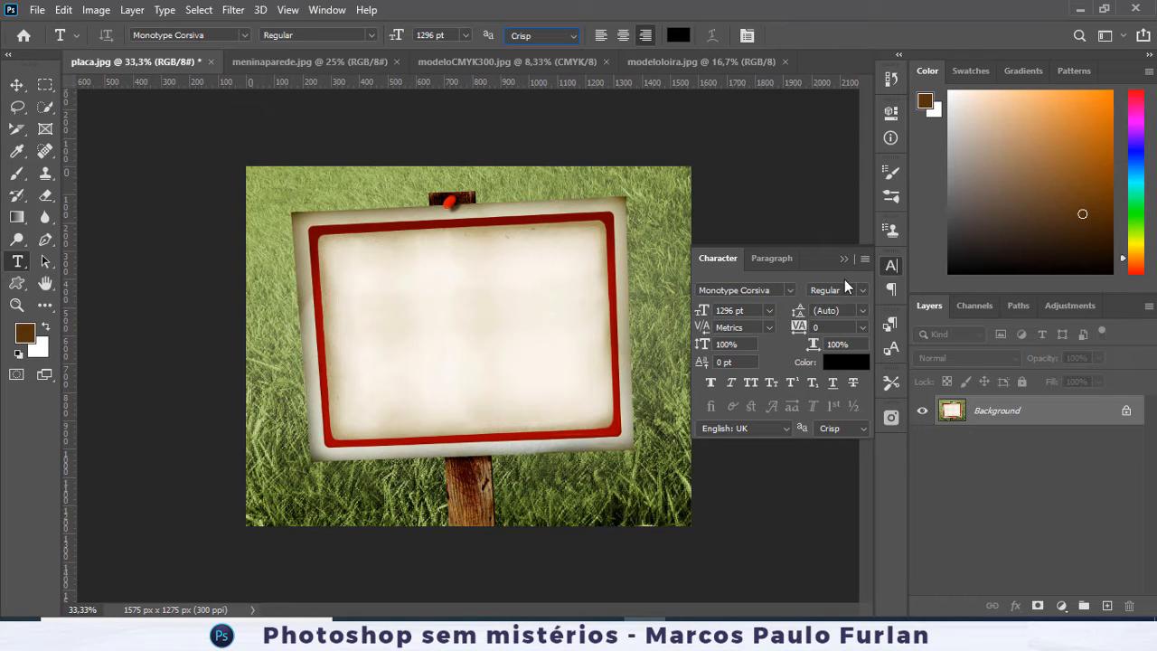
{"action": "left_click", "coordinate": [889, 267]}
{"action": "right_click", "coordinate": [23, 267]}
{"action": "left_click", "coordinate": [90, 261]}
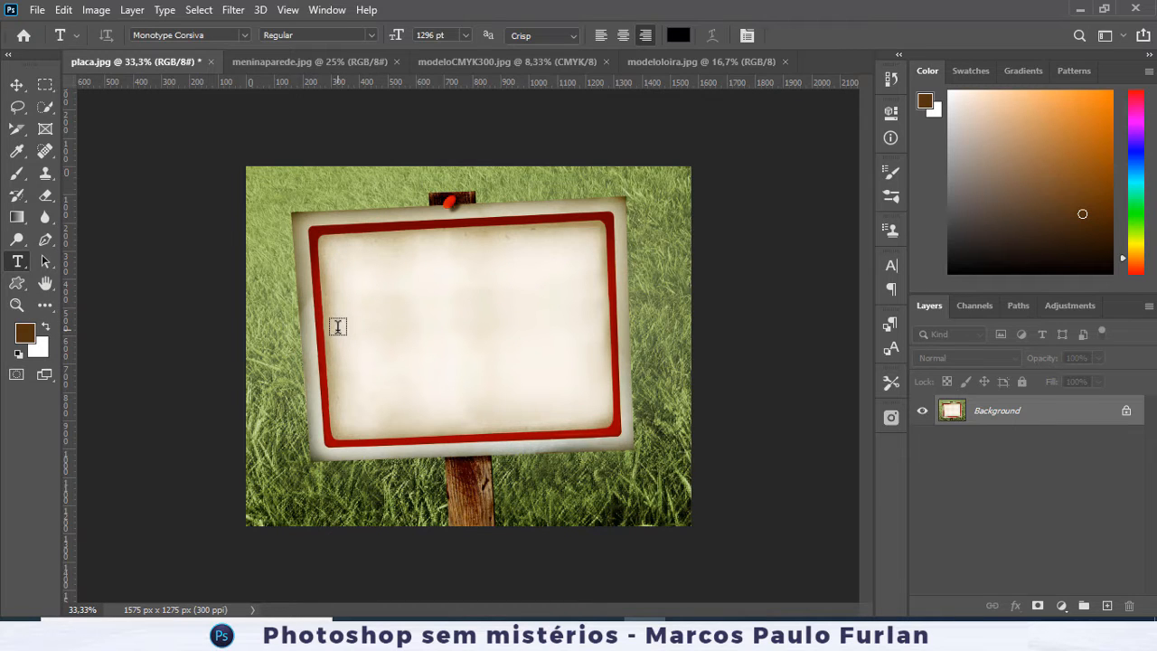
- Add Lorem Ipsum text on the sign, set it to 60 pt, and drag it to the sign's centre
{"action": "left_click", "coordinate": [373, 318]}
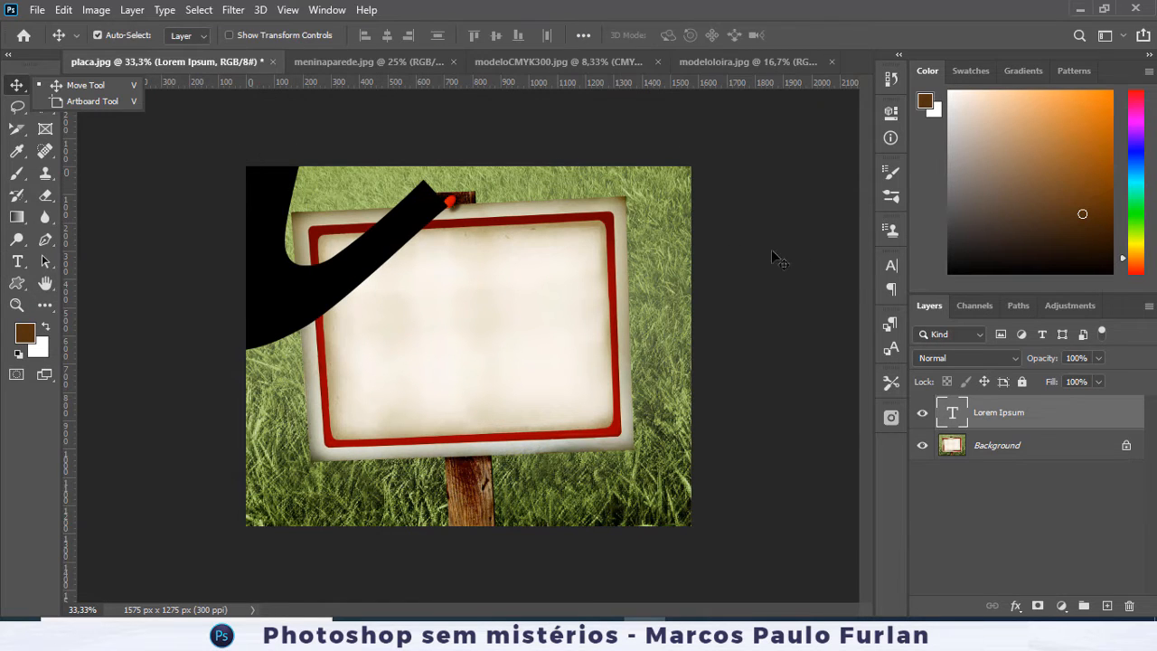
{"action": "left_click", "coordinate": [890, 266]}
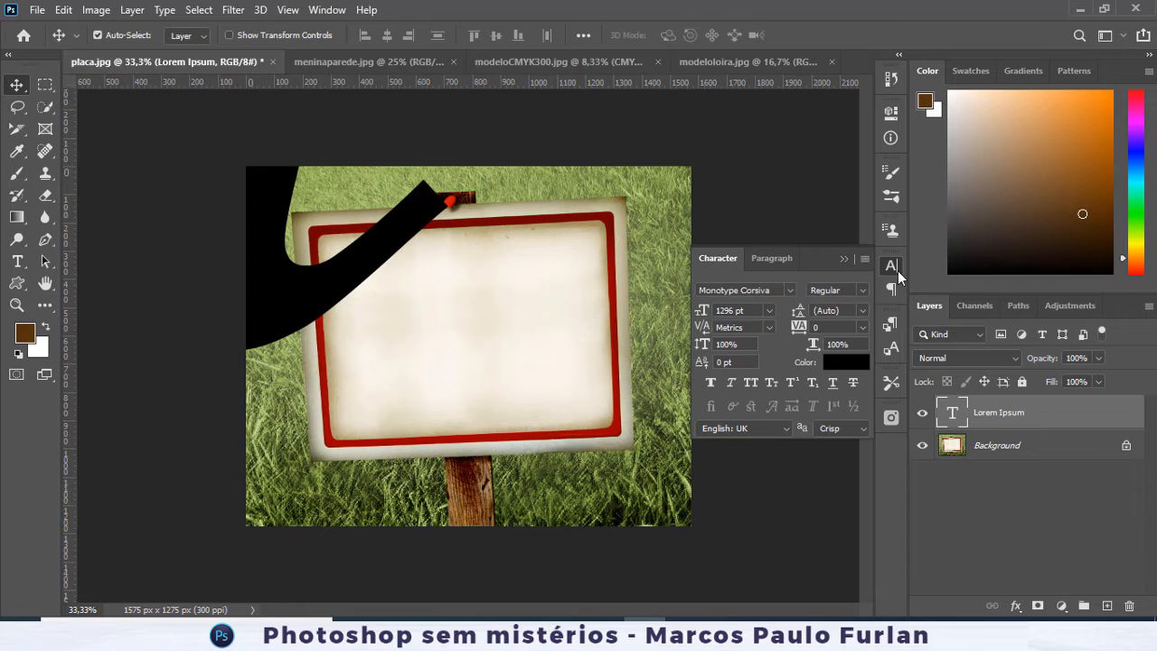
{"action": "left_click", "coordinate": [751, 310]}
{"action": "type", "text": "60"}
{"action": "key", "text": "Return"}
{"action": "left_click_drag", "start_coordinate": [368, 315], "coordinate": [626, 312]}
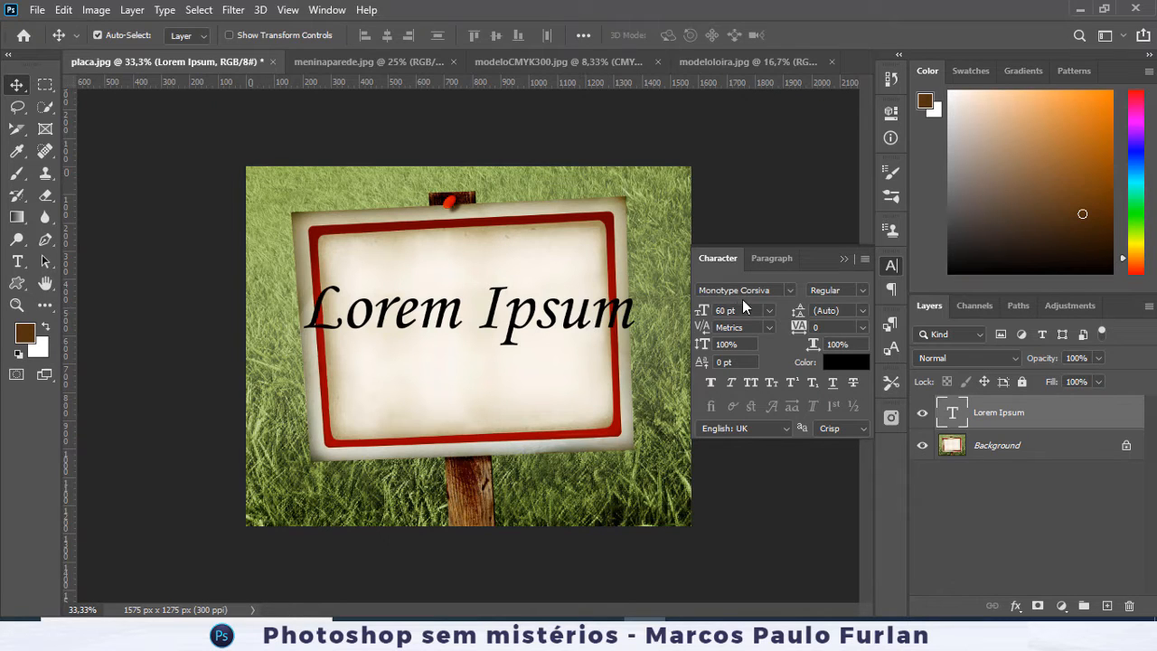
- Set the sign text font to Aachen BT, after briefly trying Avenir
{"action": "left_click", "coordinate": [790, 289]}
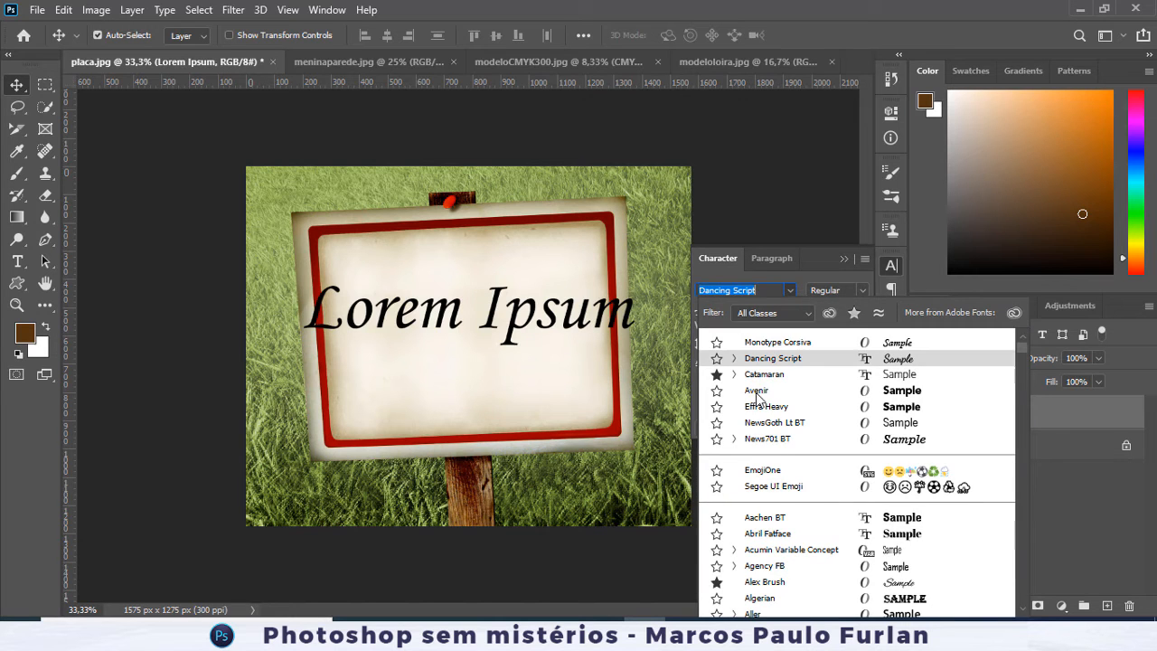
{"action": "left_click", "coordinate": [756, 390]}
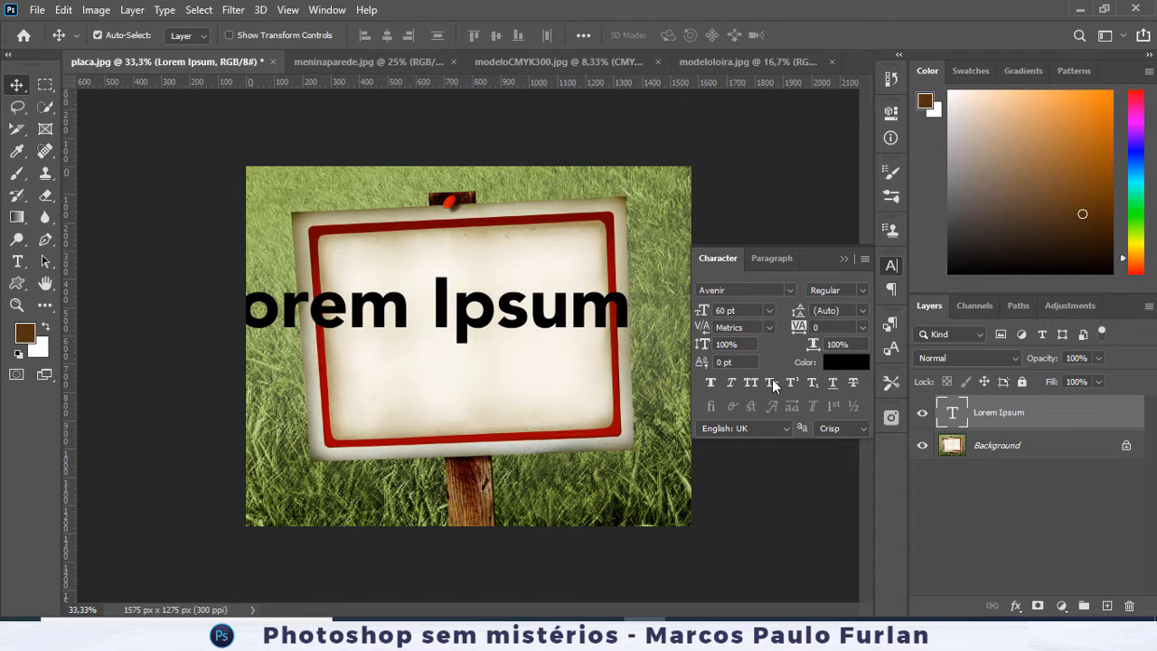
{"action": "left_click", "coordinate": [786, 290]}
{"action": "left_click", "coordinate": [757, 523]}
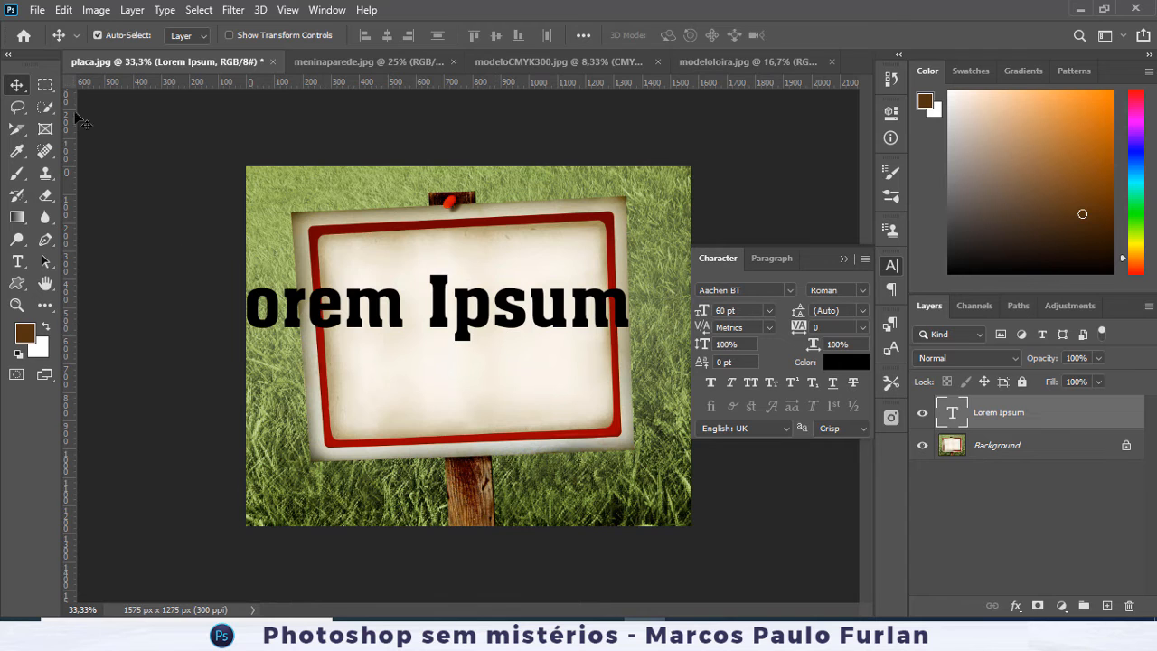
- Reposition the text and colour the word 'Ipsum' bright red (#dc1010)
{"action": "left_click_drag", "start_coordinate": [490, 331], "coordinate": [518, 318]}
{"action": "double_click", "coordinate": [517, 318]}
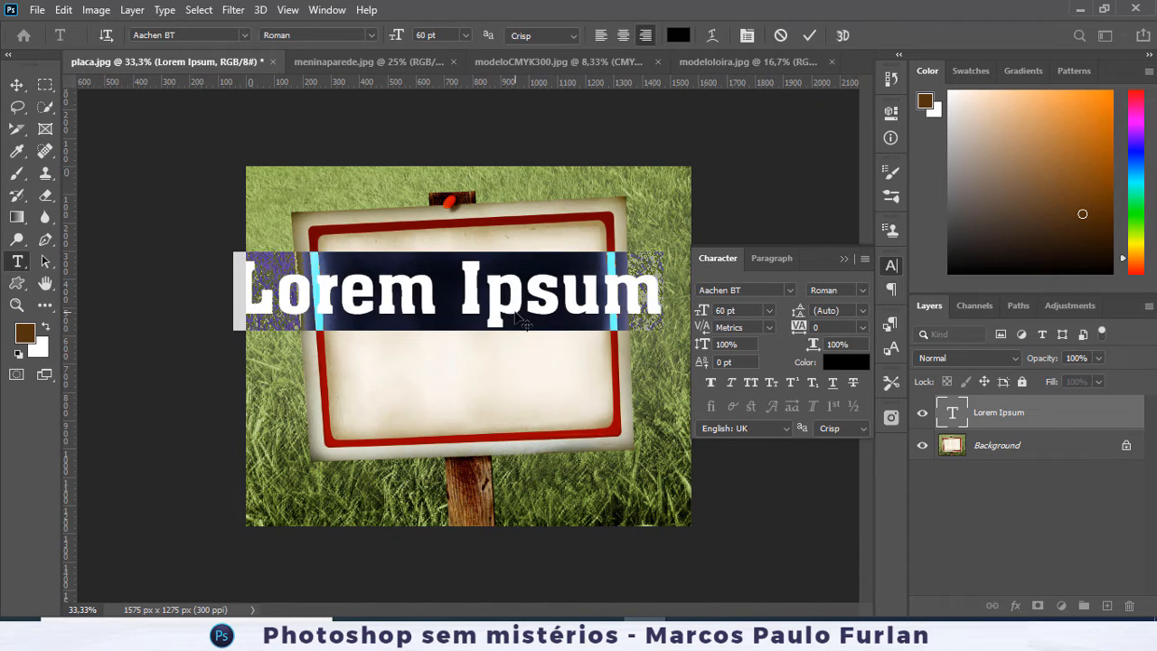
{"action": "left_click", "coordinate": [474, 288]}
{"action": "left_click_drag", "start_coordinate": [461, 288], "coordinate": [643, 286]}
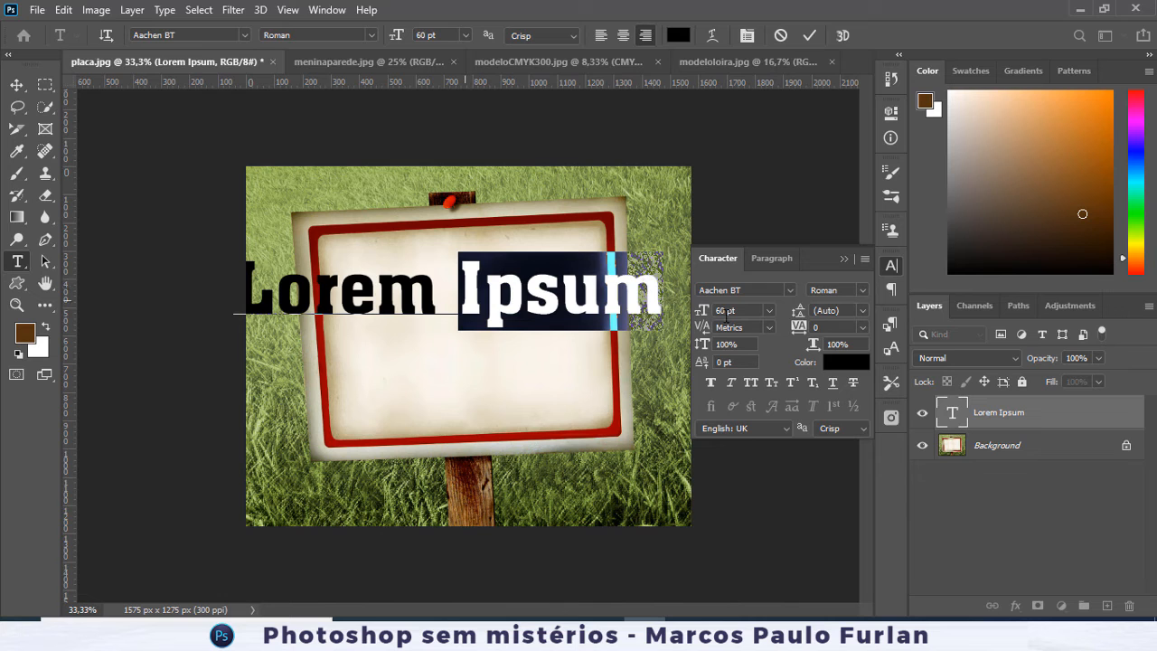
{"action": "left_click", "coordinate": [847, 362]}
{"action": "left_click", "coordinate": [908, 201]}
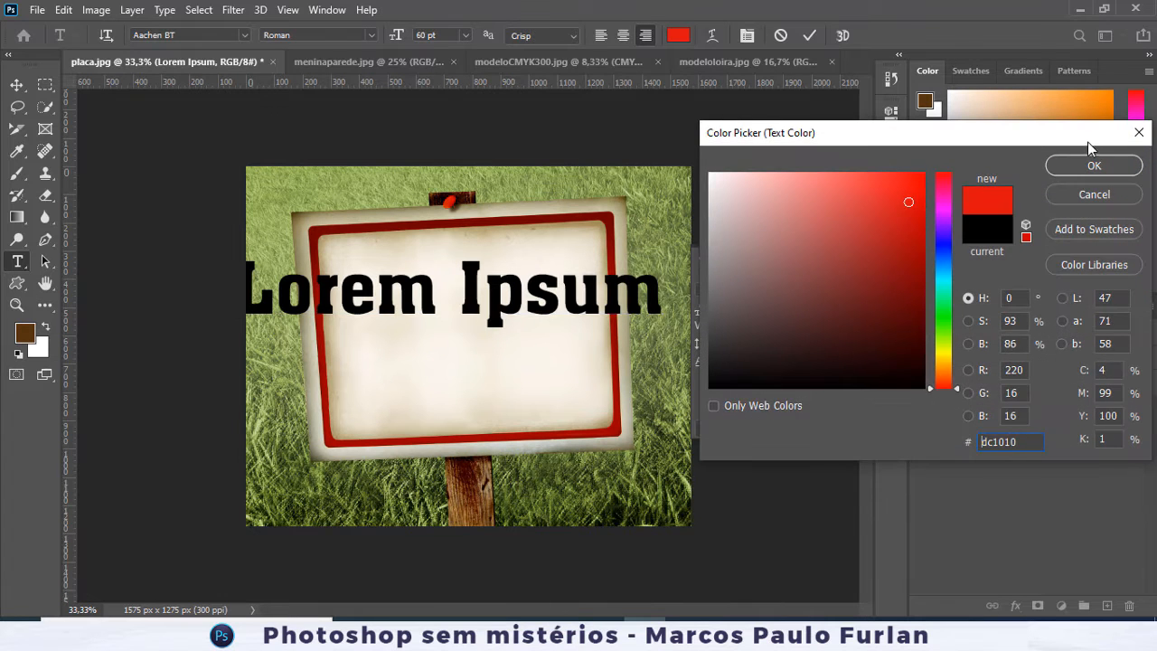
{"action": "left_click", "coordinate": [1095, 166]}
{"action": "left_click", "coordinate": [811, 35]}
{"action": "key", "text": "v"}
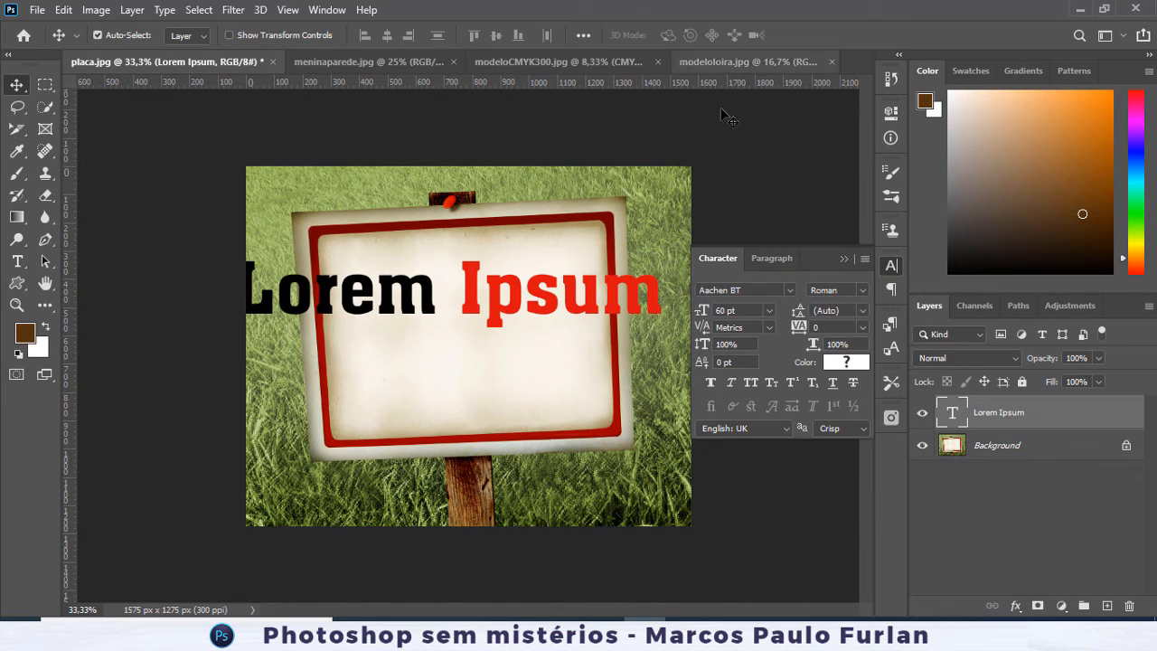
- Replace the space before 'Ipsum' with a line break so it sits under 'Lorem'
{"action": "double_click", "coordinate": [466, 301]}
{"action": "left_click", "coordinate": [463, 298]}
{"action": "key", "text": "BackSpace"}
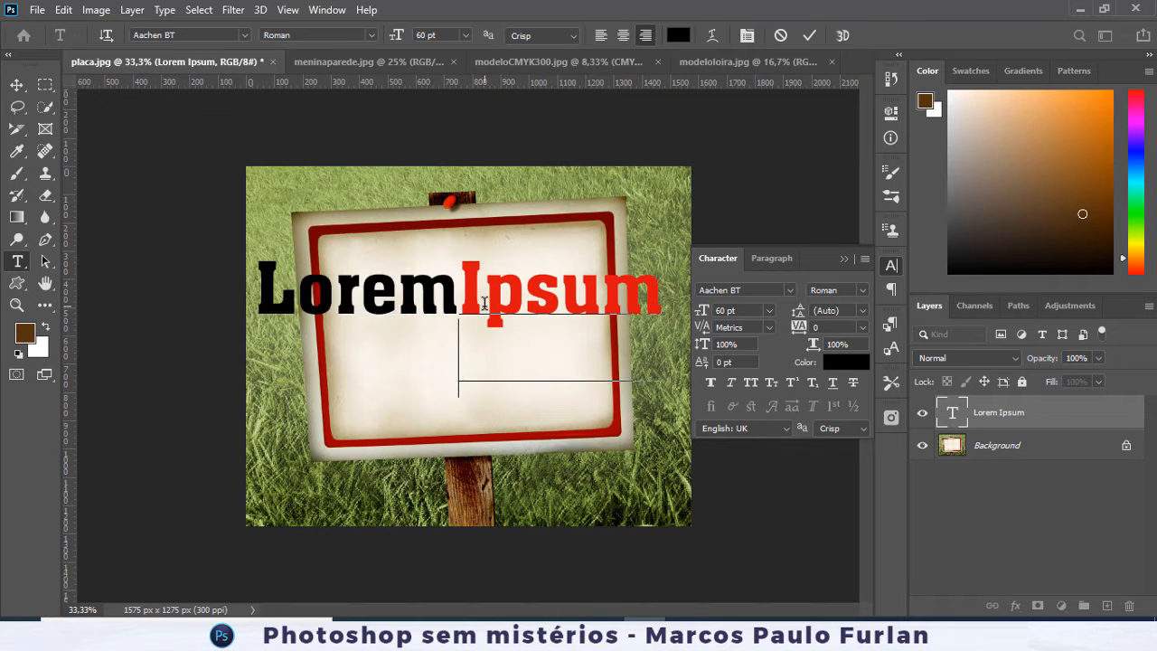
{"action": "key", "text": "Return"}
{"action": "left_click", "coordinate": [26, 86]}
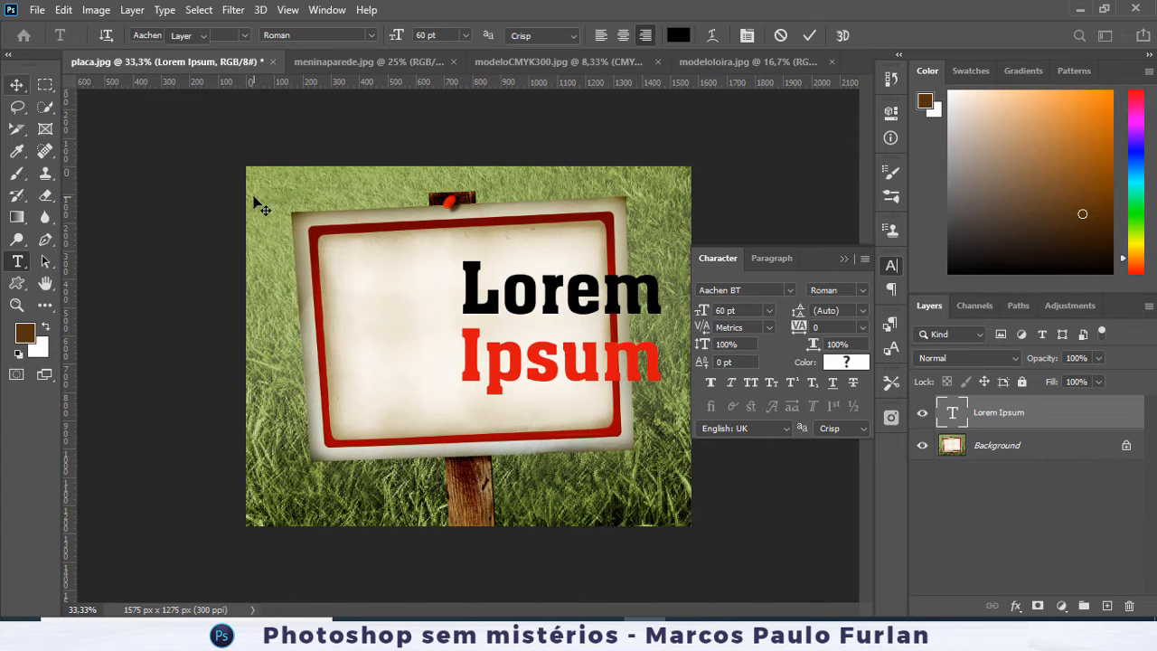
- Drag the two-line text left to centre it on the sign, then set the font to appleberry
{"action": "left_click_drag", "start_coordinate": [444, 307], "coordinate": [375, 310]}
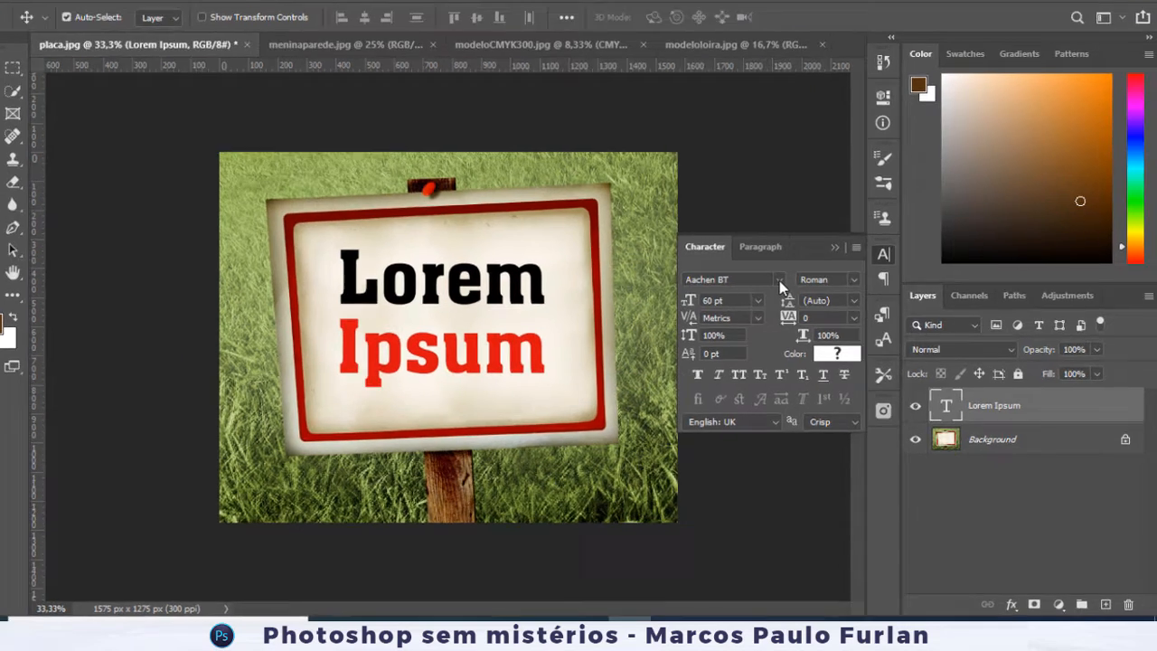
{"action": "left_click", "coordinate": [789, 290]}
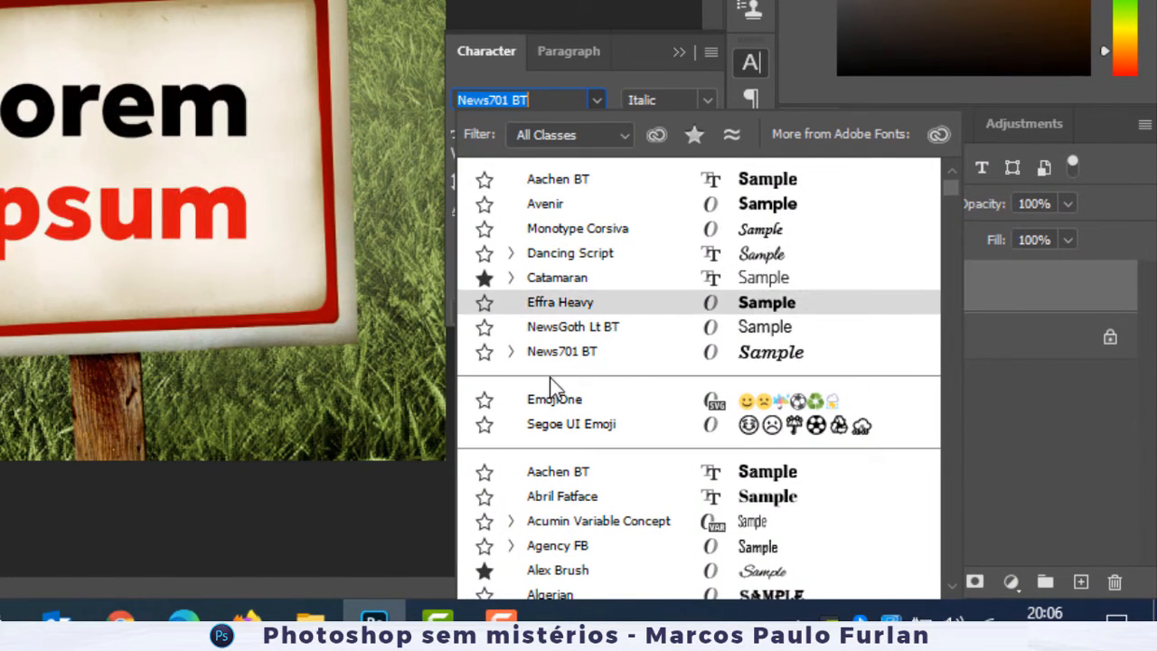
{"action": "scroll", "coordinate": [645, 344], "scroll_direction": "down", "scroll_amount": 1}
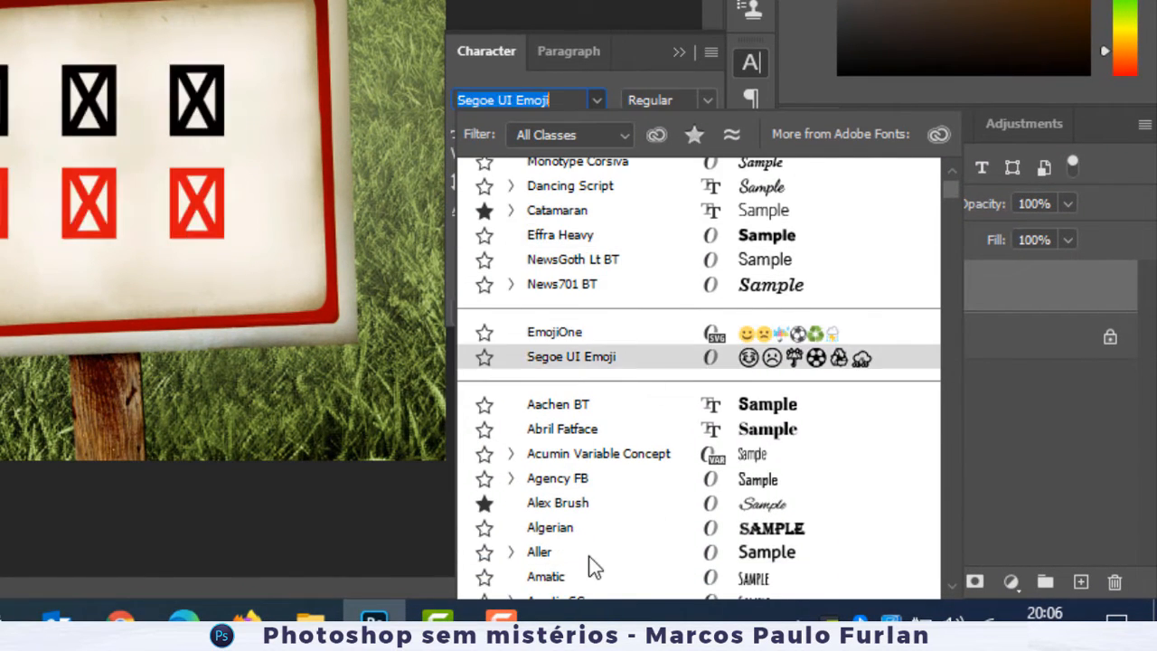
{"action": "scroll", "coordinate": [633, 434], "scroll_direction": "down", "scroll_amount": 1}
{"action": "scroll", "coordinate": [599, 433], "scroll_direction": "down", "scroll_amount": 1}
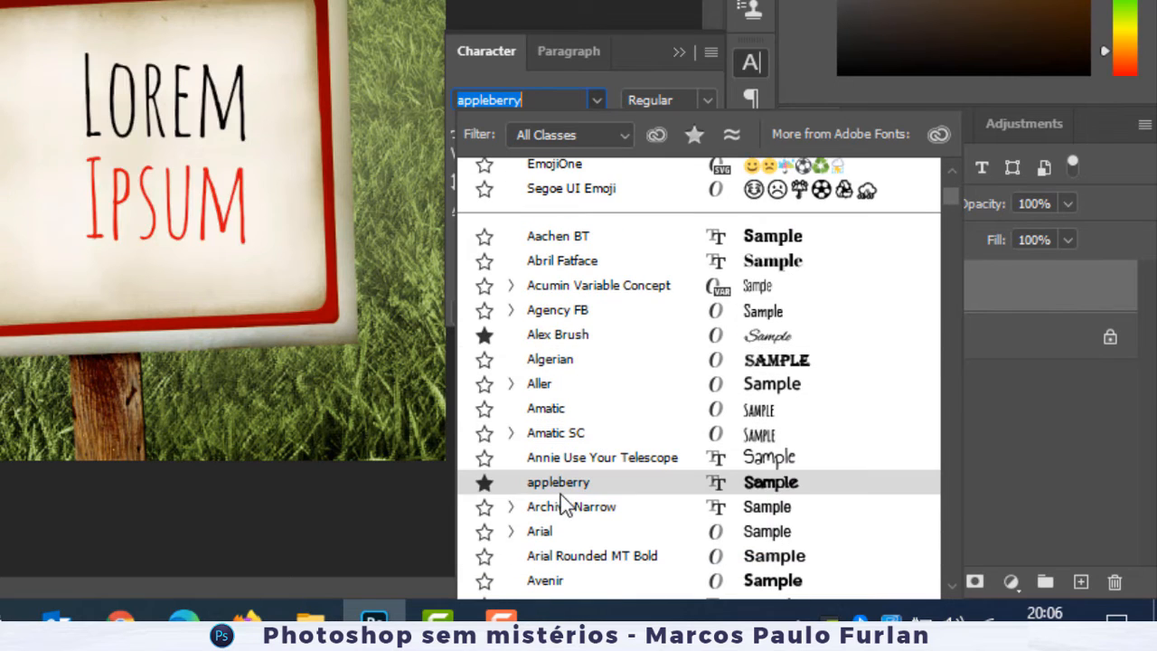
{"action": "left_click", "coordinate": [562, 486]}
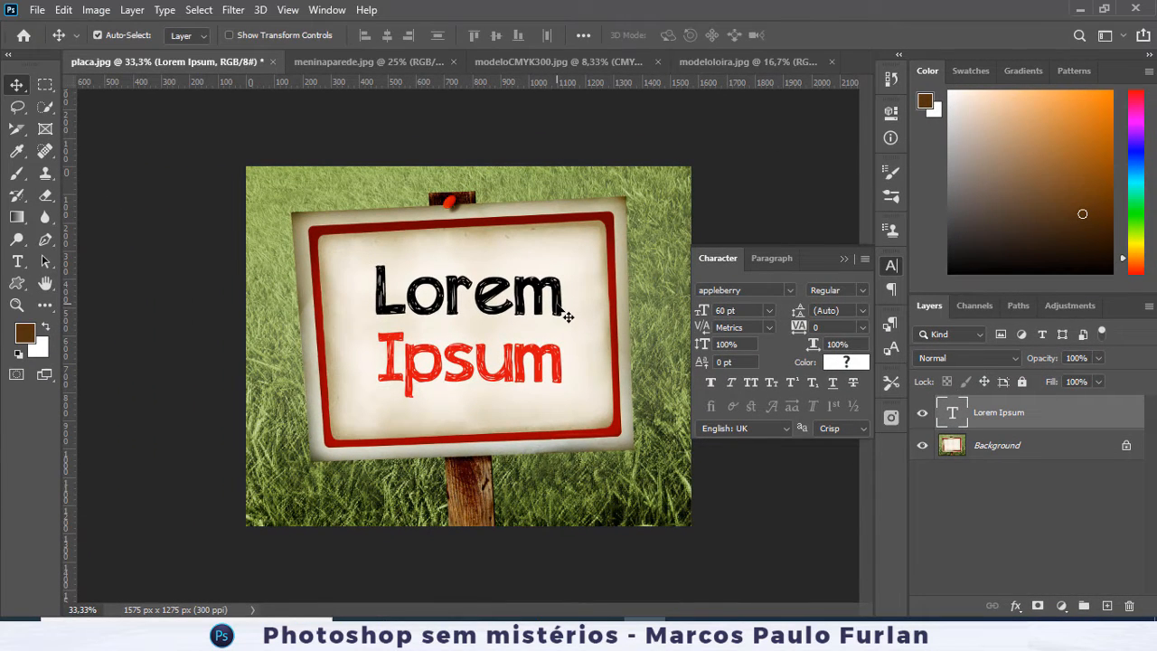
- Select 'Lorem' and try sampling the frame's dark red, discarding an accidental new text layer
{"action": "double_click", "coordinate": [567, 316]}
{"action": "left_click", "coordinate": [422, 298]}
{"action": "left_click_drag", "start_coordinate": [377, 284], "coordinate": [590, 287]}
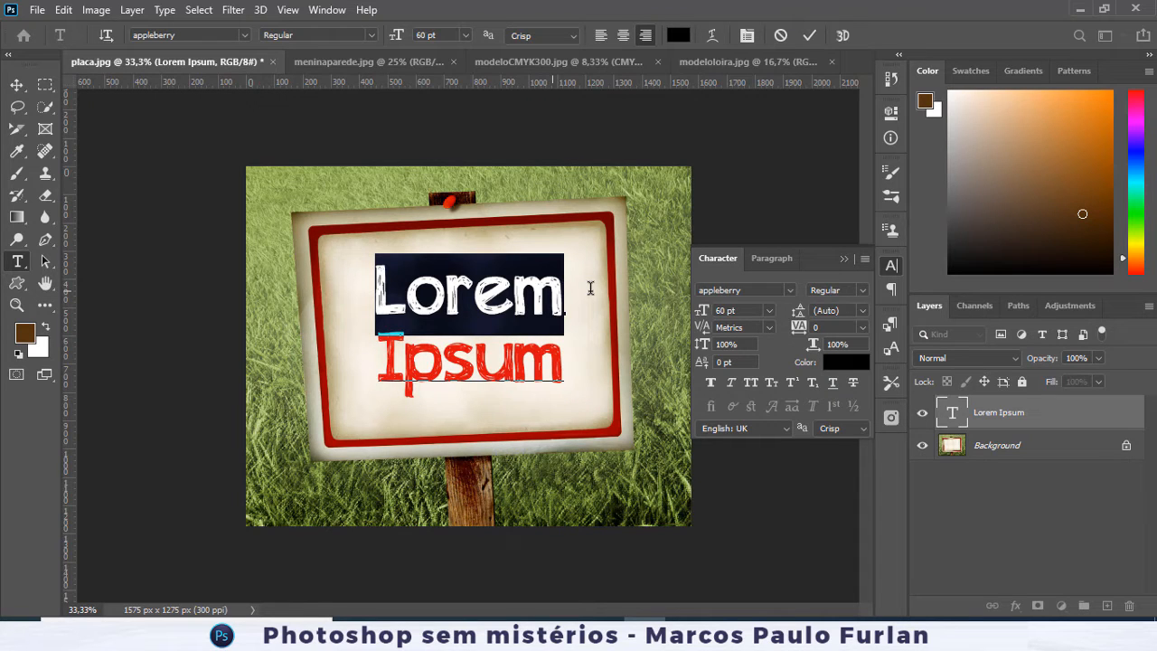
{"action": "left_click", "coordinate": [17, 151]}
{"action": "left_click", "coordinate": [318, 222]}
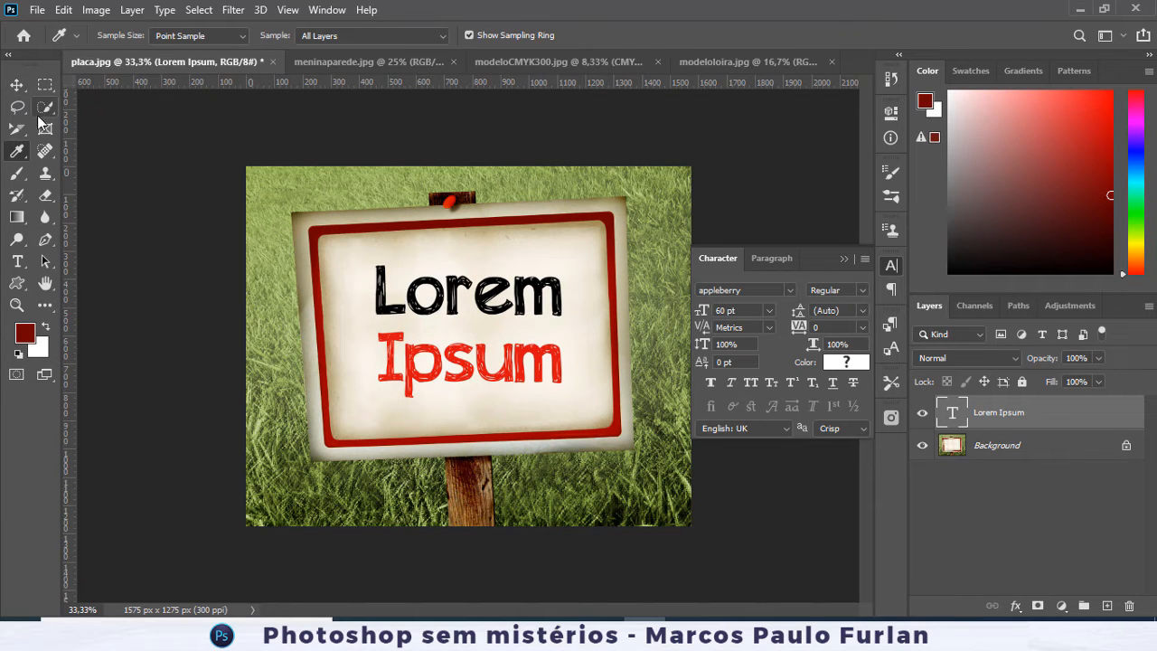
{"action": "left_click", "coordinate": [18, 261]}
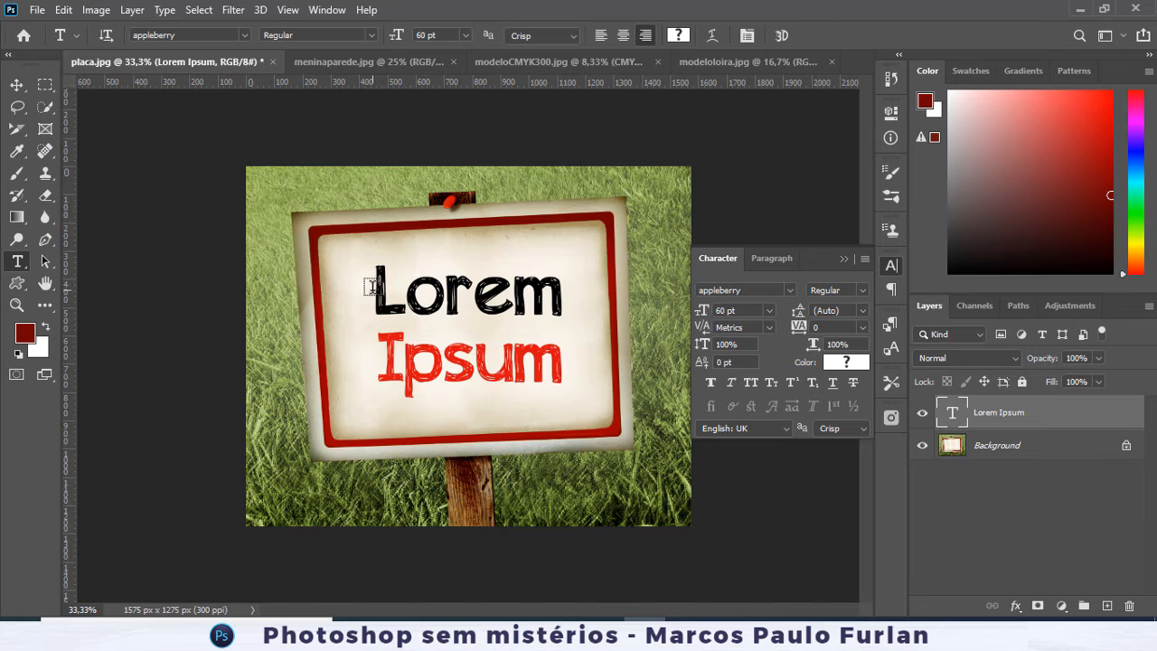
{"action": "left_click", "coordinate": [376, 288]}
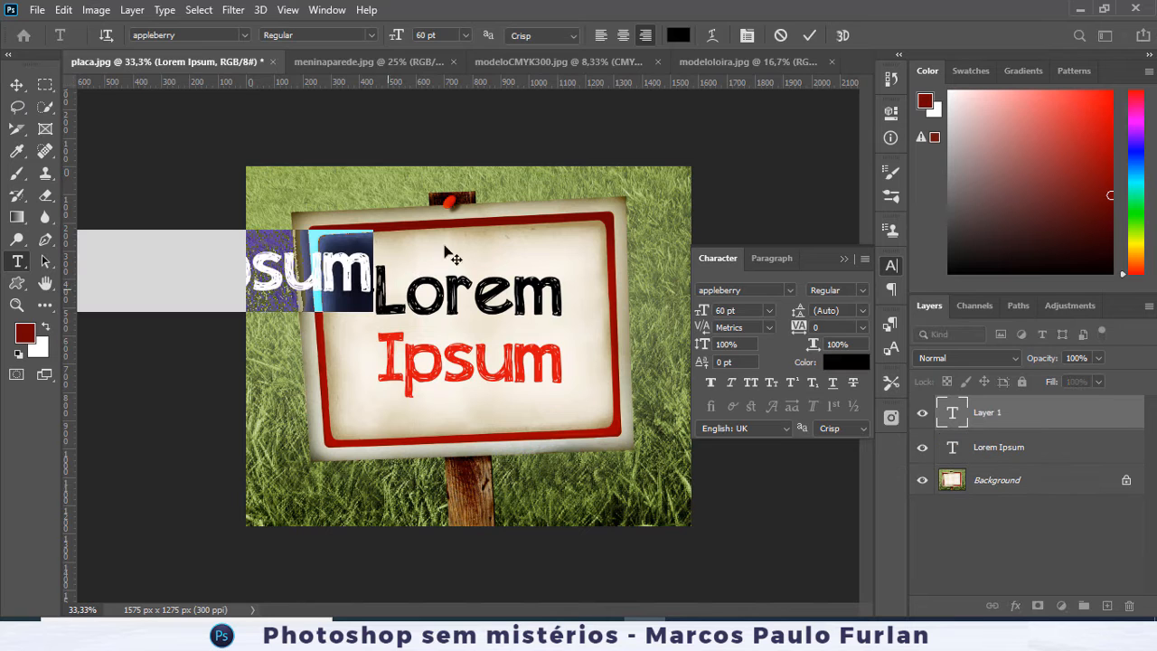
{"action": "left_click", "coordinate": [782, 36]}
- Reselect 'Lorem' and set its colour to dark red #6d0101 sampled from the sign's border
{"action": "left_click", "coordinate": [443, 277]}
{"action": "left_click_drag", "start_coordinate": [375, 287], "coordinate": [588, 286]}
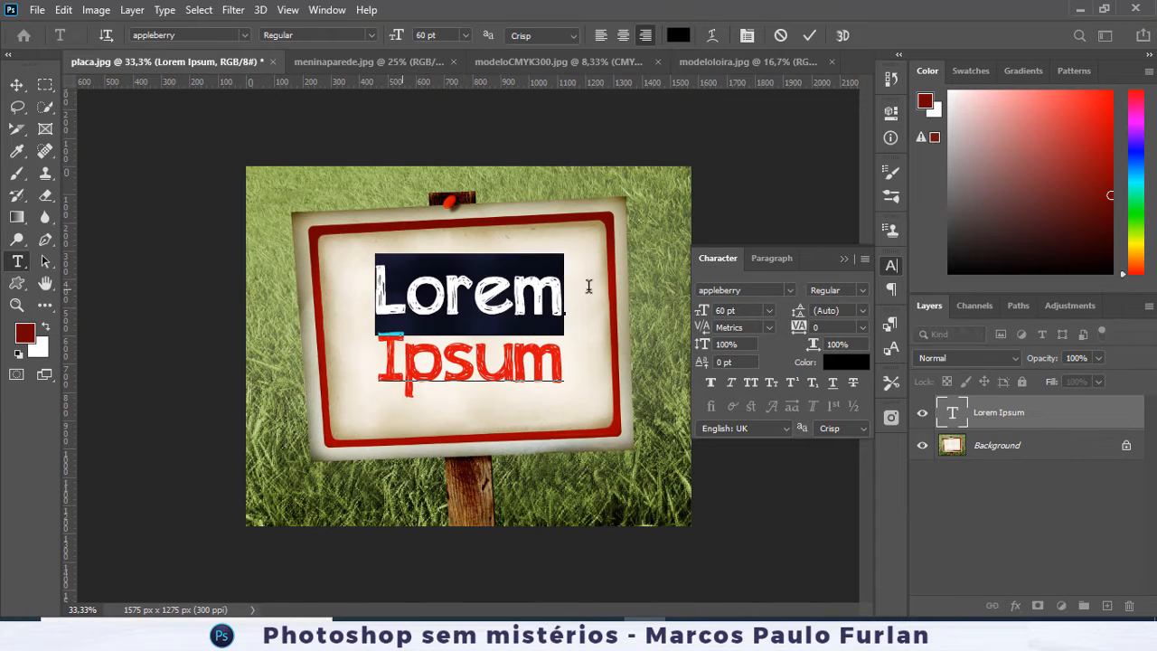
{"action": "left_click", "coordinate": [846, 361]}
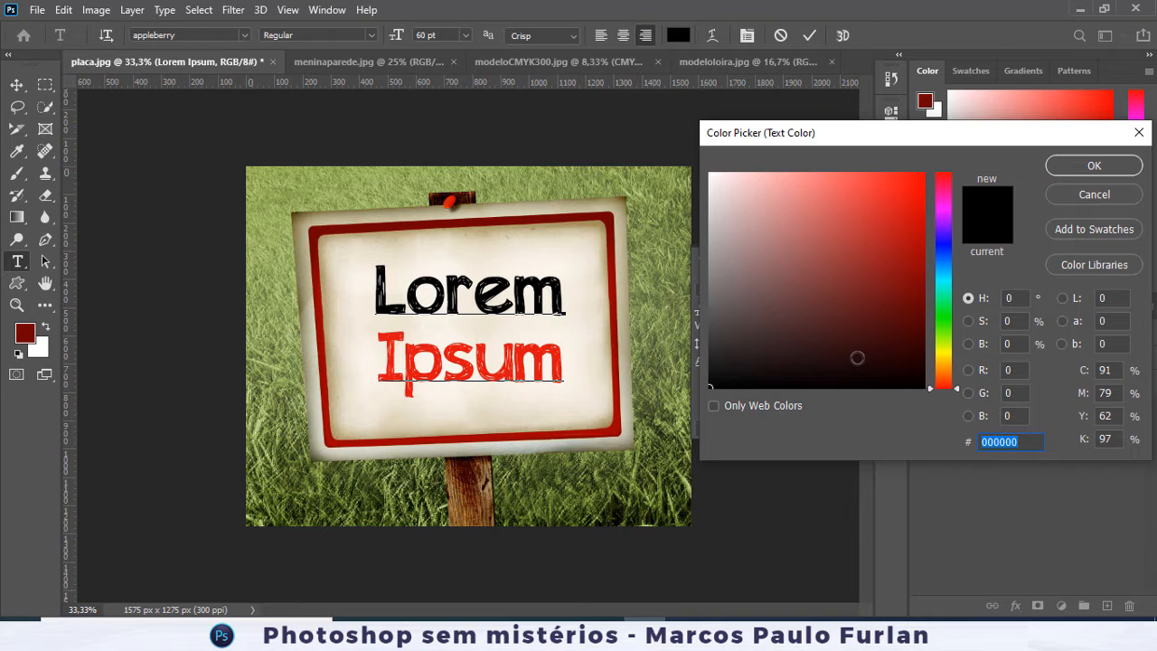
{"action": "left_click", "coordinate": [383, 223]}
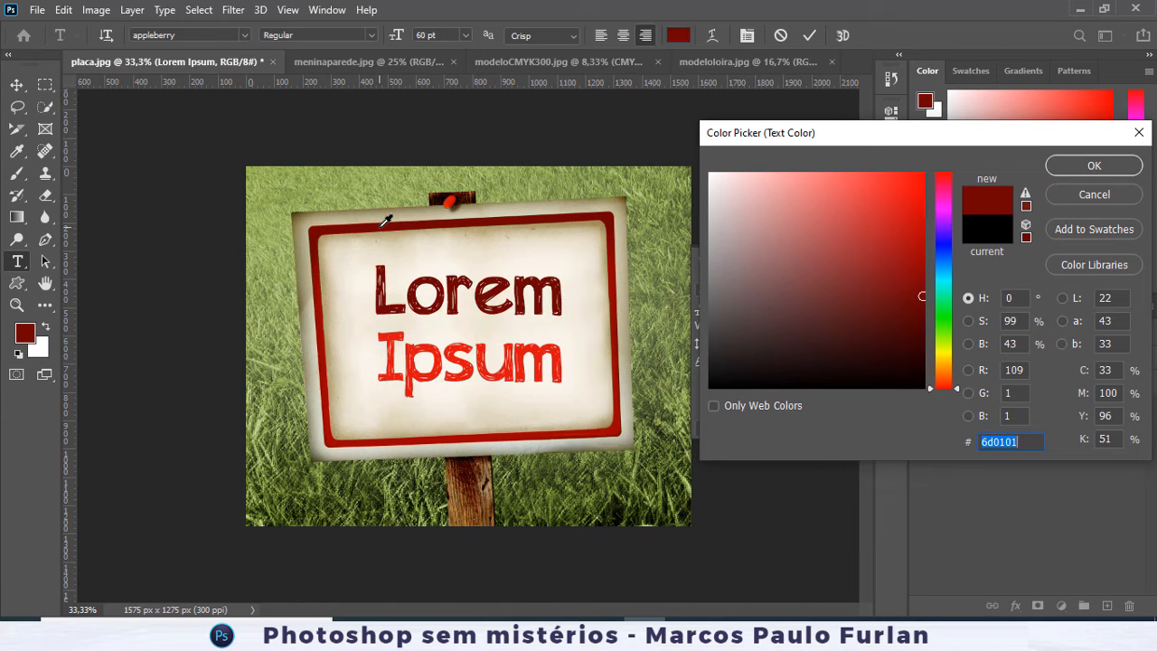
{"action": "left_click", "coordinate": [1084, 168]}
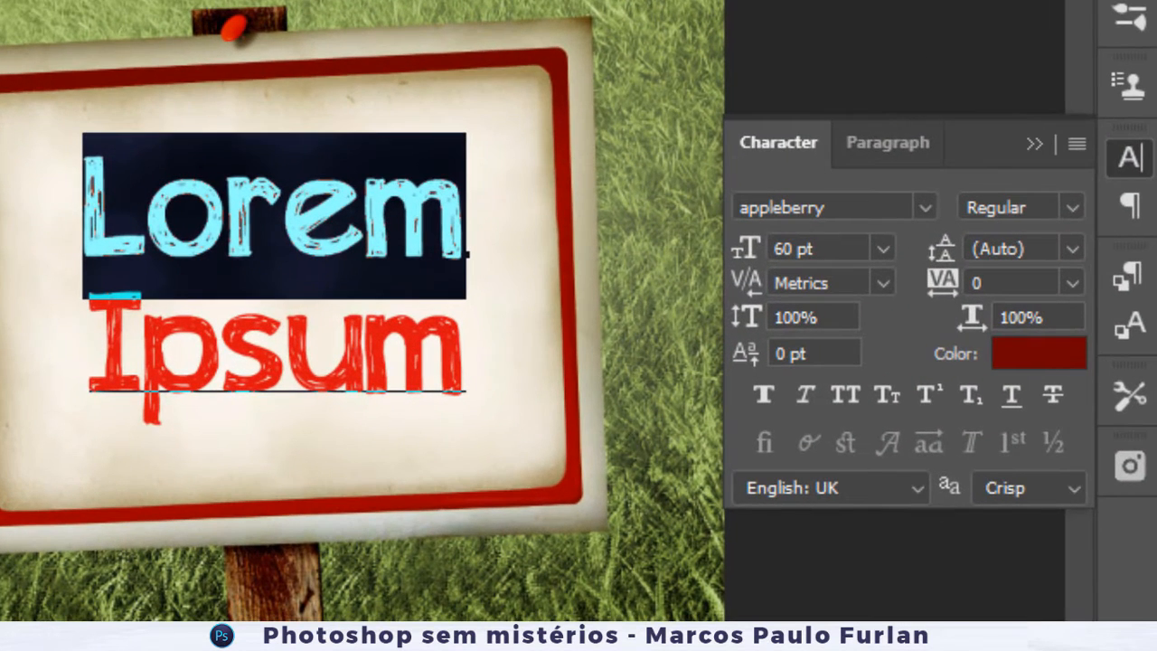
- Commit Lorem's colour, test r–e kerning values, then reset kerning to Metrics and 0
{"action": "key", "text": "ctrl+Return"}
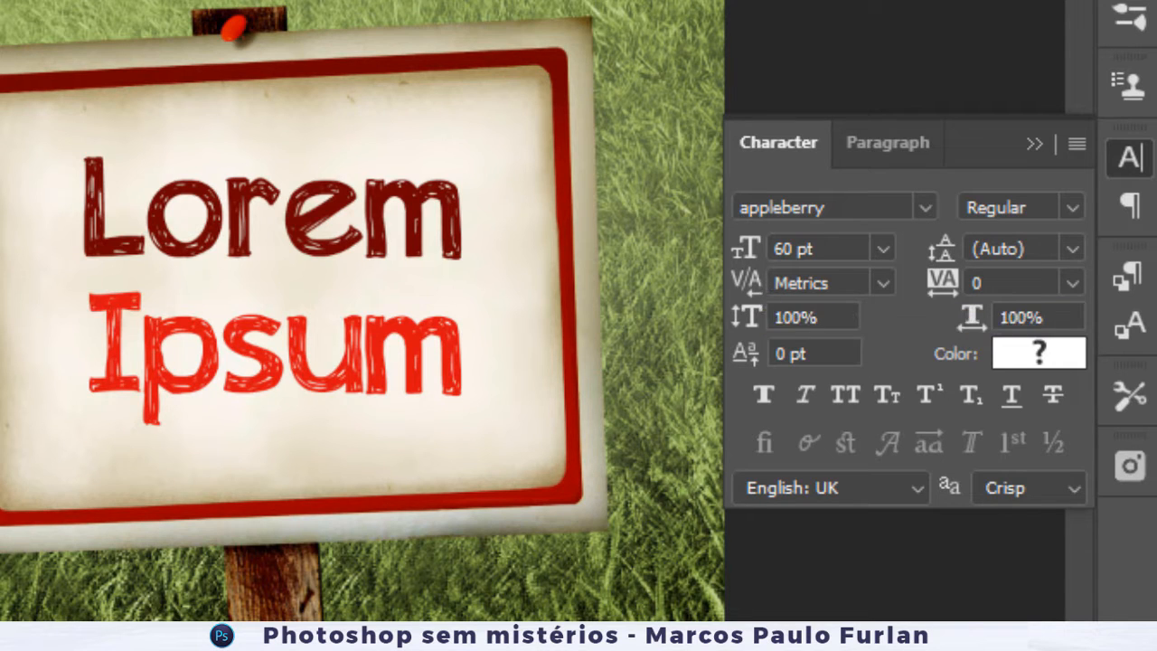
{"action": "double_click", "coordinate": [350, 227]}
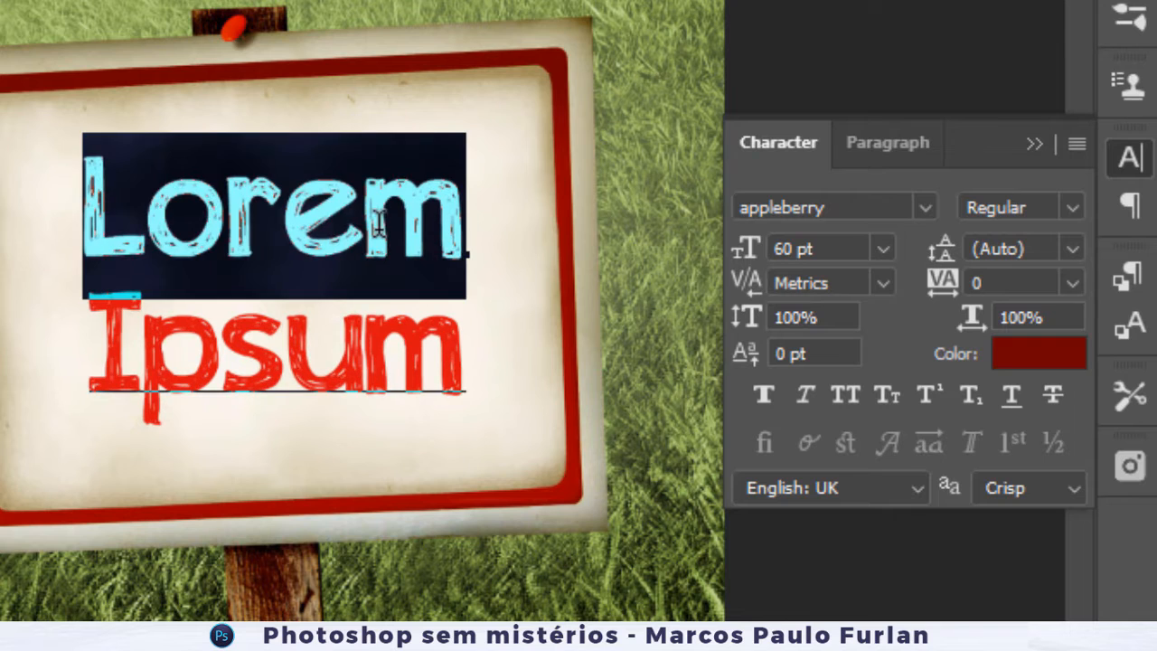
{"action": "left_click", "coordinate": [301, 206]}
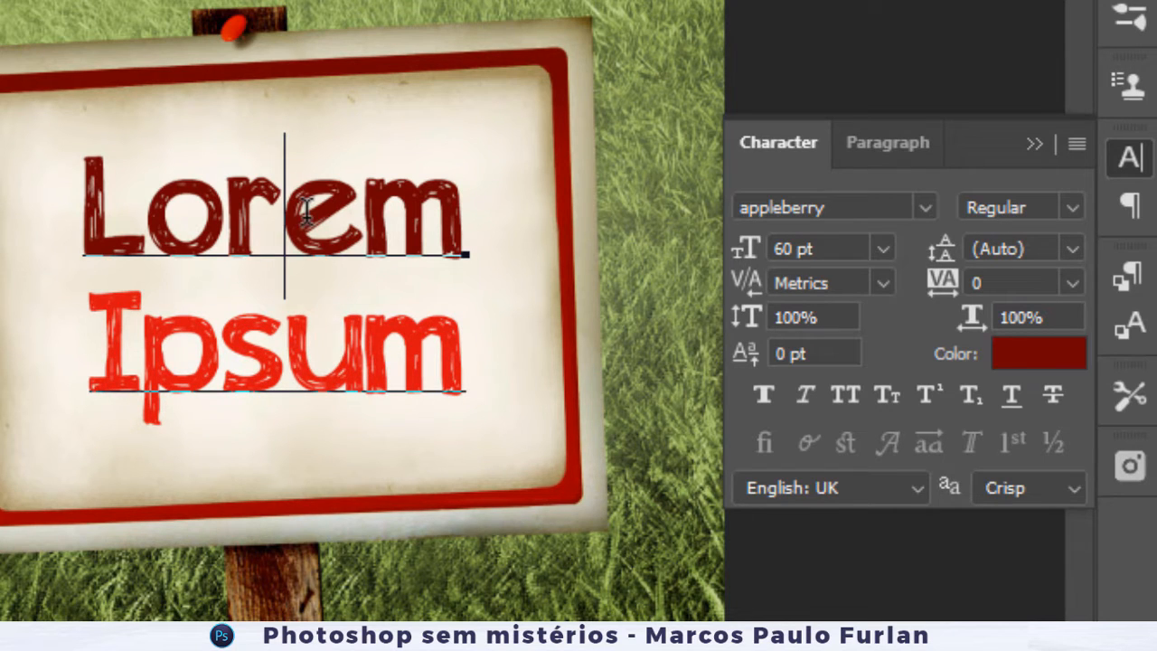
{"action": "left_click_drag", "start_coordinate": [745, 280], "coordinate": [822, 287]}
{"action": "left_click_drag", "start_coordinate": [751, 286], "coordinate": [668, 287]}
{"action": "left_click", "coordinate": [883, 283]}
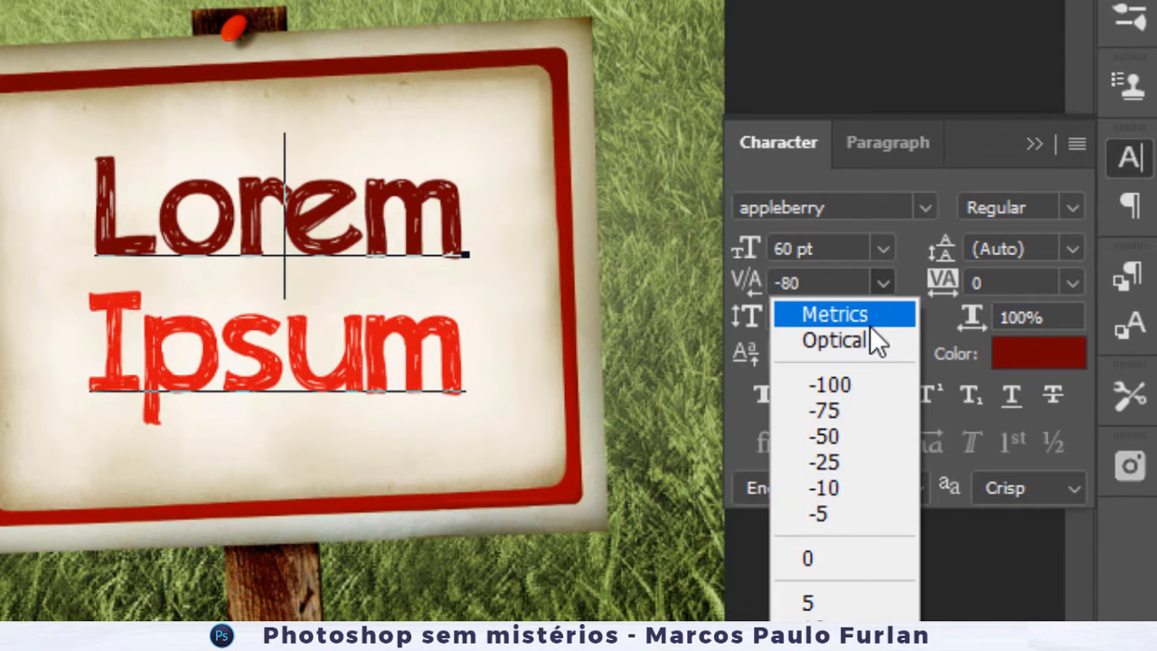
{"action": "left_click", "coordinate": [867, 318]}
{"action": "left_click", "coordinate": [866, 358]}
{"action": "key", "text": "ctrl+Return"}
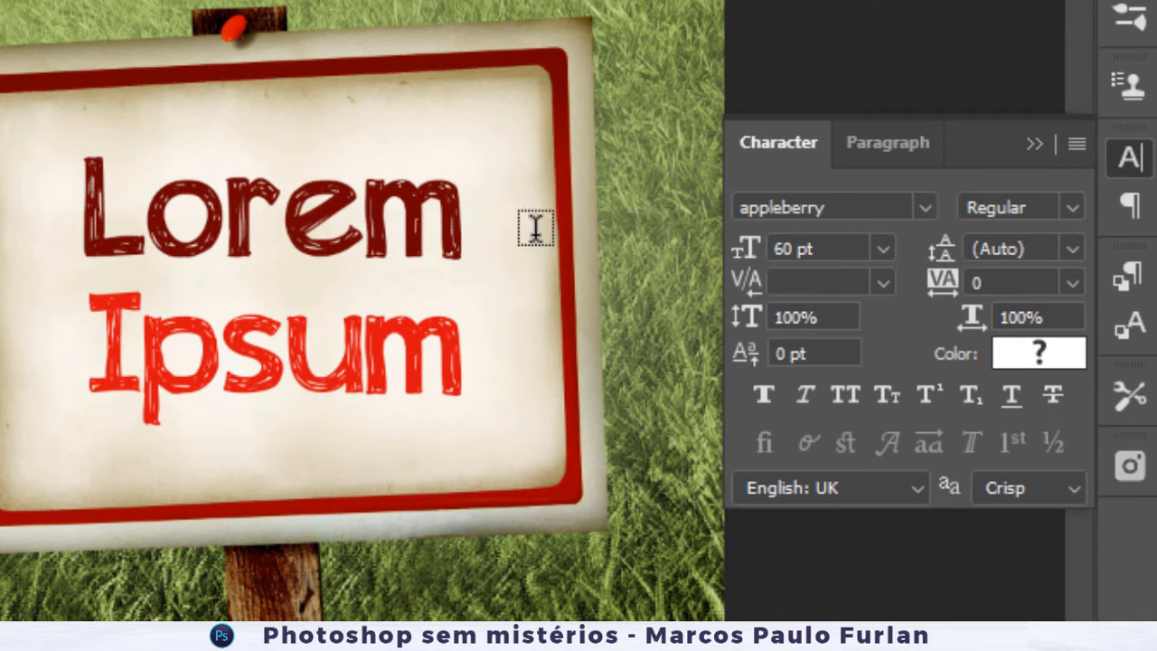
- Set the Lorem Ipsum text's tracking to -25
{"action": "left_click", "coordinate": [285, 188]}
{"action": "left_click", "coordinate": [301, 210]}
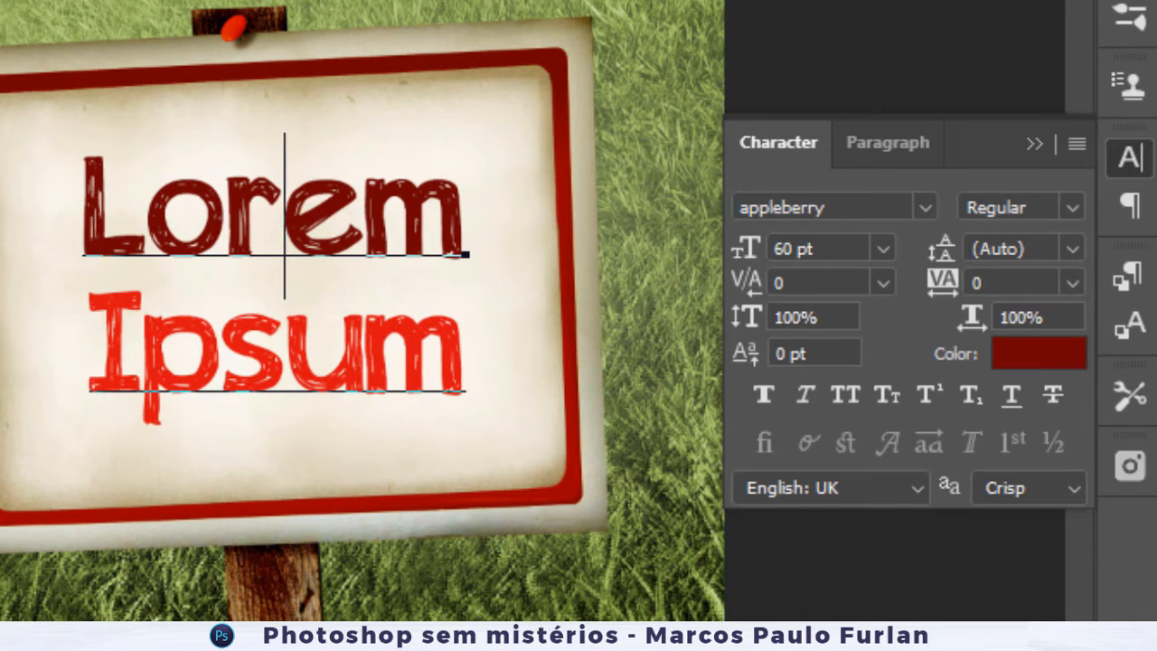
{"action": "key", "text": "ctrl+Return"}
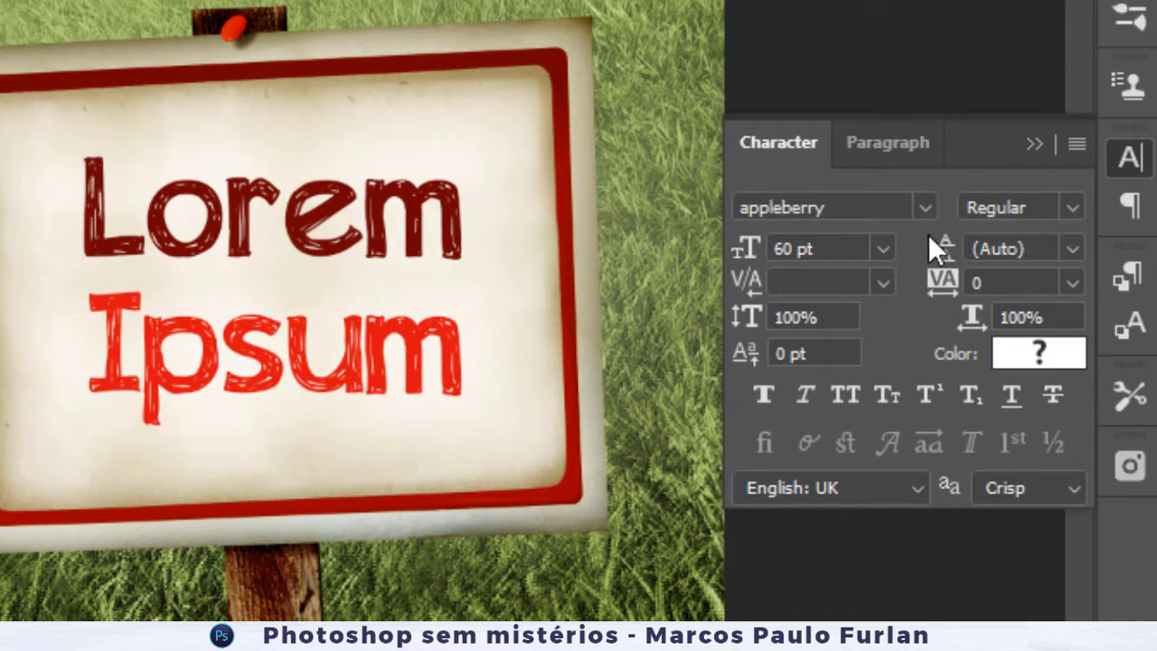
{"action": "left_click", "coordinate": [1071, 283]}
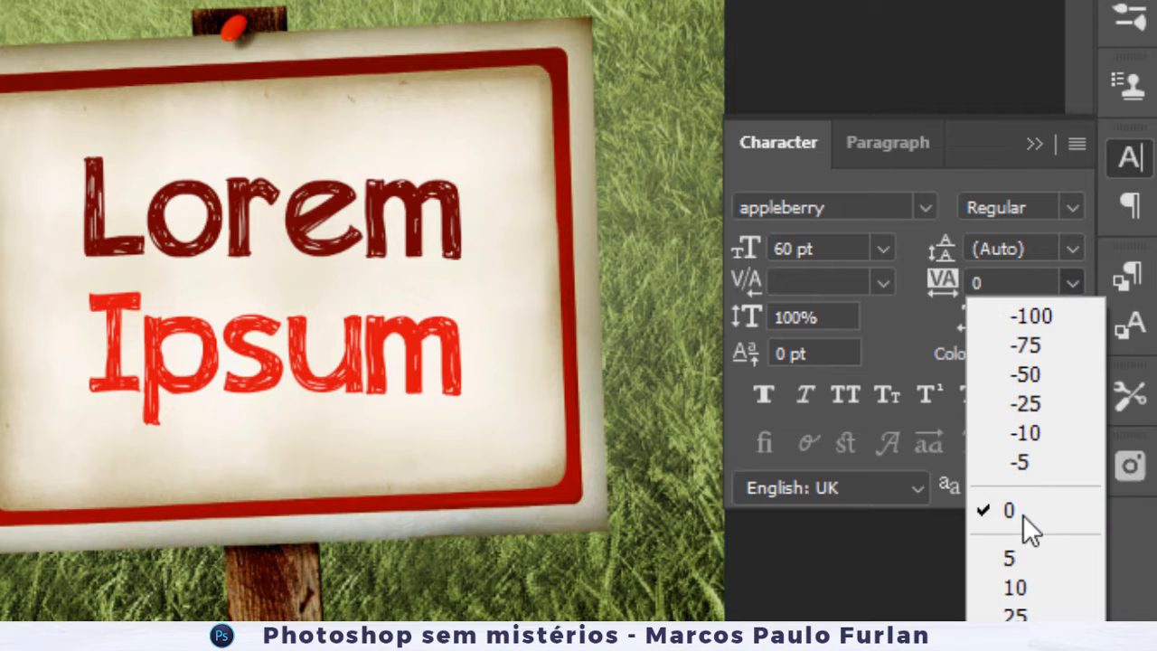
{"action": "left_click", "coordinate": [1034, 406]}
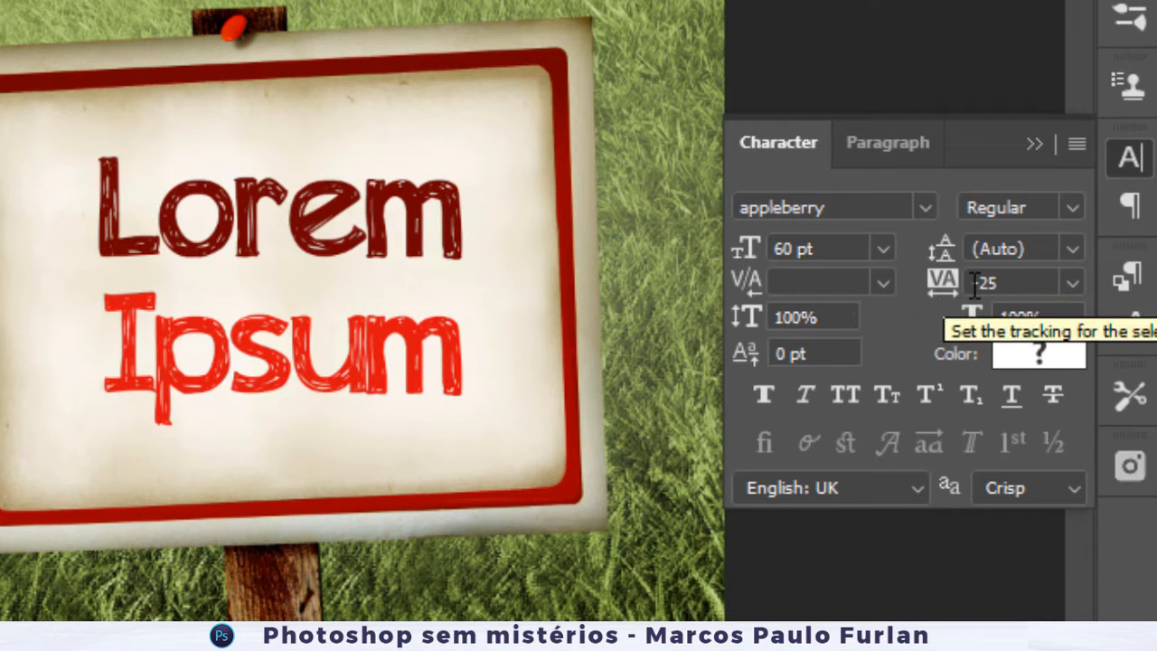
- Test a 250% vertical scale on the text, then reset it to 100%
{"action": "left_click", "coordinate": [836, 318]}
{"action": "type", "text": "250"}
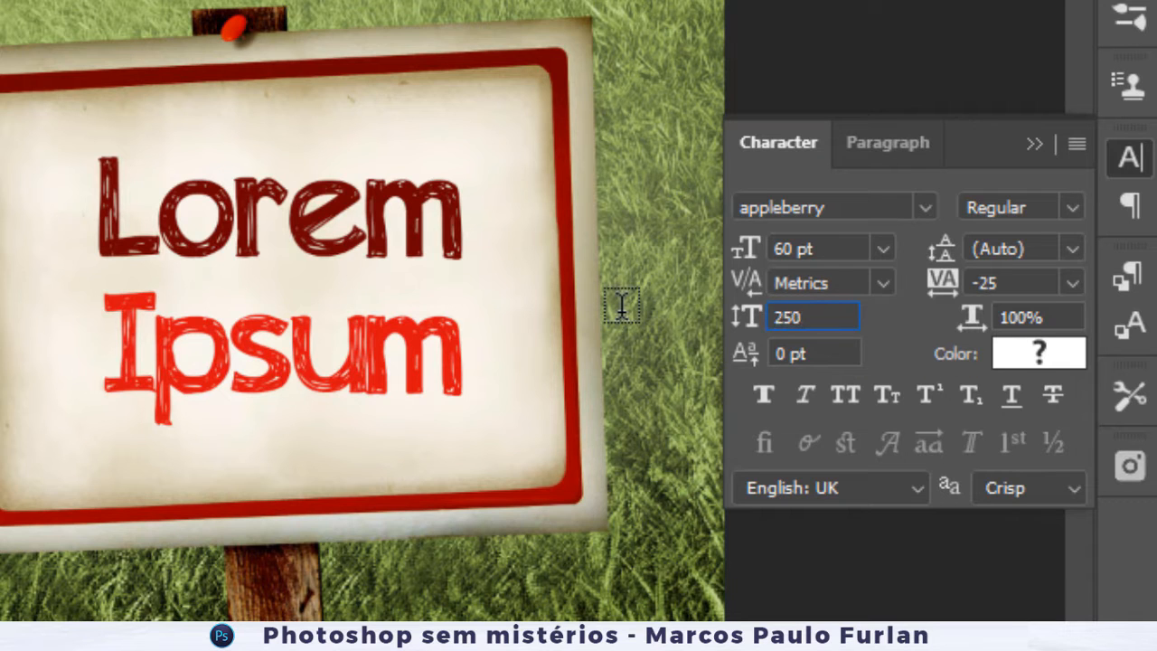
{"action": "key", "text": "Return"}
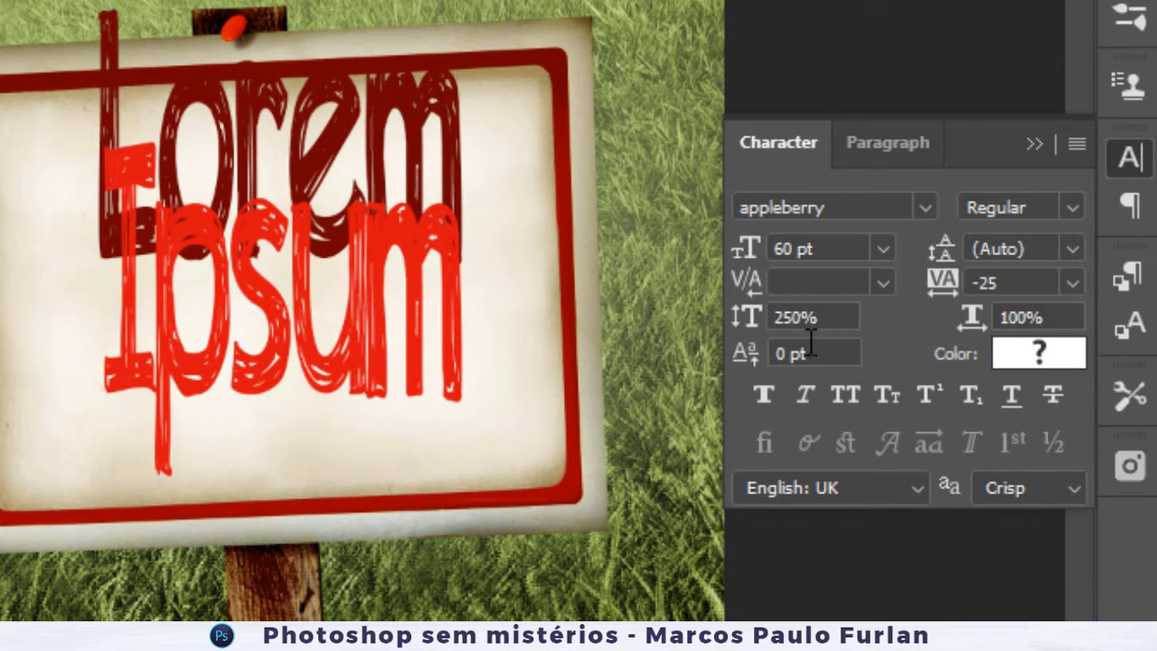
{"action": "left_click_drag", "start_coordinate": [823, 320], "coordinate": [398, 219]}
{"action": "type", "text": "100"}
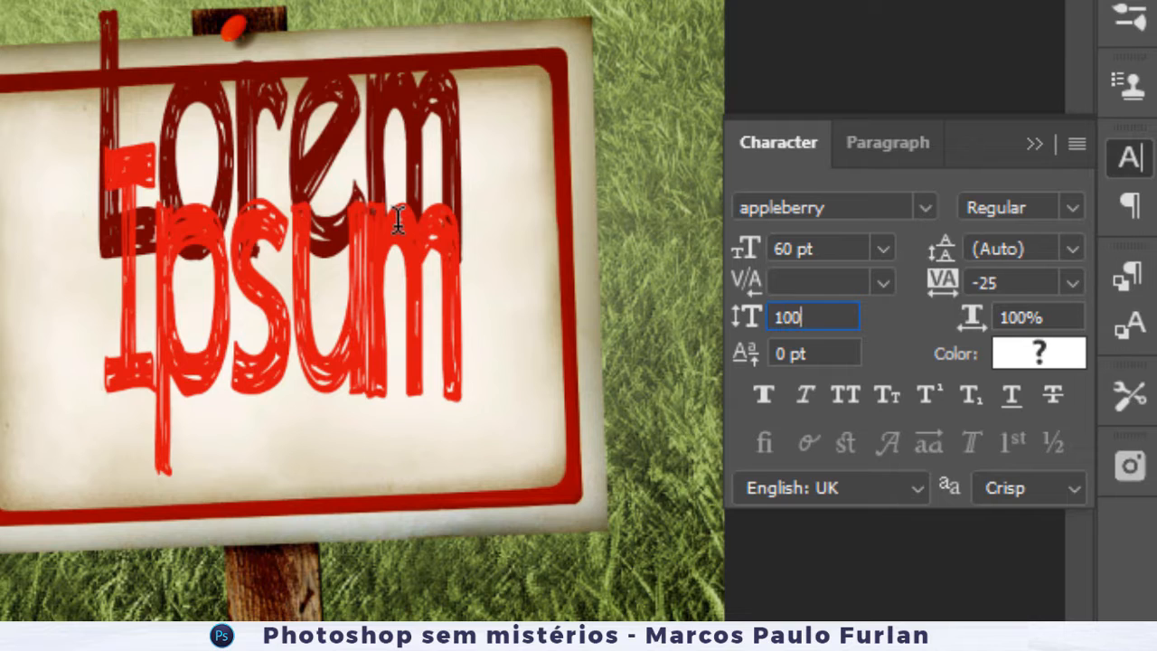
{"action": "key", "text": "Return"}
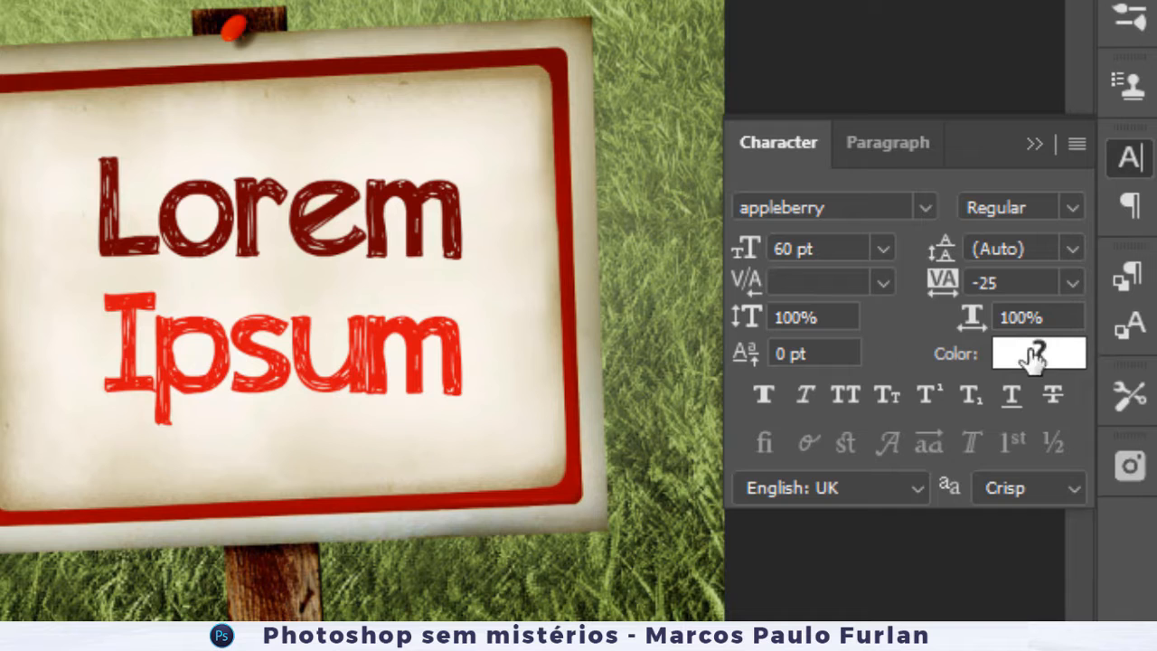
- Check the line settings, commit the text and nudge the block slightly left
{"action": "left_click", "coordinate": [310, 206]}
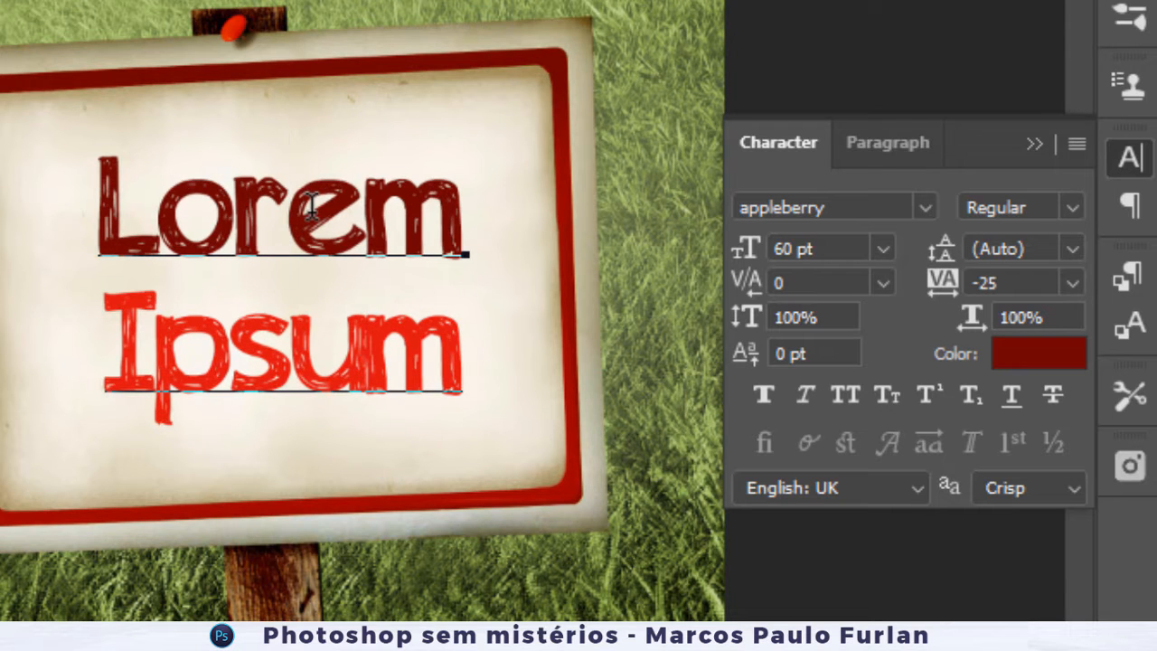
{"action": "left_click", "coordinate": [317, 328]}
{"action": "left_click", "coordinate": [352, 239]}
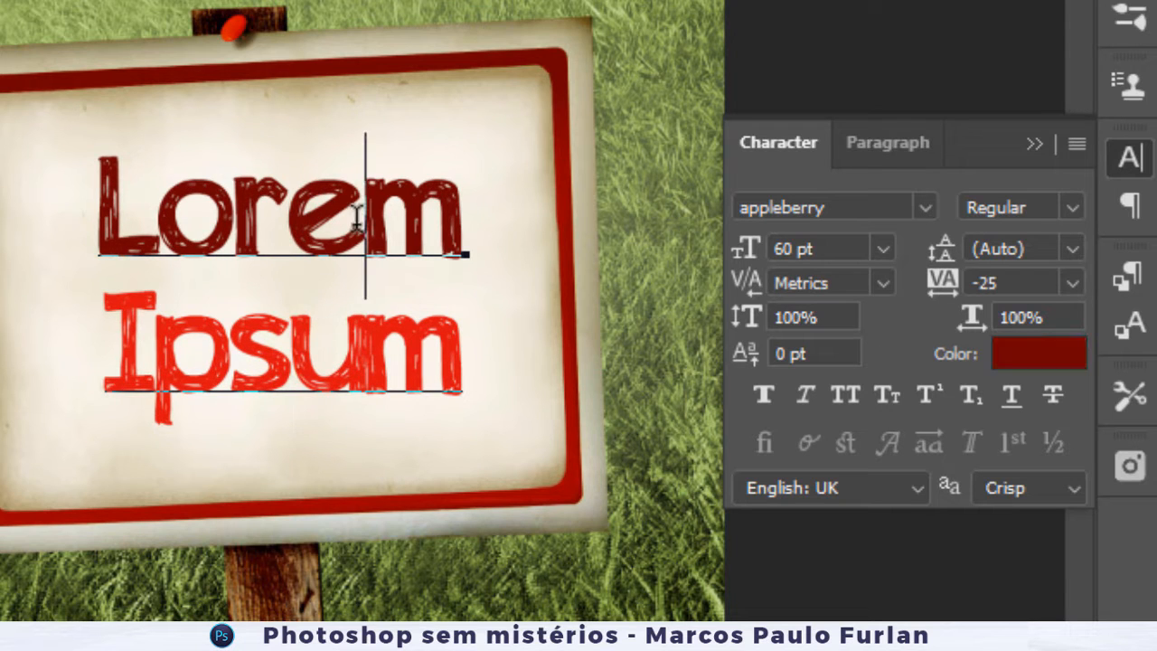
{"action": "key", "text": "ctrl+Return"}
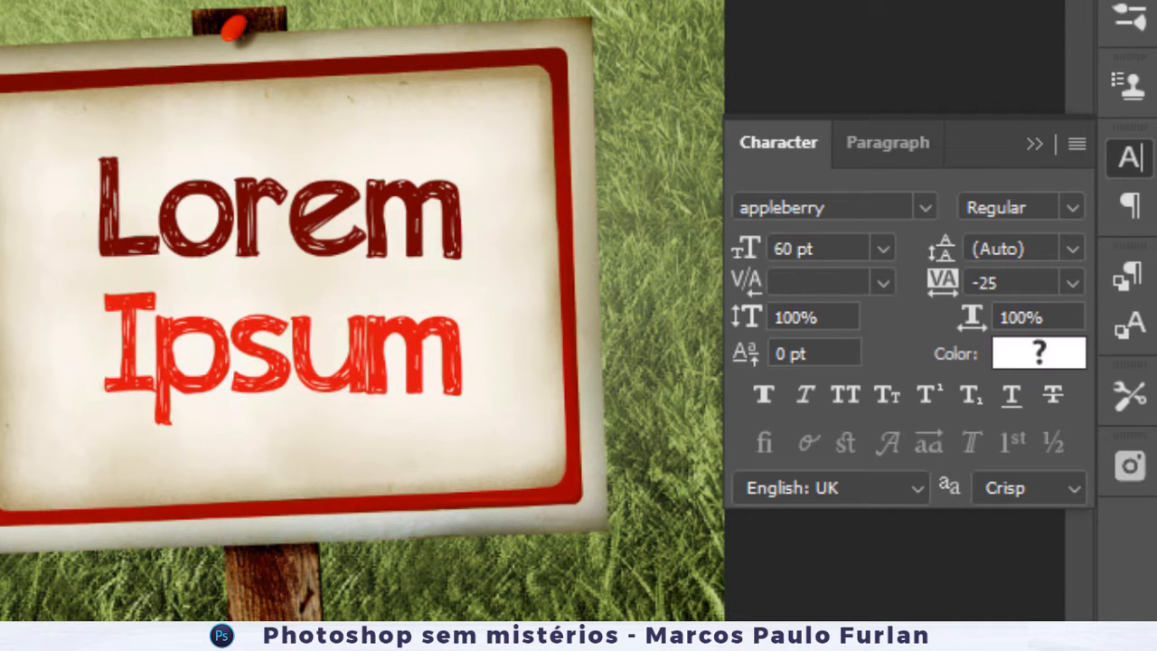
{"action": "left_click_drag", "start_coordinate": [227, 257], "coordinate": [205, 257]}
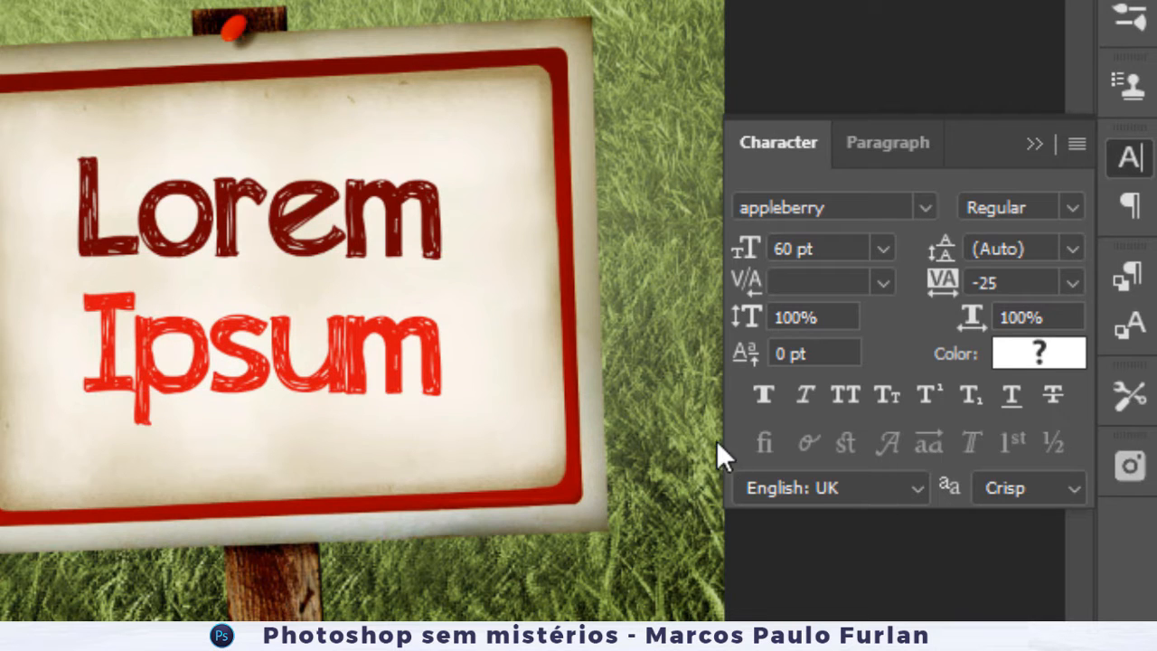
- Toggle faux bold, faux italic, all caps, small caps and superscript off, and set language to Portuguese: Brazilian
{"action": "left_click", "coordinate": [768, 392]}
{"action": "left_click", "coordinate": [768, 392]}
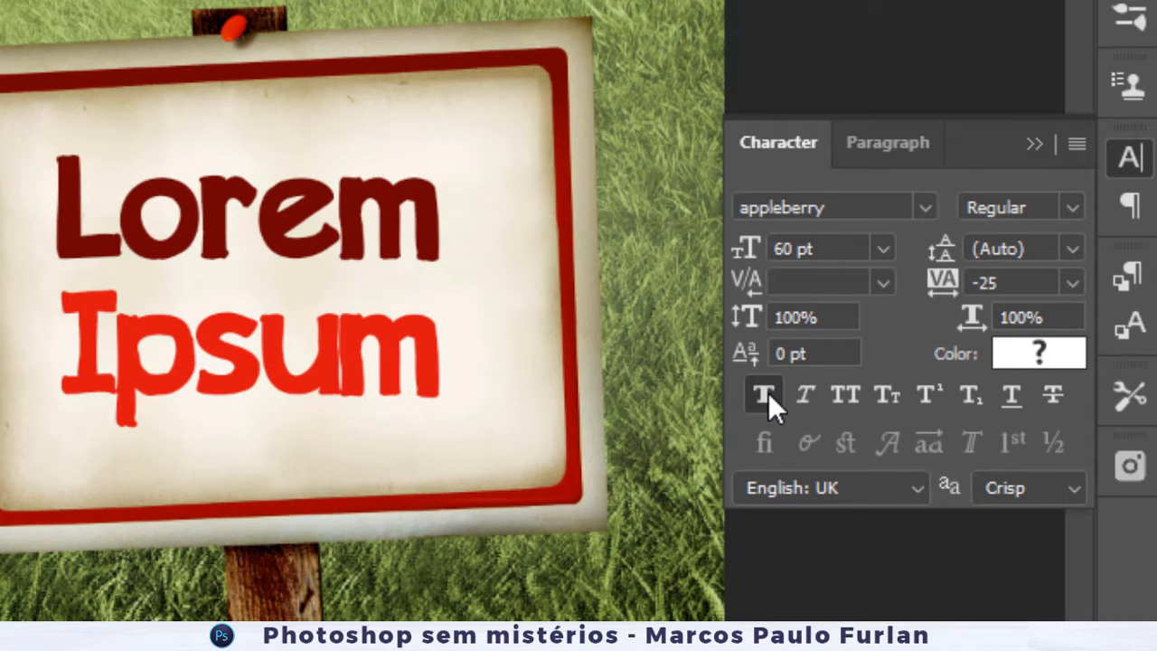
{"action": "left_click", "coordinate": [802, 392]}
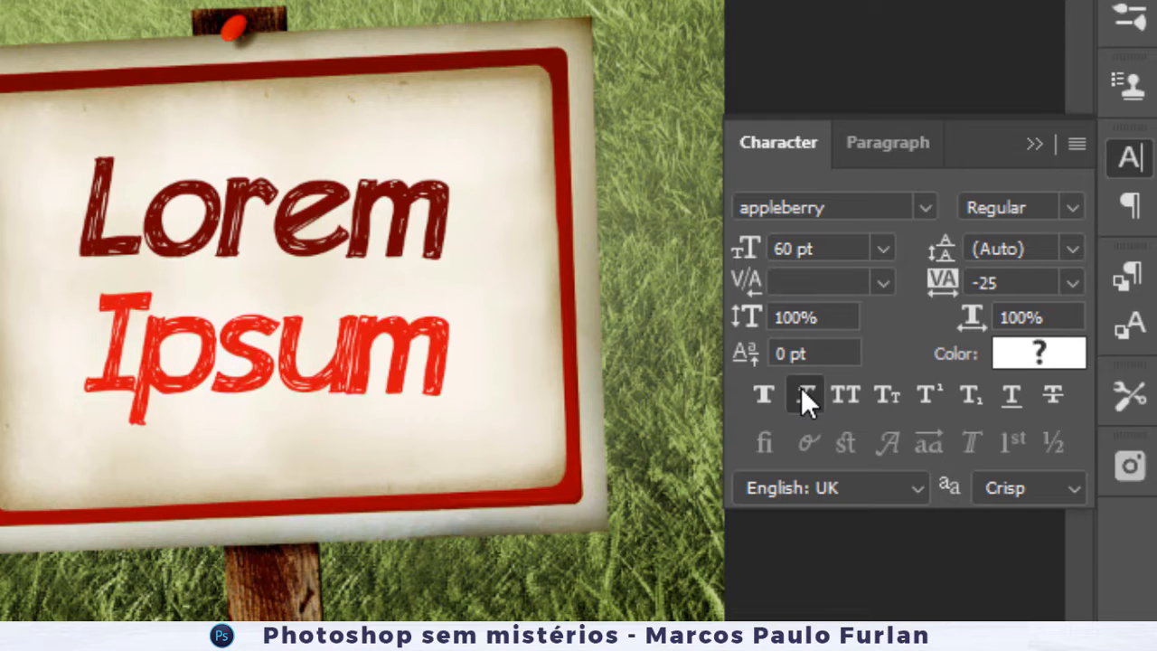
{"action": "left_click", "coordinate": [800, 397]}
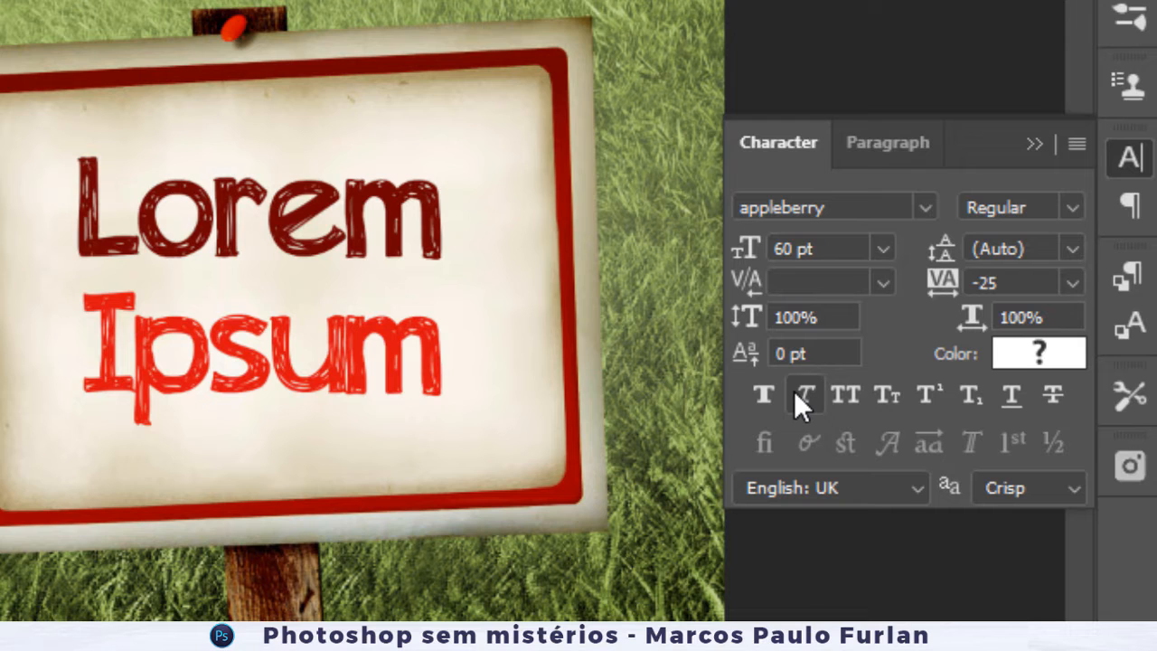
{"action": "left_click", "coordinate": [864, 395]}
{"action": "left_click", "coordinate": [863, 395]}
{"action": "left_click", "coordinate": [884, 395]}
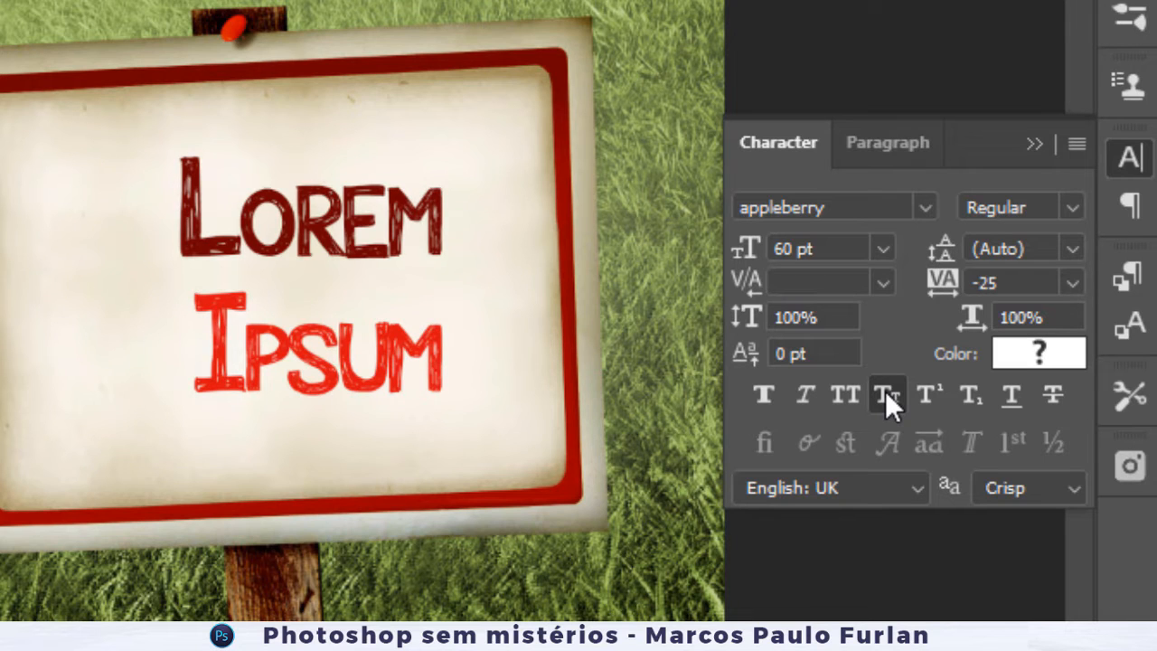
{"action": "left_click", "coordinate": [884, 395]}
{"action": "left_click", "coordinate": [928, 395]}
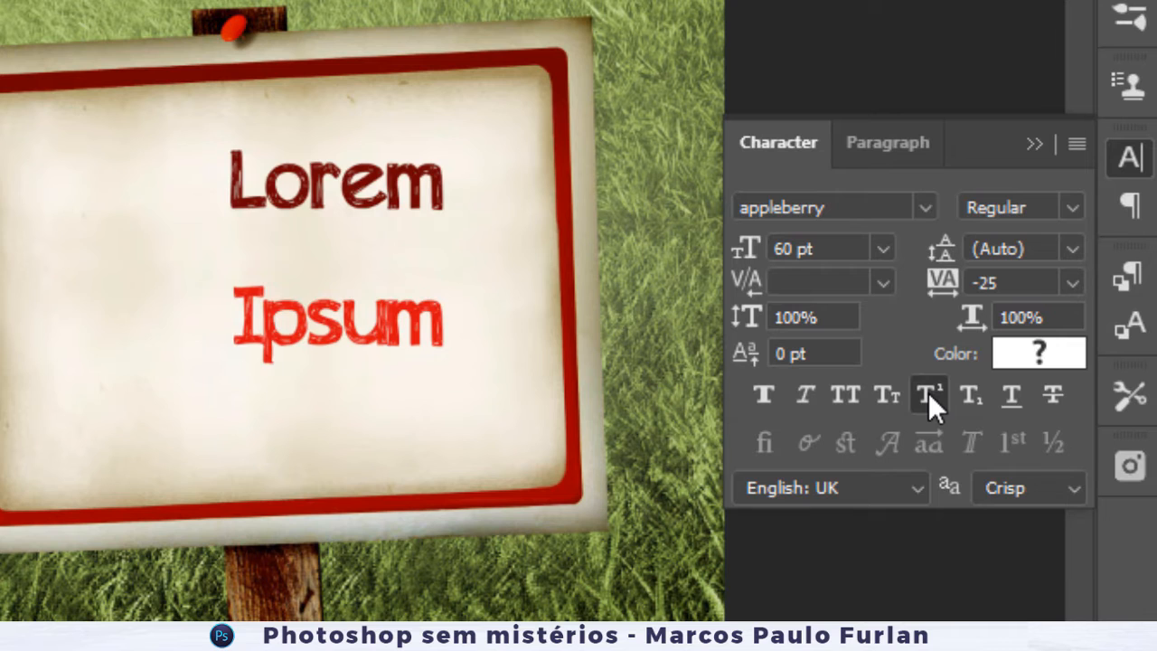
{"action": "left_click", "coordinate": [928, 394]}
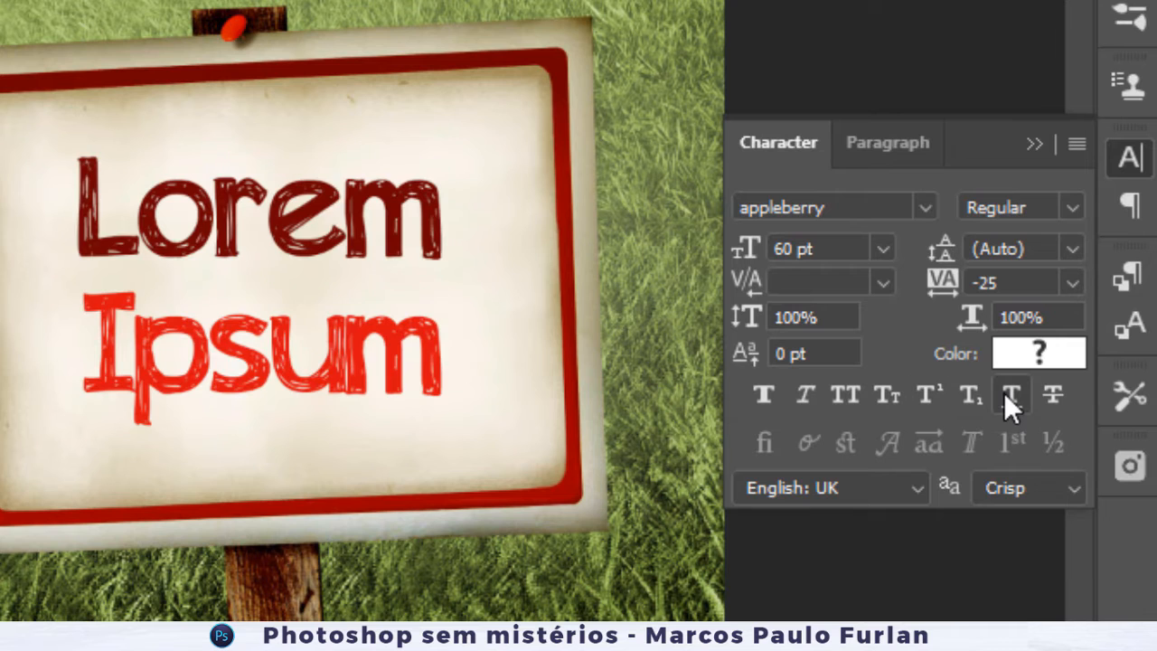
{"action": "left_click", "coordinate": [894, 487]}
{"action": "left_click", "coordinate": [907, 505]}
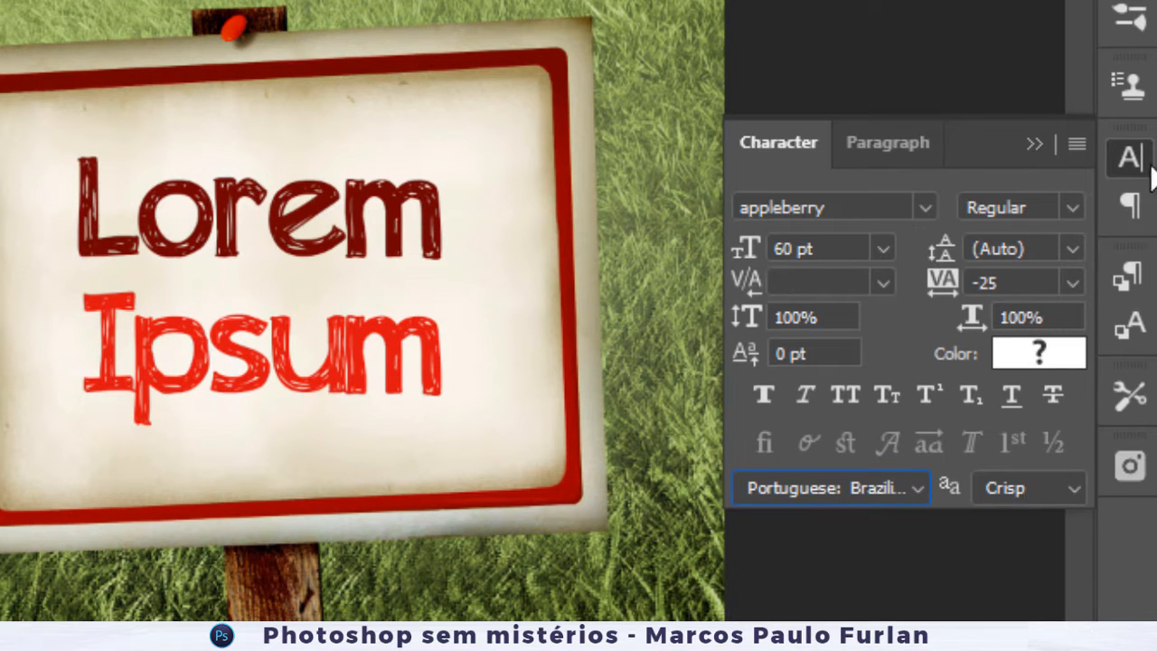
- Centre-align the paragraph and move the text back to the centre of the sign
{"action": "left_click", "coordinate": [922, 153]}
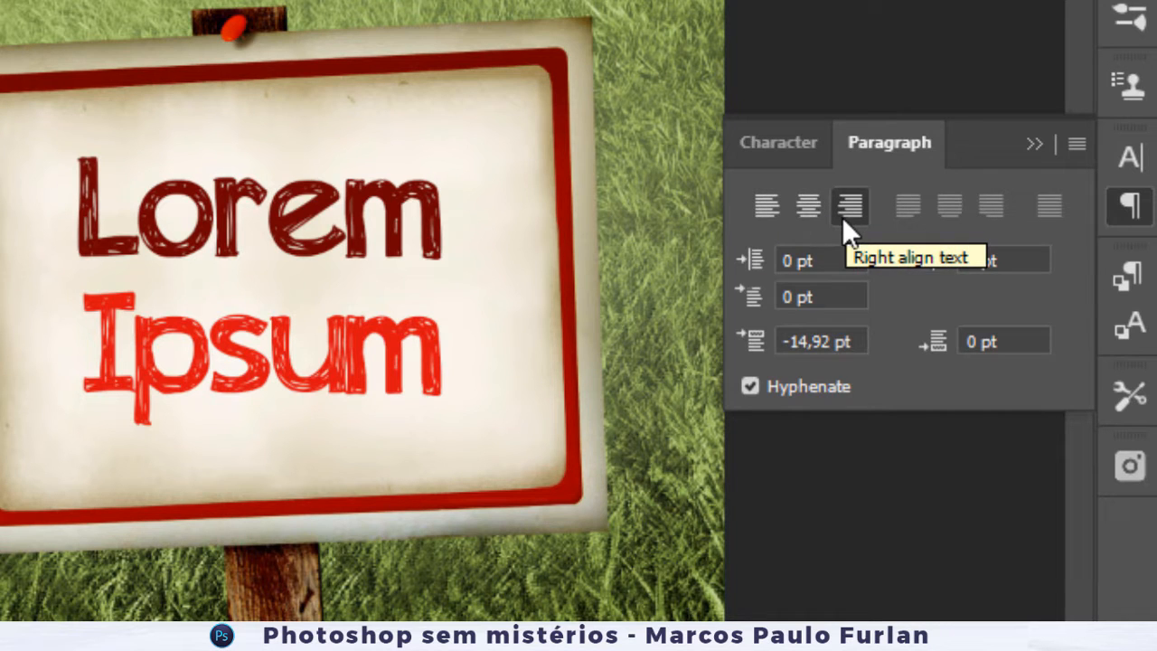
{"action": "left_click", "coordinate": [774, 206]}
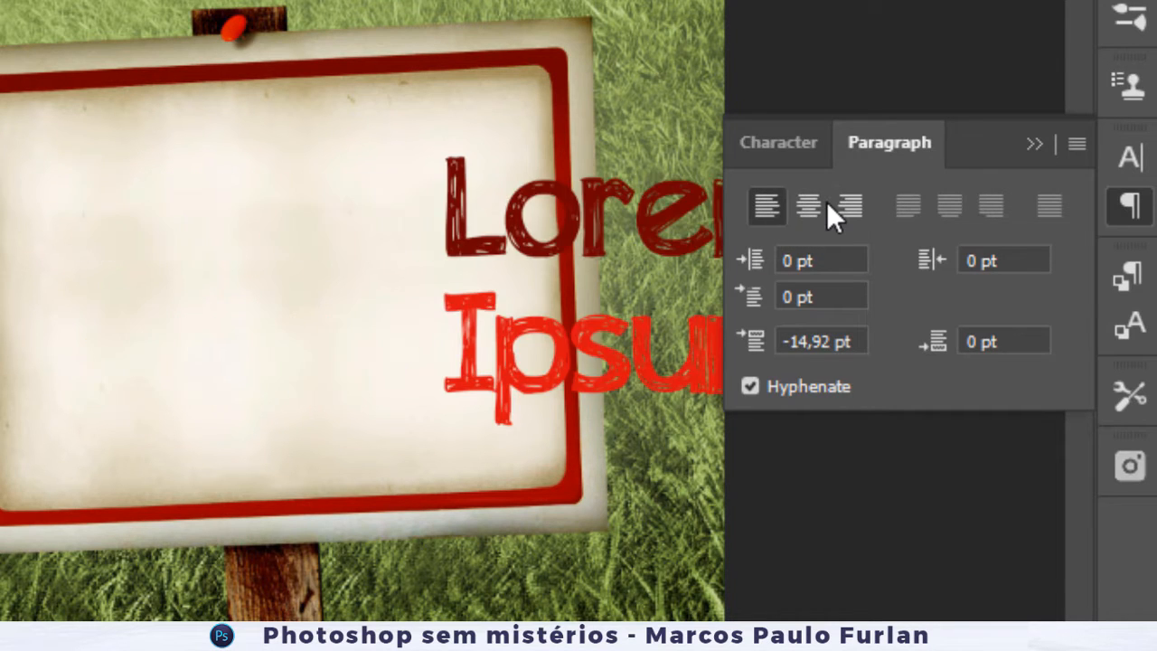
{"action": "left_click", "coordinate": [824, 202]}
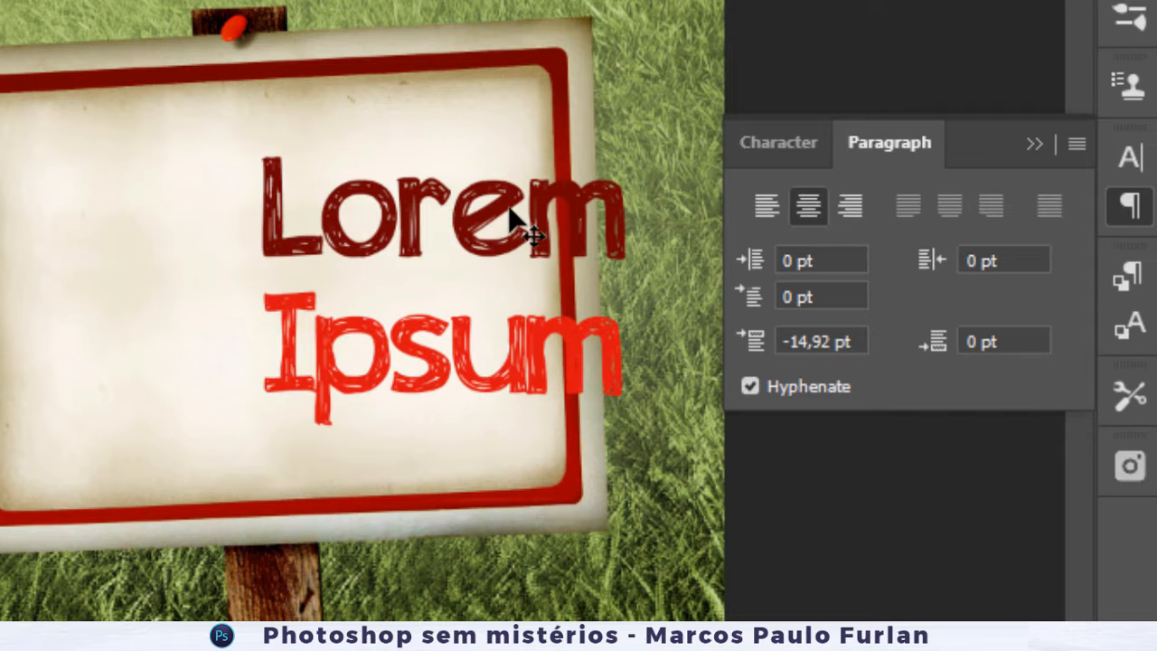
{"action": "left_click_drag", "start_coordinate": [510, 228], "coordinate": [321, 247]}
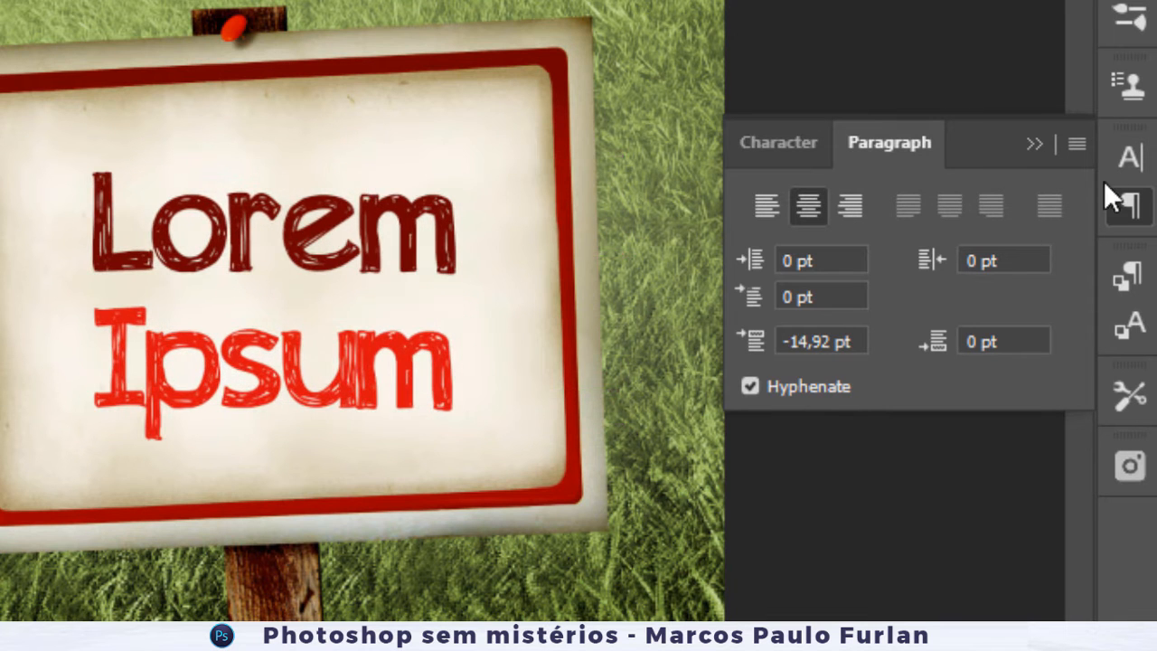
{"action": "left_click", "coordinate": [1127, 204]}
- Scale the text to about 115%, tilt it about -2.5° to match the sign, and commit
{"action": "key", "text": "ctrl+t"}
{"action": "left_click_drag", "start_coordinate": [493, 180], "coordinate": [533, 149]}
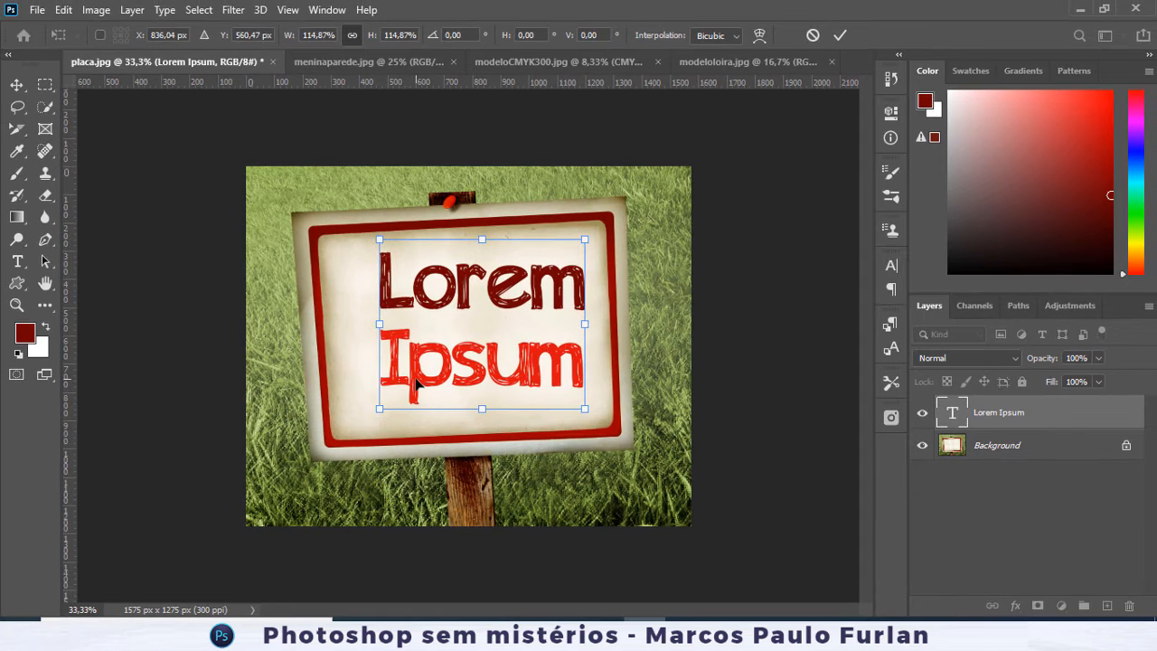
{"action": "left_click_drag", "start_coordinate": [416, 384], "coordinate": [406, 419]}
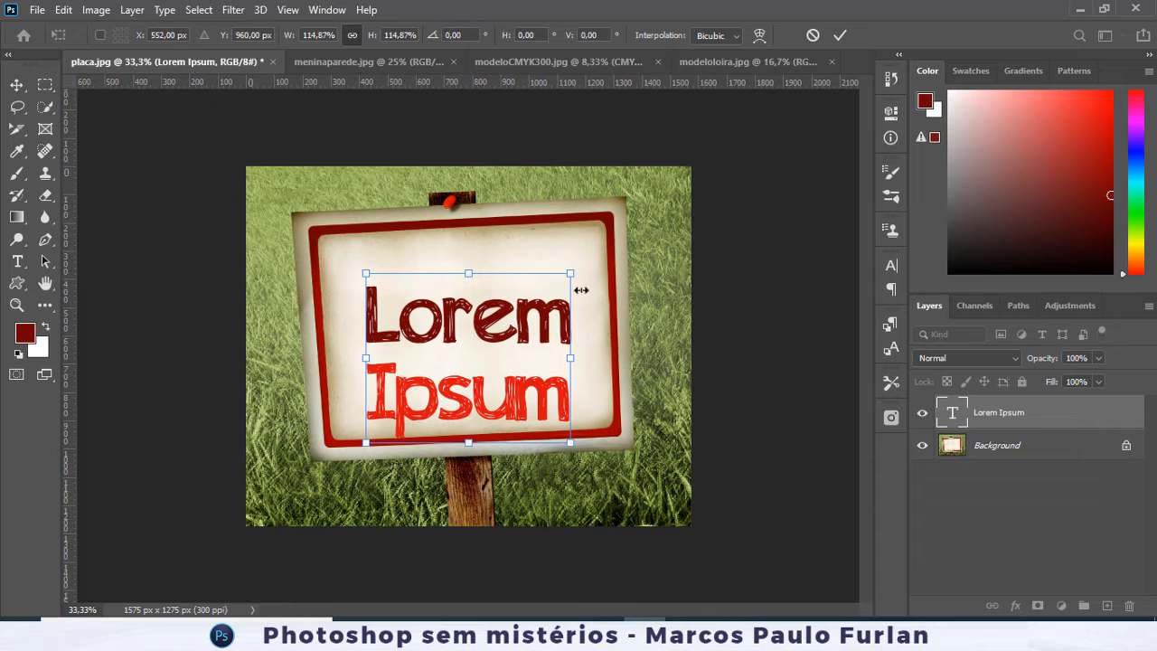
{"action": "left_click_drag", "start_coordinate": [590, 267], "coordinate": [578, 259]}
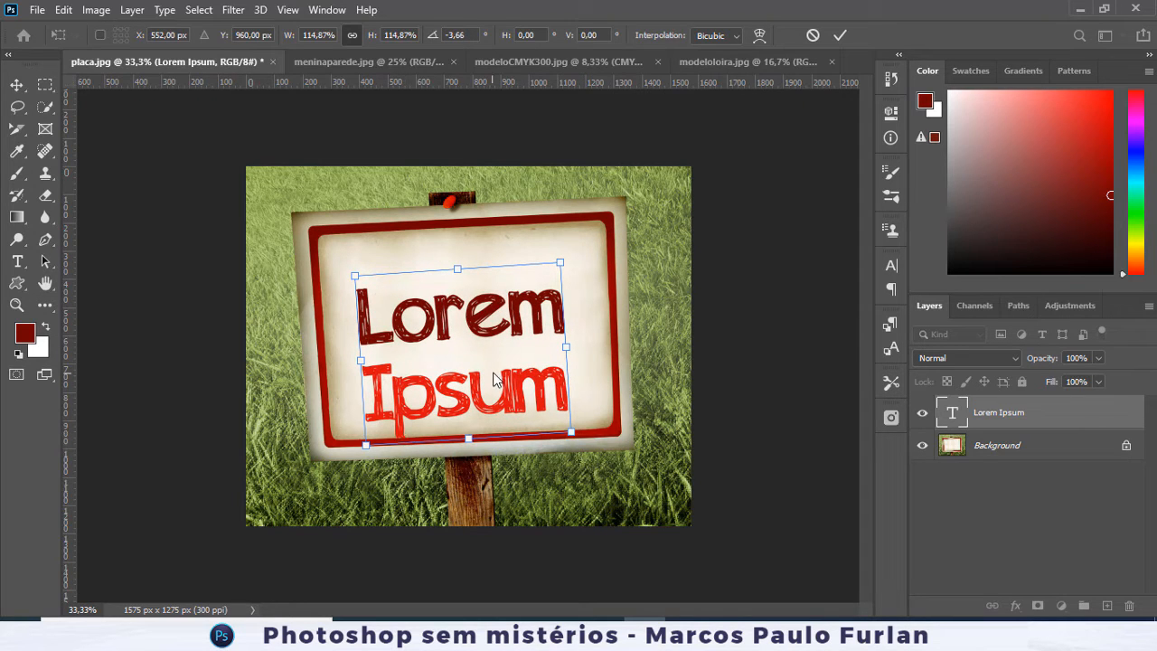
{"action": "left_click_drag", "start_coordinate": [480, 319], "coordinate": [489, 295]}
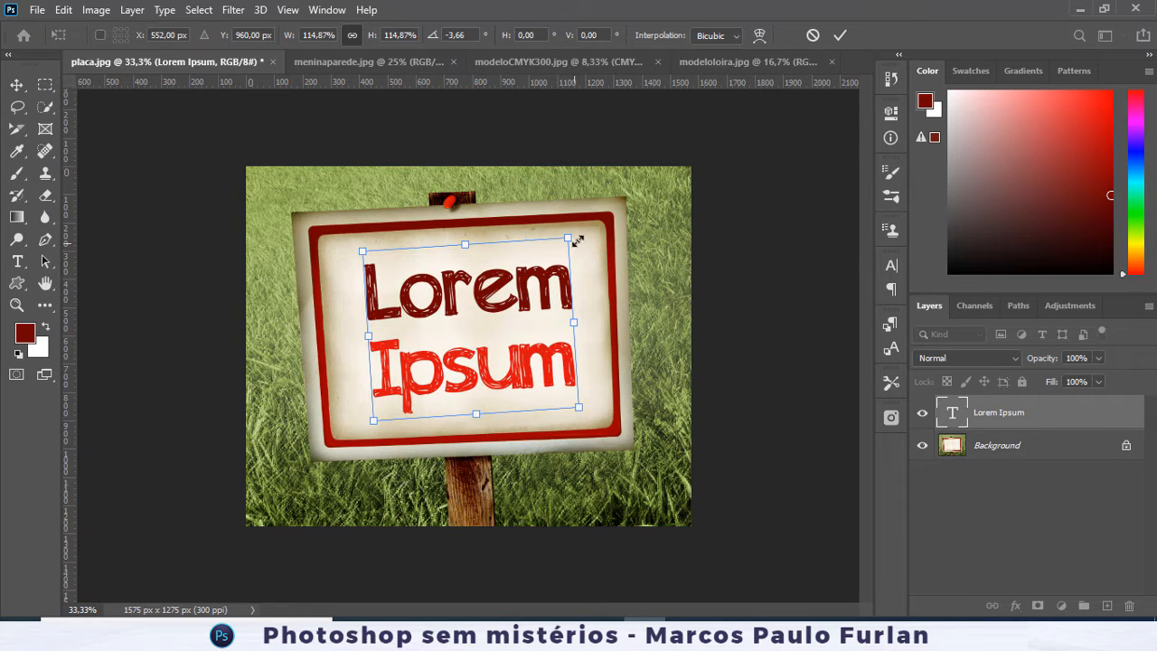
{"action": "left_click_drag", "start_coordinate": [579, 235], "coordinate": [581, 241]}
{"action": "mouse_move", "coordinate": [544, 288]}
{"action": "left_mouse_down"}
{"action": "mouse_move", "coordinate": [570, 291]}
{"action": "mouse_move", "coordinate": [519, 279]}
{"action": "mouse_move", "coordinate": [540, 279]}
{"action": "left_mouse_up"}
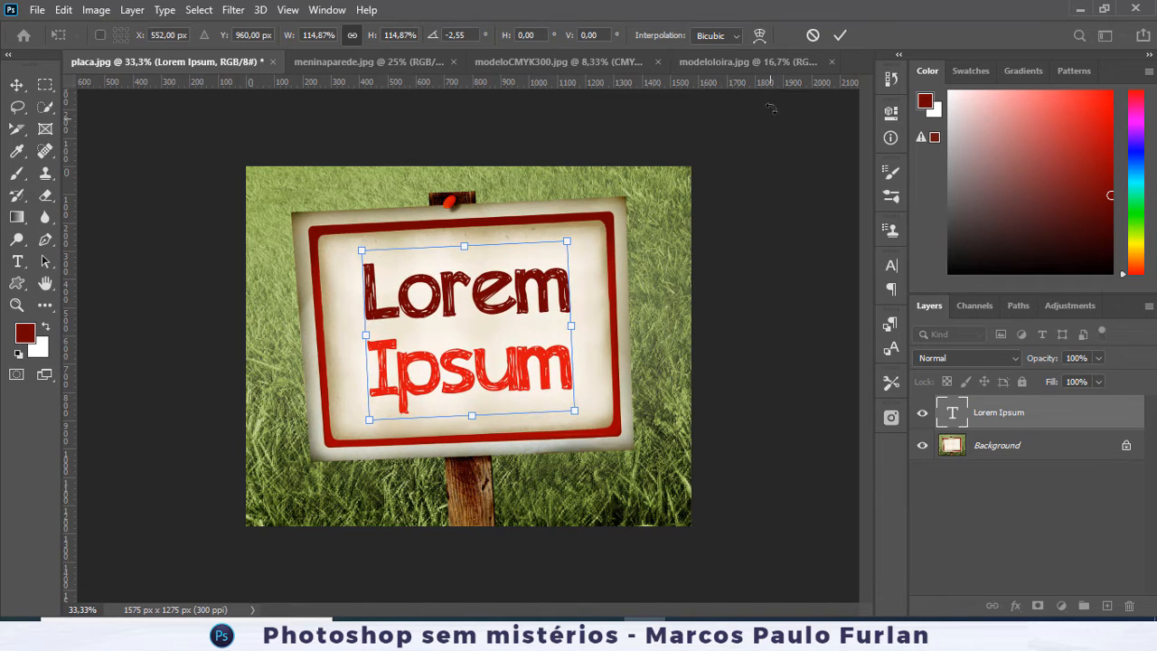
{"action": "left_click", "coordinate": [840, 35]}
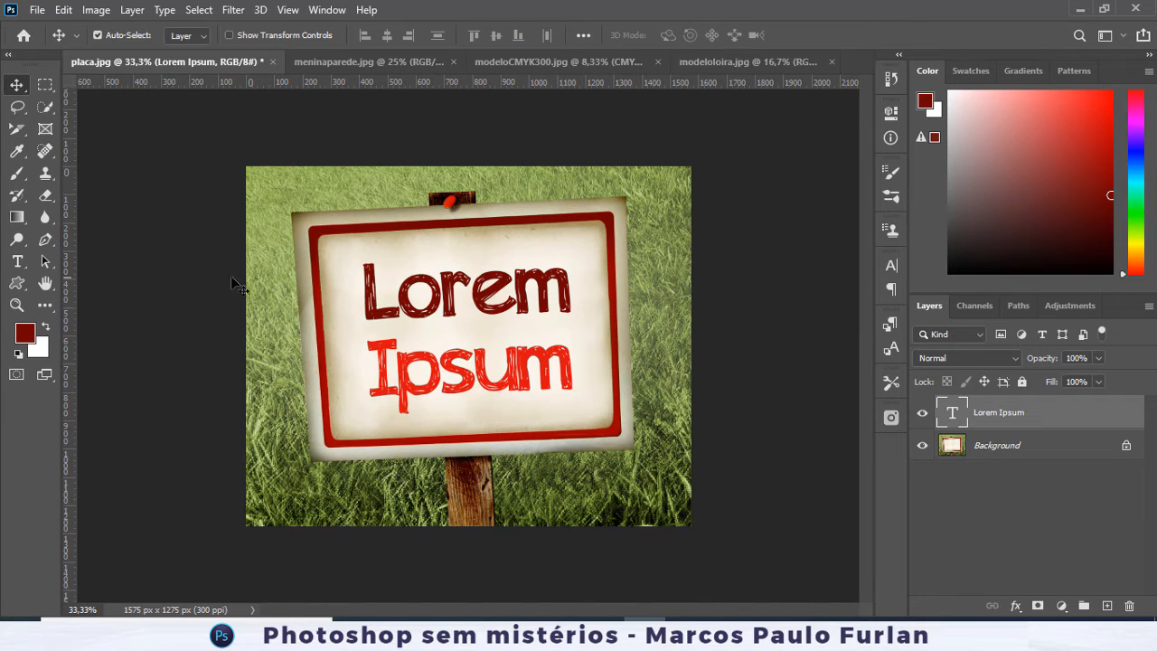
{"action": "left_click", "coordinate": [18, 262]}
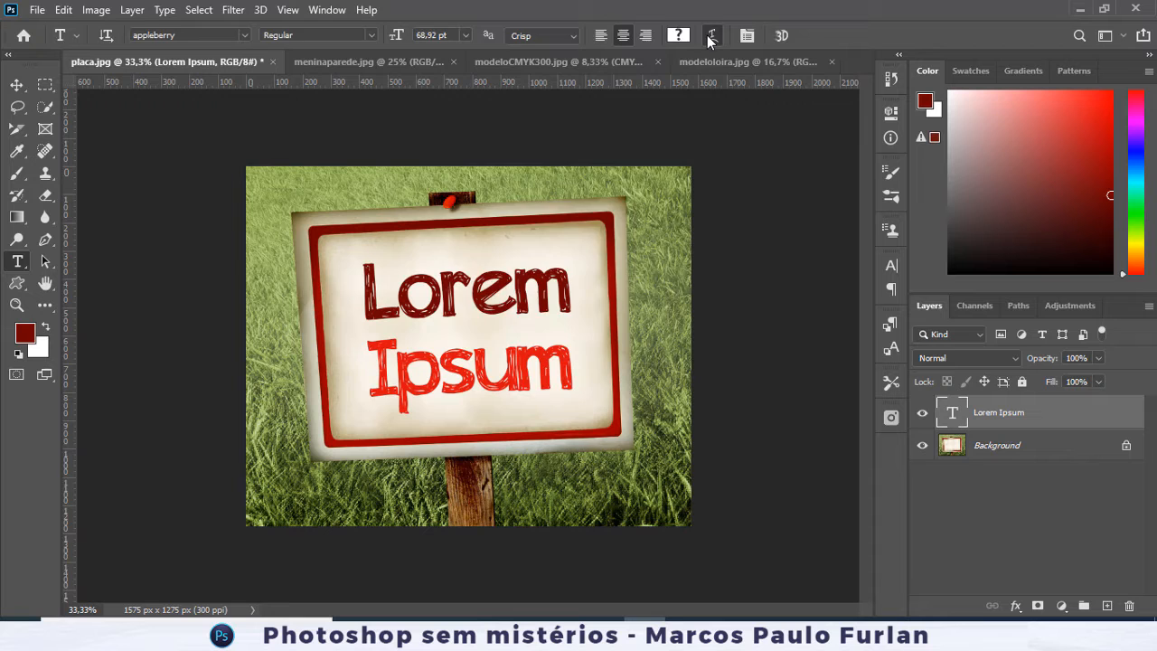
{"action": "left_click", "coordinate": [708, 36]}
{"action": "left_click_drag", "start_coordinate": [589, 117], "coordinate": [835, 157]}
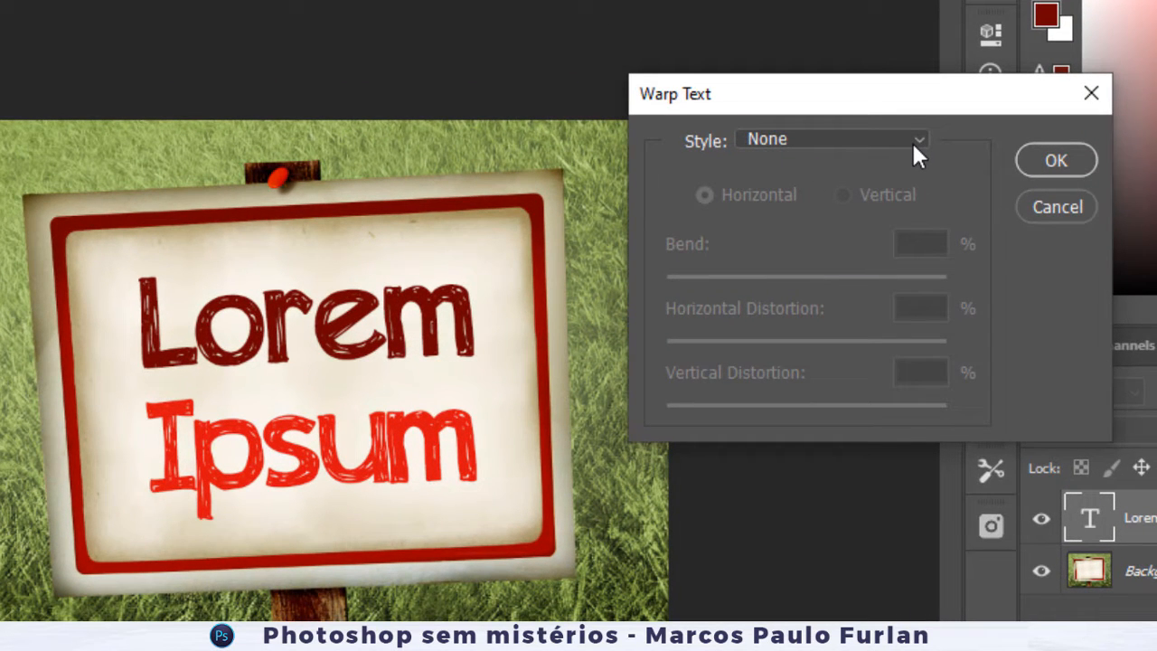
{"action": "left_click", "coordinate": [919, 145]}
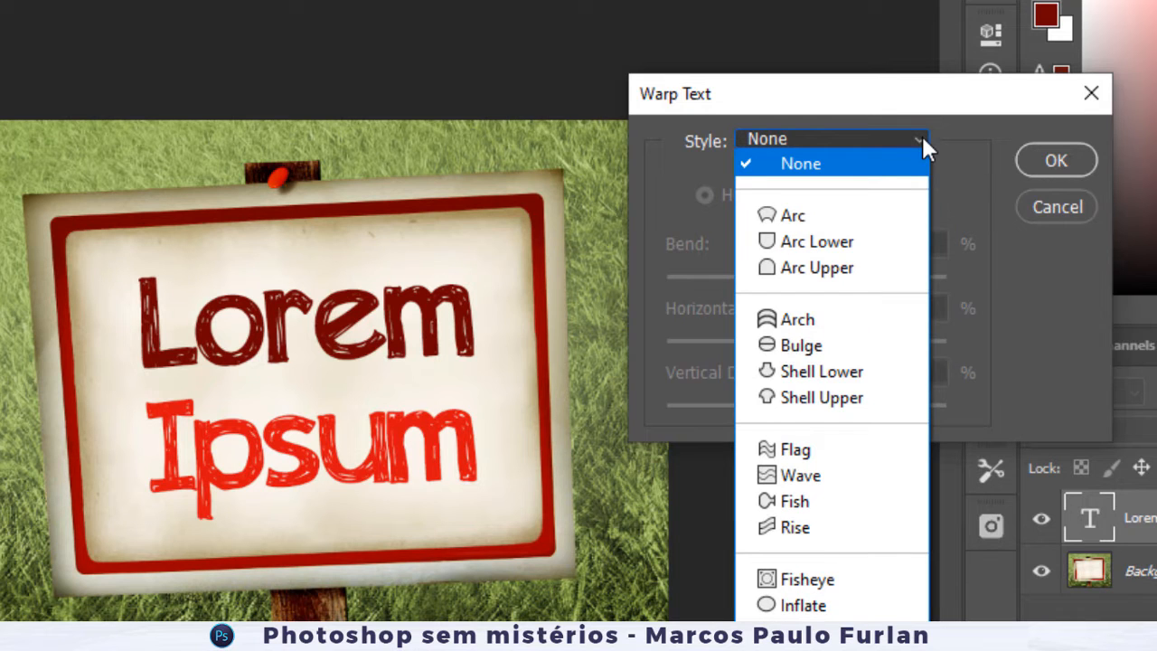
{"action": "left_click", "coordinate": [1051, 201]}
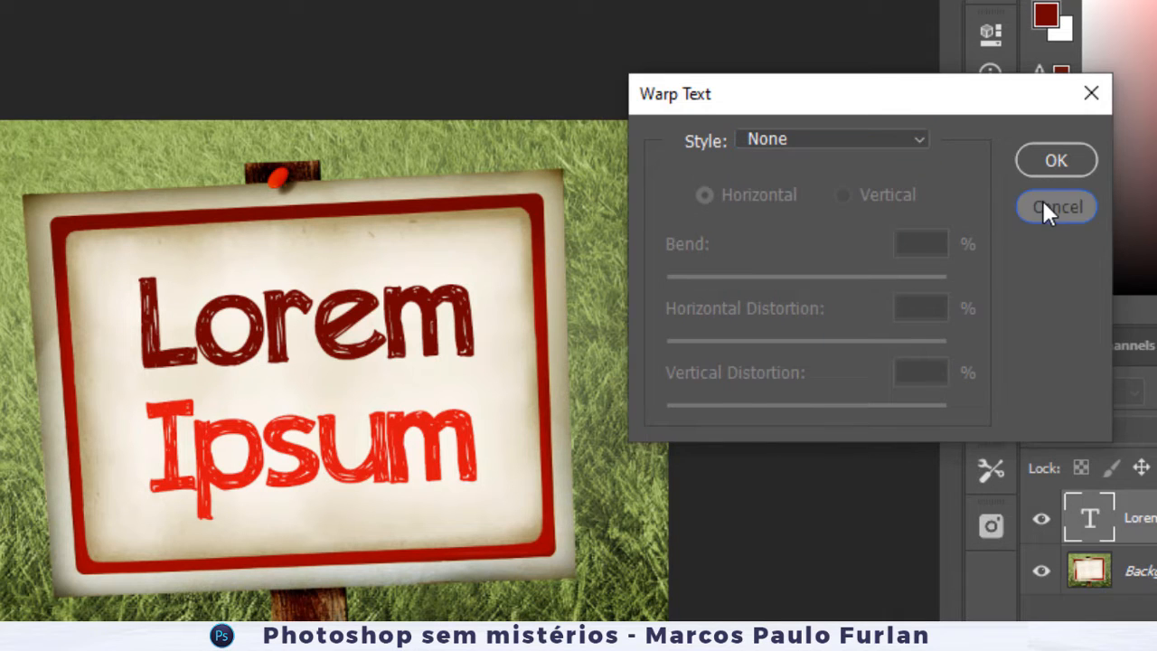
{"action": "left_click", "coordinate": [1042, 200]}
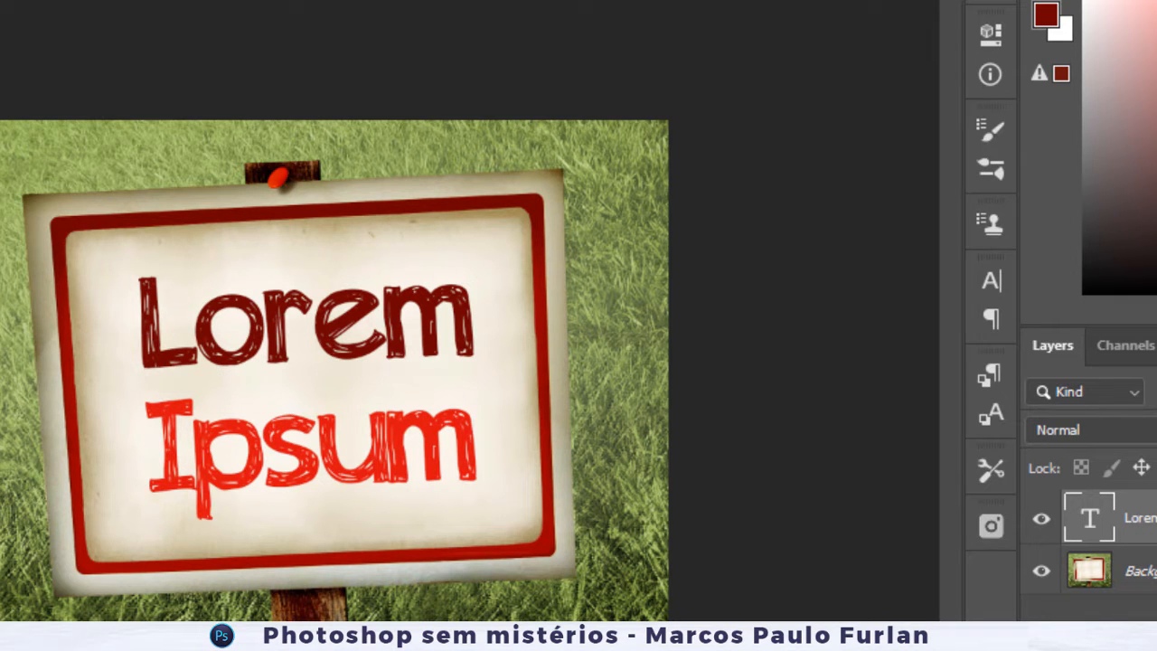
- Leave the free transform unchanged and put the caret inside the Lorem Ipsum text
{"action": "key", "text": "ctrl+t"}
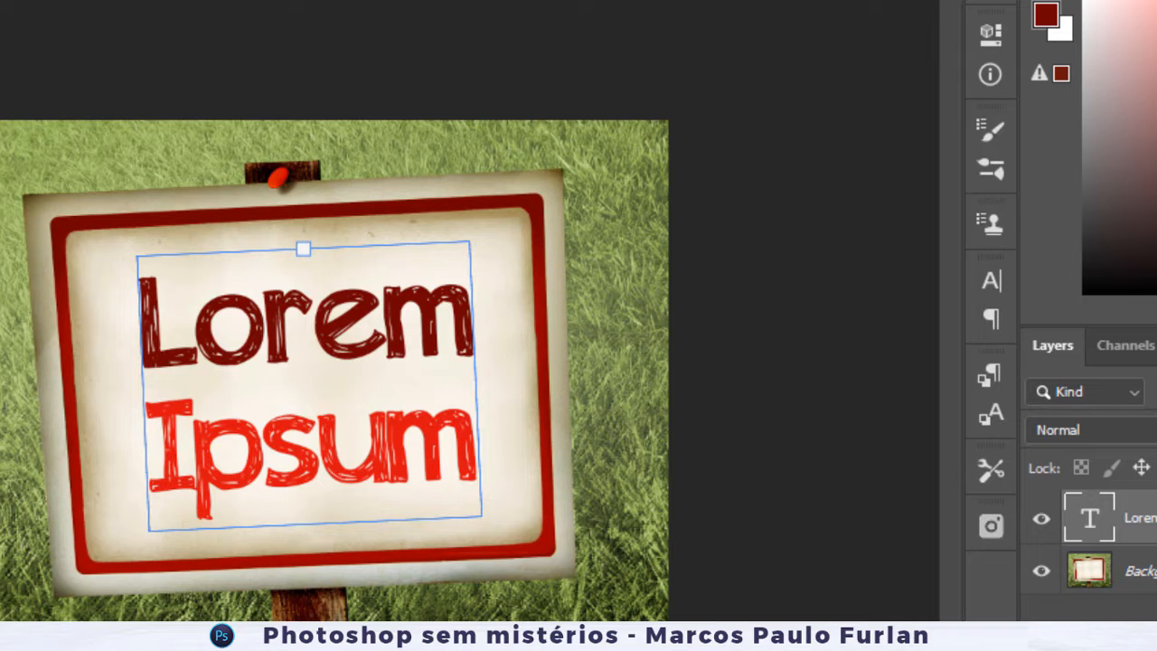
{"action": "key", "text": "Escape"}
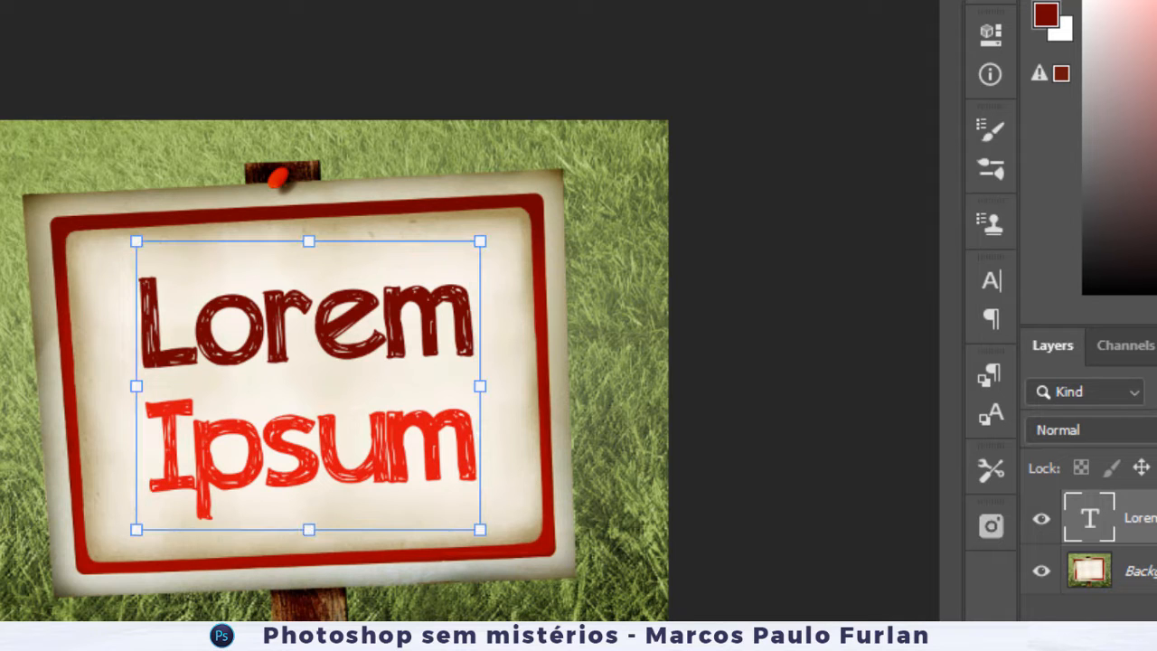
{"action": "key", "text": "Escape"}
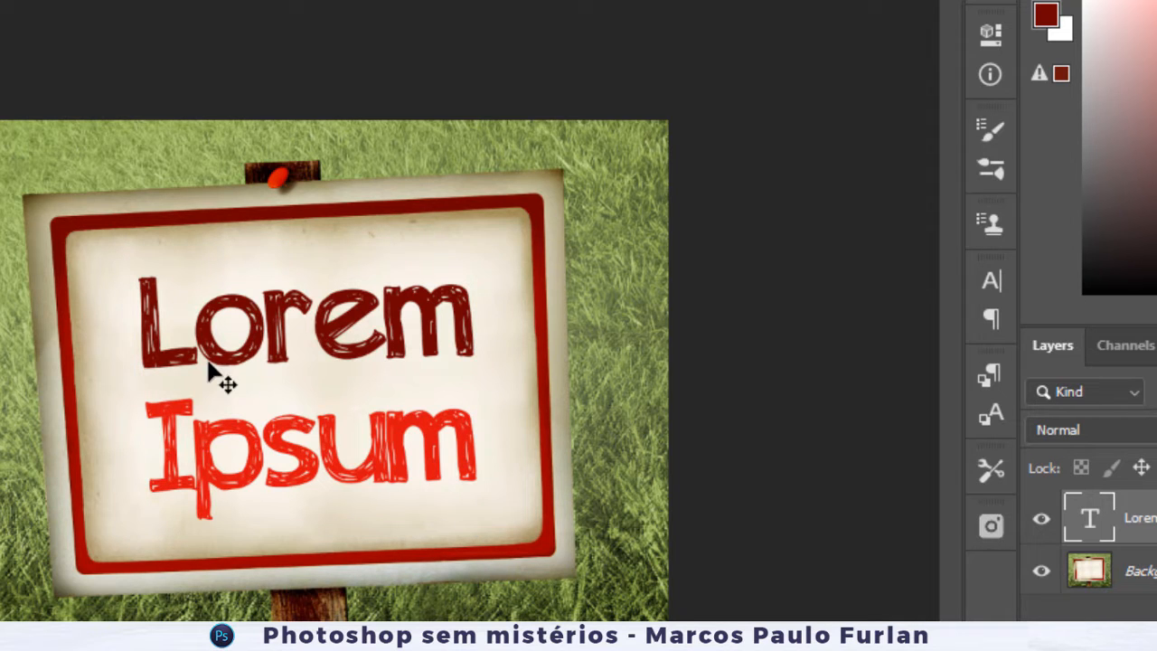
{"action": "double_click", "coordinate": [239, 361]}
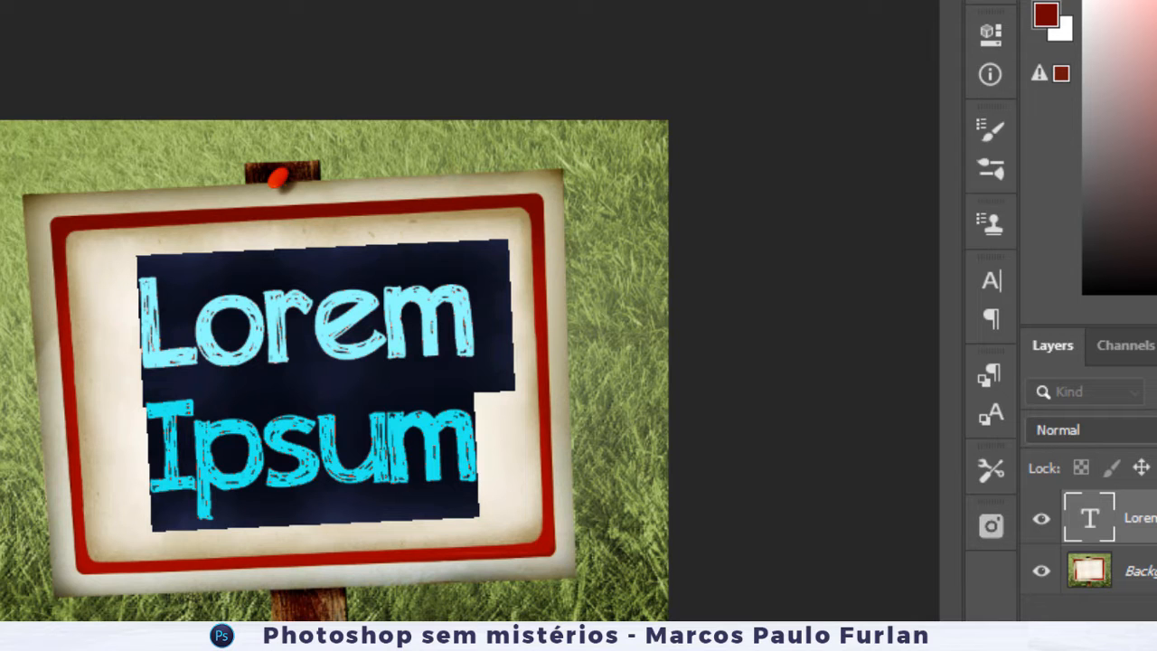
{"action": "left_click", "coordinate": [281, 336]}
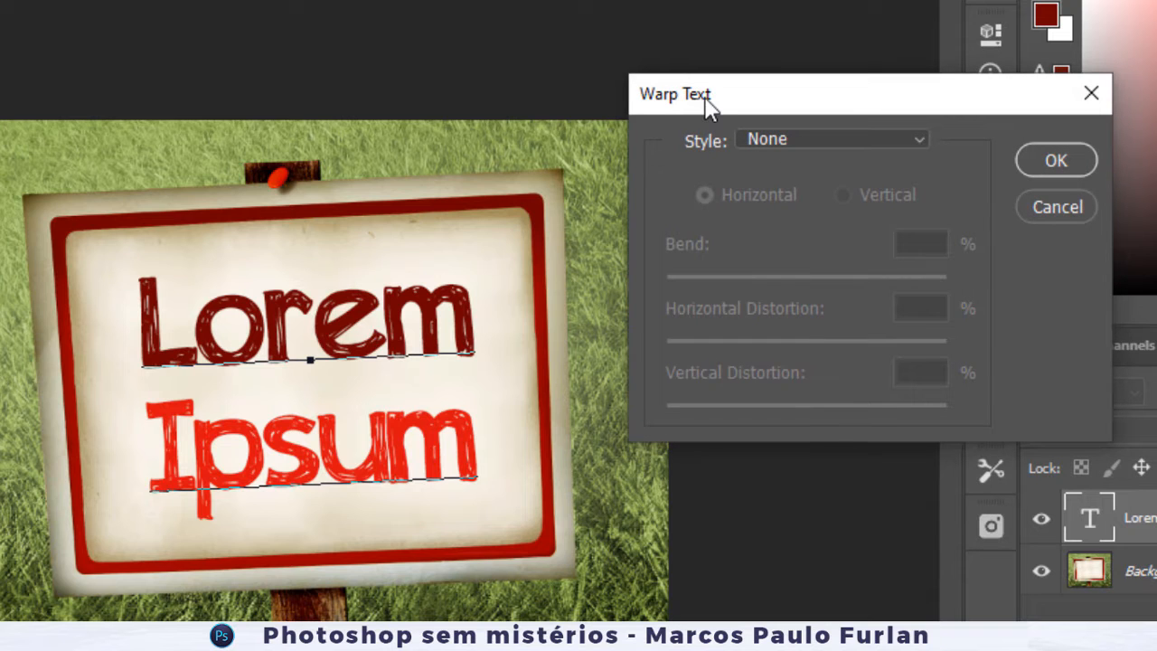
- Try an Arc warp, experimenting with orientation, bend and horizontal/vertical distortion values
{"action": "left_click", "coordinate": [910, 137]}
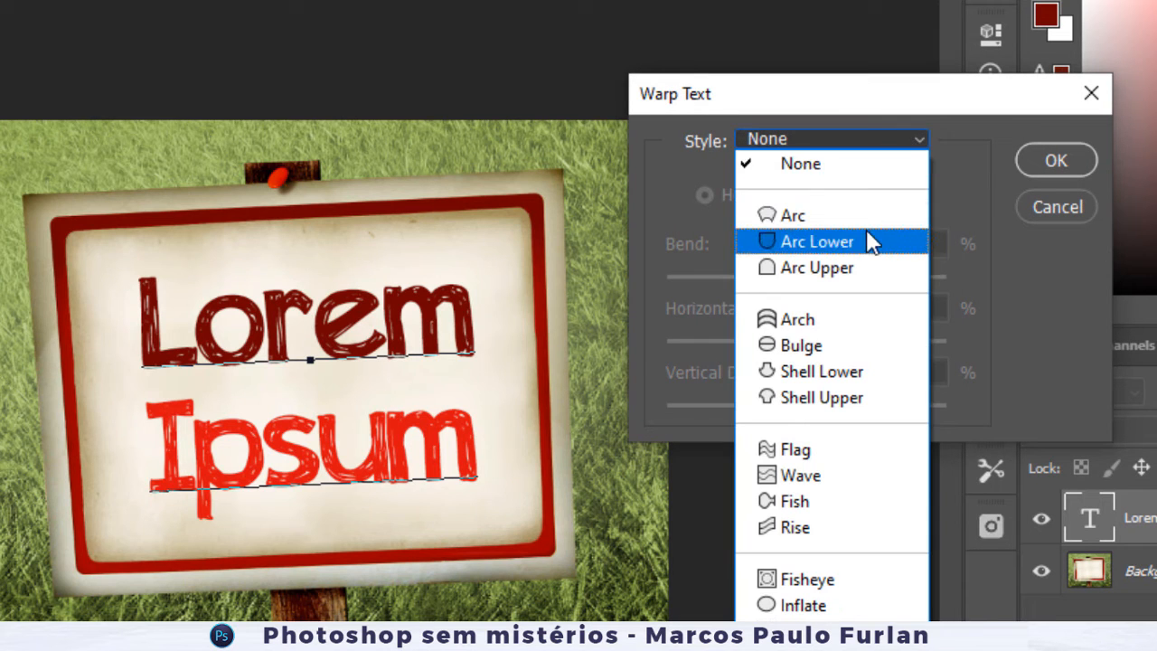
{"action": "left_click", "coordinate": [870, 221]}
{"action": "left_click_drag", "start_coordinate": [877, 279], "coordinate": [780, 278]}
{"action": "left_click", "coordinate": [856, 206]}
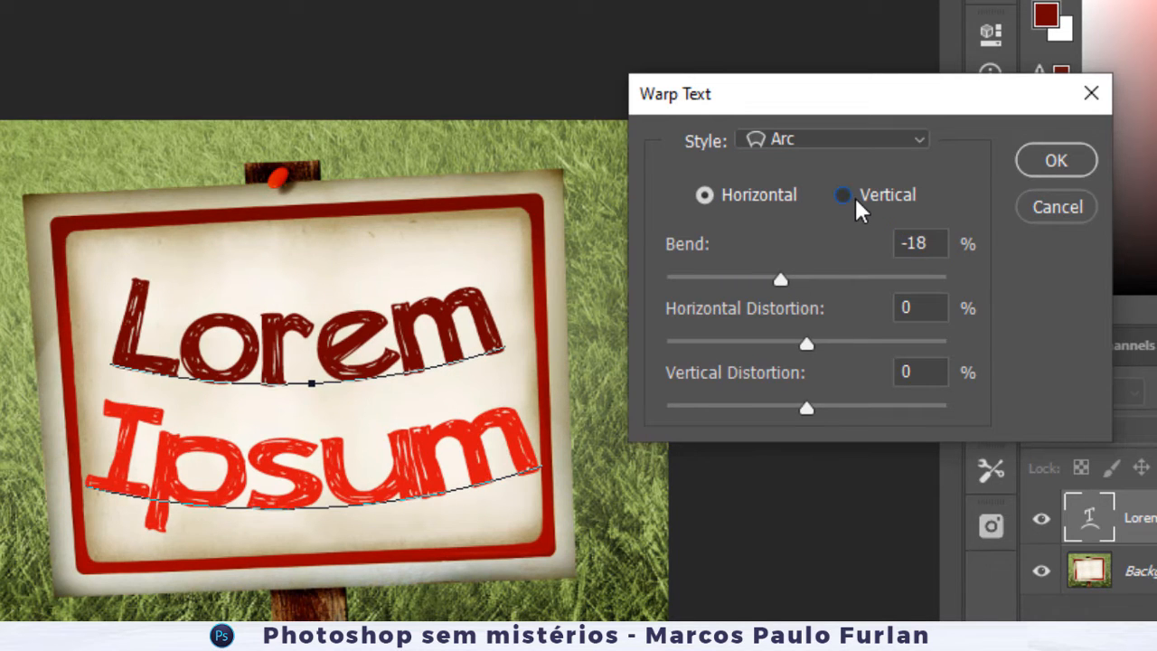
{"action": "left_click", "coordinate": [752, 203]}
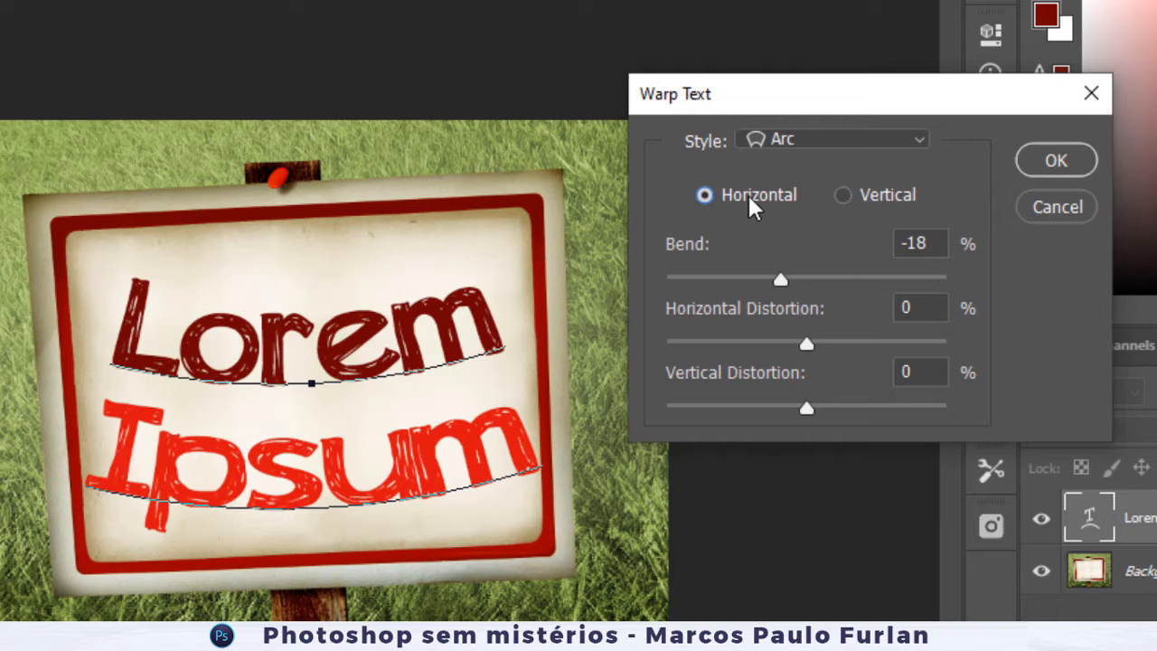
{"action": "left_click_drag", "start_coordinate": [806, 344], "coordinate": [732, 346]}
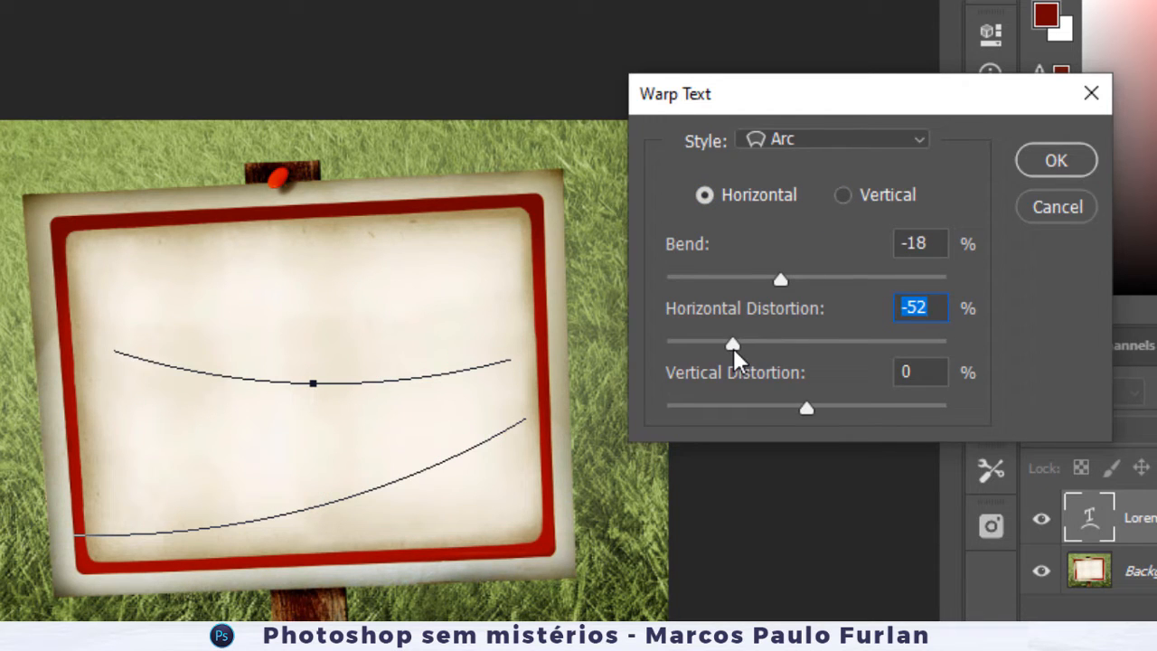
{"action": "left_click_drag", "start_coordinate": [806, 409], "coordinate": [852, 417]}
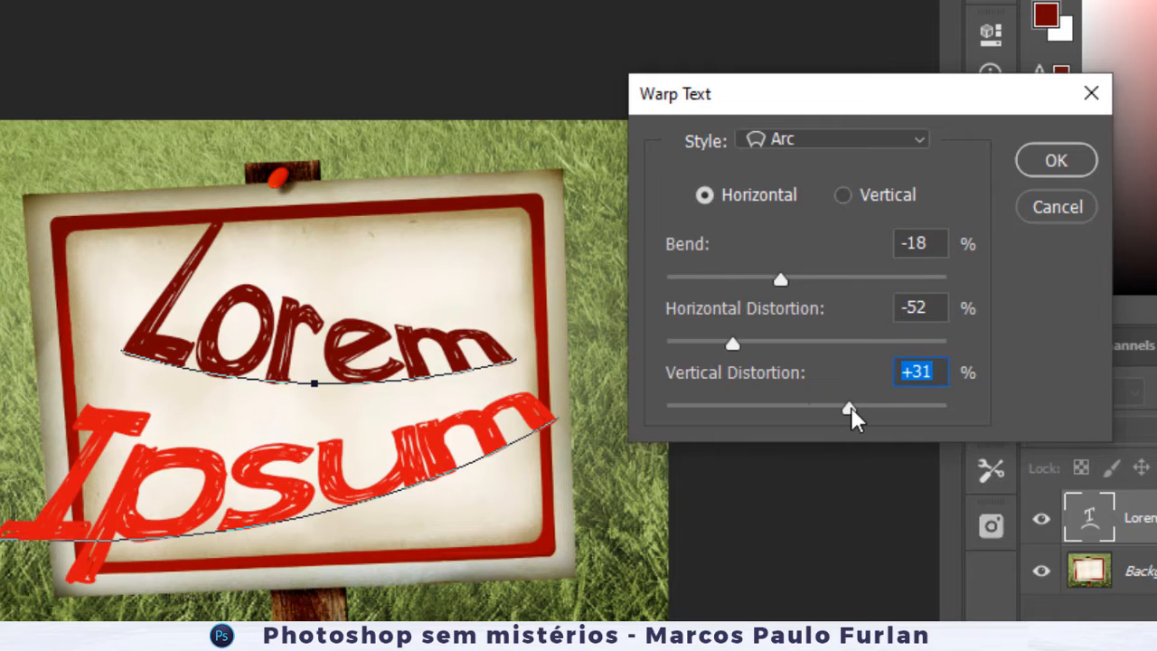
{"action": "left_click_drag", "start_coordinate": [737, 344], "coordinate": [791, 356]}
{"action": "left_click_drag", "start_coordinate": [844, 397], "coordinate": [793, 400]}
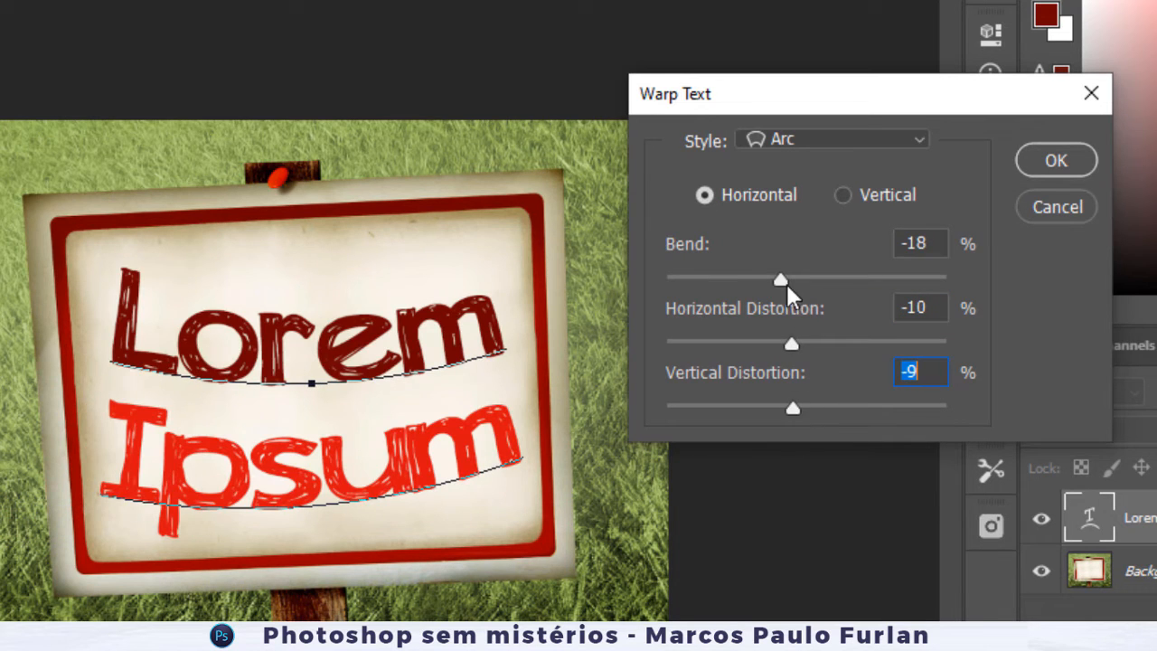
{"action": "left_click_drag", "start_coordinate": [786, 284], "coordinate": [806, 283]}
- Preview Arc Lower and Arc Upper, then cancel and restart with Arc Lower at +50 bend
{"action": "left_click", "coordinate": [850, 140]}
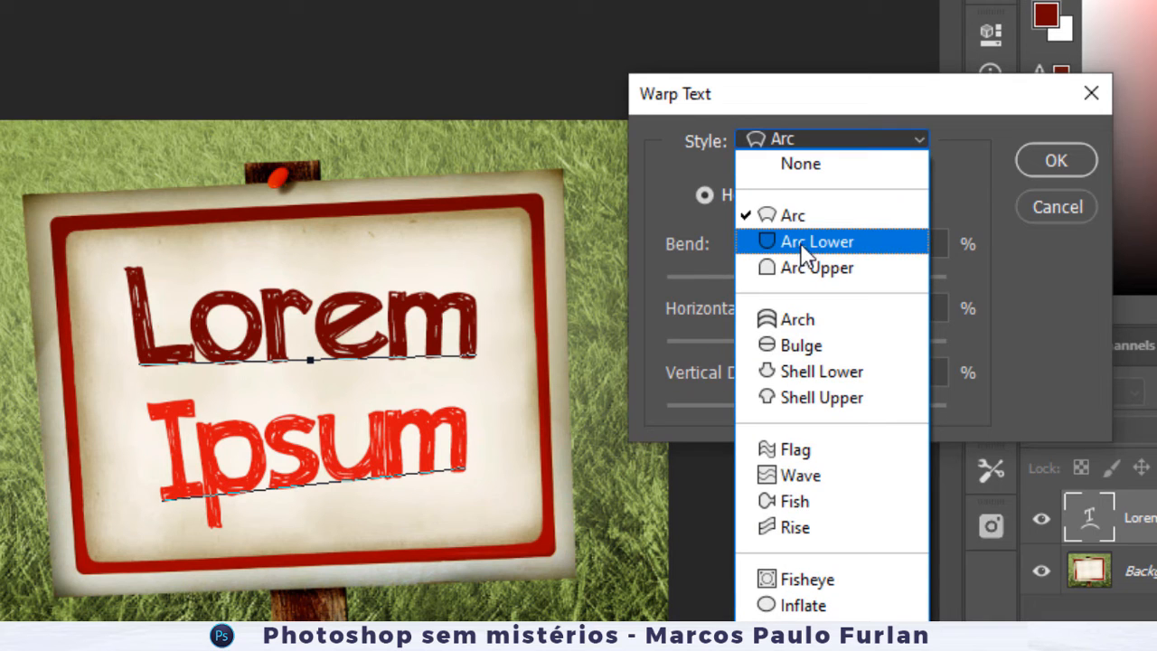
{"action": "left_click", "coordinate": [807, 243]}
{"action": "left_click", "coordinate": [873, 145]}
{"action": "left_click", "coordinate": [813, 265]}
{"action": "left_click_drag", "start_coordinate": [452, 353], "coordinate": [525, 353]}
{"action": "left_click_drag", "start_coordinate": [425, 335], "coordinate": [373, 337]}
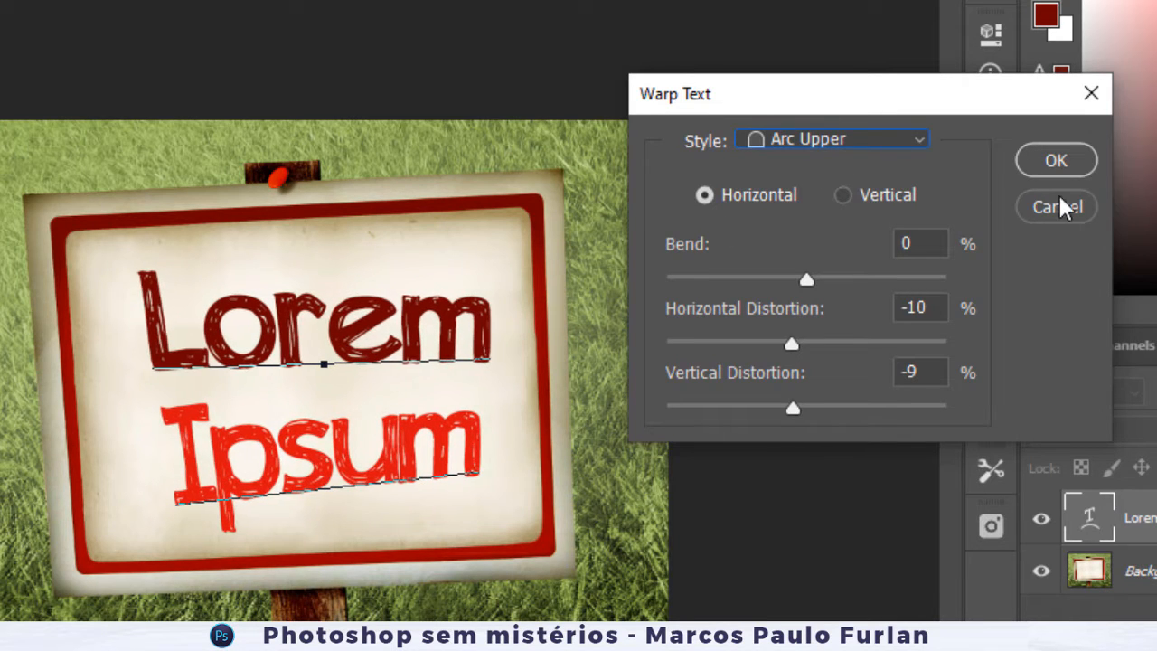
{"action": "left_click", "coordinate": [1057, 207]}
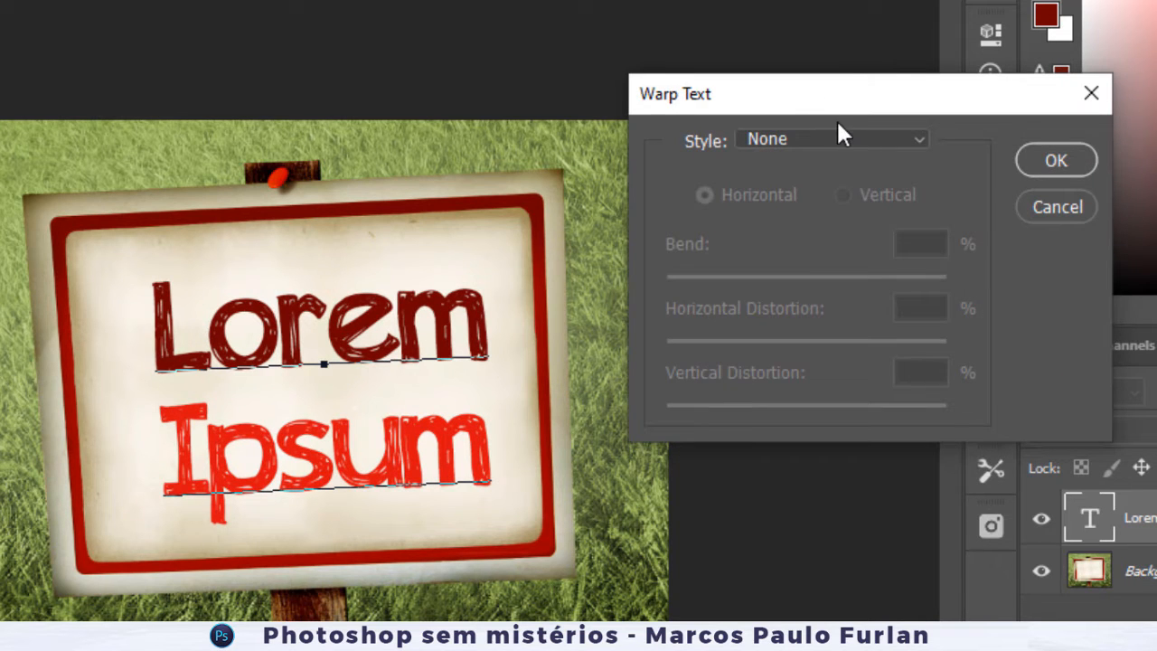
{"action": "left_click", "coordinate": [837, 132]}
{"action": "left_click", "coordinate": [787, 242]}
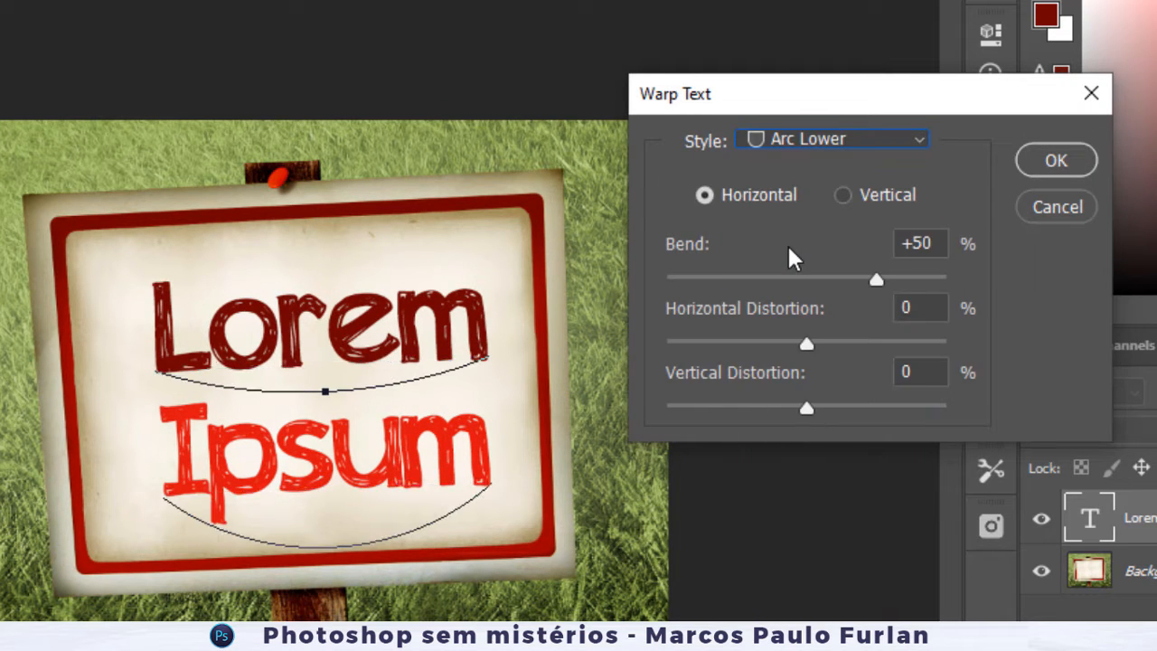
- Preview Arc Upper, Arch and Bulge warps and nudge the text up and left
{"action": "left_click", "coordinate": [809, 143]}
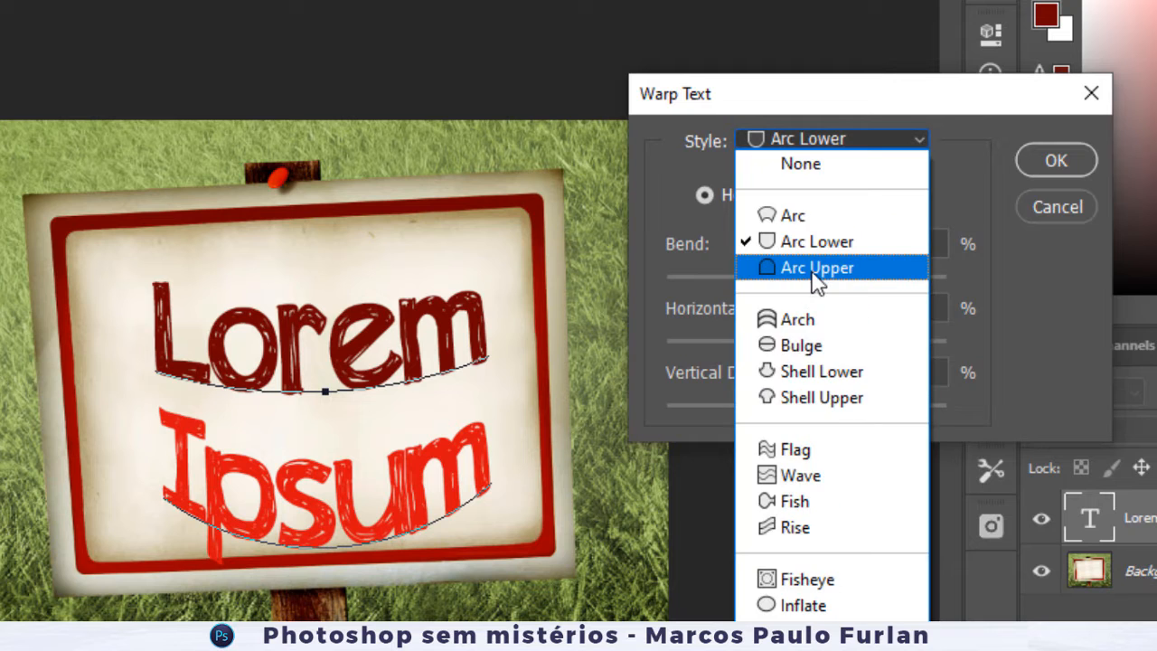
{"action": "left_click", "coordinate": [812, 266]}
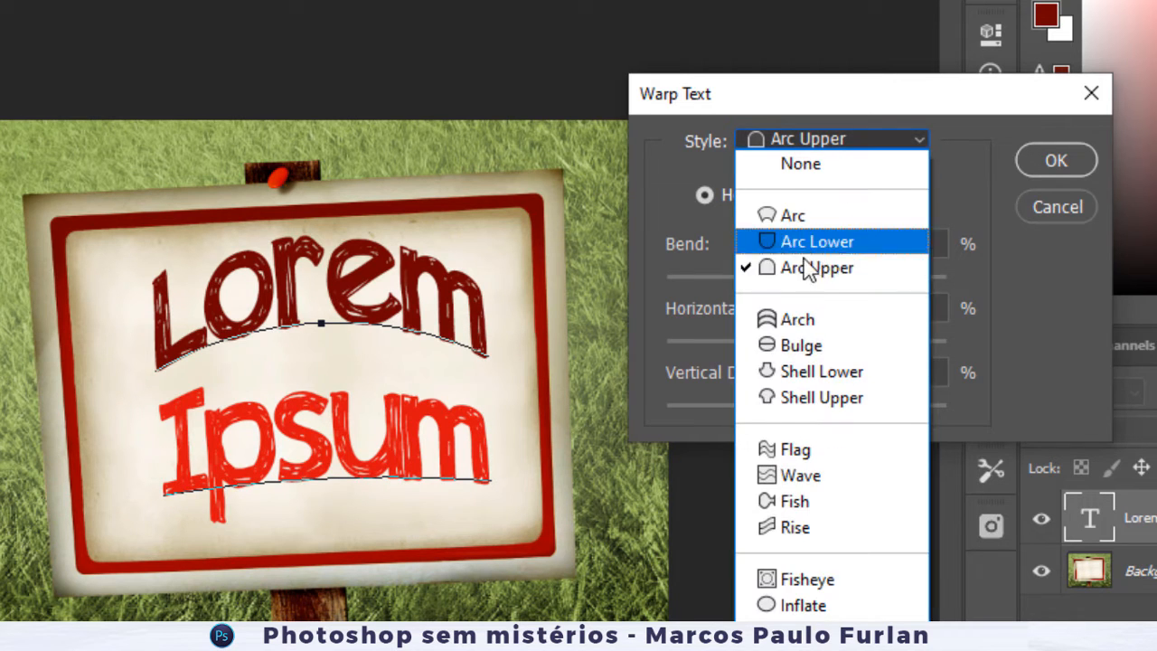
{"action": "left_click", "coordinate": [801, 319]}
{"action": "left_click", "coordinate": [871, 145]}
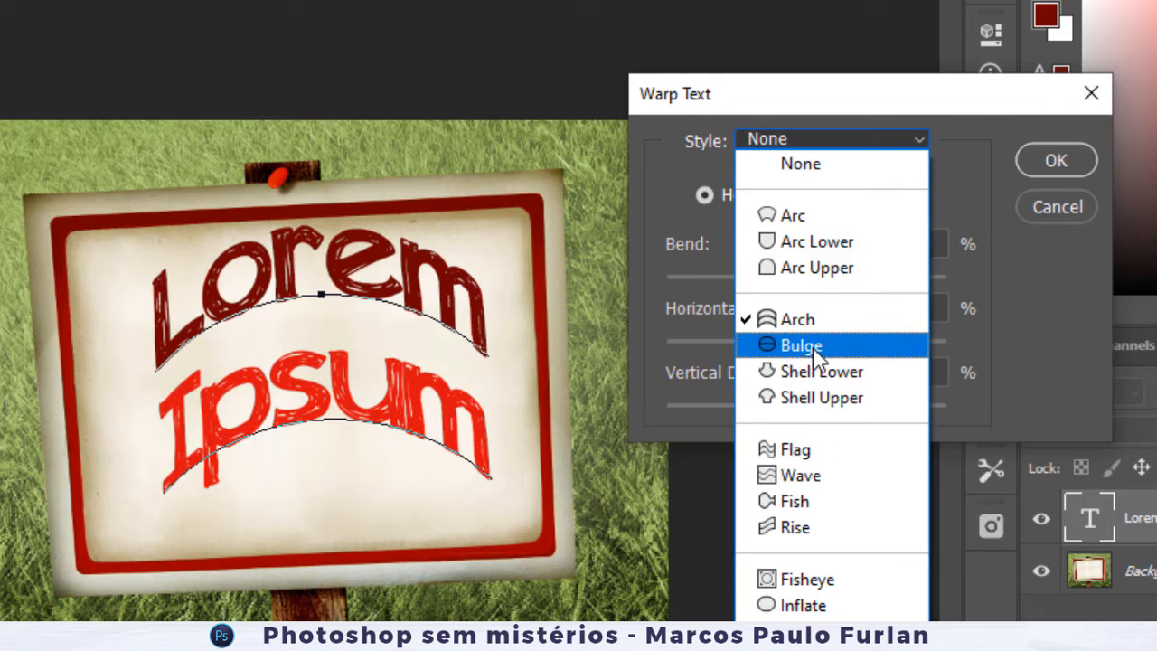
{"action": "left_click", "coordinate": [813, 341]}
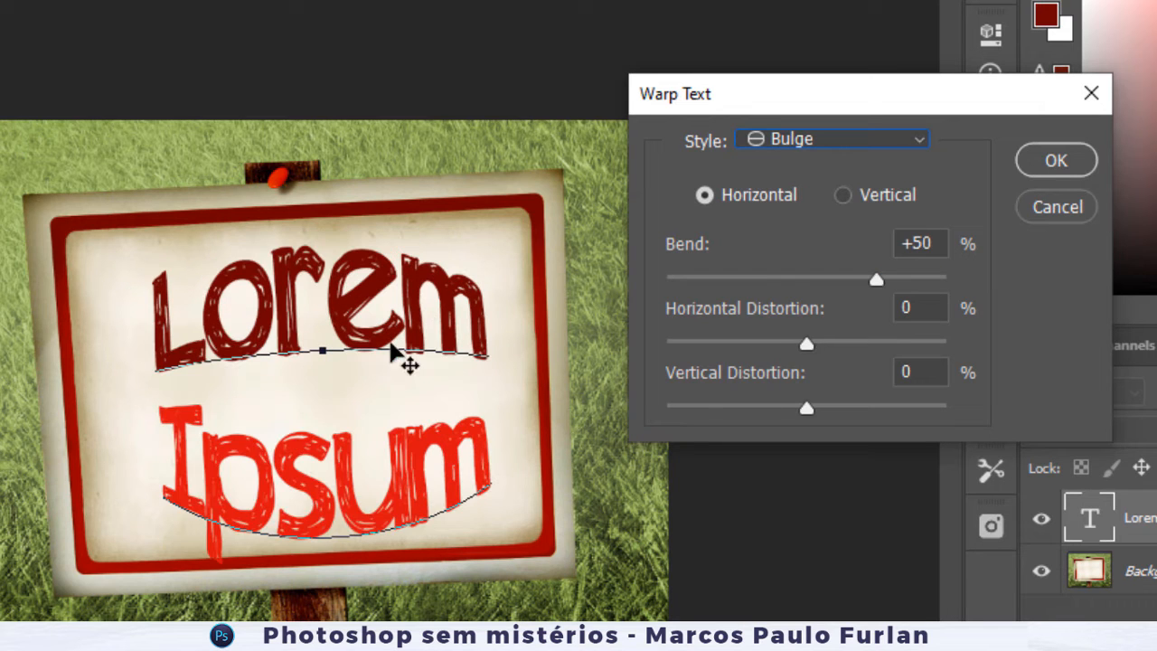
{"action": "mouse_move", "coordinate": [412, 331]}
{"action": "left_mouse_down"}
{"action": "mouse_move", "coordinate": [392, 312]}
{"action": "mouse_move", "coordinate": [397, 330]}
{"action": "left_mouse_up"}
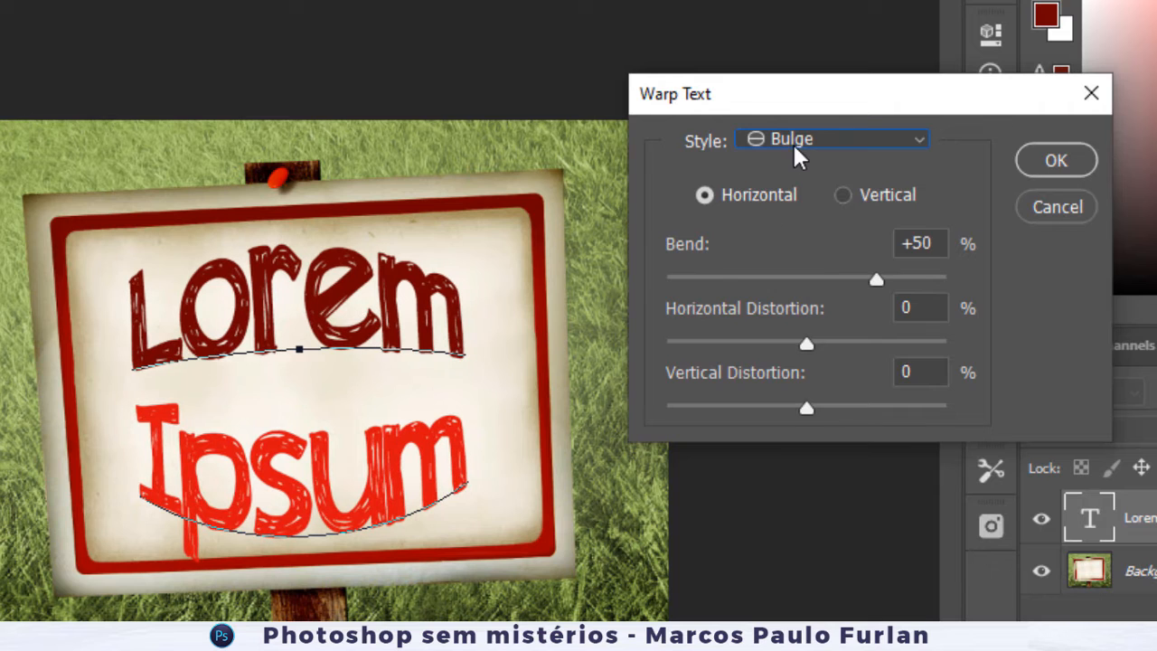
- Try Shell Lower, a flatter Flag warp and the Wave style
{"action": "left_click", "coordinate": [795, 145]}
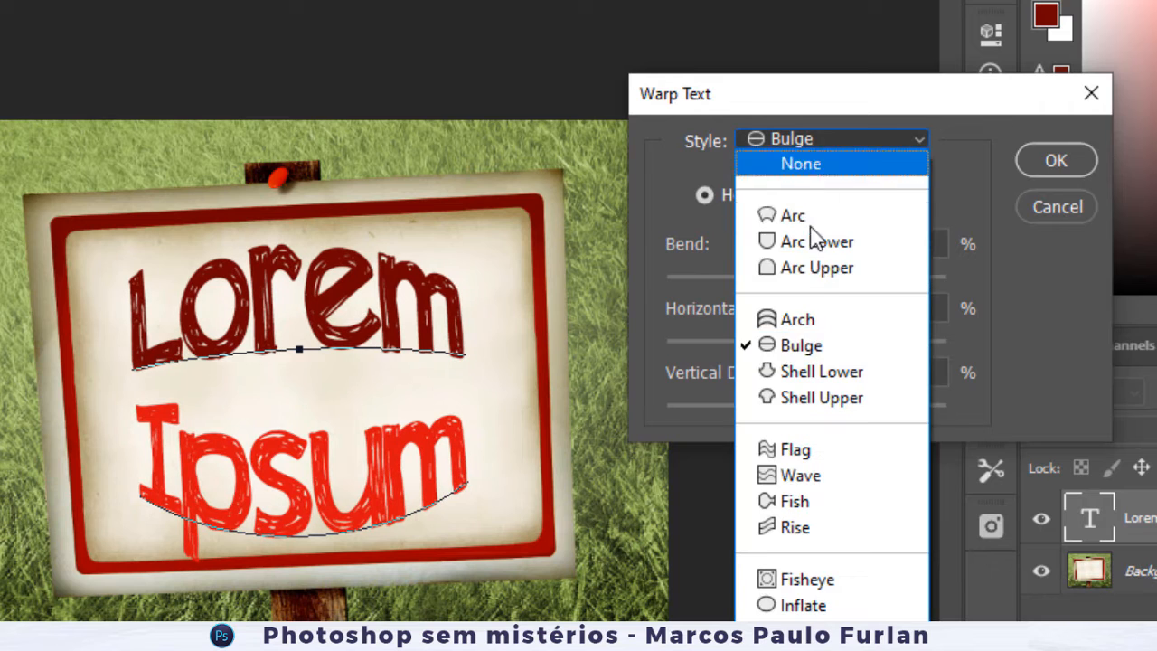
{"action": "left_click", "coordinate": [816, 372]}
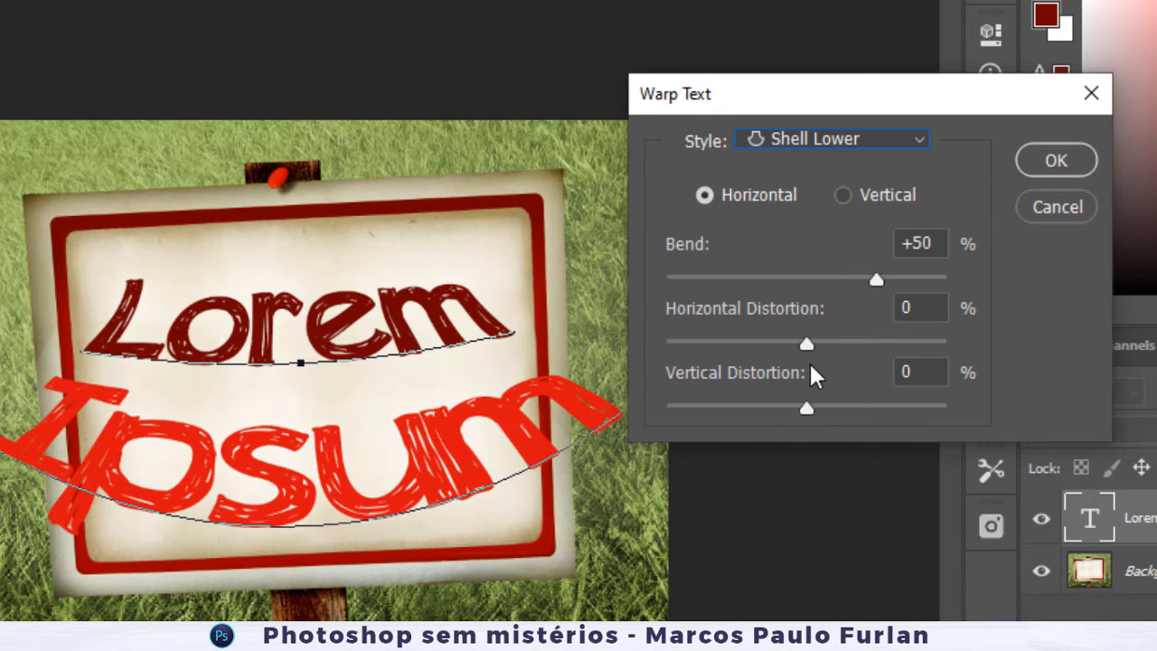
{"action": "left_click", "coordinate": [903, 141]}
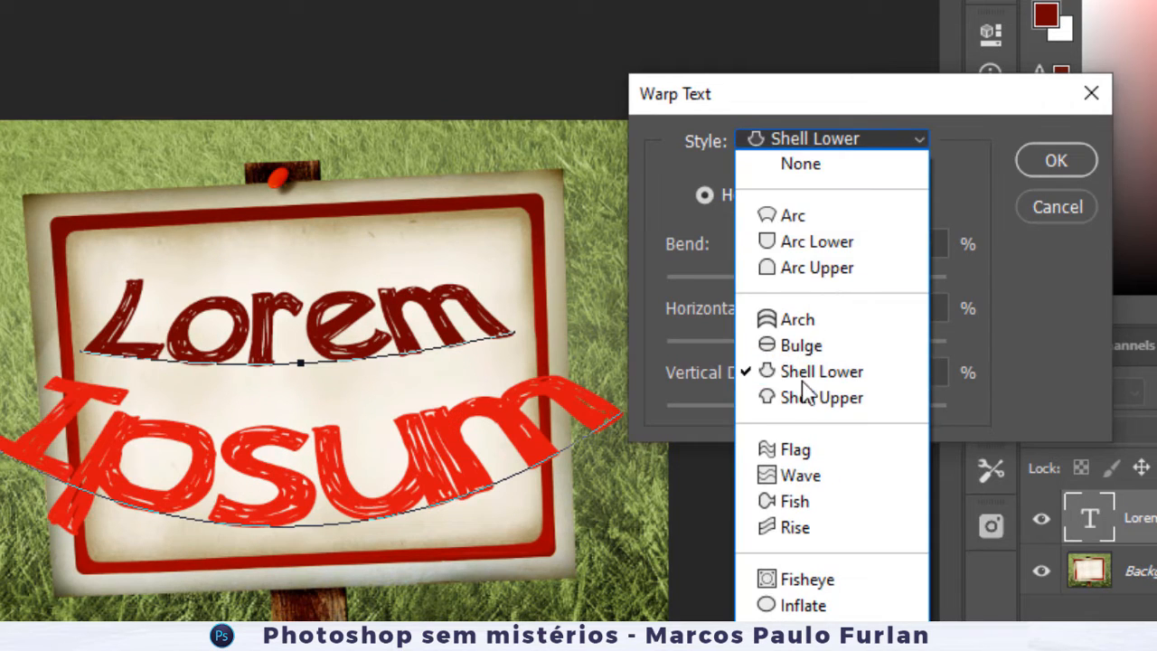
{"action": "left_click", "coordinate": [809, 452]}
{"action": "left_click_drag", "start_coordinate": [874, 271], "coordinate": [812, 285]}
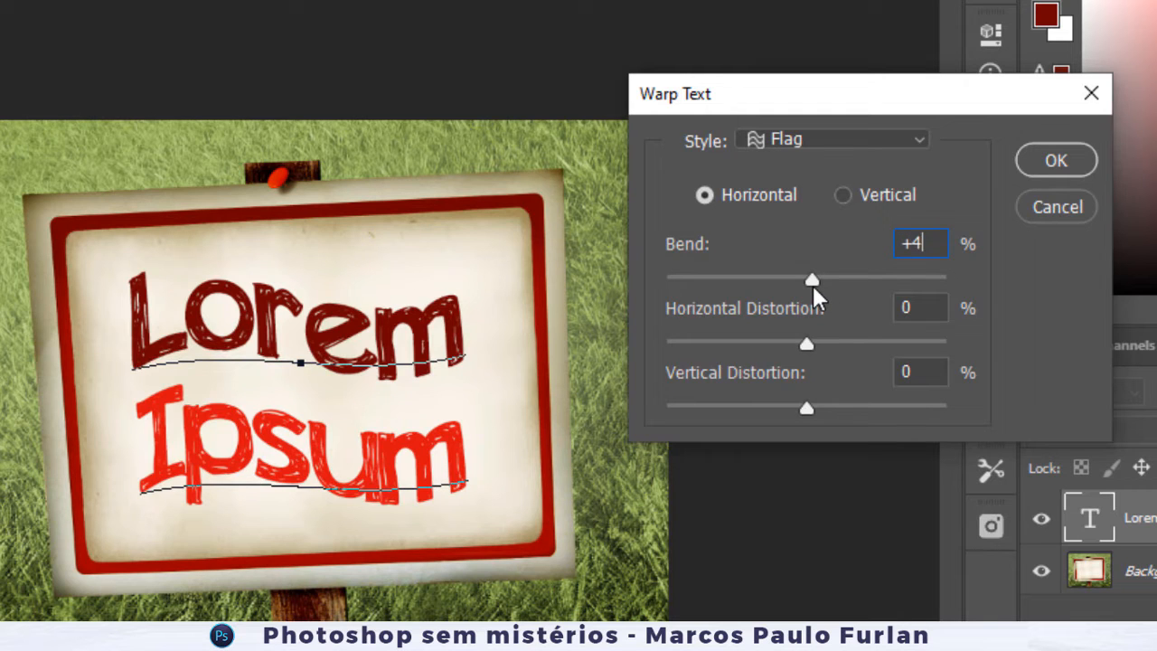
{"action": "left_click", "coordinate": [913, 140]}
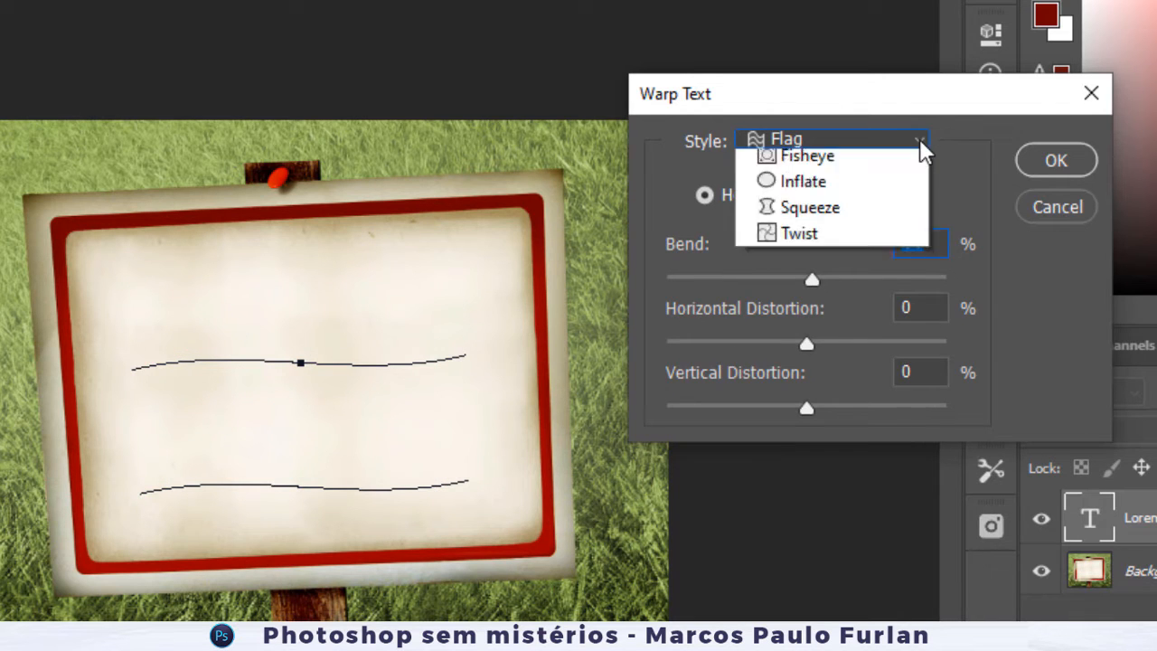
{"action": "left_click", "coordinate": [838, 475]}
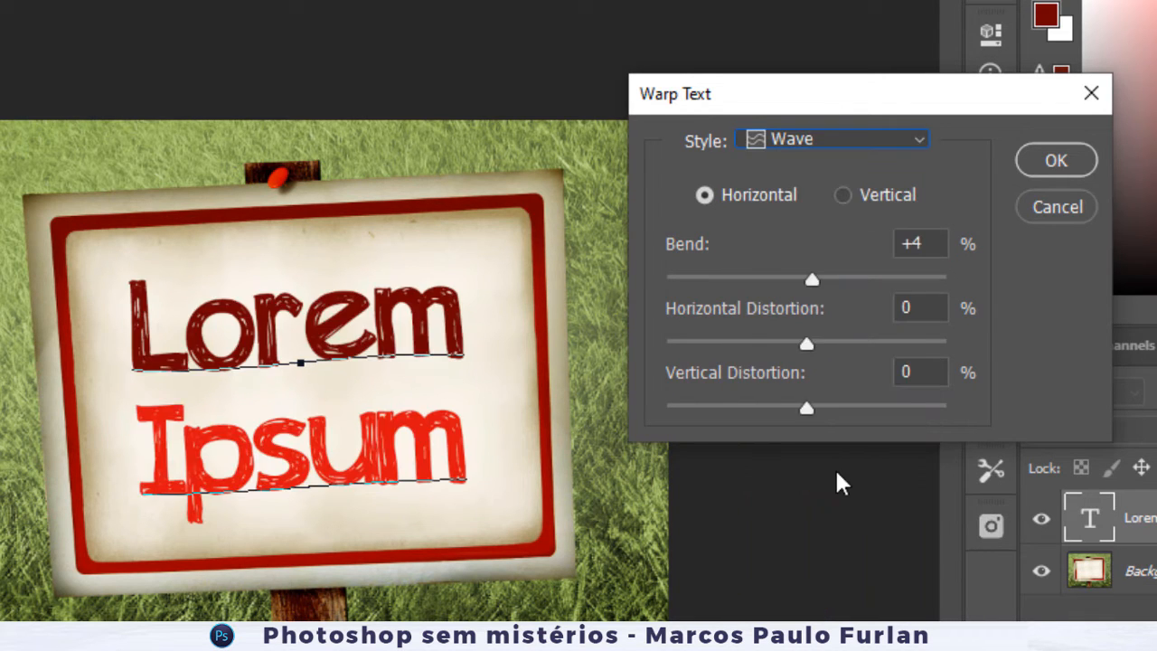
- Choose the Fish warp with +31 bend, testing vertical then horizontal orientation
{"action": "left_click", "coordinate": [907, 142]}
{"action": "left_click", "coordinate": [796, 502]}
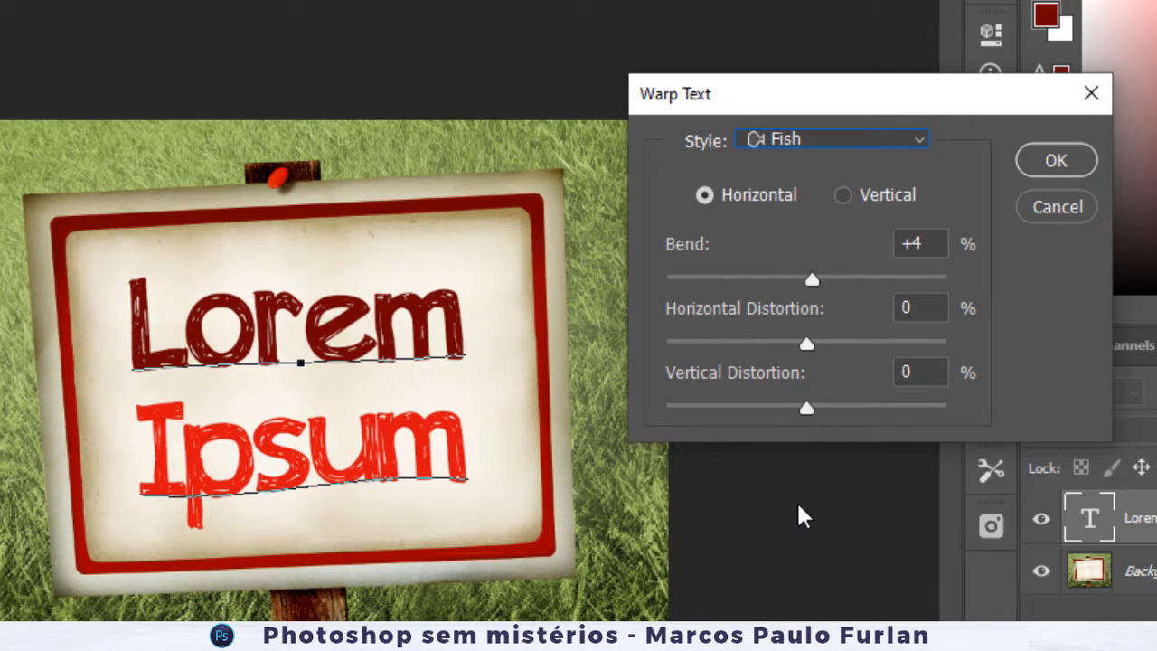
{"action": "left_click_drag", "start_coordinate": [819, 281], "coordinate": [850, 284]}
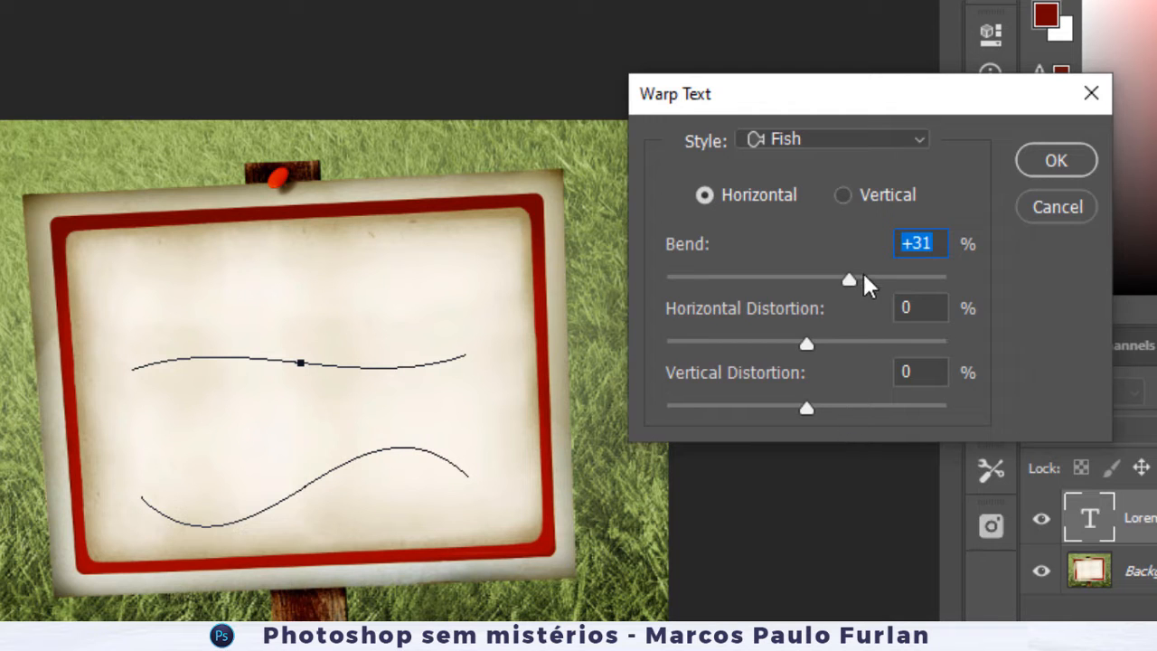
{"action": "left_click", "coordinate": [868, 195]}
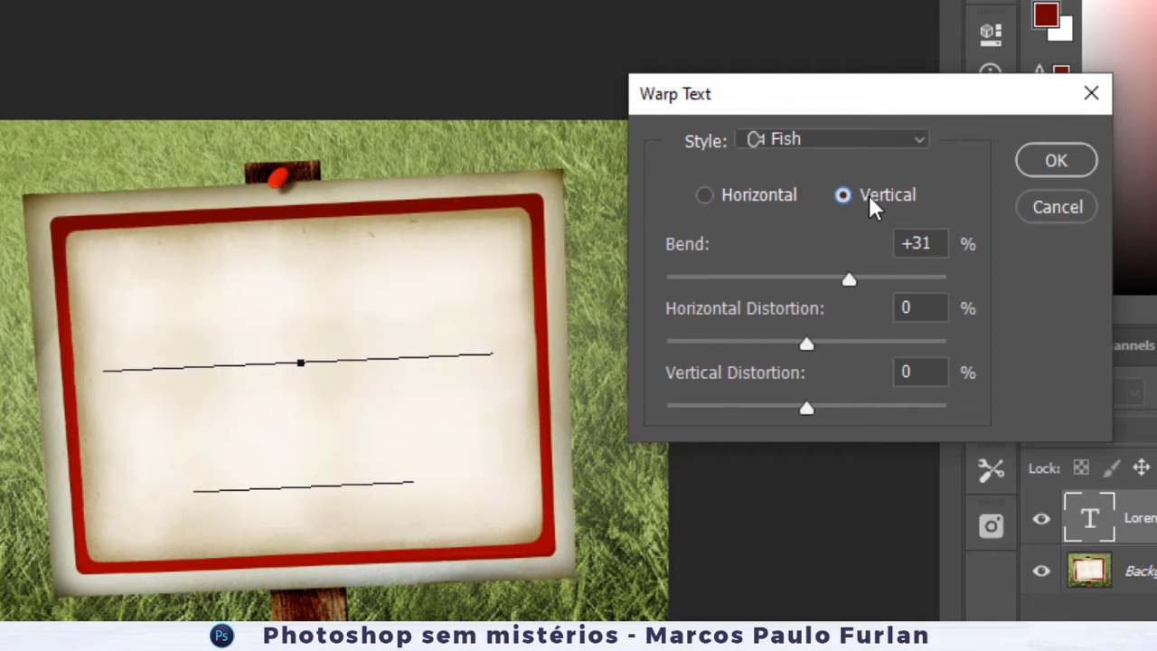
{"action": "left_click", "coordinate": [738, 193]}
- Switch the style to Fisheye at +31 bend and apply the warp
{"action": "left_click", "coordinate": [813, 140]}
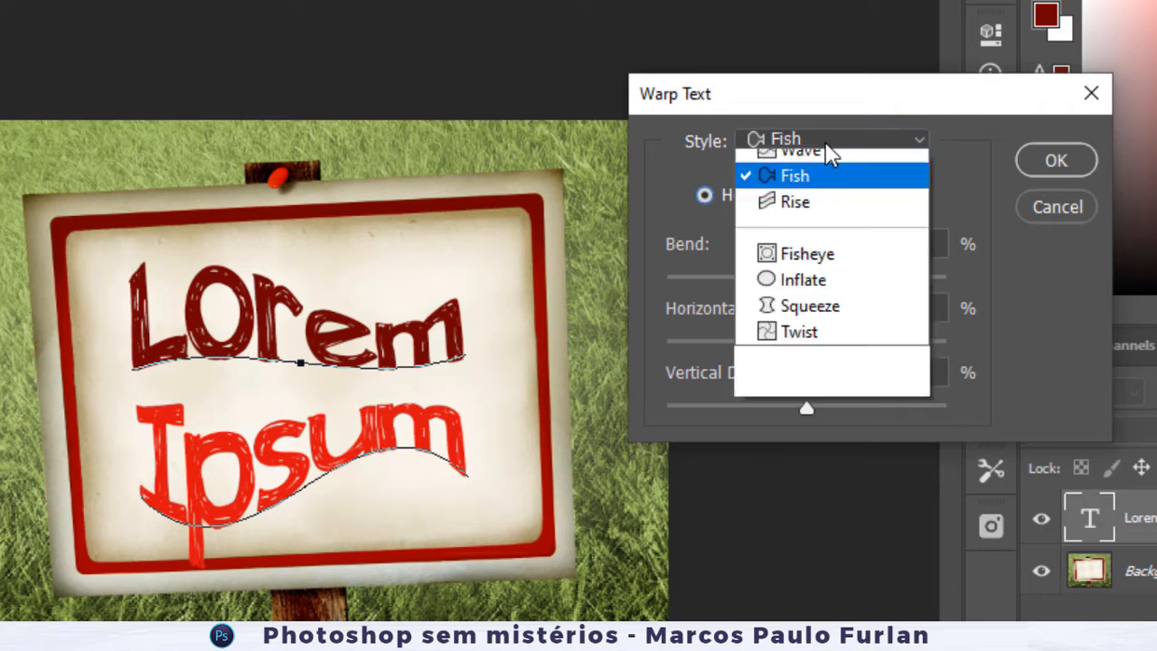
{"action": "left_click", "coordinate": [806, 581]}
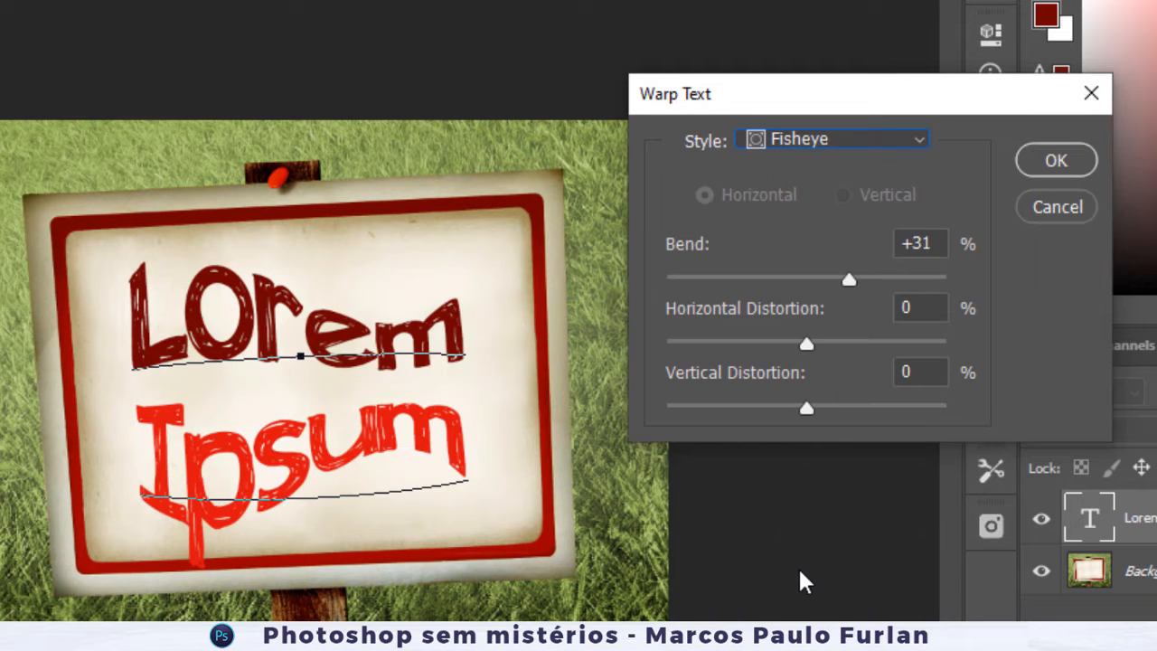
{"action": "left_click", "coordinate": [919, 143]}
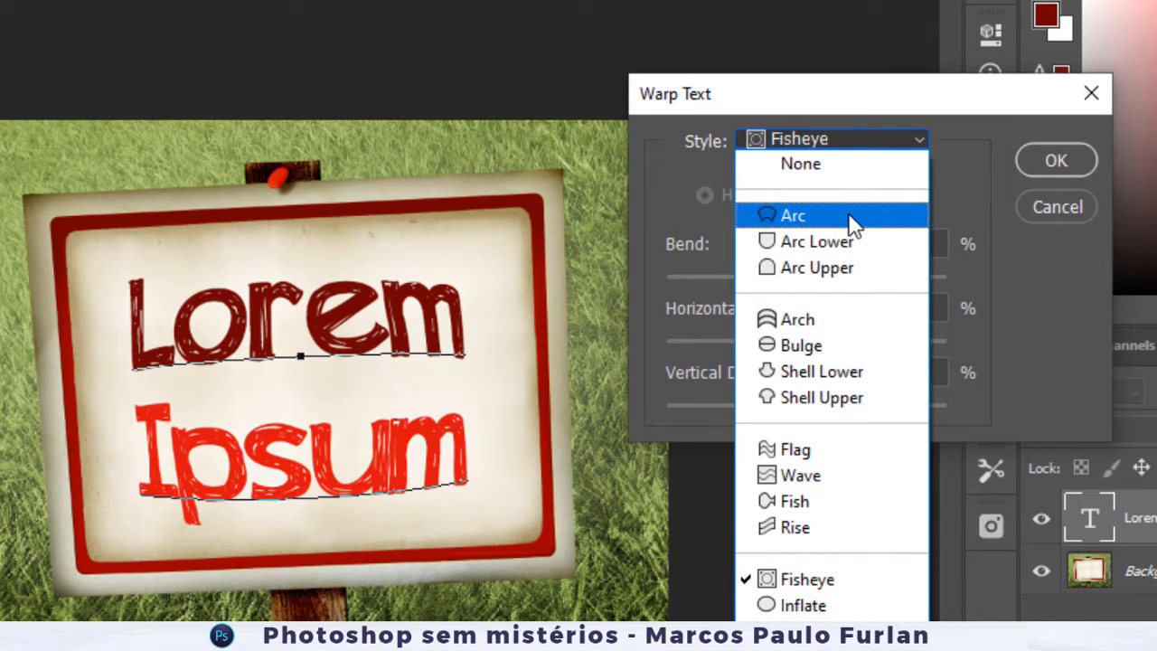
{"action": "left_click", "coordinate": [1043, 160]}
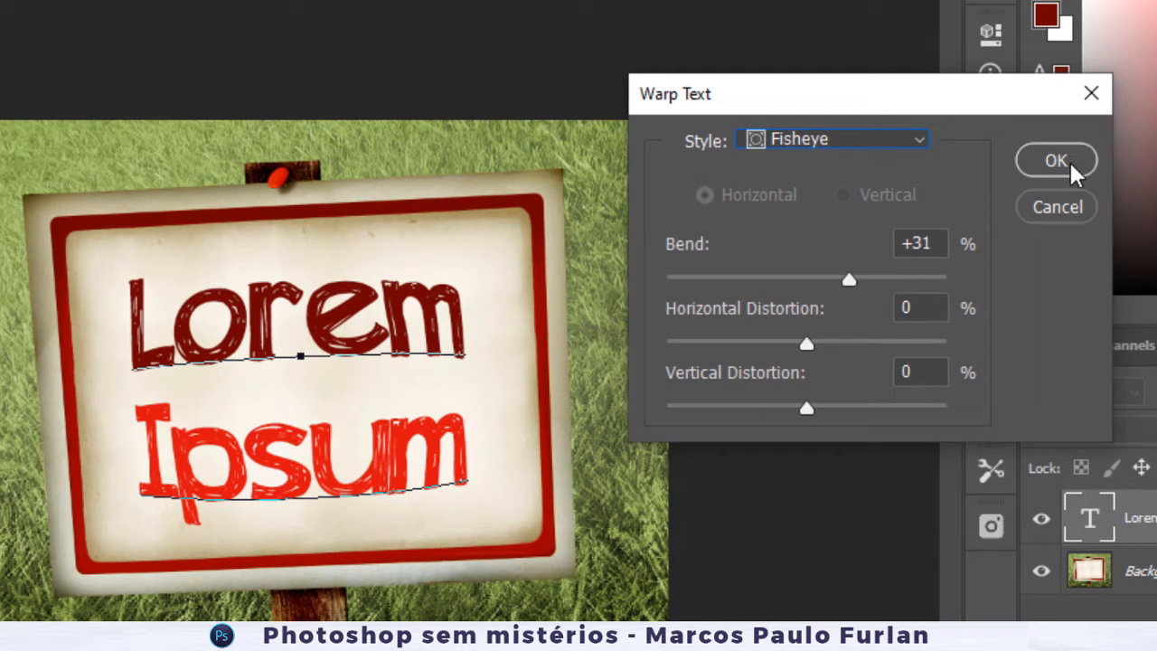
{"action": "left_click", "coordinate": [1055, 160]}
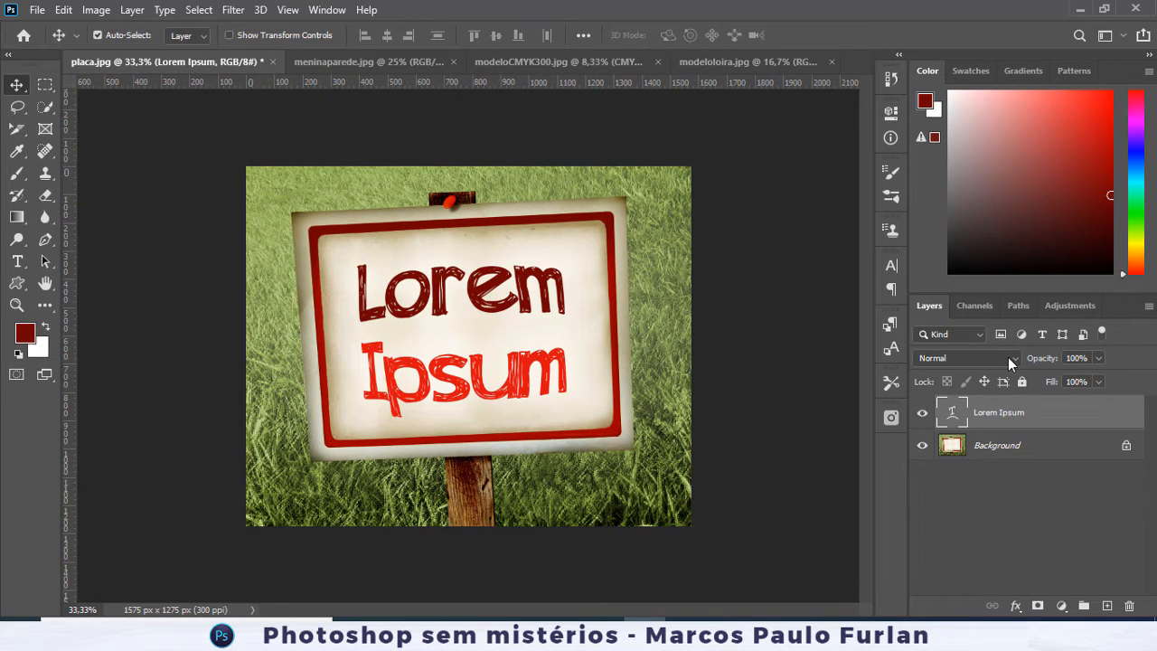
- Keep the Lorem Ipsum layer at Normal blend, set 85% opacity, then close placa.jpg without saving
{"action": "left_click", "coordinate": [1013, 357]}
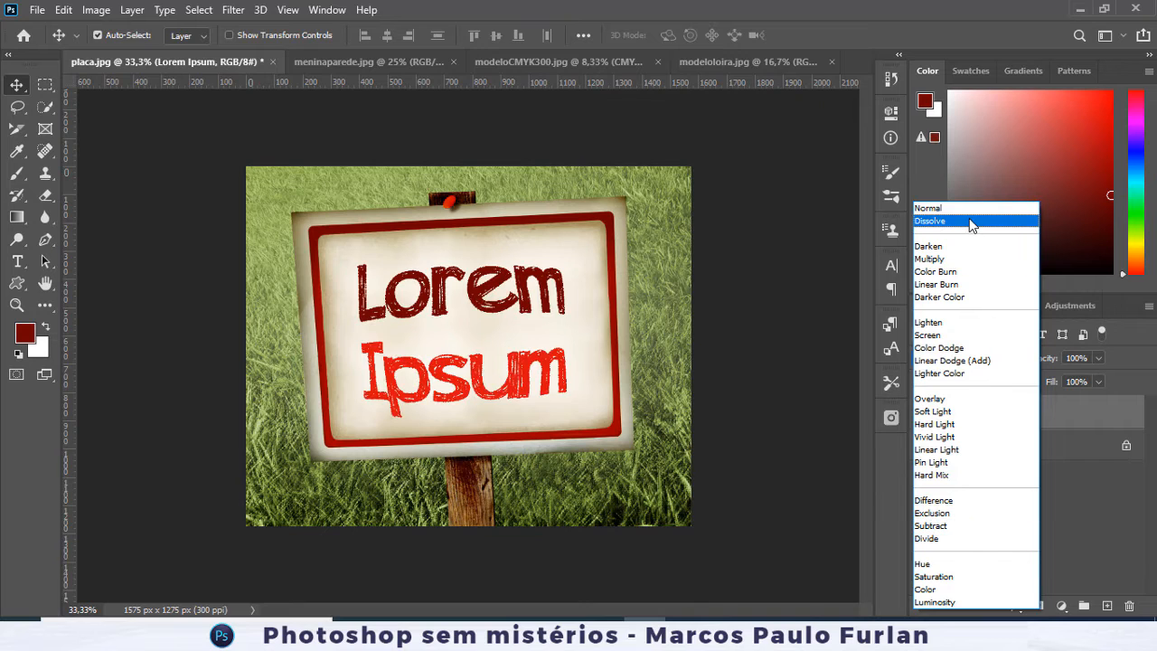
{"action": "left_click", "coordinate": [971, 209]}
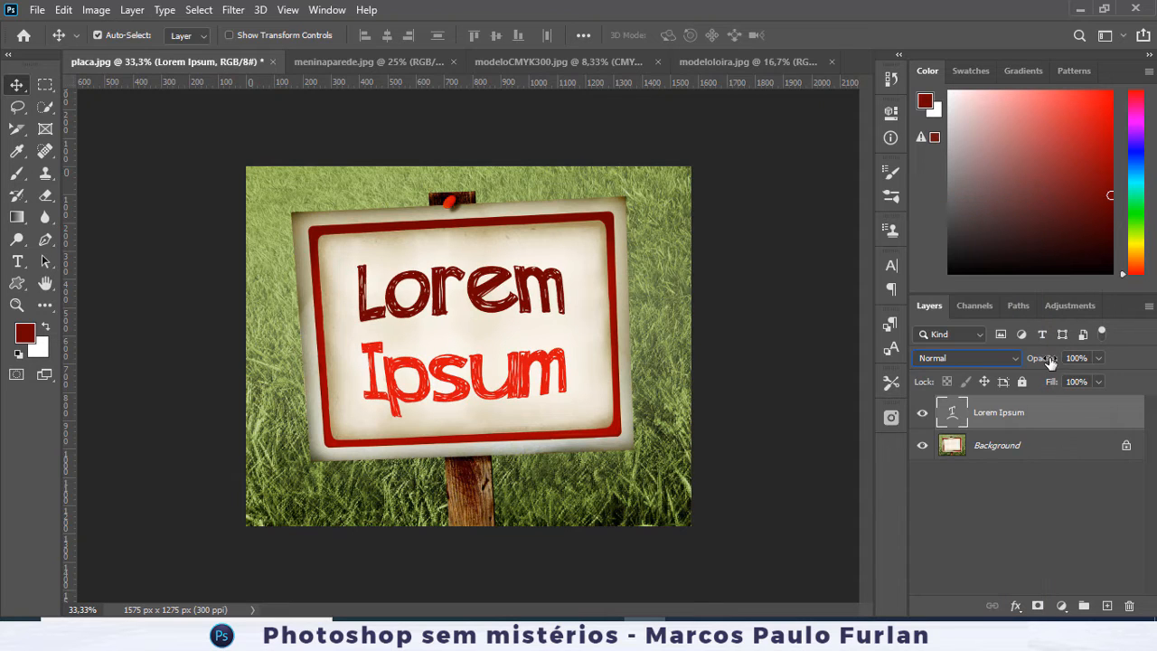
{"action": "left_click", "coordinate": [1089, 358]}
{"action": "type", "text": "85"}
{"action": "key", "text": "Return"}
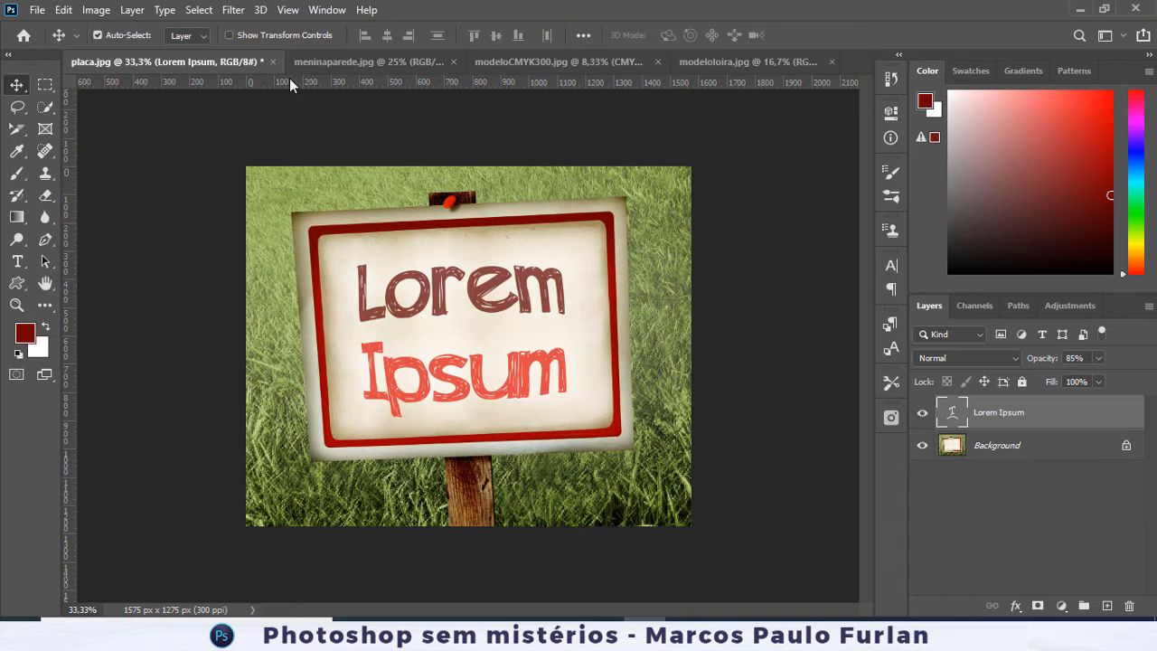
{"action": "left_click", "coordinate": [262, 62]}
{"action": "left_click", "coordinate": [572, 245]}
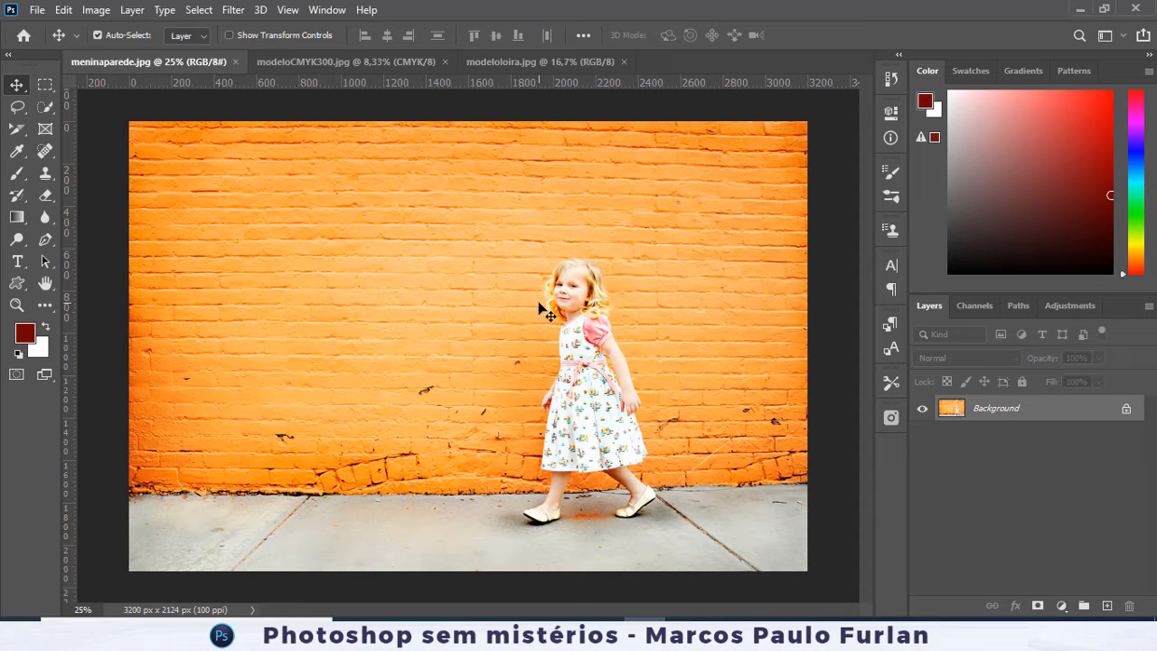
- Add a new layer named retangulo and marquee-select a rectangle on the wall left of the girl
{"action": "left_click", "coordinate": [1111, 606]}
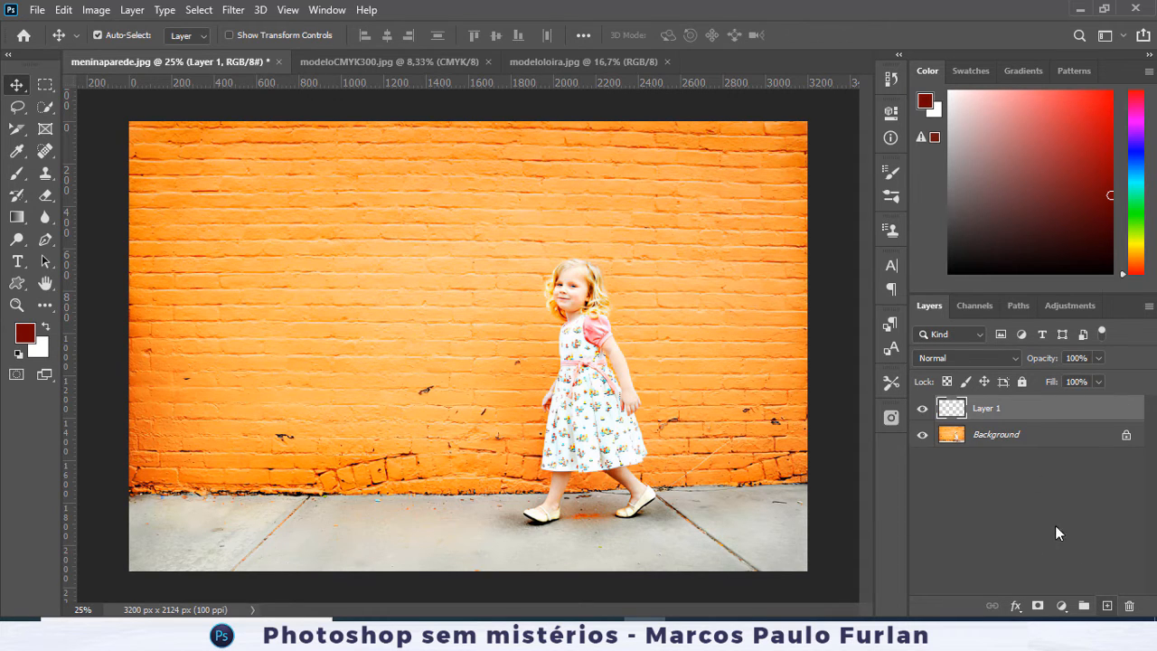
{"action": "double_click", "coordinate": [1000, 418]}
{"action": "type", "text": "retangulo"}
{"action": "key", "text": "Return"}
{"action": "left_click", "coordinate": [45, 84]}
{"action": "left_click_drag", "start_coordinate": [160, 176], "coordinate": [519, 429]}
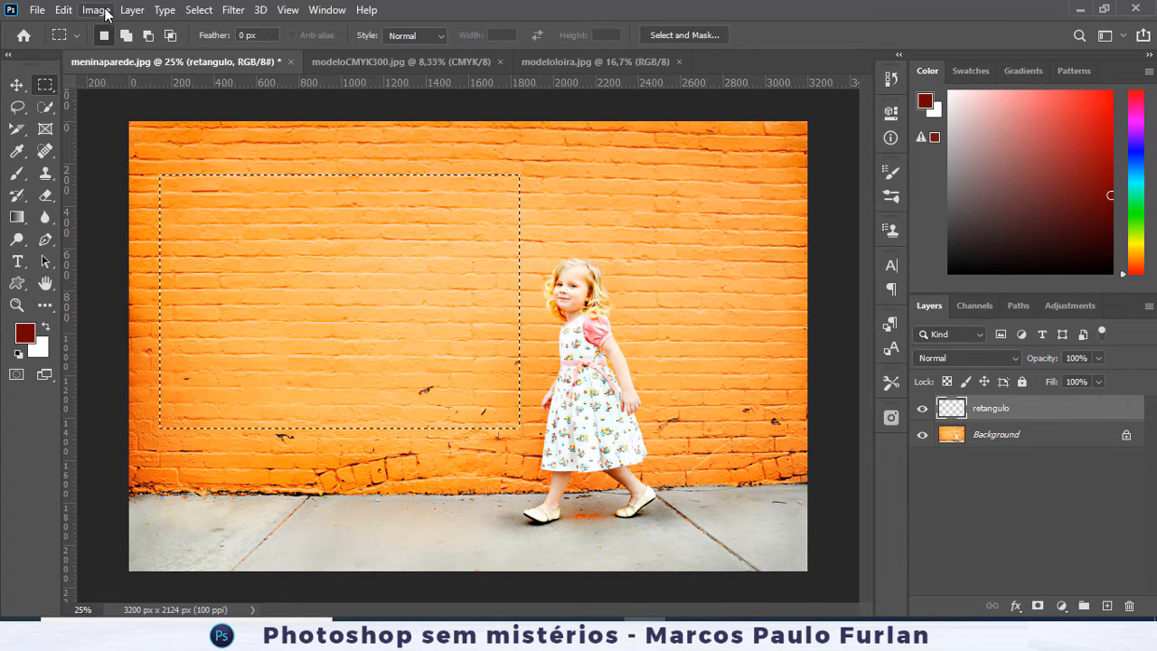
- Stroke the selection 50 px with the wall's sampled orange (#dd4b00), then deselect
{"action": "left_click", "coordinate": [65, 10]}
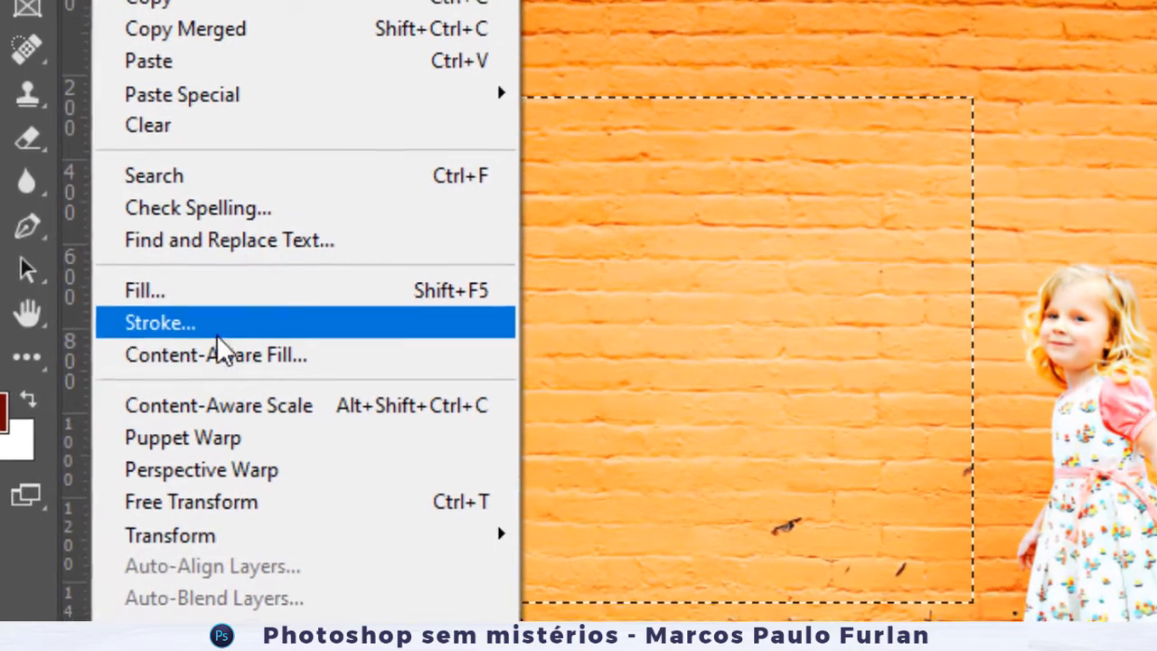
{"action": "left_click", "coordinate": [233, 329]}
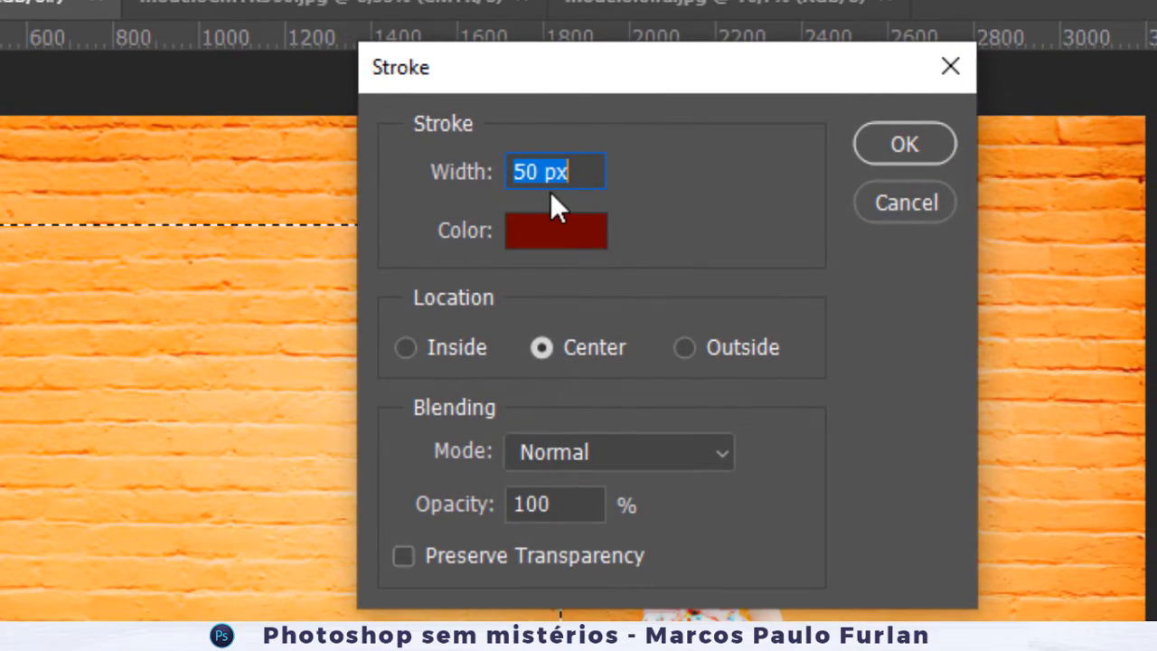
{"action": "left_click", "coordinate": [566, 235]}
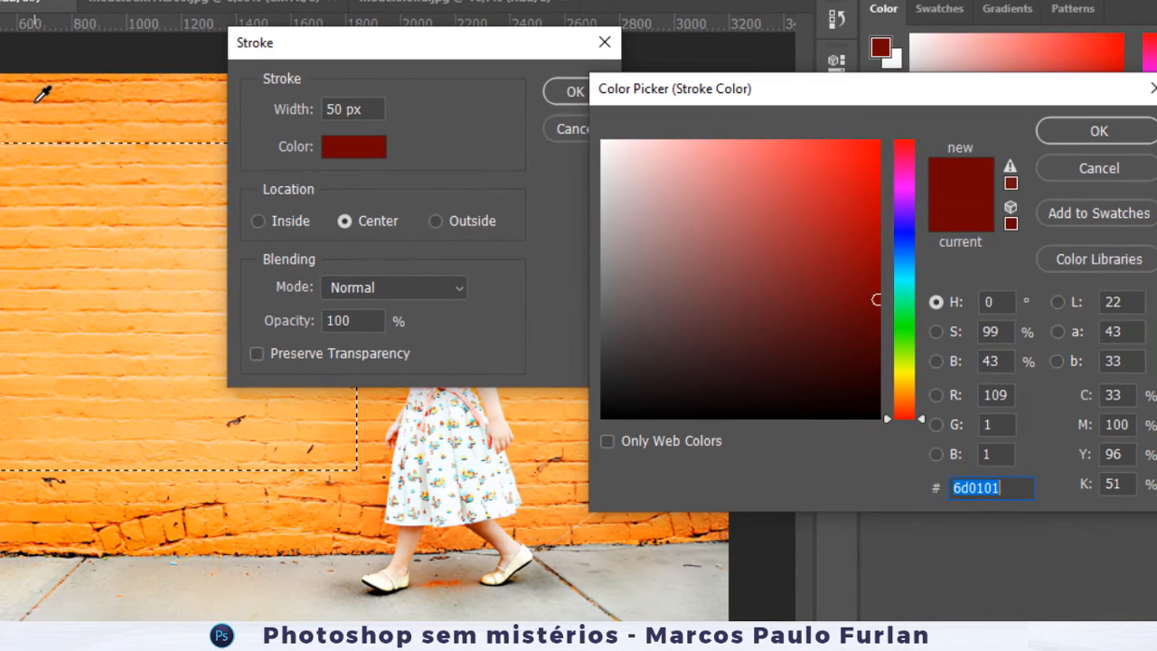
{"action": "left_click", "coordinate": [56, 159]}
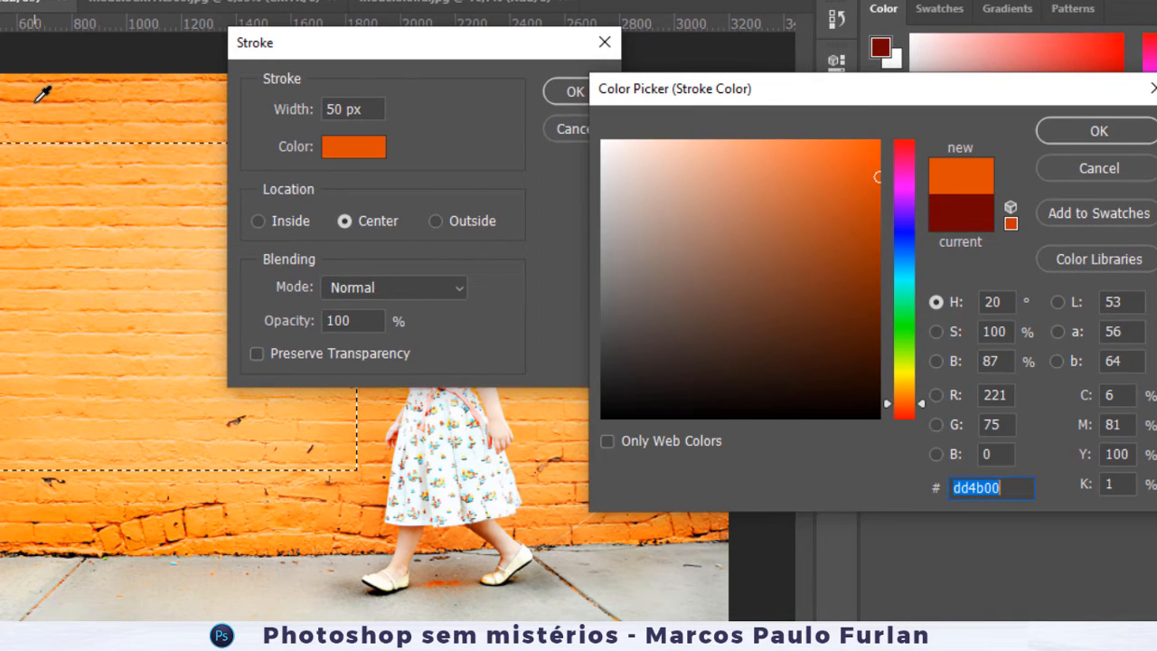
{"action": "left_click", "coordinate": [1098, 130]}
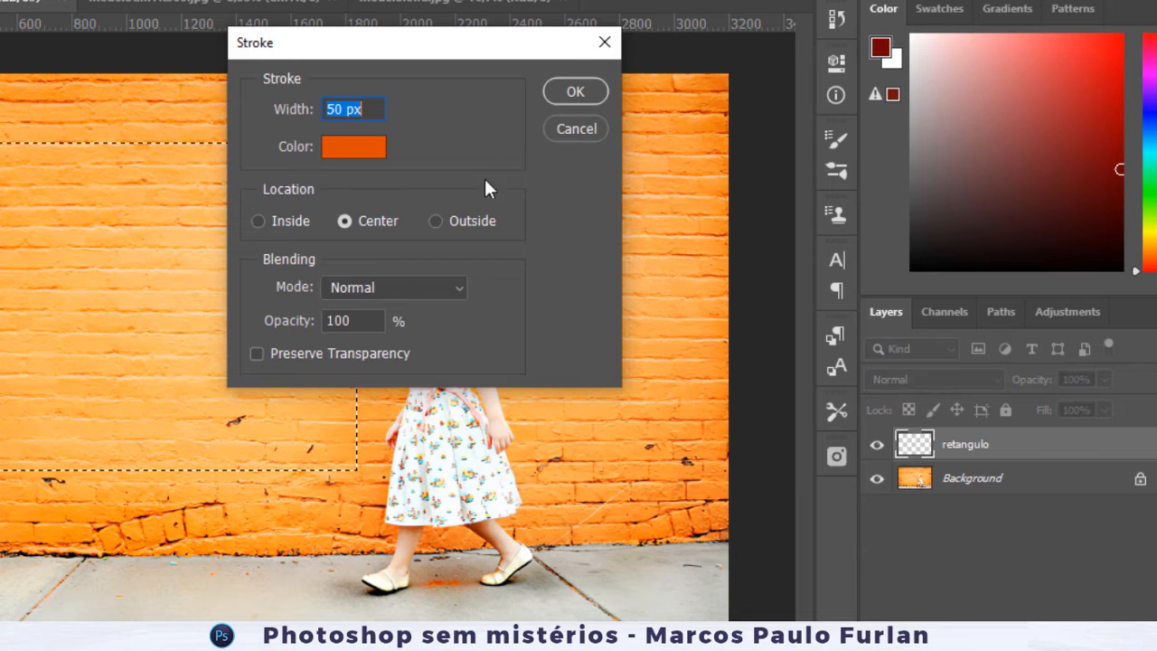
{"action": "left_click", "coordinate": [580, 91]}
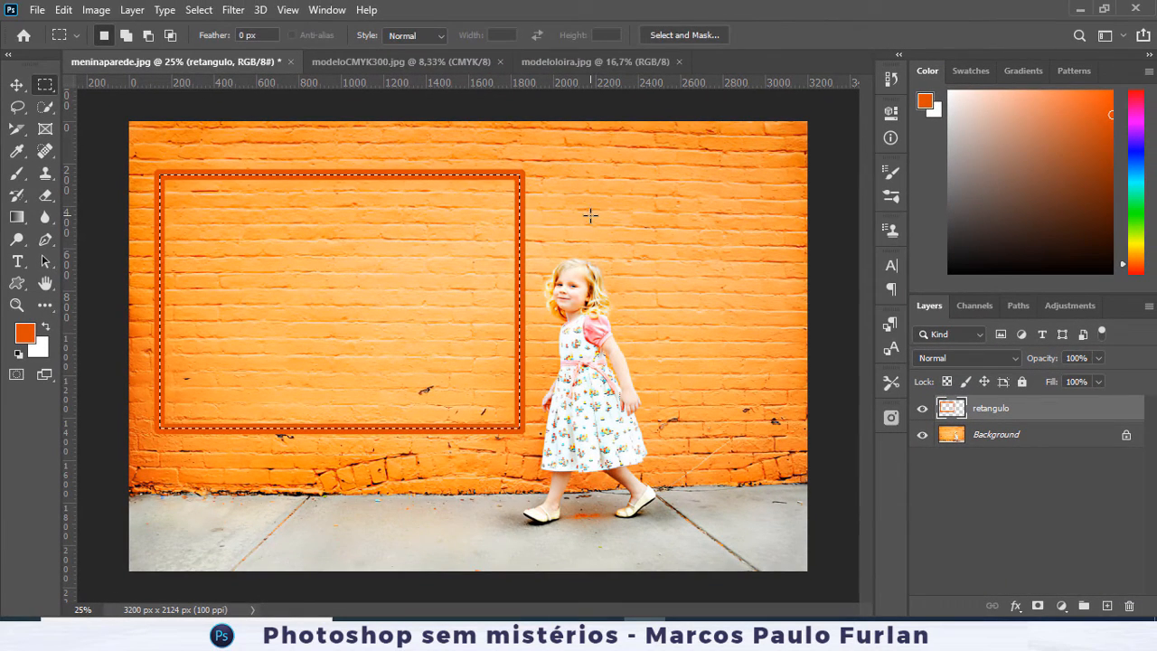
{"action": "key", "text": "ctrl+d"}
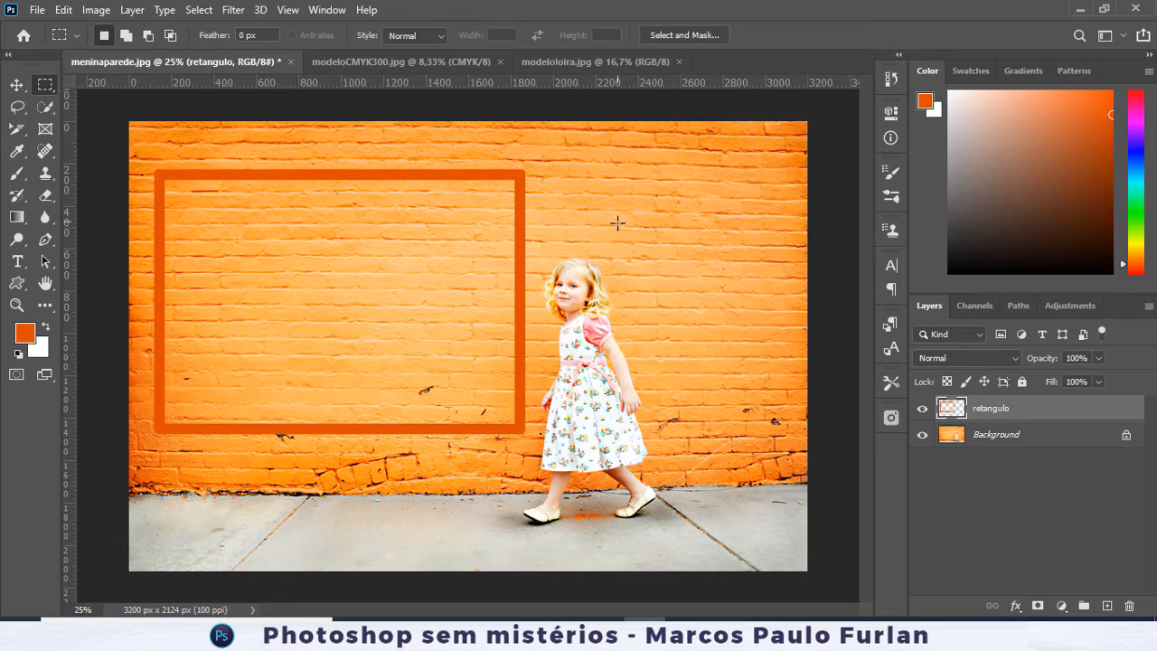
- Type 'Angel' as a new text layer inside the orange frame
{"action": "left_click", "coordinate": [35, 261]}
{"action": "left_click", "coordinate": [204, 283]}
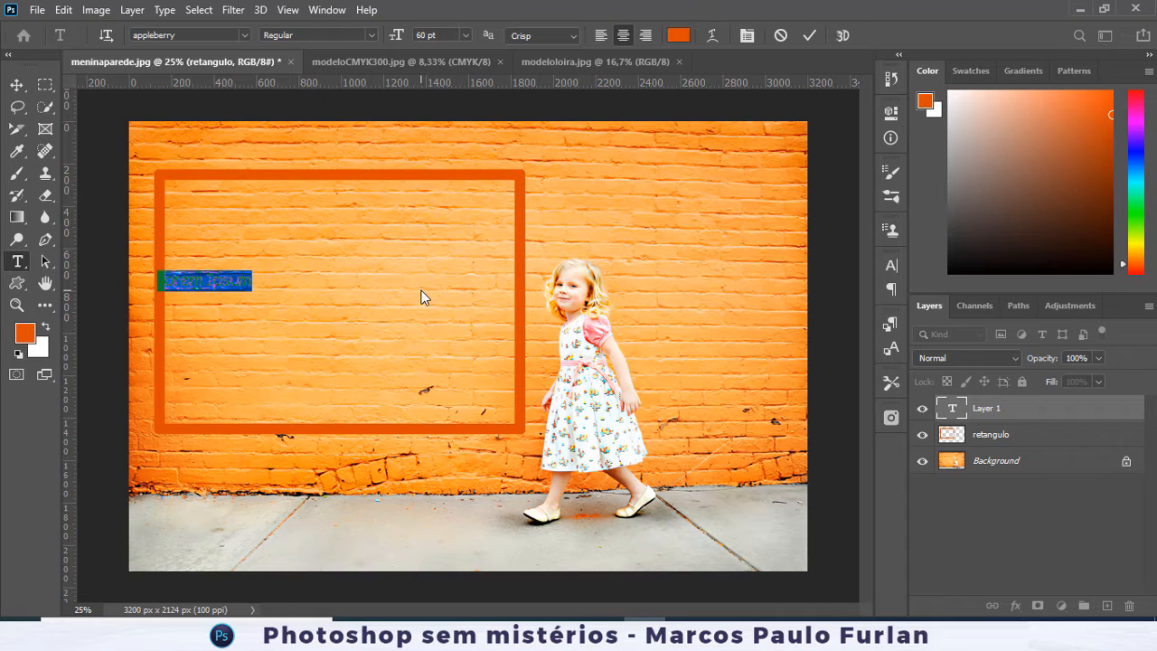
{"action": "type", "text": "Angel"}
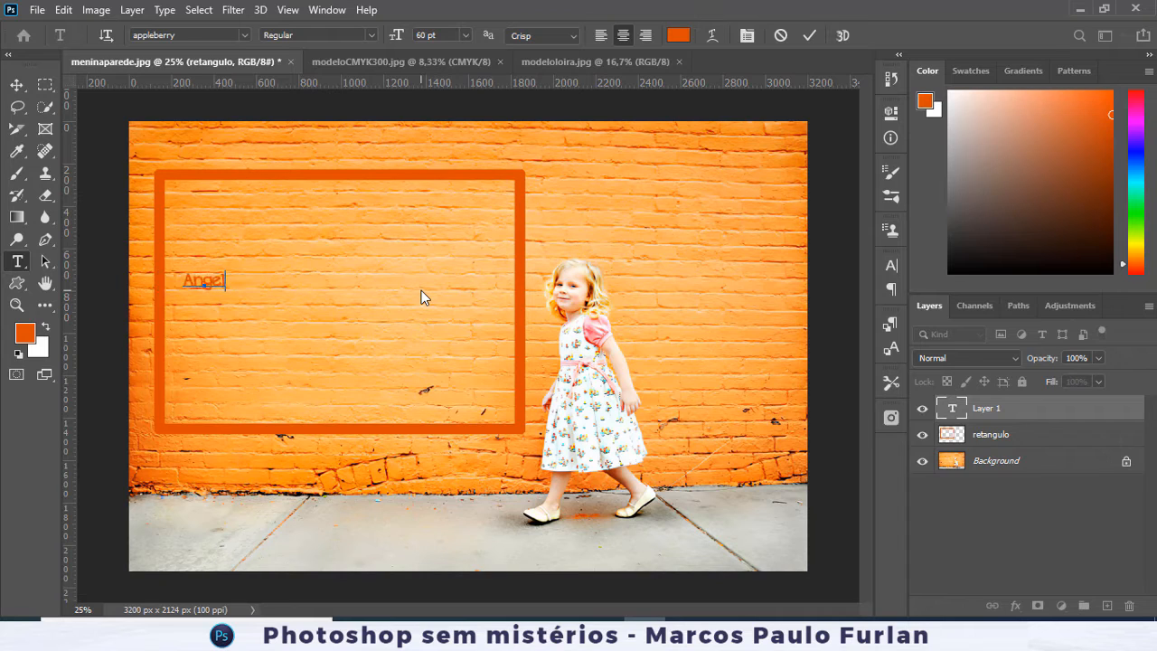
{"action": "left_click", "coordinate": [17, 84]}
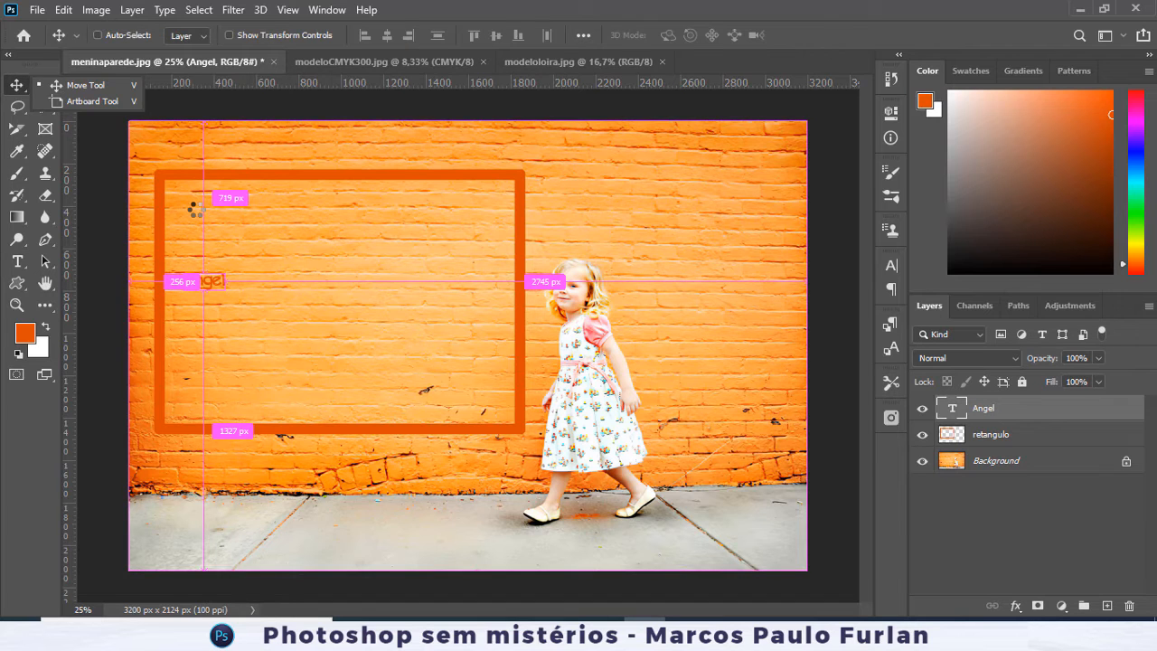
- Free Transform the Angel text larger and upward to fill the frame, and commit it
{"action": "key", "text": "ctrl+t"}
{"action": "left_click_drag", "start_coordinate": [225, 290], "coordinate": [467, 413]}
{"action": "left_click_drag", "start_coordinate": [468, 271], "coordinate": [493, 252]}
{"action": "left_click_drag", "start_coordinate": [483, 328], "coordinate": [481, 288]}
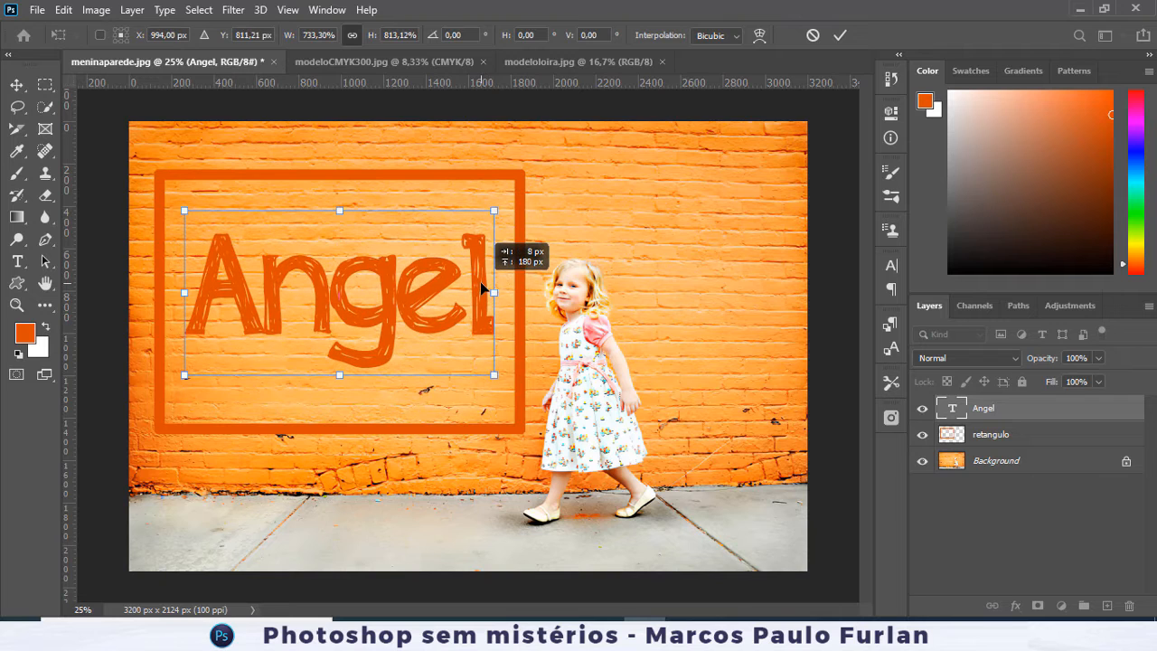
{"action": "key", "text": "Return"}
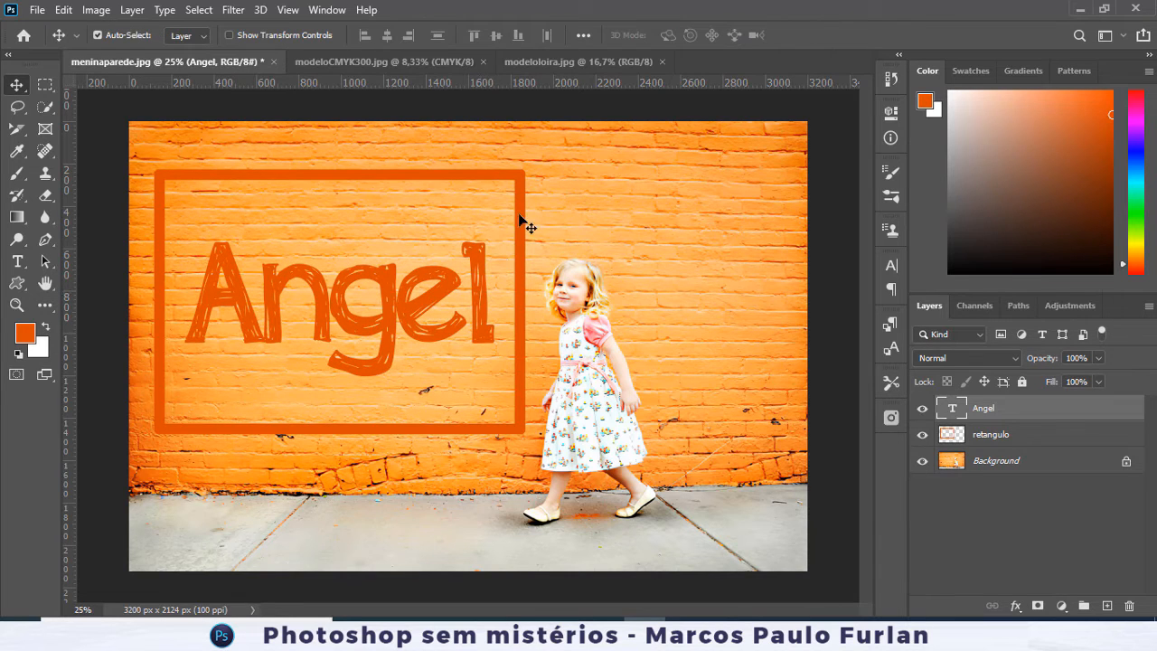
{"action": "left_click", "coordinate": [996, 436]}
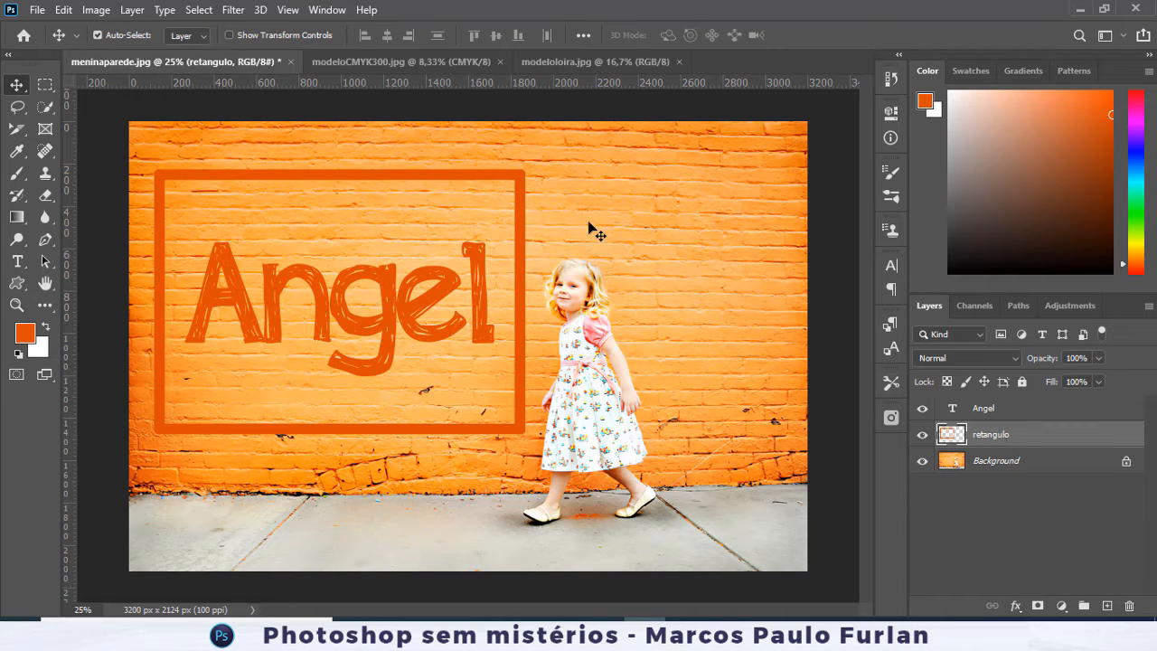
- Apply a Filter > Distort > Wave of Triangle type to the retangulo frame
{"action": "left_click", "coordinate": [230, 11]}
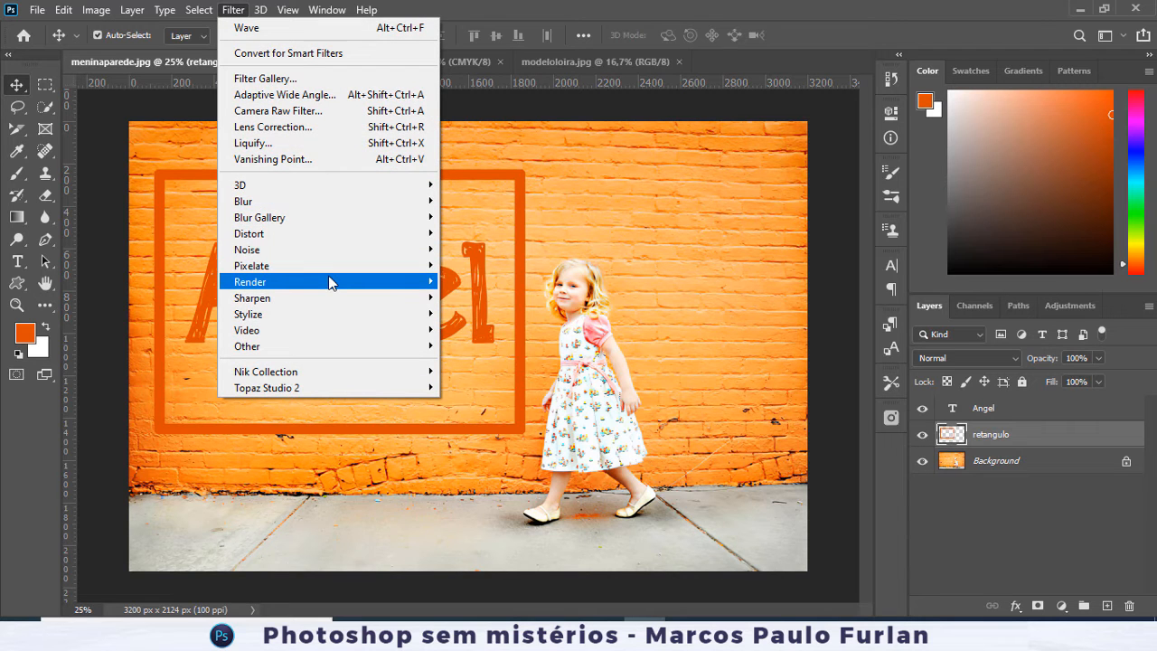
{"action": "mouse_move", "coordinate": [329, 283]}
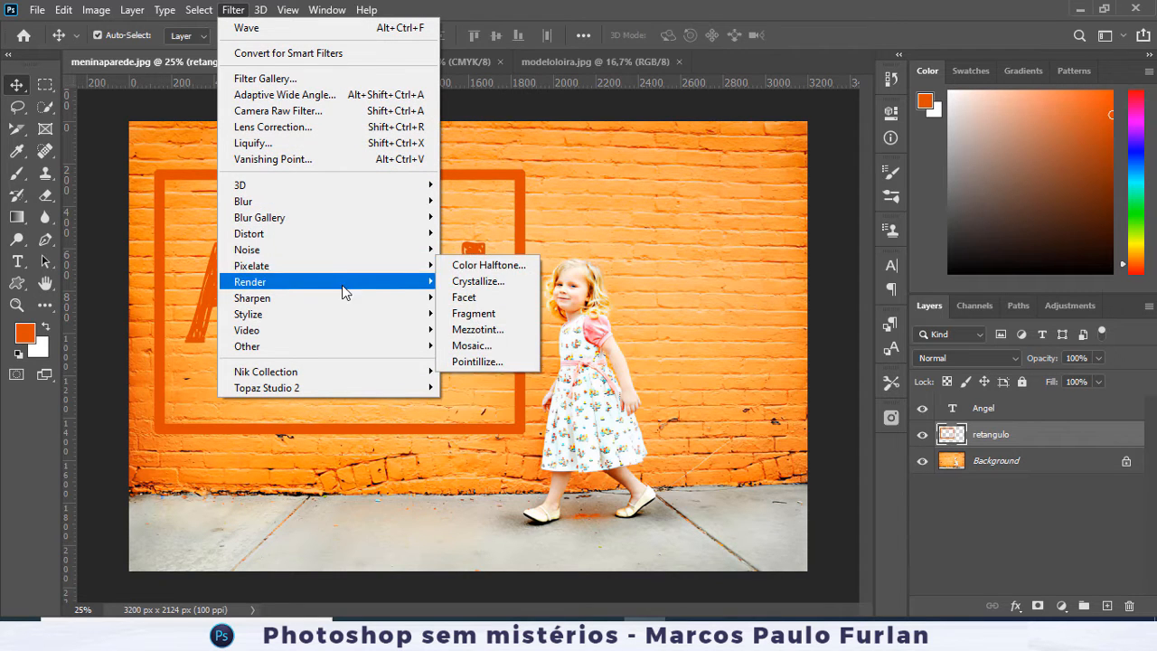
{"action": "mouse_move", "coordinate": [353, 241]}
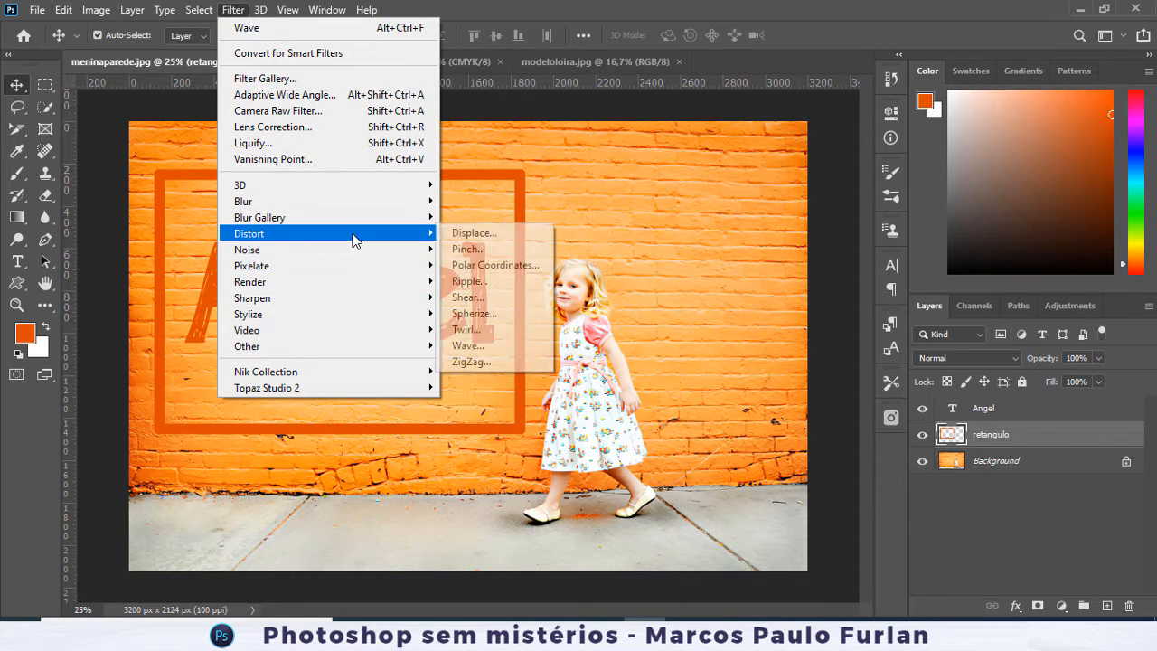
{"action": "left_click", "coordinate": [532, 345]}
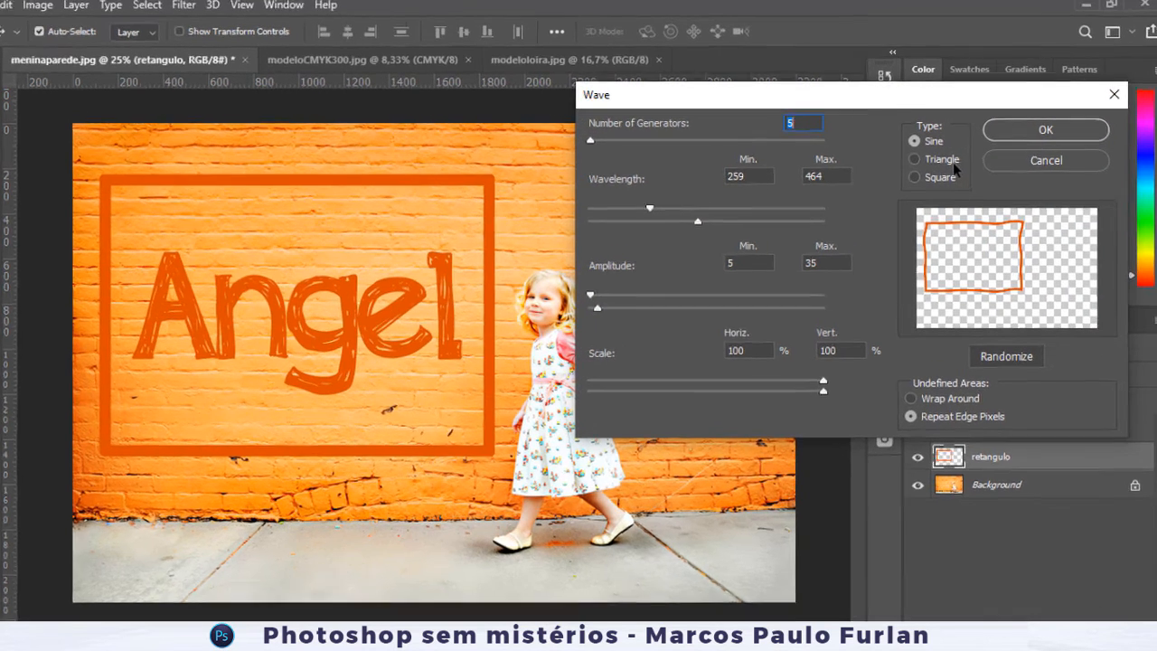
{"action": "left_click", "coordinate": [920, 155]}
{"action": "left_click", "coordinate": [920, 172]}
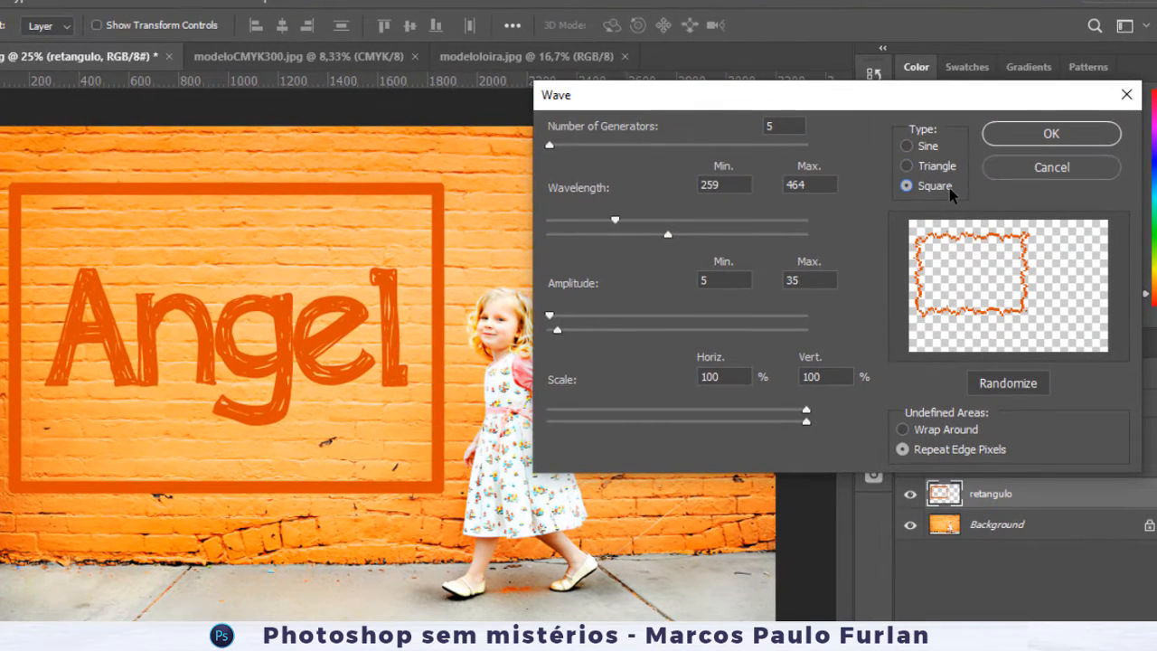
{"action": "left_click", "coordinate": [940, 168]}
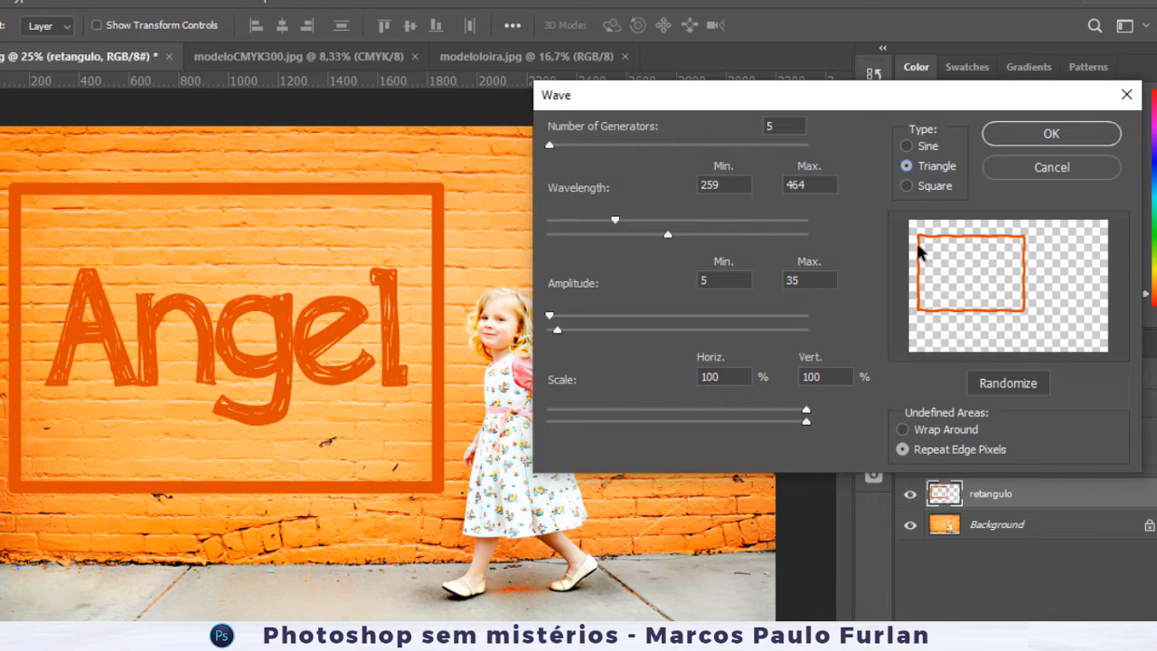
{"action": "left_click", "coordinate": [1035, 132]}
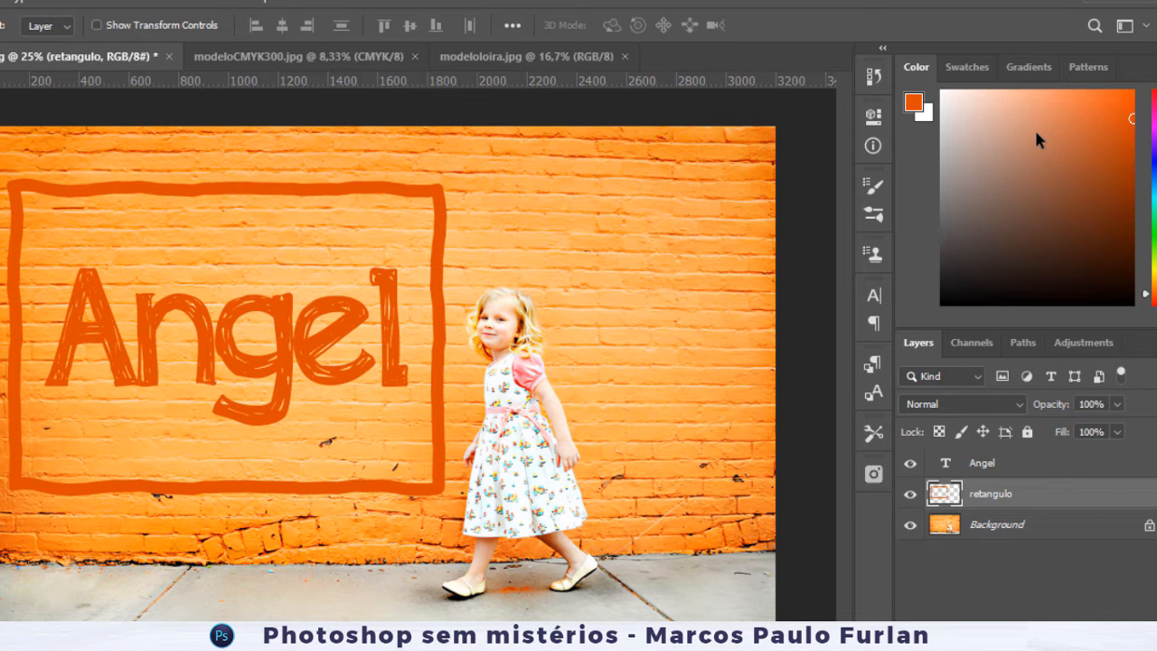
- Select the Angel text layer and choose Filter > Distort > Wave for it
{"action": "left_click", "coordinate": [1030, 459]}
{"action": "left_click", "coordinate": [100, 4]}
{"action": "mouse_move", "coordinate": [145, 258]}
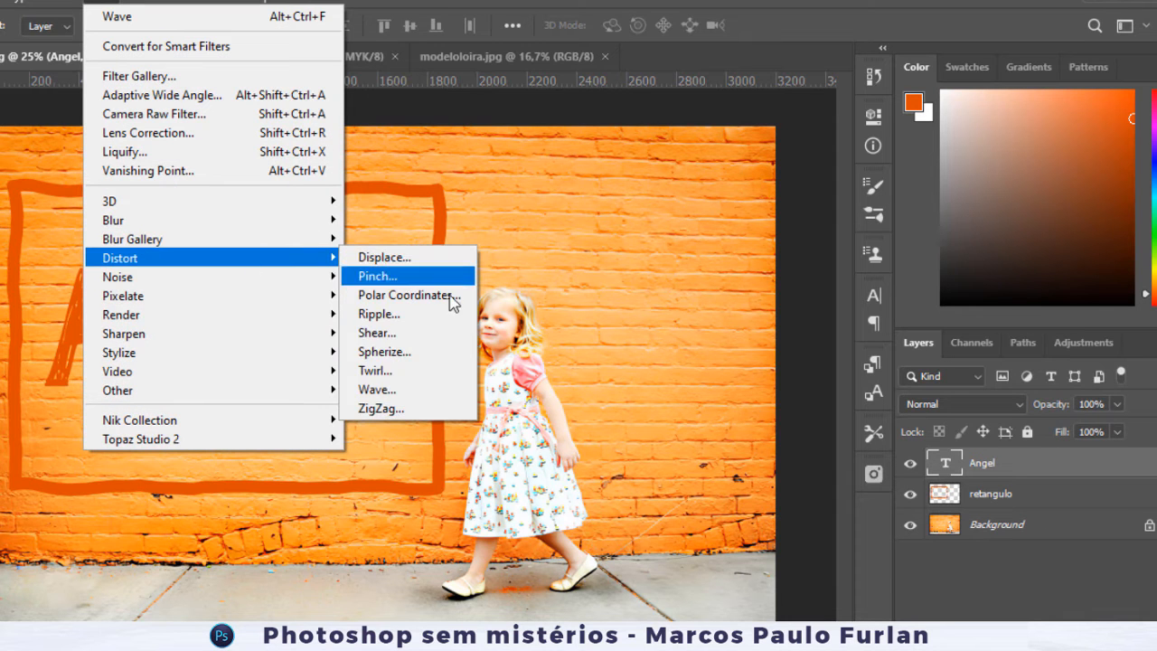
{"action": "left_click", "coordinate": [446, 404]}
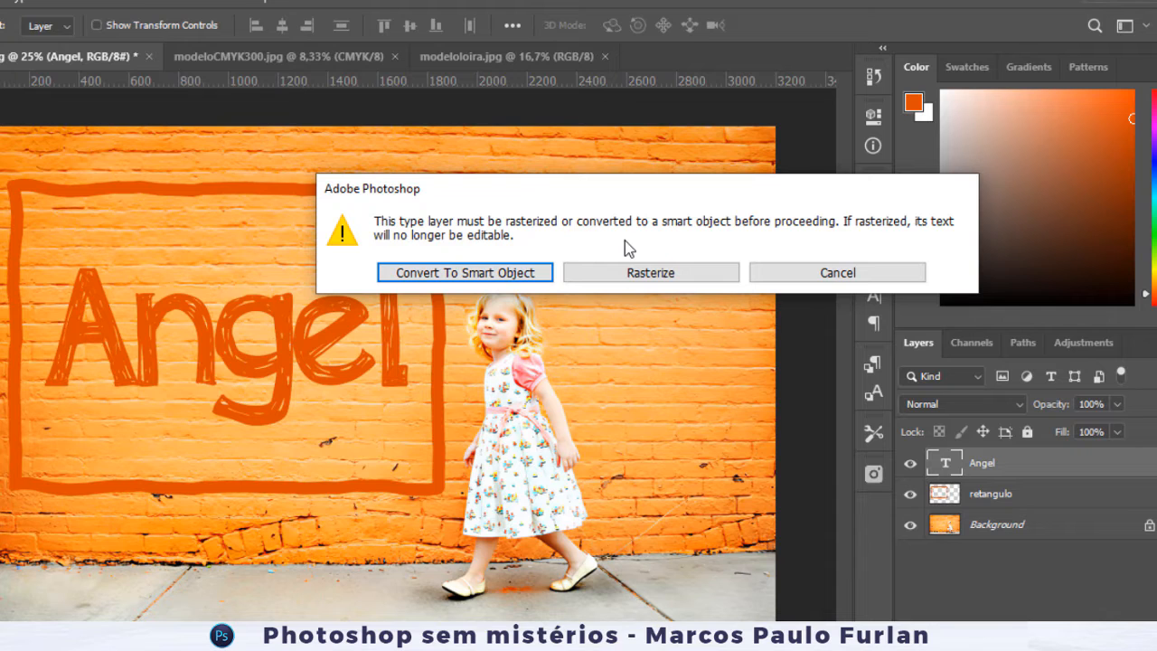
- Convert Angel to a smart object and apply Wave with 16 generators and amplitude 1–17
{"action": "left_click_drag", "start_coordinate": [643, 202], "coordinate": [401, 168]}
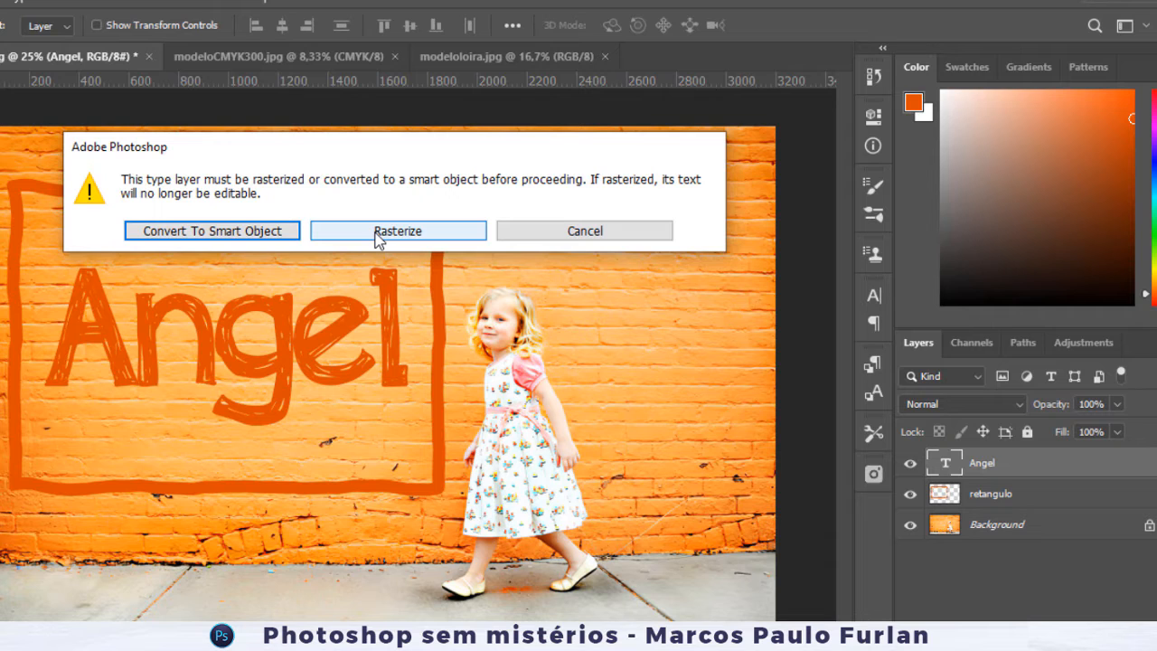
{"action": "left_click", "coordinate": [259, 231]}
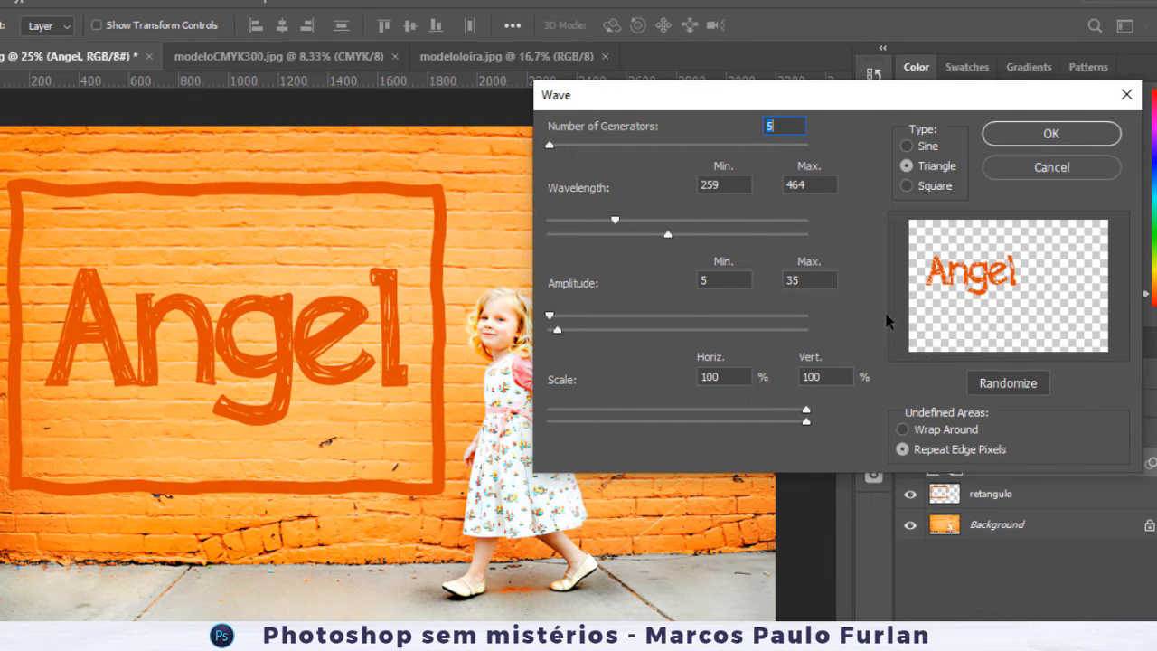
{"action": "mouse_move", "coordinate": [550, 146]}
{"action": "left_mouse_down"}
{"action": "mouse_move", "coordinate": [560, 147]}
{"action": "mouse_move", "coordinate": [550, 148]}
{"action": "left_mouse_up"}
{"action": "left_click_drag", "start_coordinate": [549, 146], "coordinate": [553, 146]}
{"action": "mouse_move", "coordinate": [551, 316]}
{"action": "left_mouse_down"}
{"action": "mouse_move", "coordinate": [579, 332]}
{"action": "mouse_move", "coordinate": [552, 331]}
{"action": "left_mouse_up"}
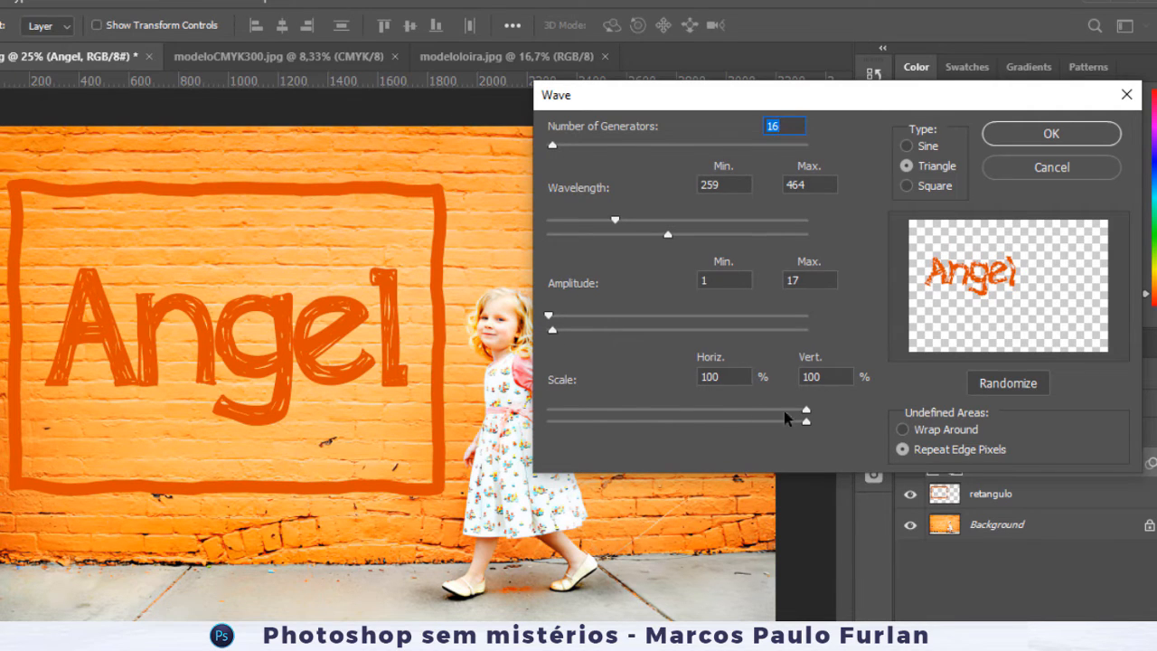
{"action": "left_click", "coordinate": [1026, 132]}
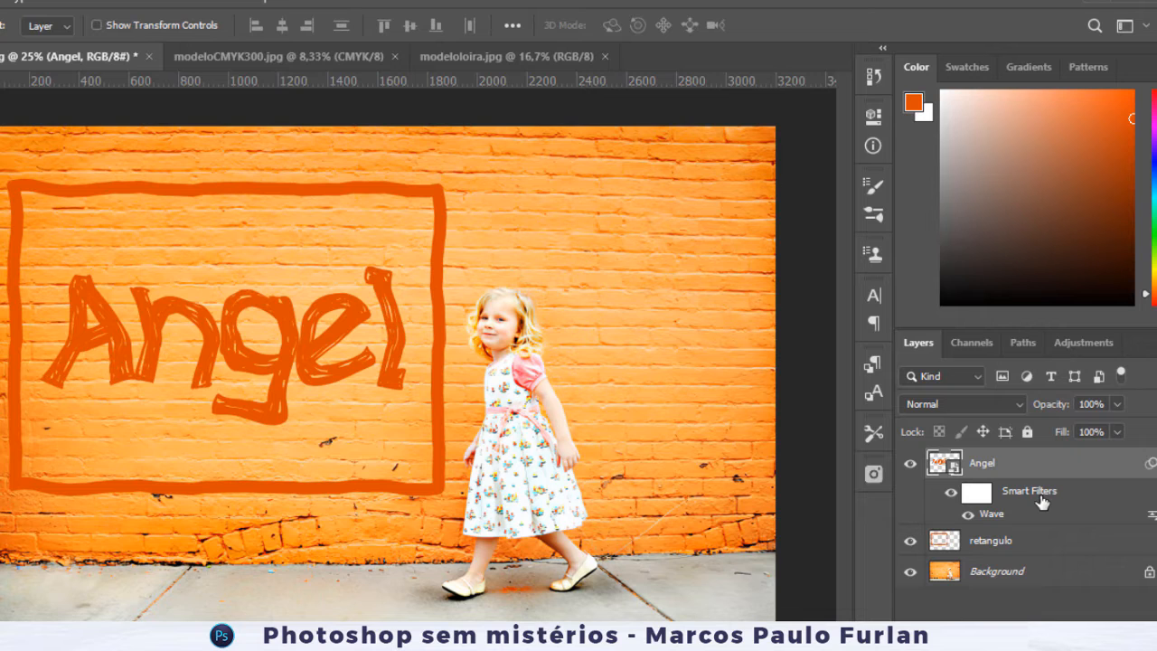
{"action": "left_click", "coordinate": [951, 493]}
{"action": "left_click", "coordinate": [951, 493]}
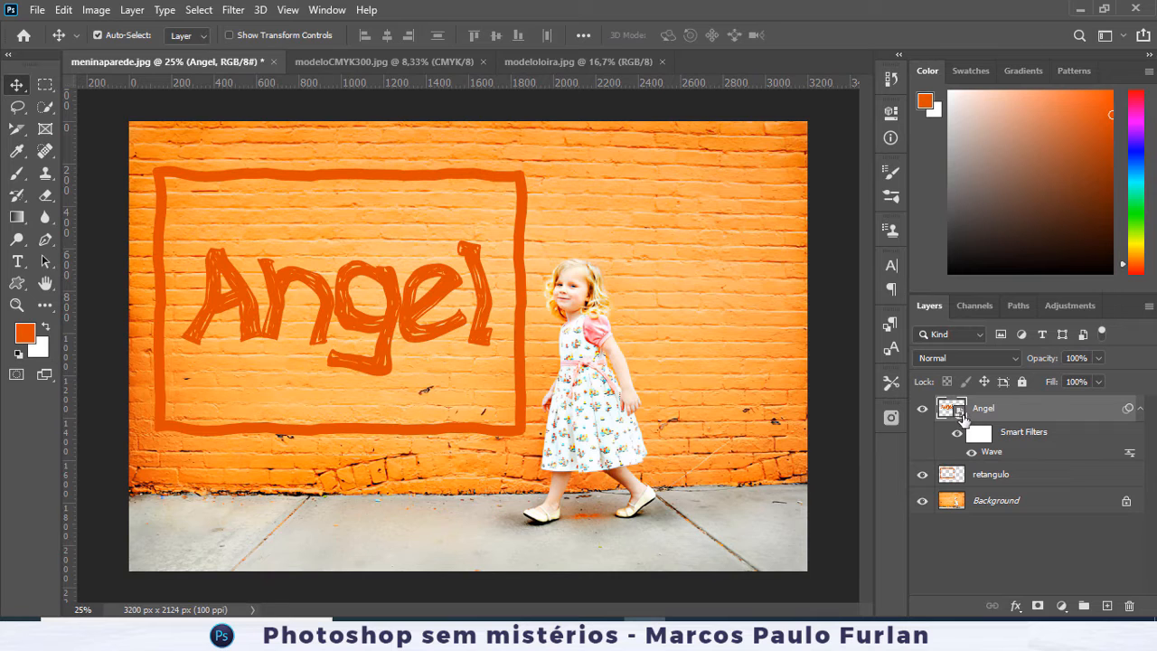
{"action": "double_click", "coordinate": [959, 413]}
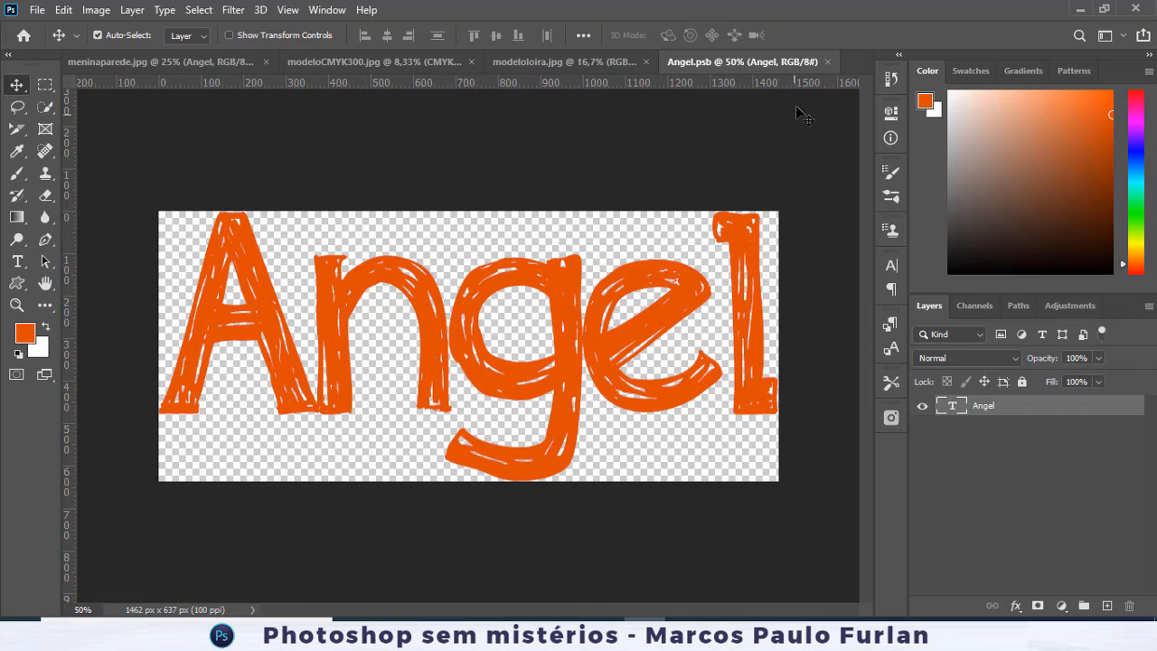
{"action": "left_click", "coordinate": [826, 60]}
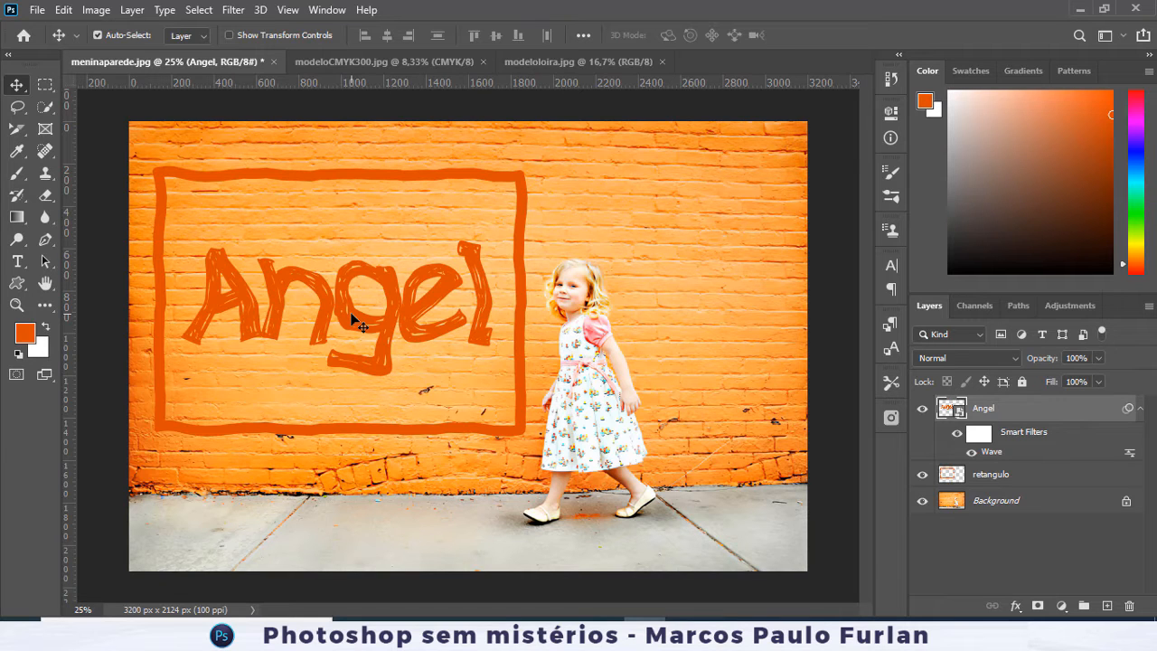
{"action": "double_click", "coordinate": [993, 453]}
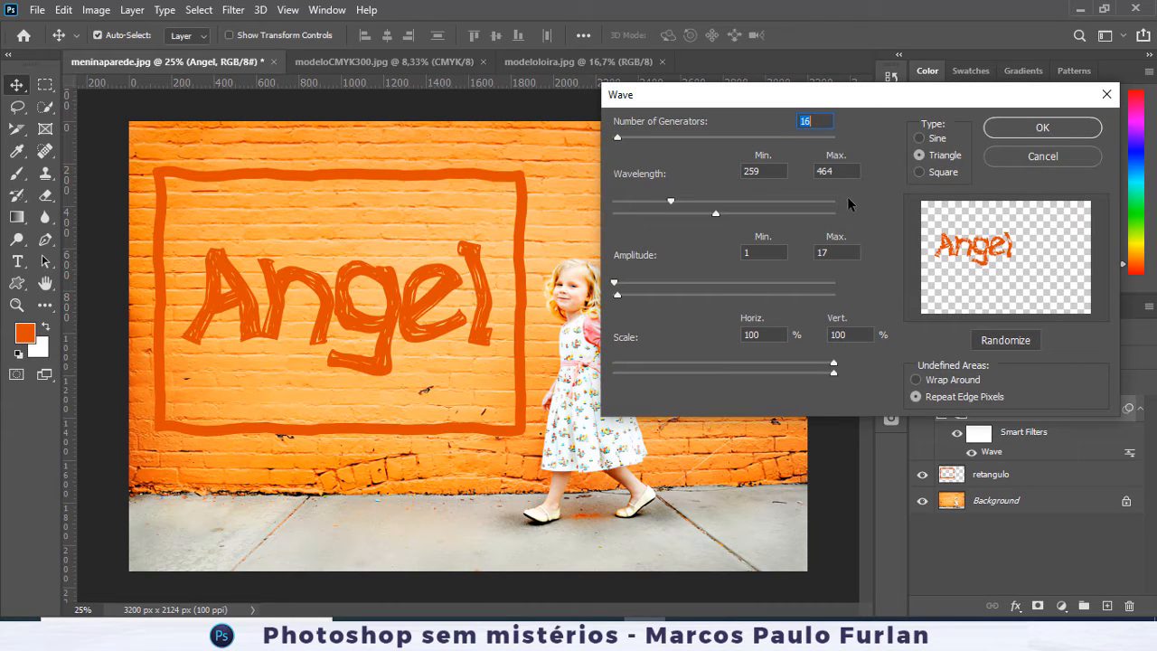
{"action": "left_click", "coordinate": [1058, 159]}
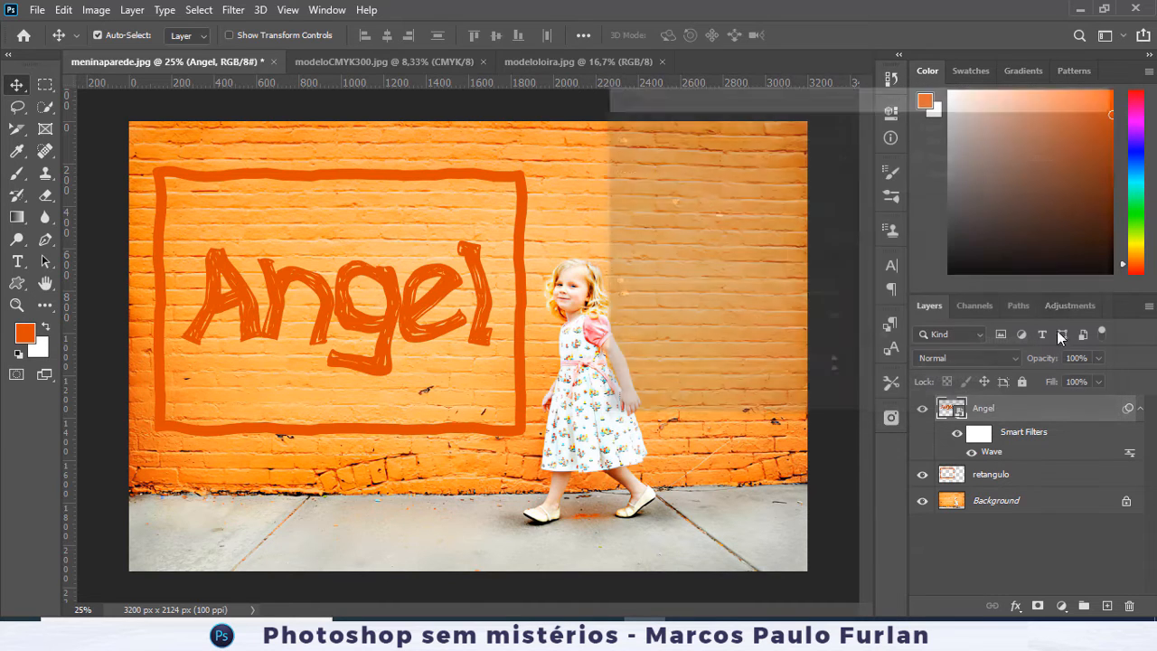
- Apply a curved Shear to the Angel text, nudge it left, and hide Wave to compare
{"action": "left_click", "coordinate": [233, 10]}
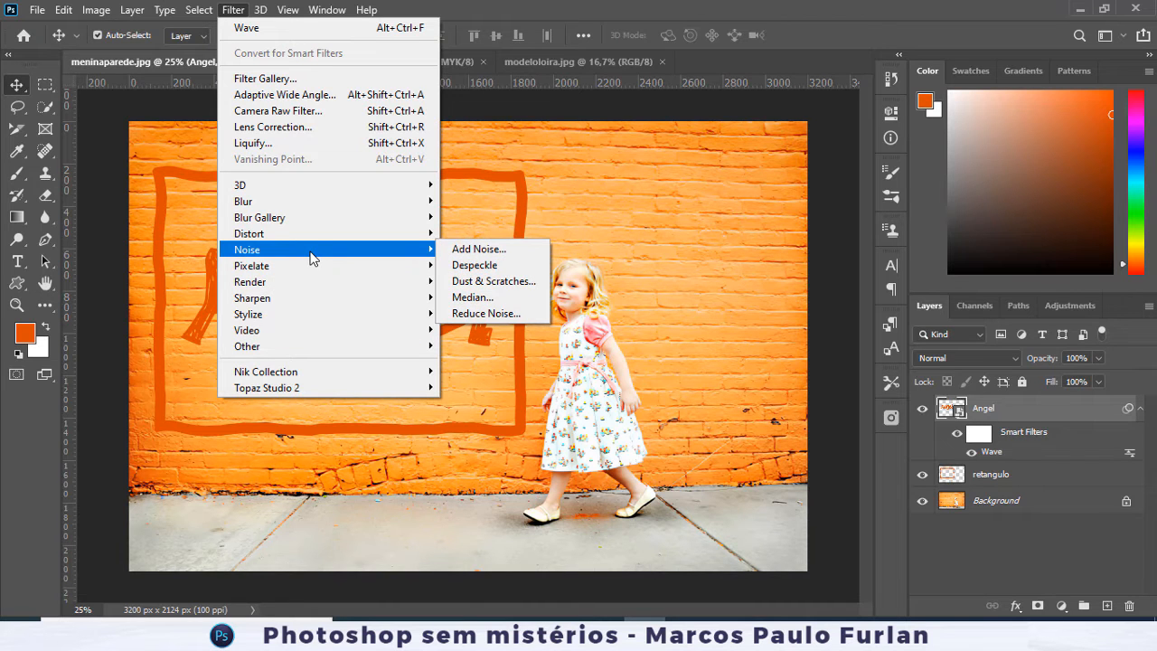
{"action": "mouse_move", "coordinate": [331, 238]}
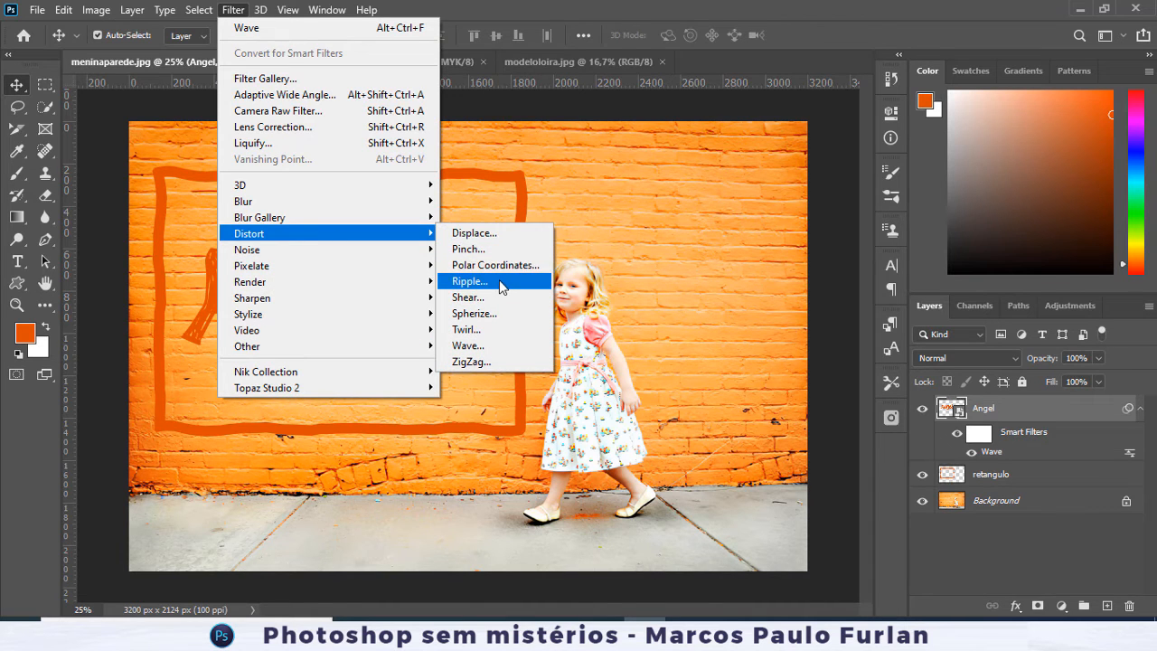
{"action": "left_click", "coordinate": [496, 301]}
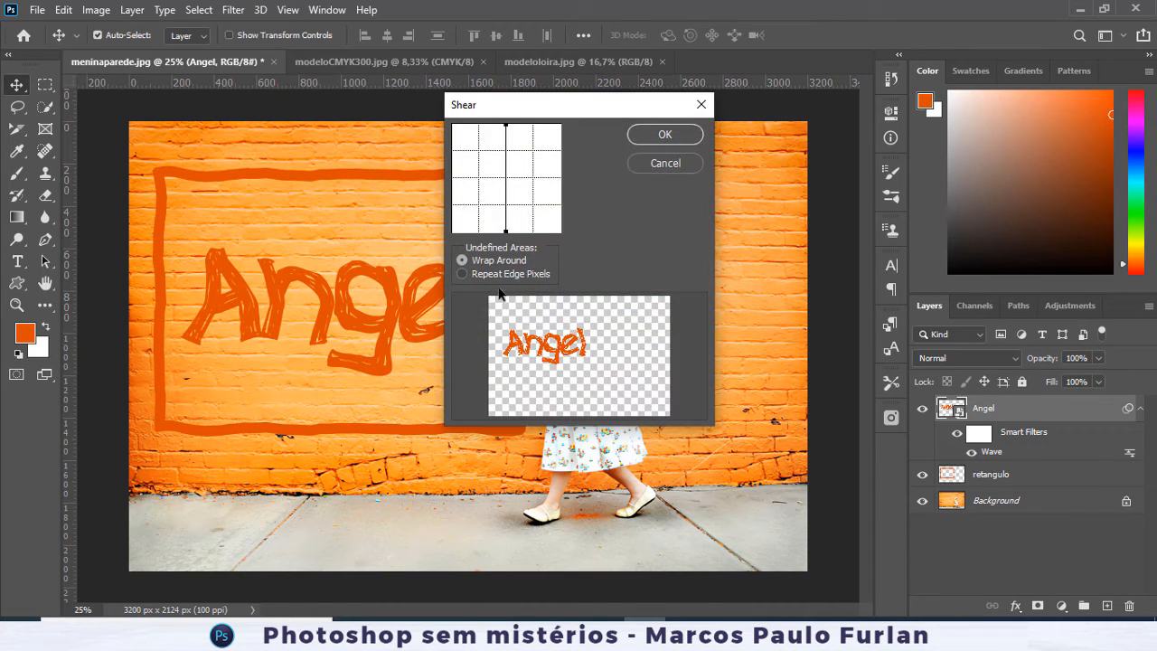
{"action": "left_click_drag", "start_coordinate": [506, 230], "coordinate": [507, 187]}
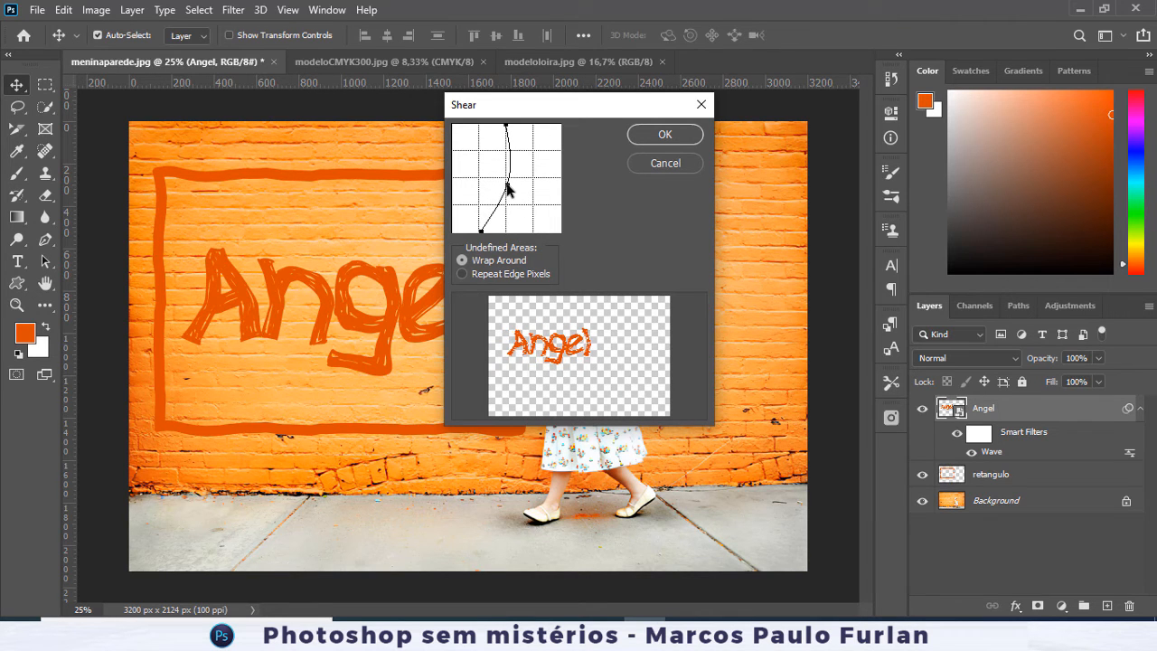
{"action": "left_click", "coordinate": [667, 135]}
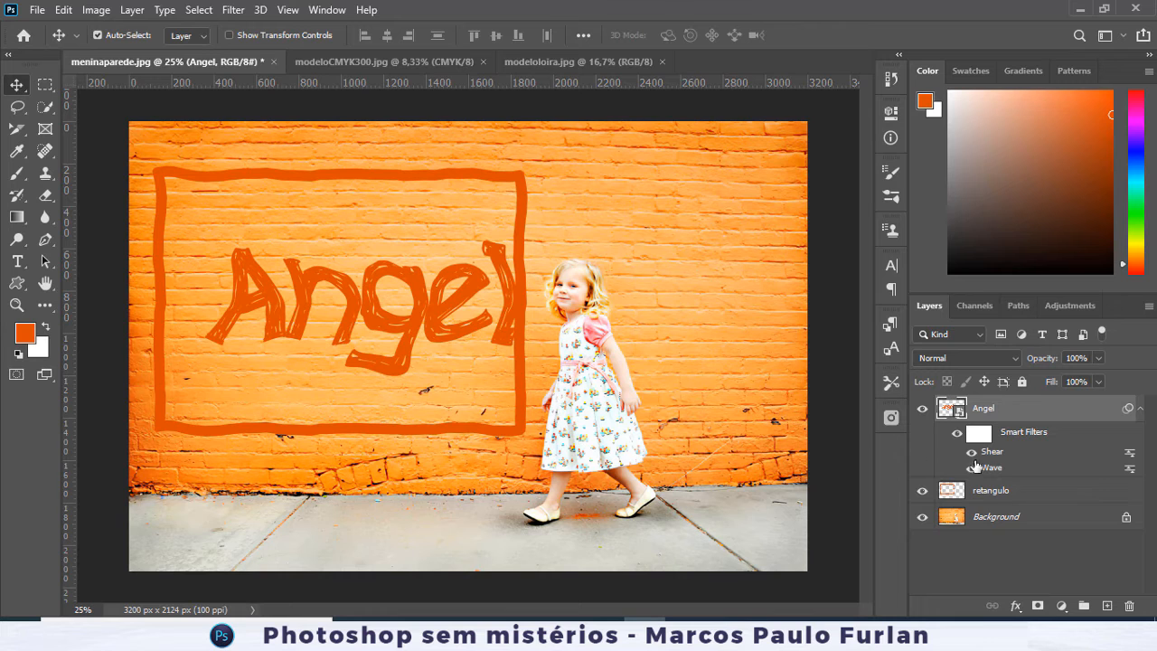
{"action": "left_click_drag", "start_coordinate": [512, 340], "coordinate": [488, 339]}
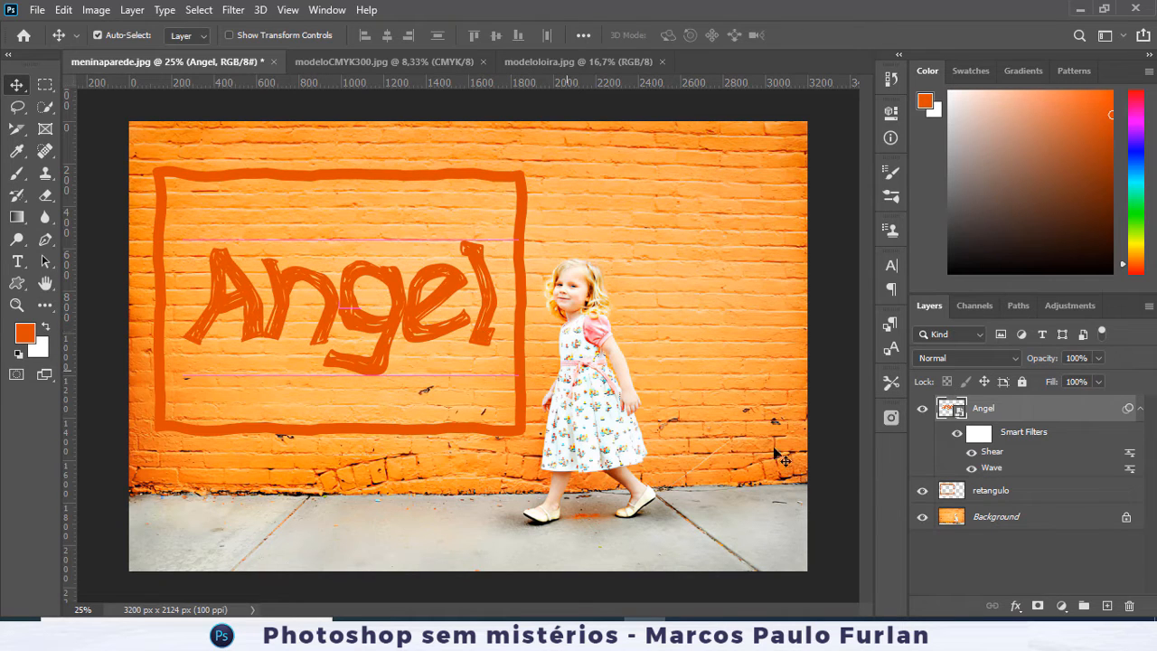
{"action": "left_click", "coordinate": [972, 467]}
- Re-enable the Wave filter and set both the Angel text and retangulo frame to Color Burn
{"action": "left_click", "coordinate": [971, 467]}
{"action": "left_click", "coordinate": [1016, 364]}
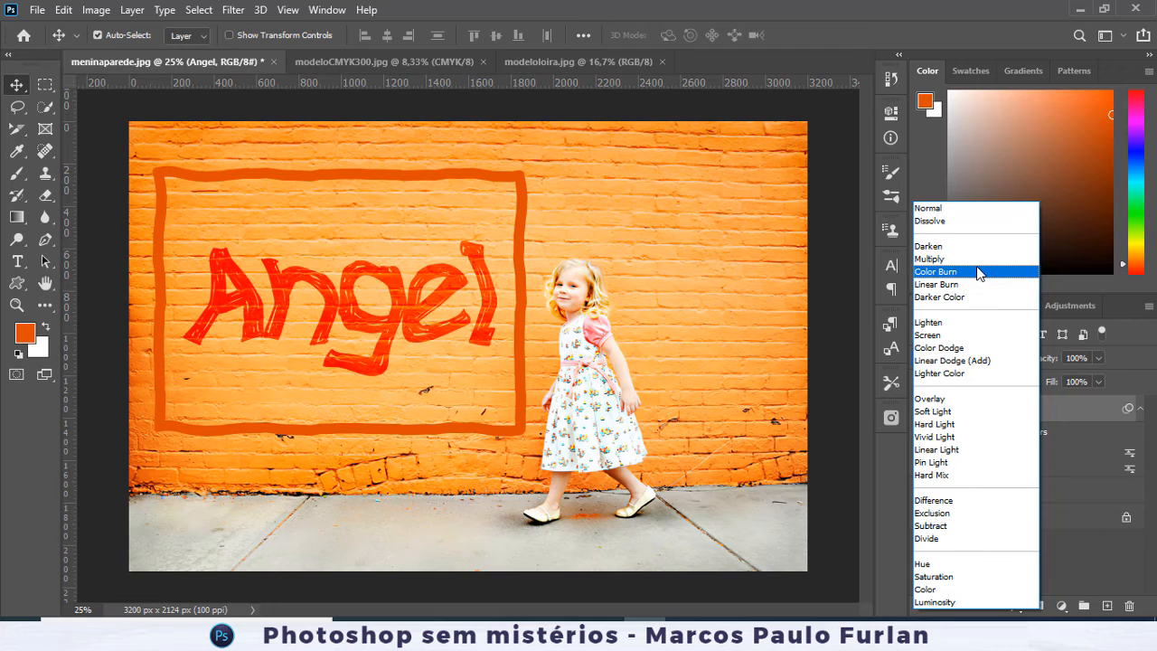
{"action": "key", "text": "Escape"}
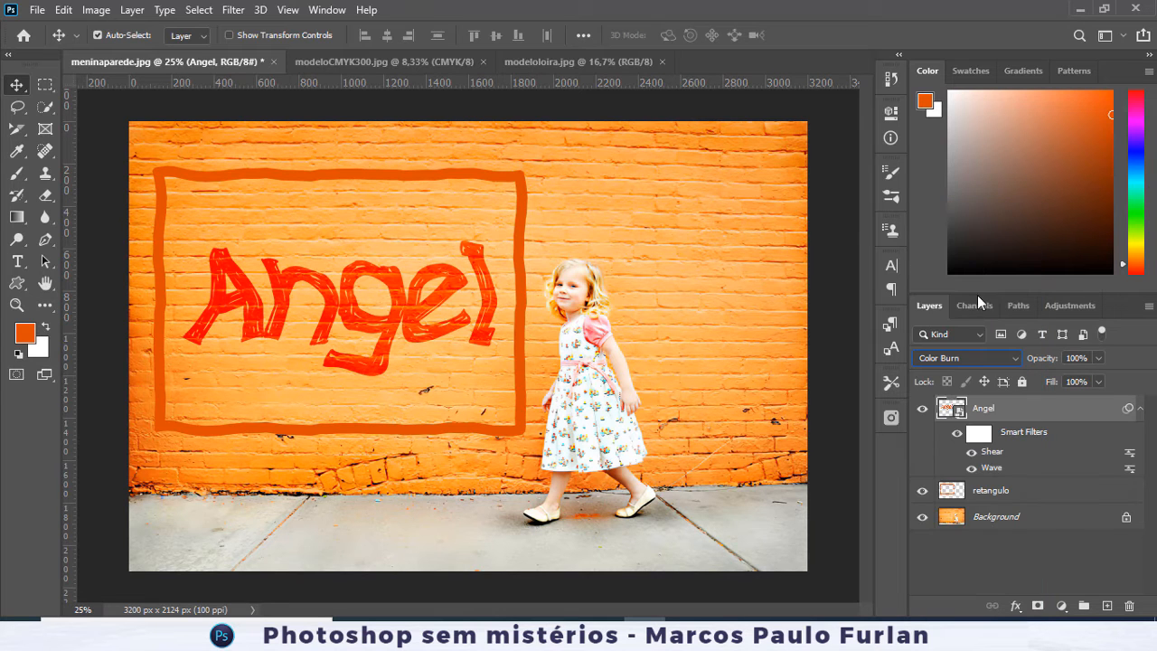
{"action": "left_click", "coordinate": [1014, 493]}
{"action": "left_click", "coordinate": [1011, 364]}
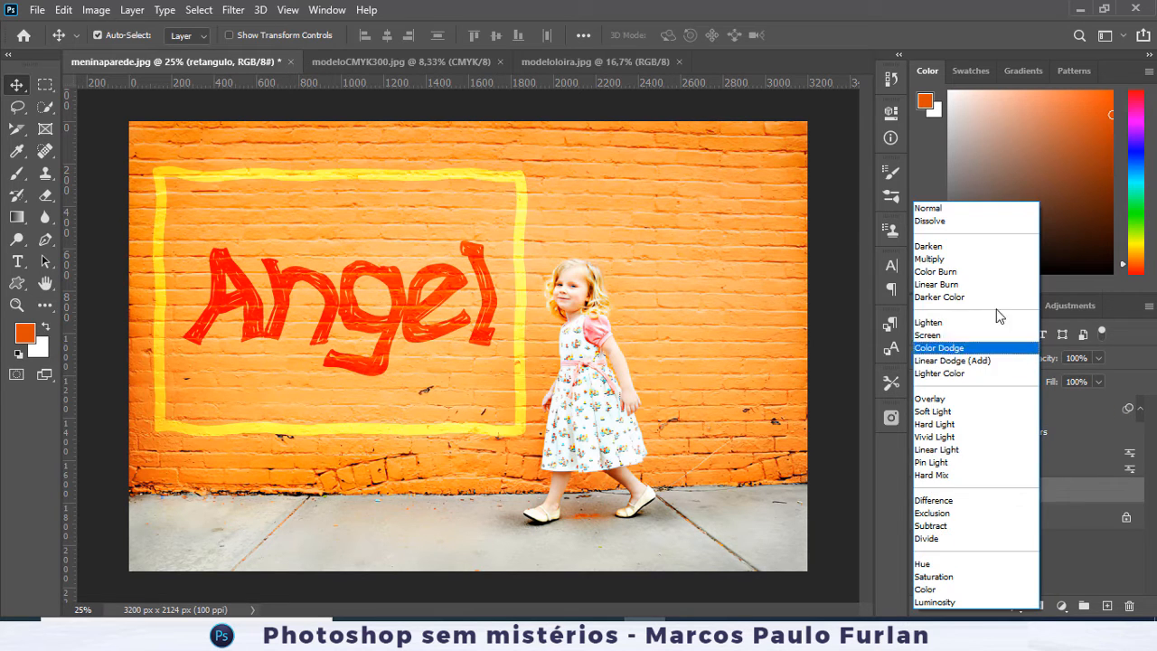
{"action": "left_click", "coordinate": [982, 272]}
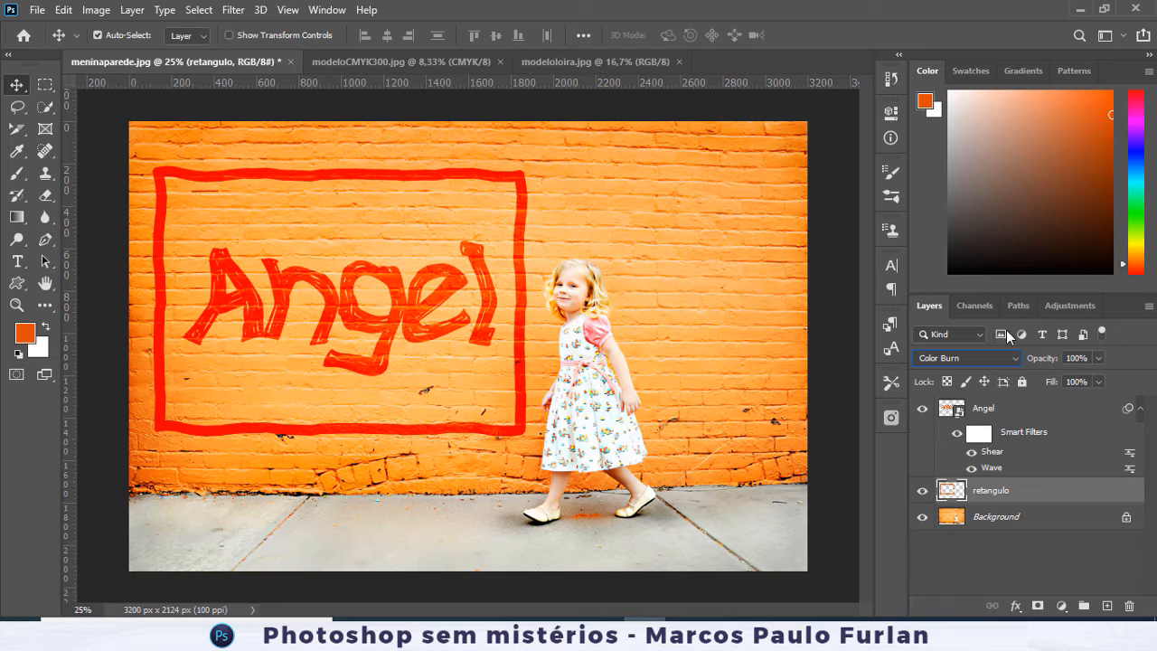
- Set the Fill of the retangulo frame and the Angel lettering to 50%
{"action": "left_click", "coordinate": [1066, 381]}
{"action": "type", "text": "50"}
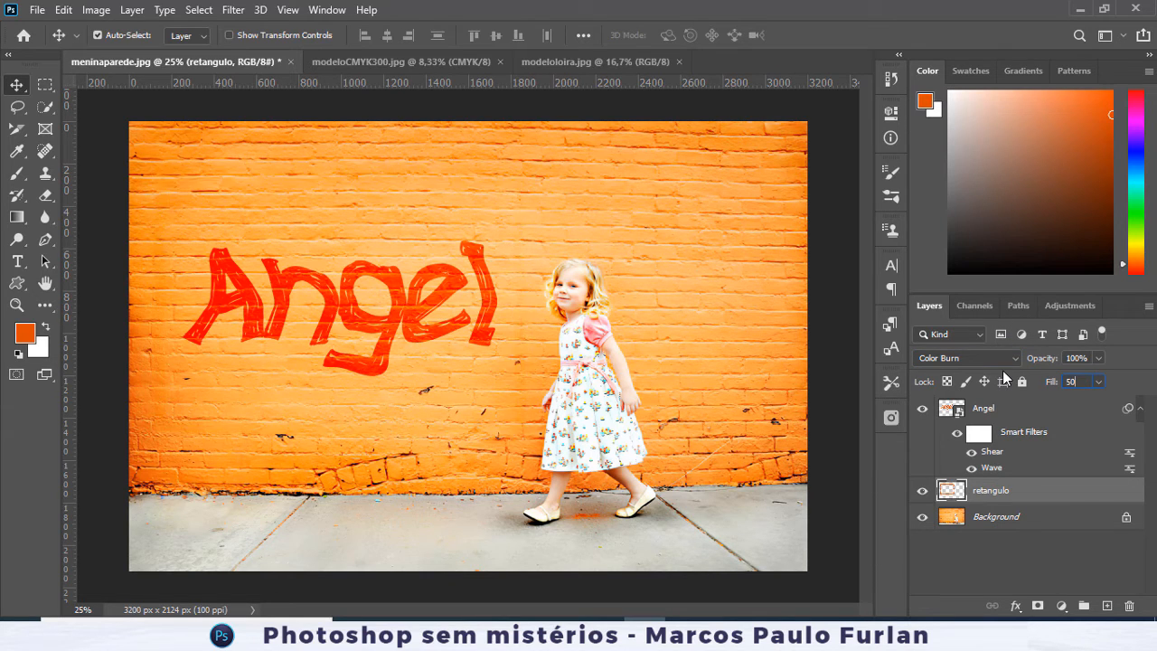
{"action": "left_click", "coordinate": [1007, 413]}
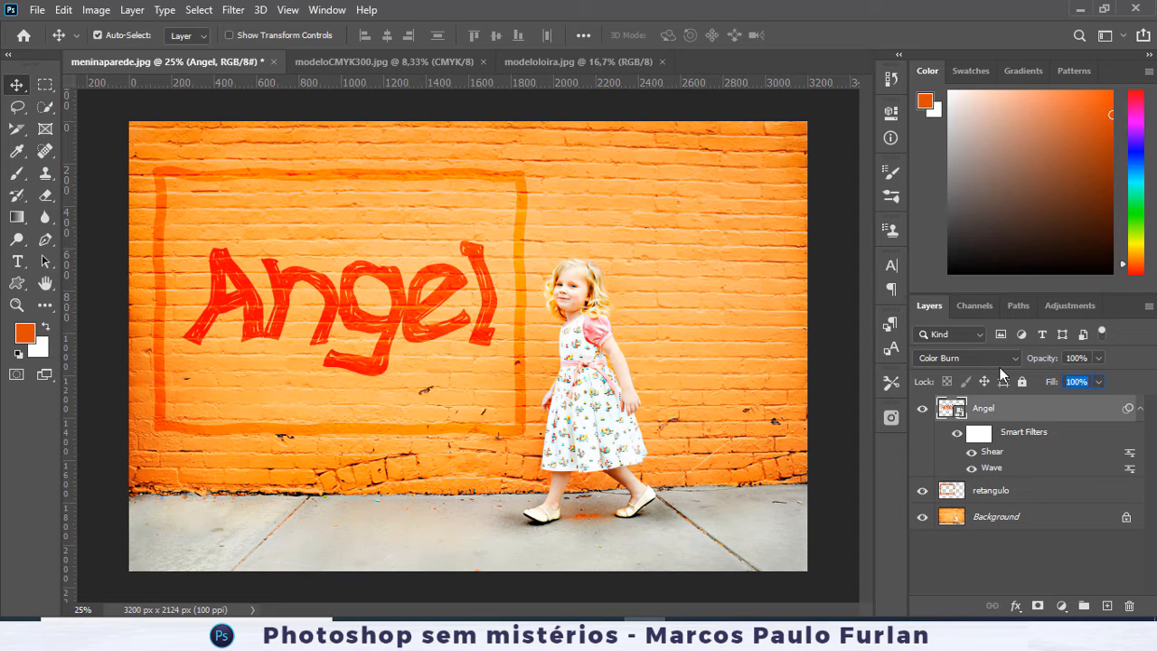
{"action": "type", "text": "50"}
{"action": "key", "text": "Return"}
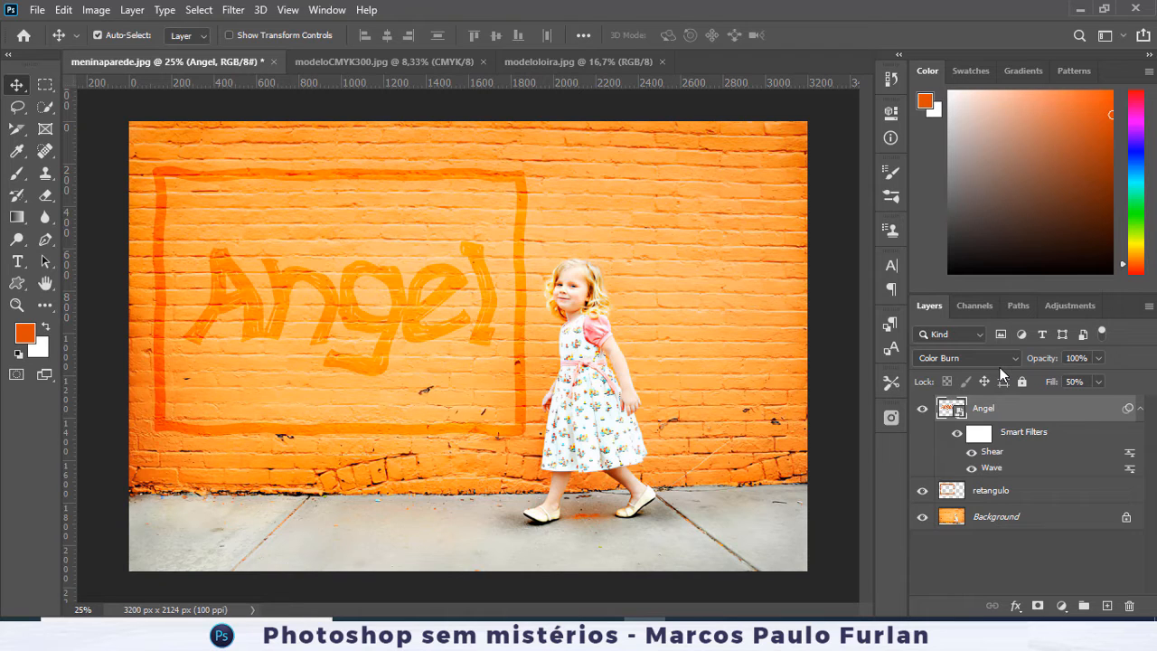
- Add a Drop Shadow layer style to the Angel lettering
{"action": "double_click", "coordinate": [1090, 413]}
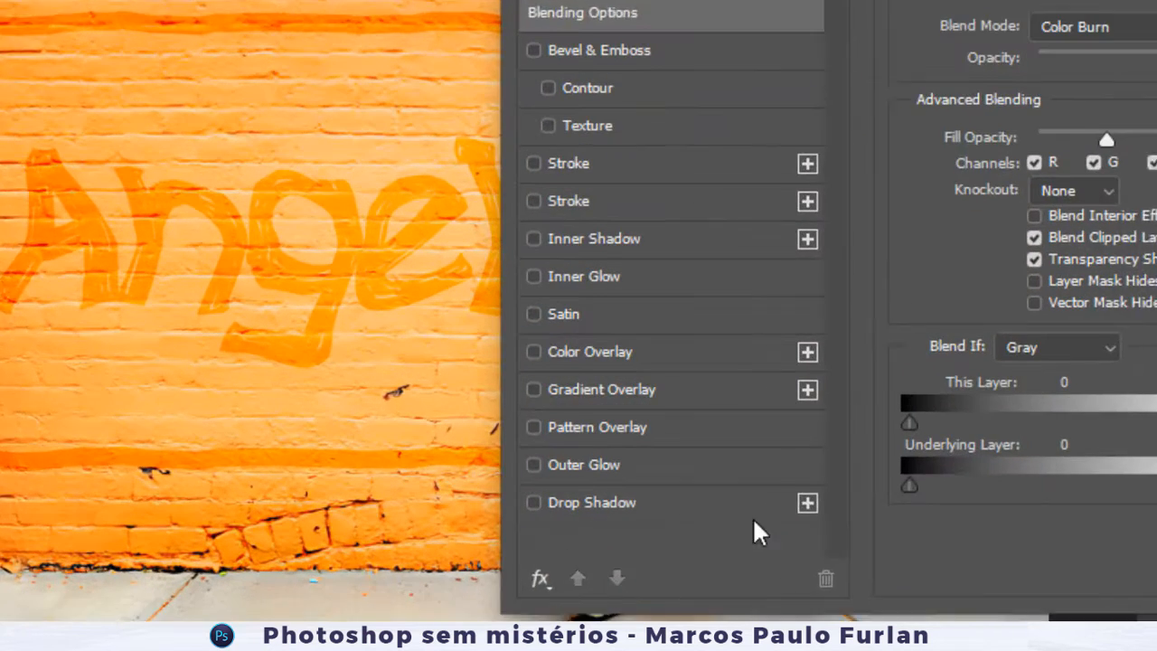
{"action": "left_click", "coordinate": [615, 479]}
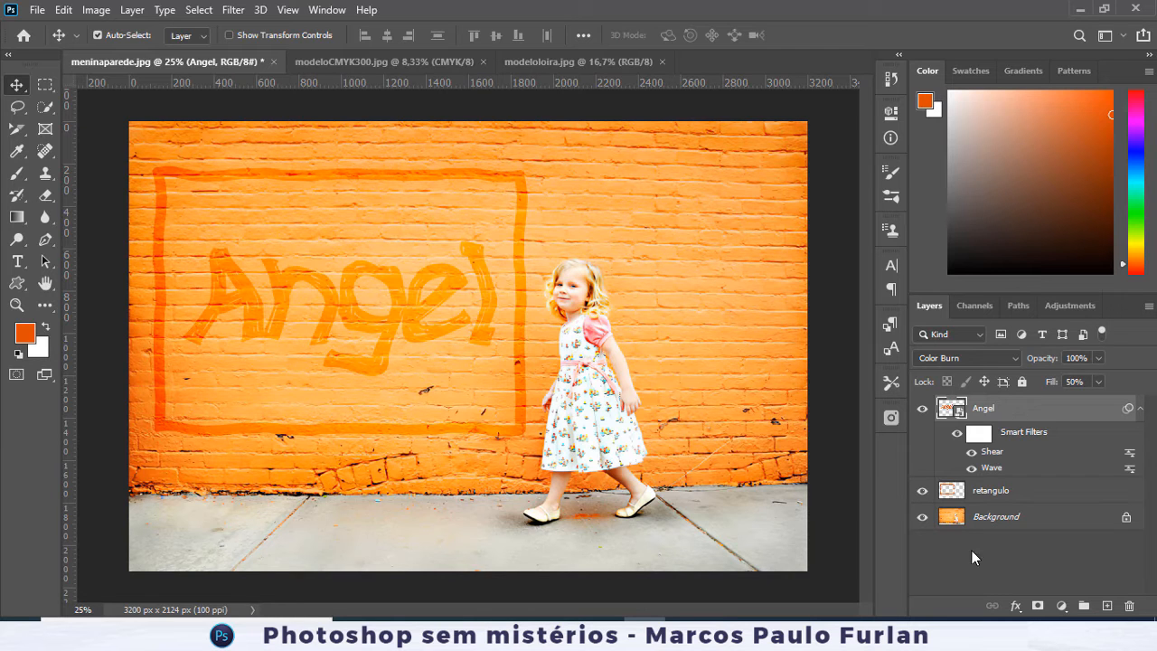
{"action": "double_click", "coordinate": [1101, 412]}
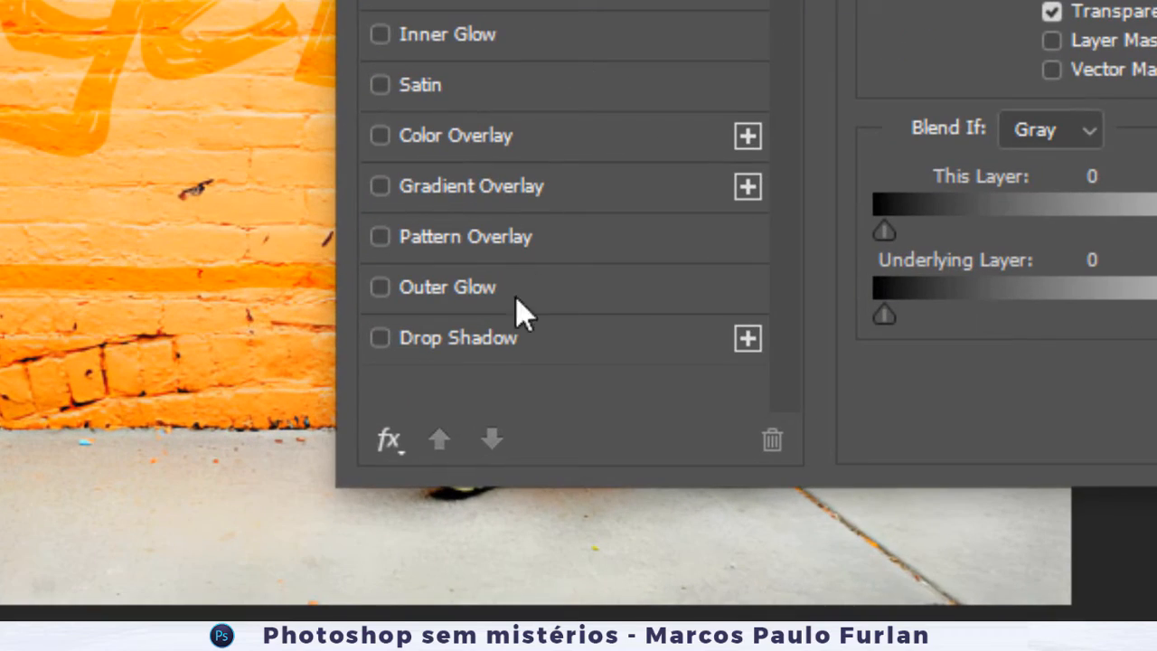
{"action": "left_click", "coordinate": [460, 337]}
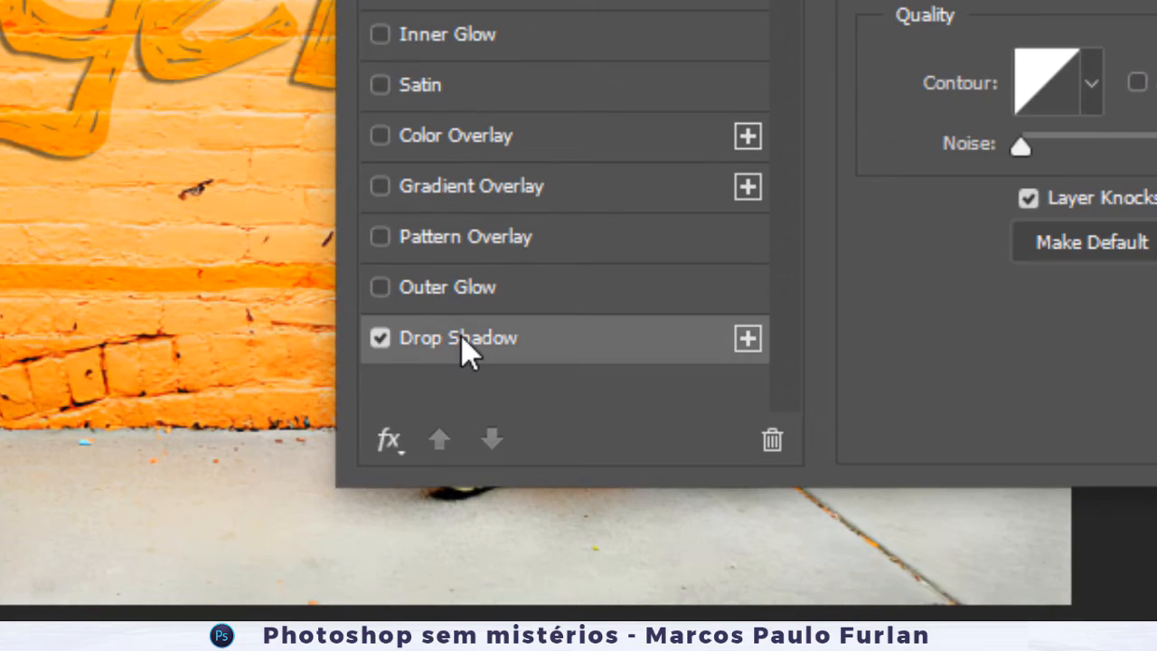
{"action": "left_click", "coordinate": [1082, 171]}
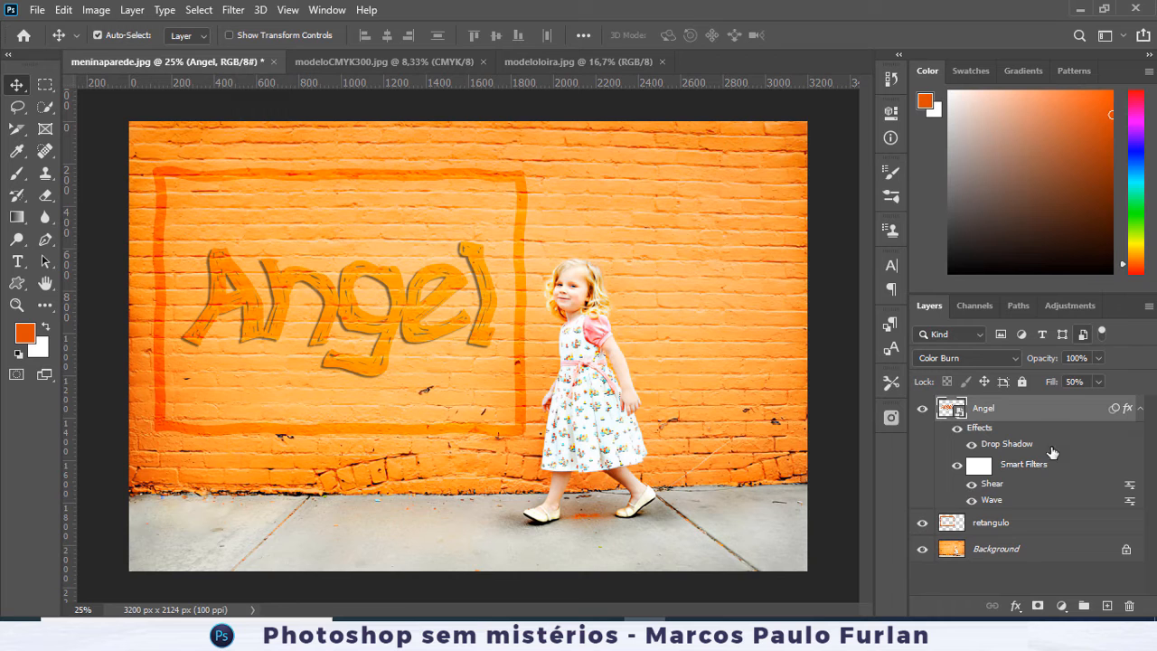
- Add a Drop Shadow layer style to the retangulo frame
{"action": "left_click", "coordinate": [1023, 522]}
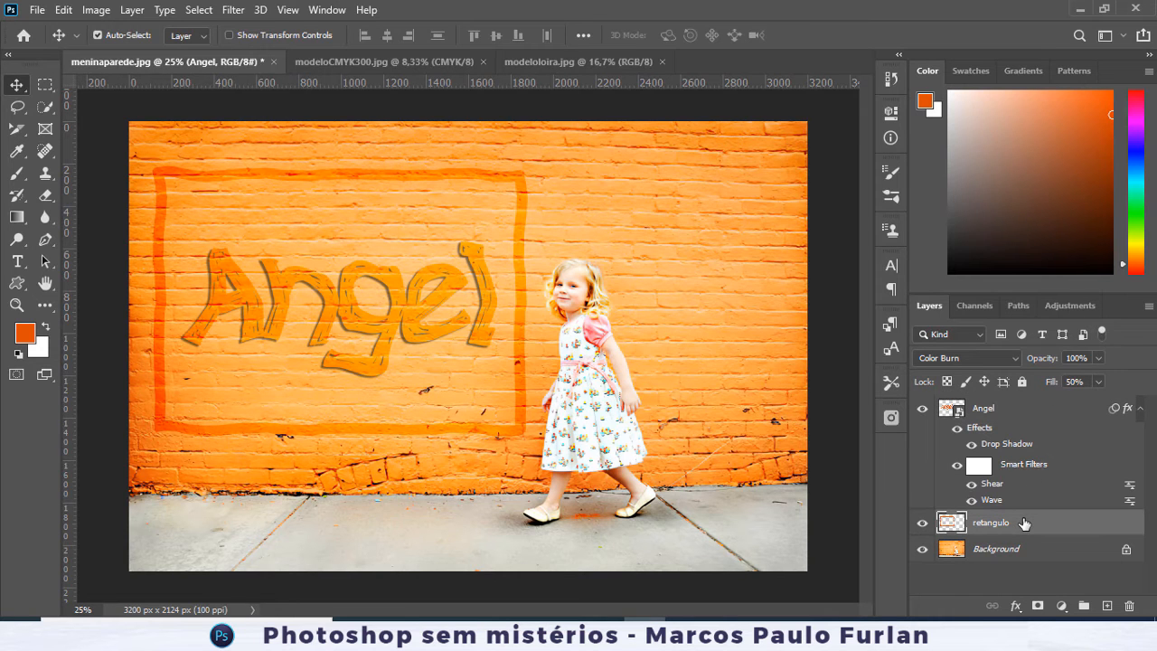
{"action": "double_click", "coordinate": [1023, 522]}
{"action": "left_click", "coordinate": [562, 455]}
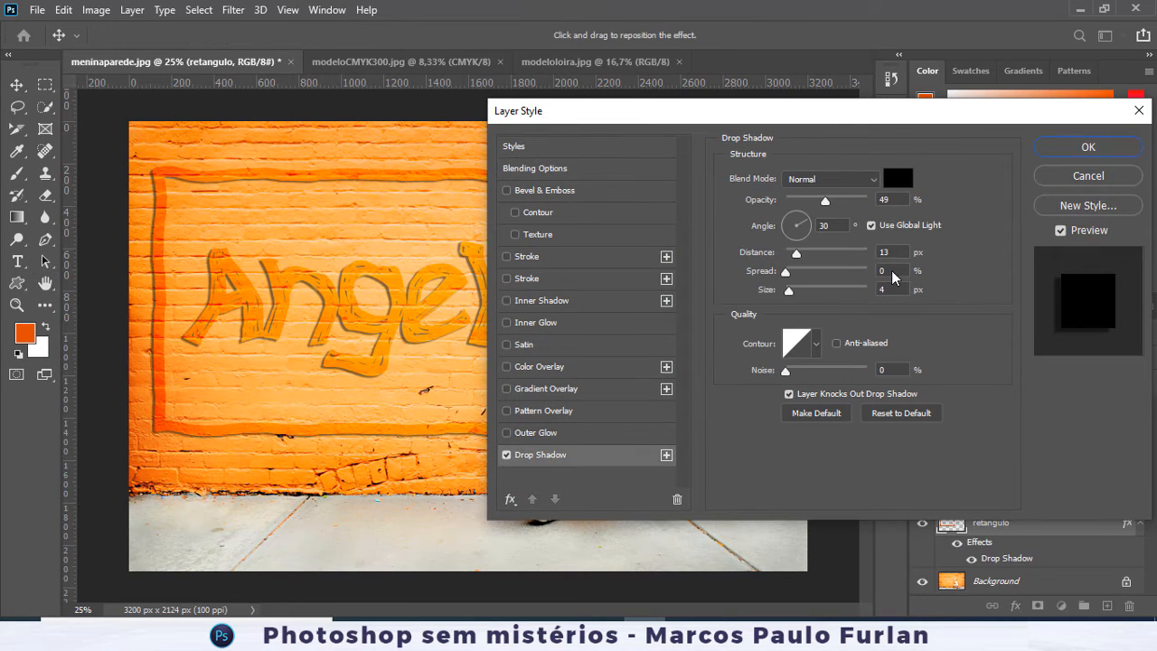
{"action": "left_click", "coordinate": [1088, 146]}
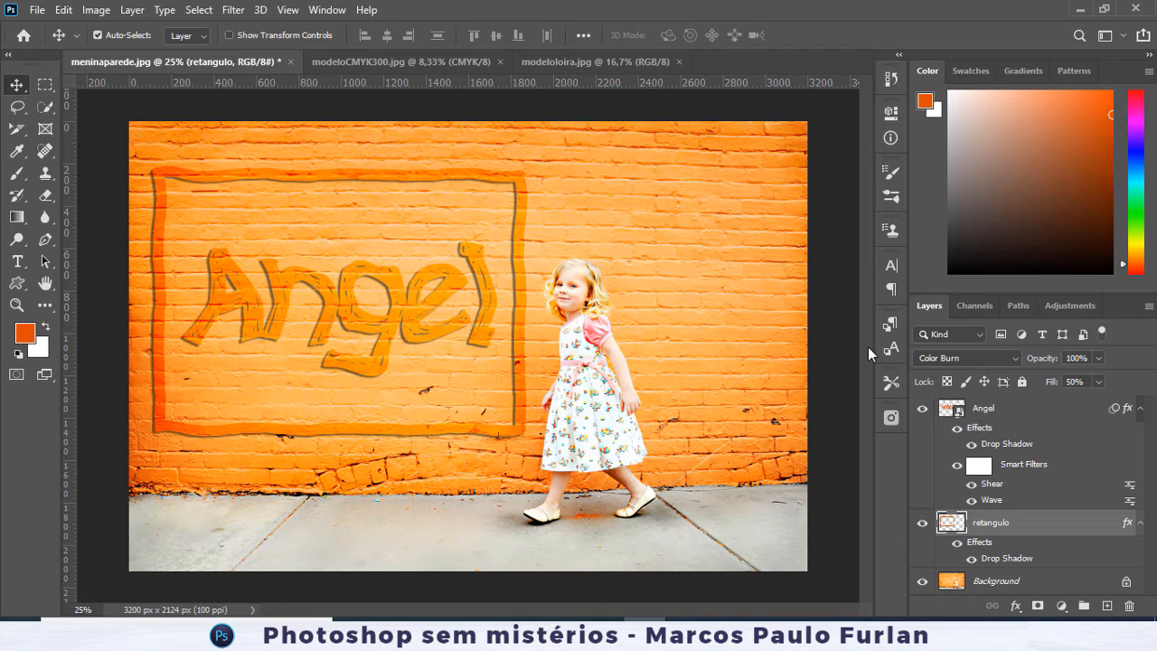
- Close meninaparede.jpg without saving and bring up modeloCMYK300.jpg
{"action": "left_click", "coordinate": [291, 61]}
{"action": "left_click", "coordinate": [361, 213]}
{"action": "left_click", "coordinate": [228, 62]}
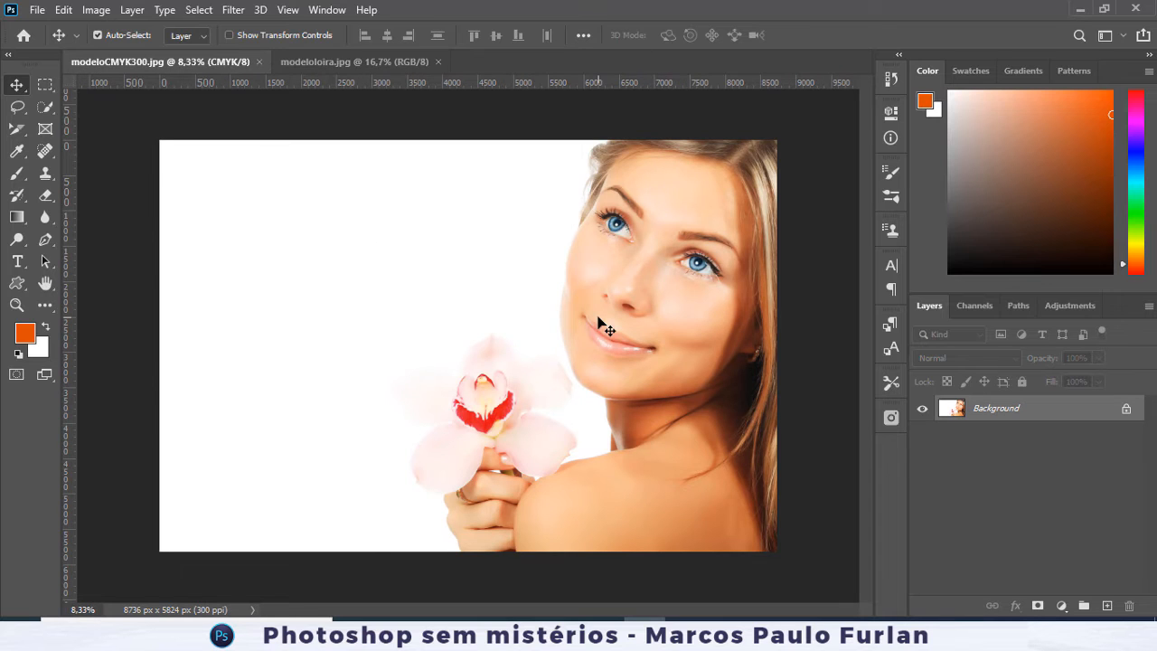
- Test the Vertical Type Tool with a name near the portrait's top-left, then delete that layer
{"action": "left_click", "coordinate": [23, 262]}
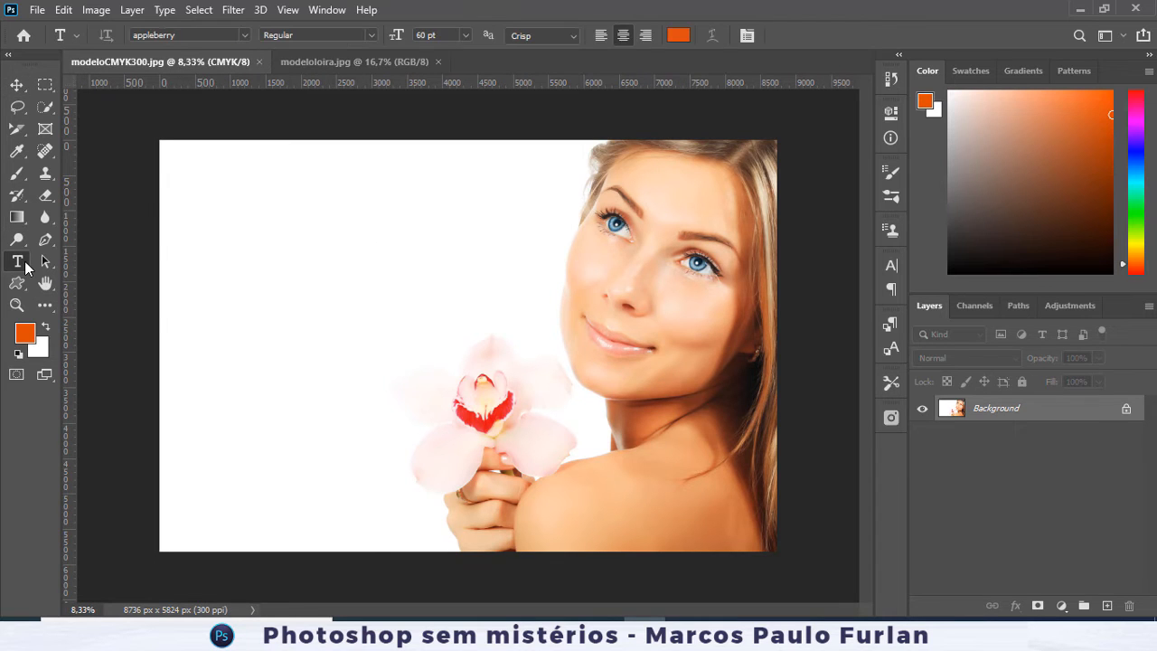
{"action": "right_click", "coordinate": [24, 264]}
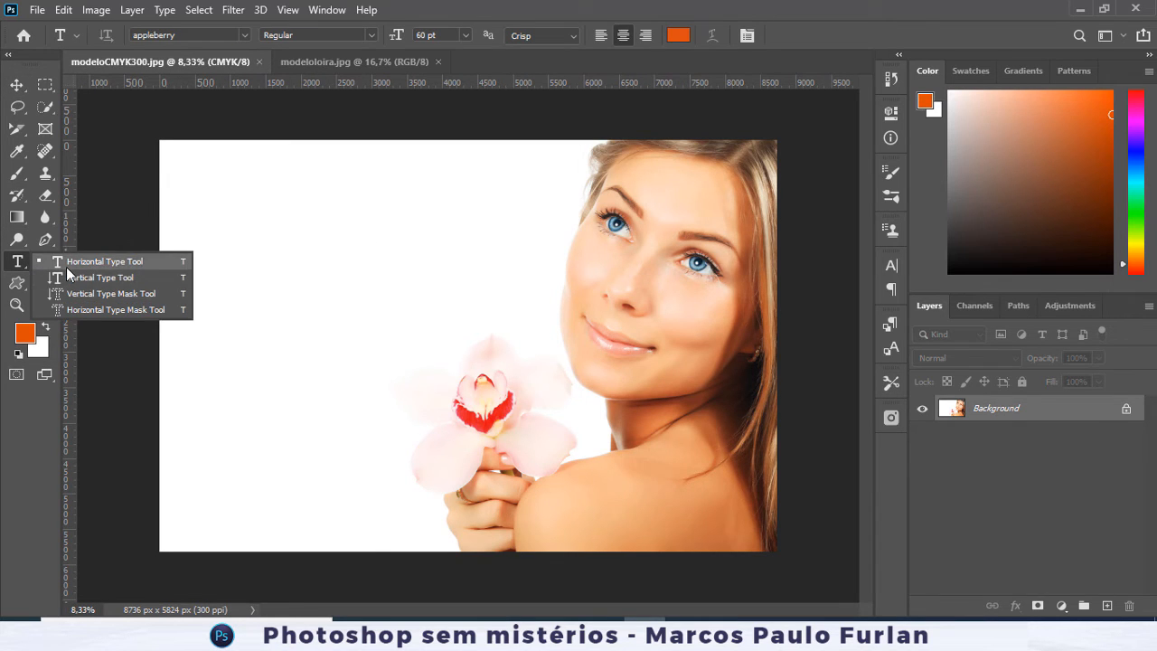
{"action": "left_click", "coordinate": [67, 265]}
{"action": "right_click", "coordinate": [16, 265]}
{"action": "left_click", "coordinate": [72, 277]}
{"action": "left_click", "coordinate": [303, 292]}
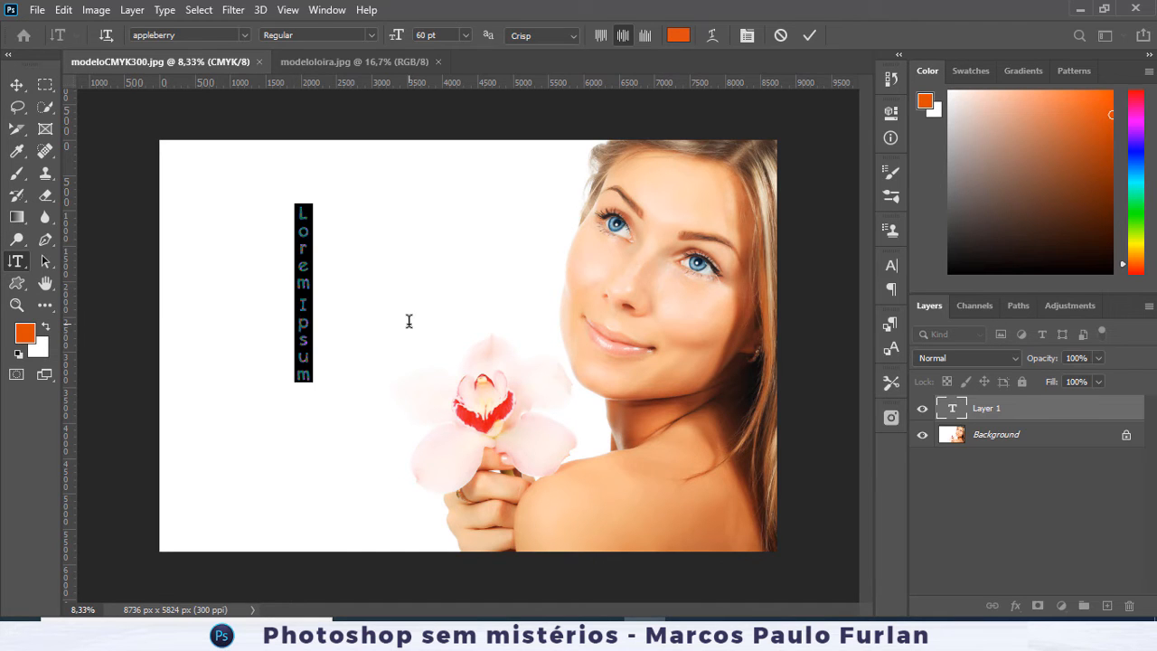
{"action": "type", "text": "Marcos"}
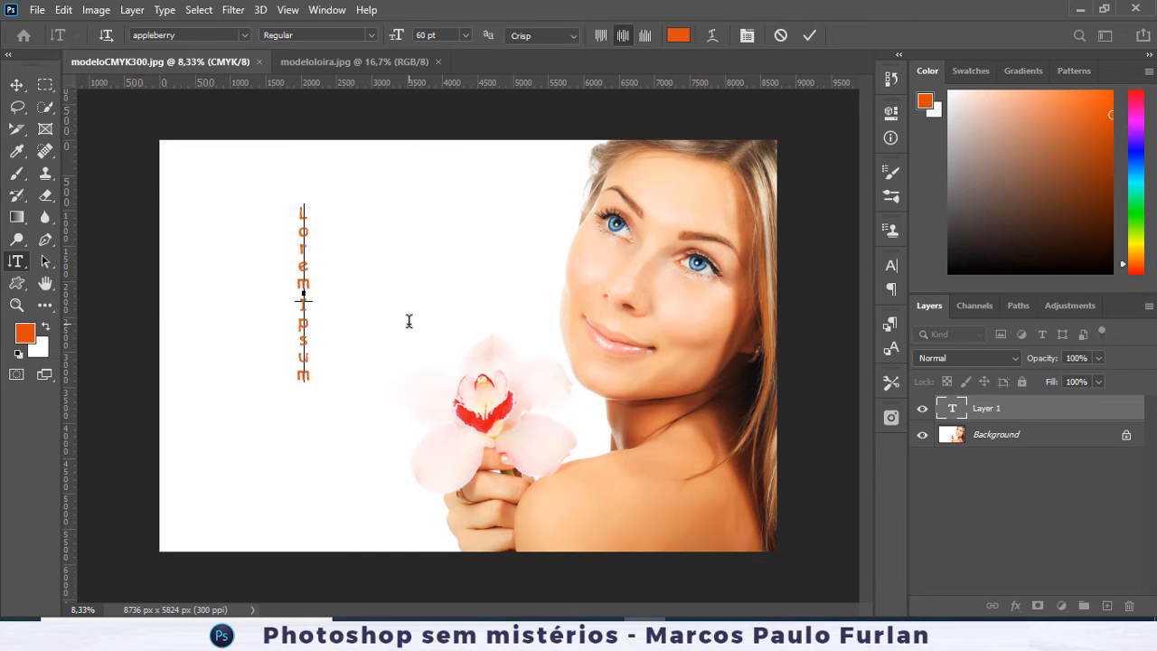
{"action": "type", "text": "Palo"}
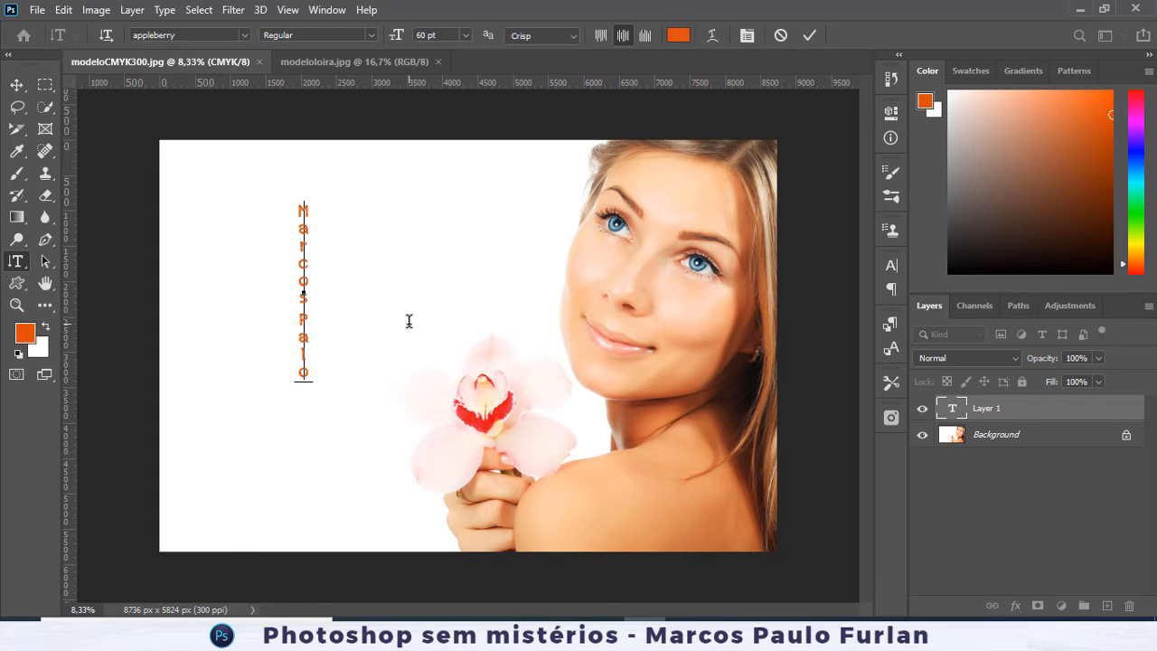
{"action": "key", "text": "BackSpace"}
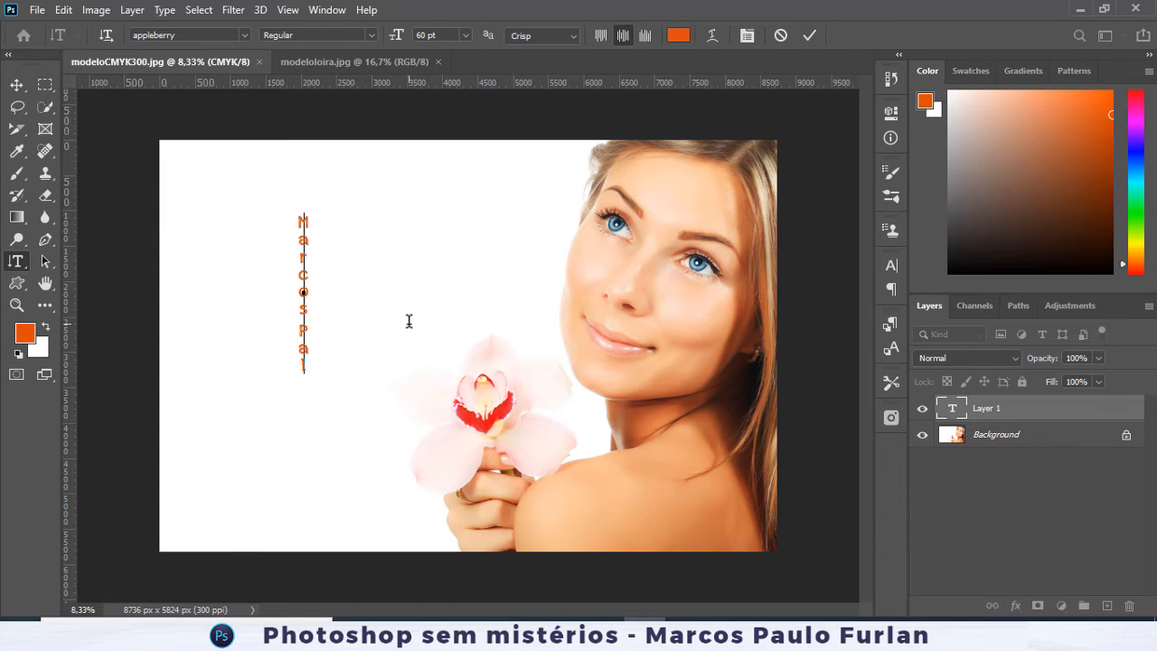
{"action": "left_click", "coordinate": [16, 84]}
{"action": "left_click_drag", "start_coordinate": [305, 277], "coordinate": [182, 211]}
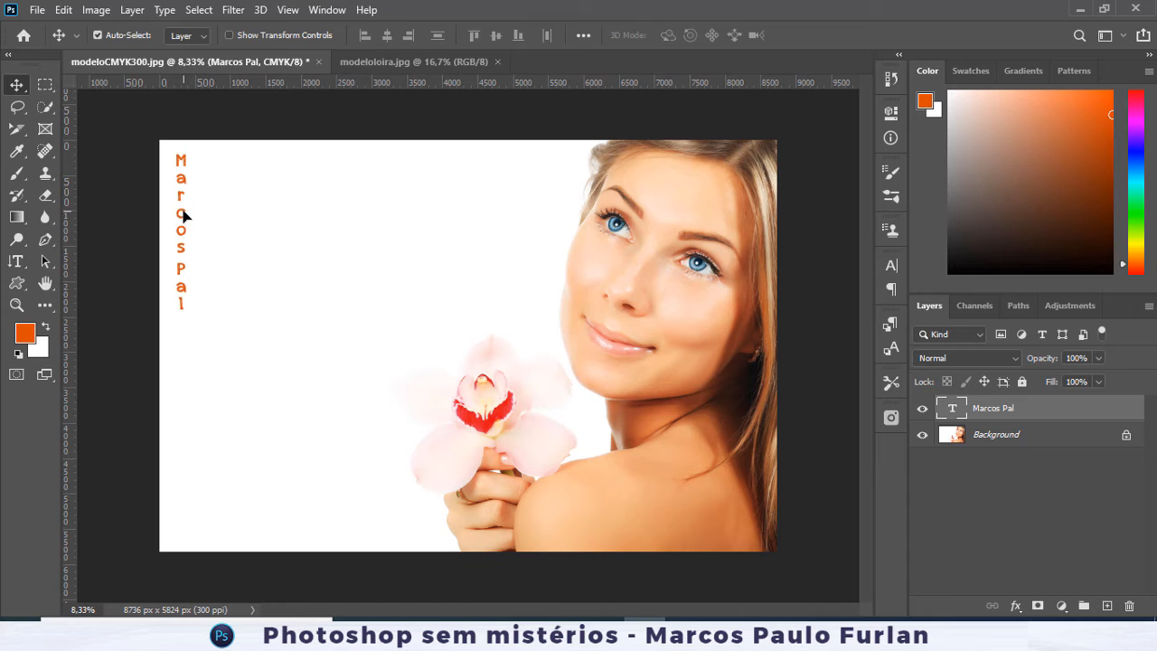
{"action": "key", "text": "Delete"}
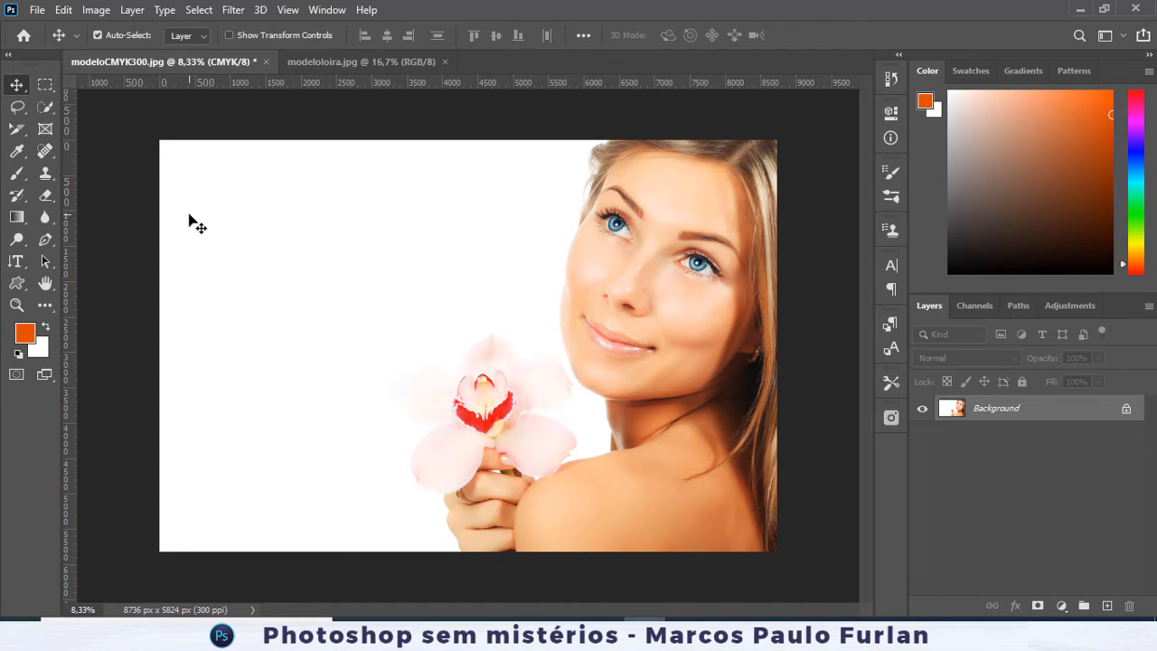
- Choose the Horizontal Type Tool with a dark brown text colour
{"action": "left_click_drag", "start_coordinate": [18, 271], "coordinate": [82, 263]}
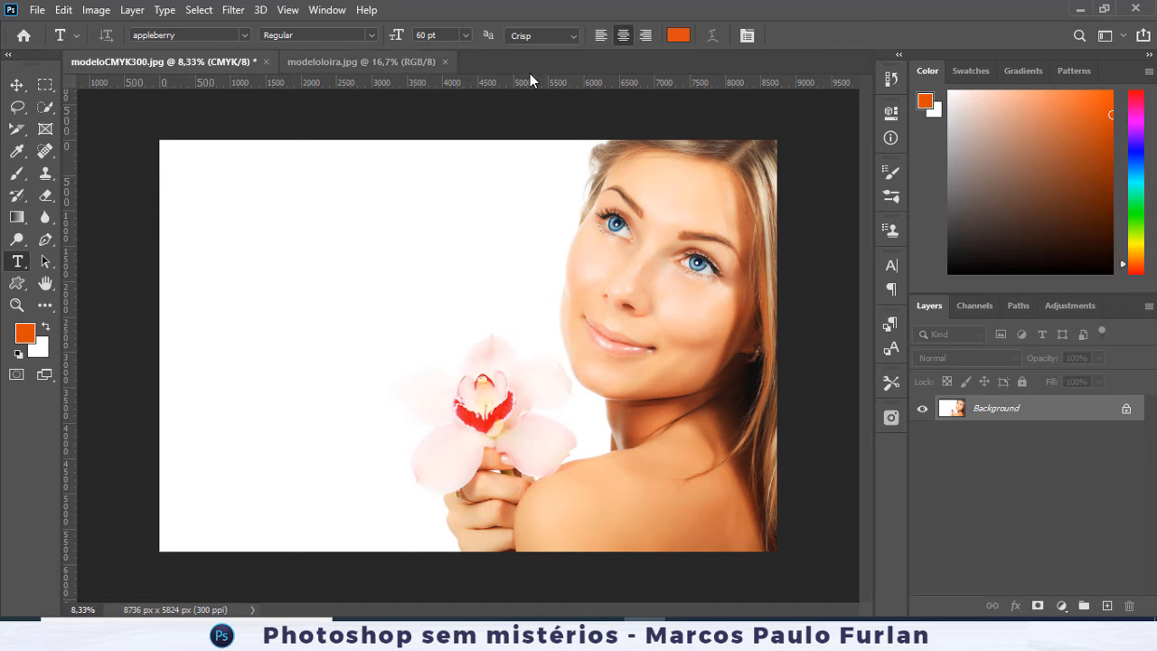
{"action": "left_click", "coordinate": [679, 39]}
{"action": "left_click_drag", "start_coordinate": [808, 281], "coordinate": [939, 394]}
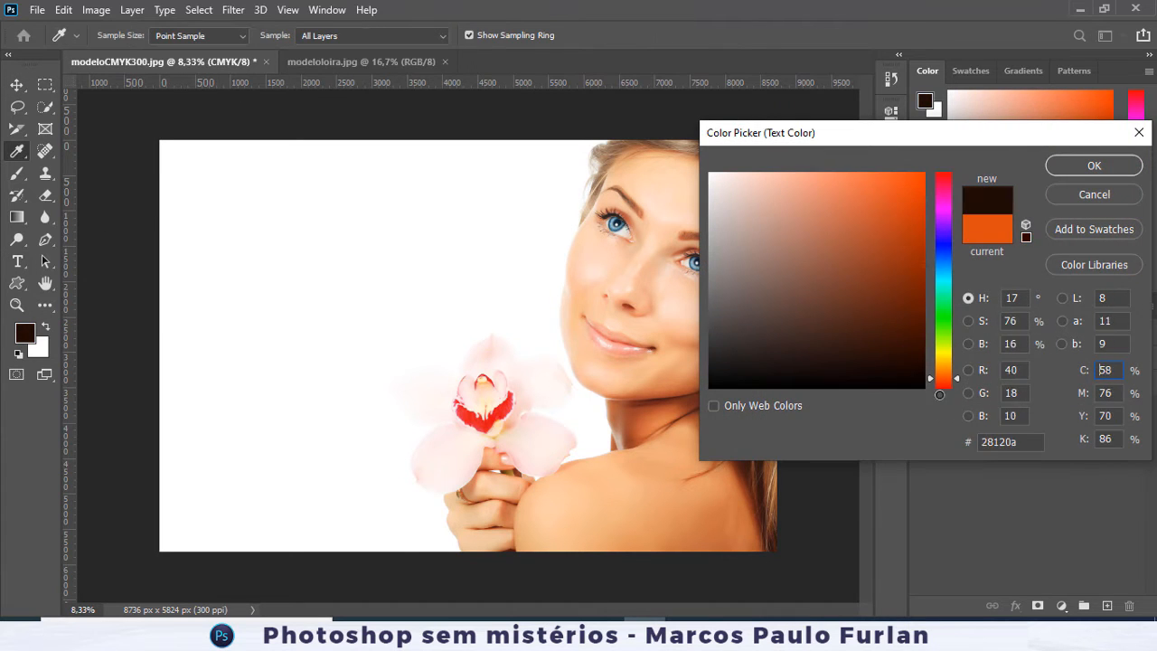
{"action": "left_click", "coordinate": [1104, 168]}
- Set the type to Arial Regular 36 pt and draw a paragraph box down the portrait's left side
{"action": "left_click", "coordinate": [212, 33]}
{"action": "type", "text": "Arial"}
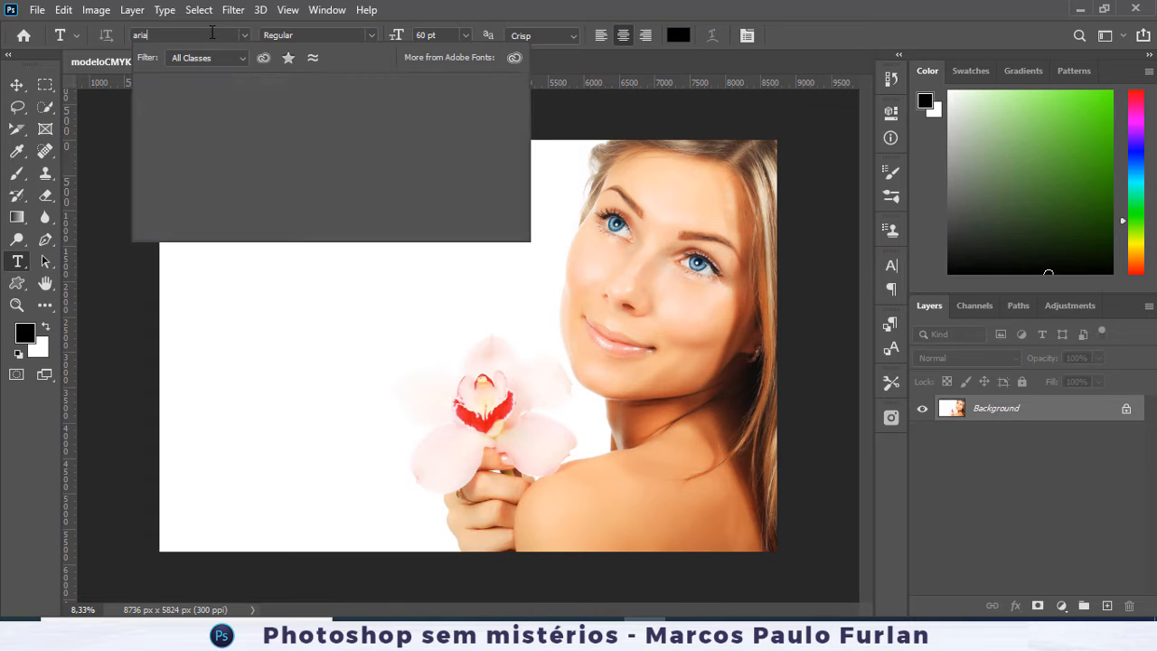
{"action": "key", "text": "Return"}
{"action": "left_click", "coordinate": [369, 39]}
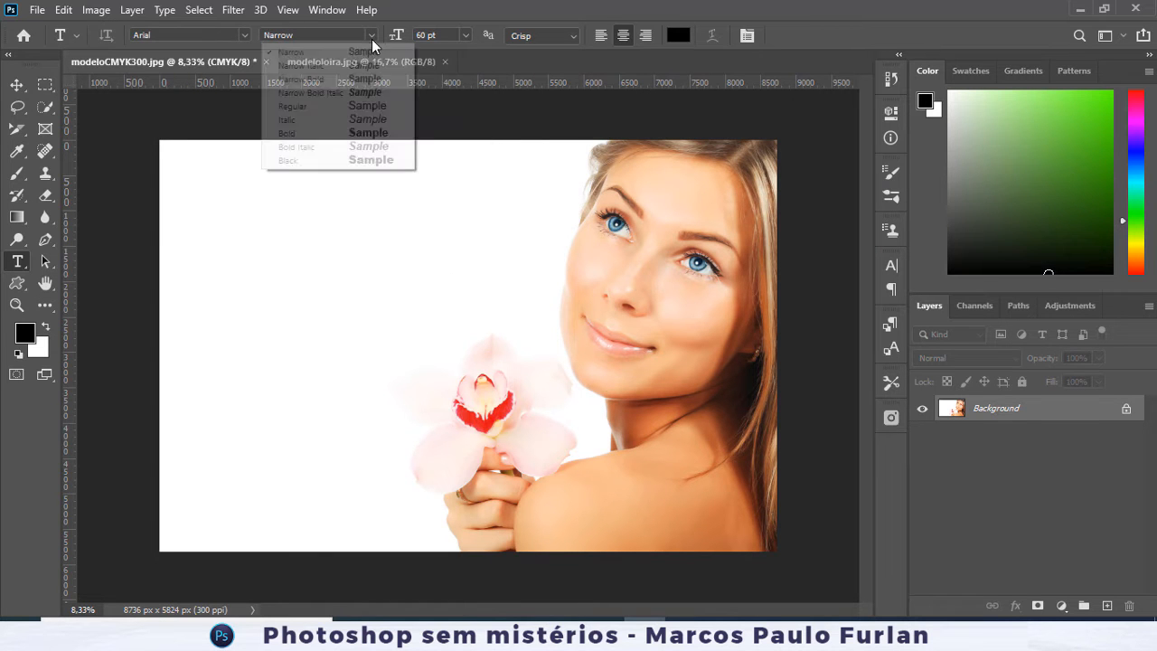
{"action": "left_click", "coordinate": [312, 107]}
{"action": "left_click", "coordinate": [425, 35]}
{"action": "type", "text": "36"}
{"action": "key", "text": "Return"}
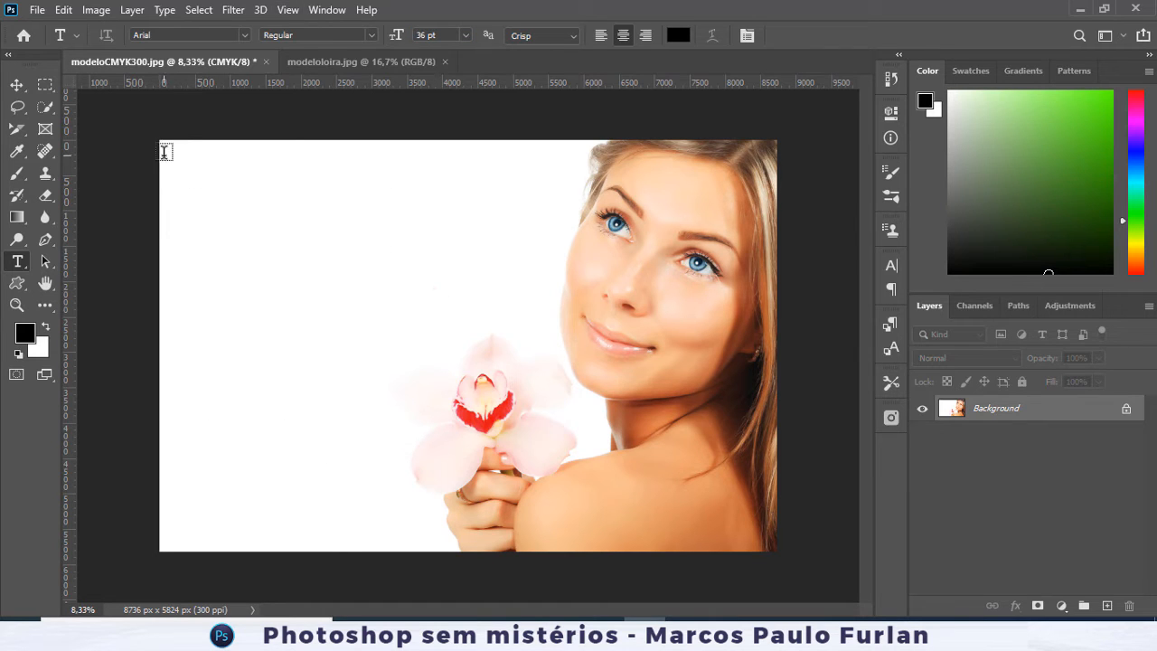
{"action": "left_click_drag", "start_coordinate": [166, 150], "coordinate": [401, 531]}
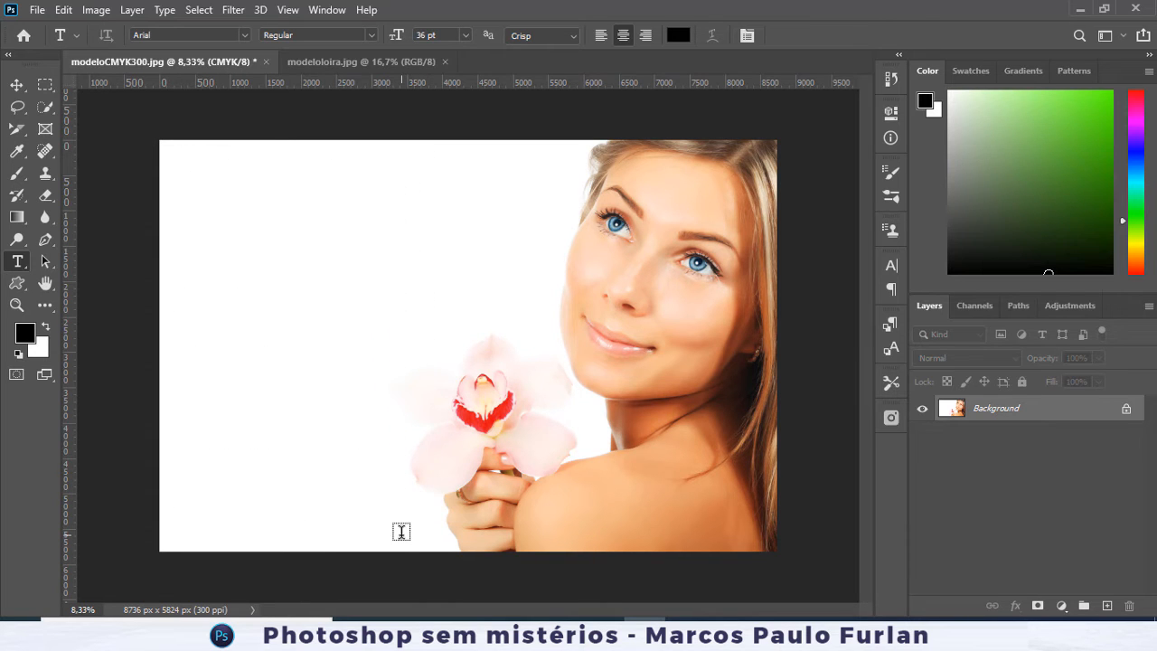
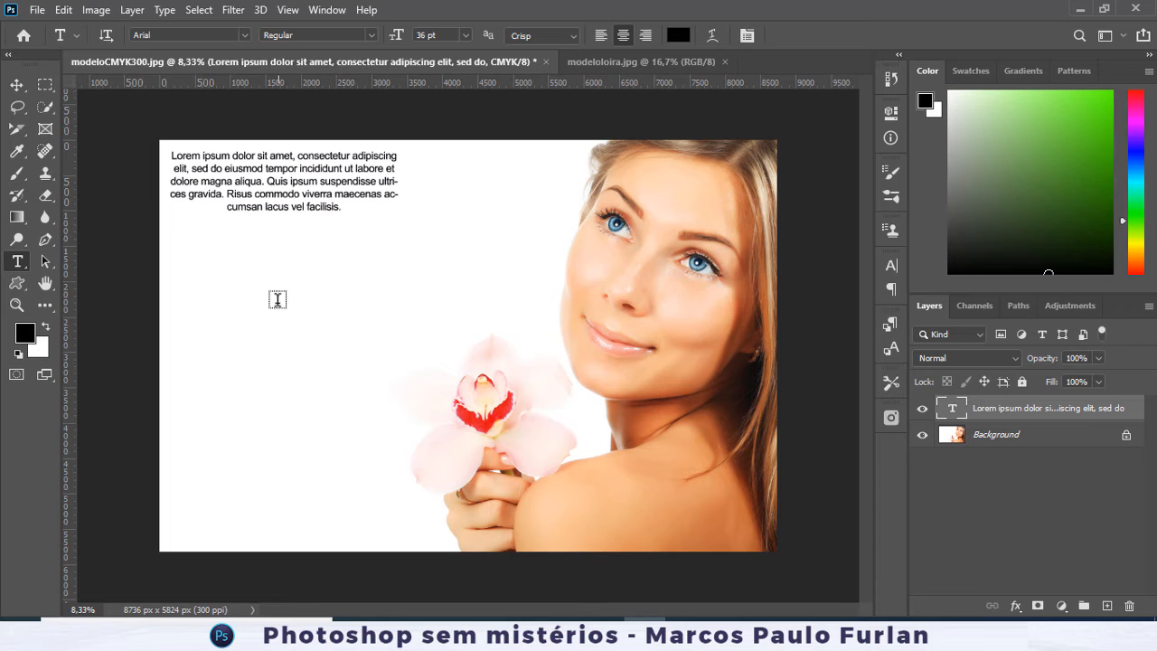
- Nudge the paragraph slightly right and add a Lorem Ipsum placeholder text line
{"action": "left_click", "coordinate": [21, 86]}
{"action": "left_click_drag", "start_coordinate": [305, 196], "coordinate": [352, 194]}
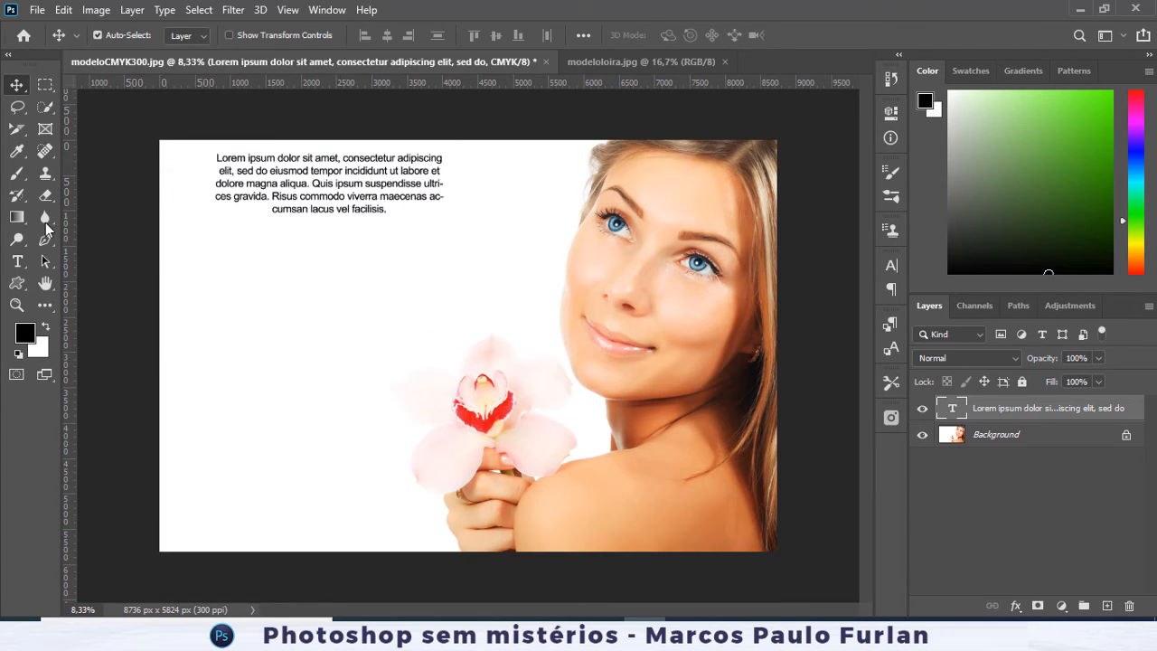
{"action": "left_click", "coordinate": [17, 261]}
{"action": "left_click", "coordinate": [276, 286]}
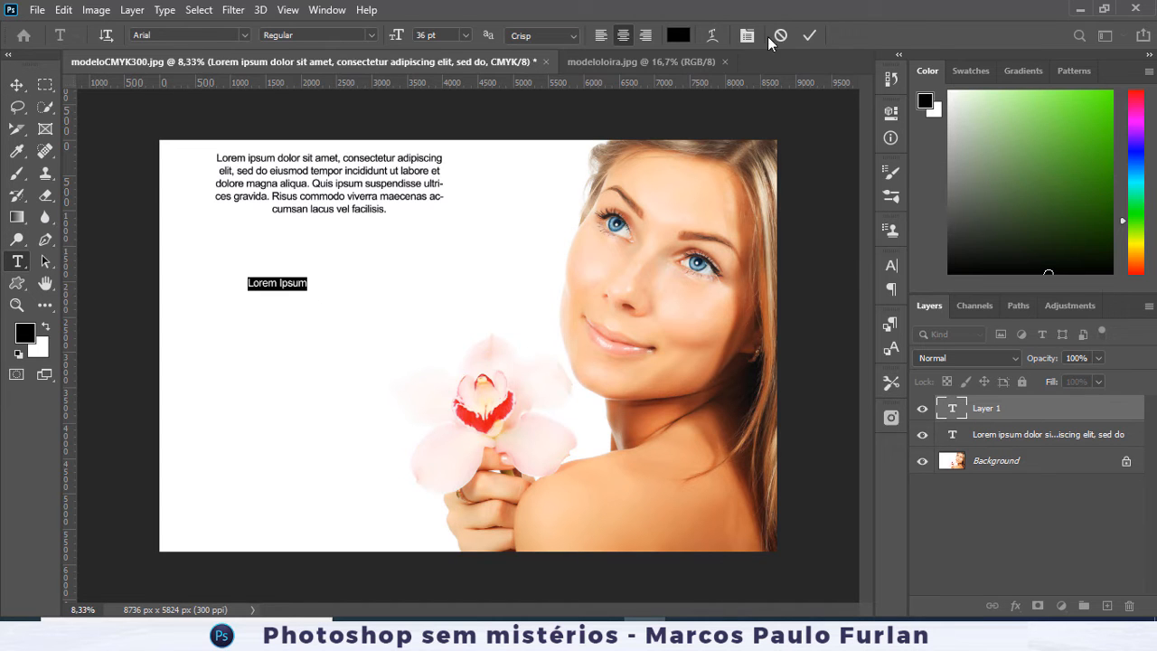
{"action": "left_click", "coordinate": [811, 35]}
- Move the Lorem Ipsum line below the paragraph, then close the CMYK document without saving
{"action": "left_click", "coordinate": [18, 85]}
{"action": "left_click_drag", "start_coordinate": [285, 291], "coordinate": [748, 152]}
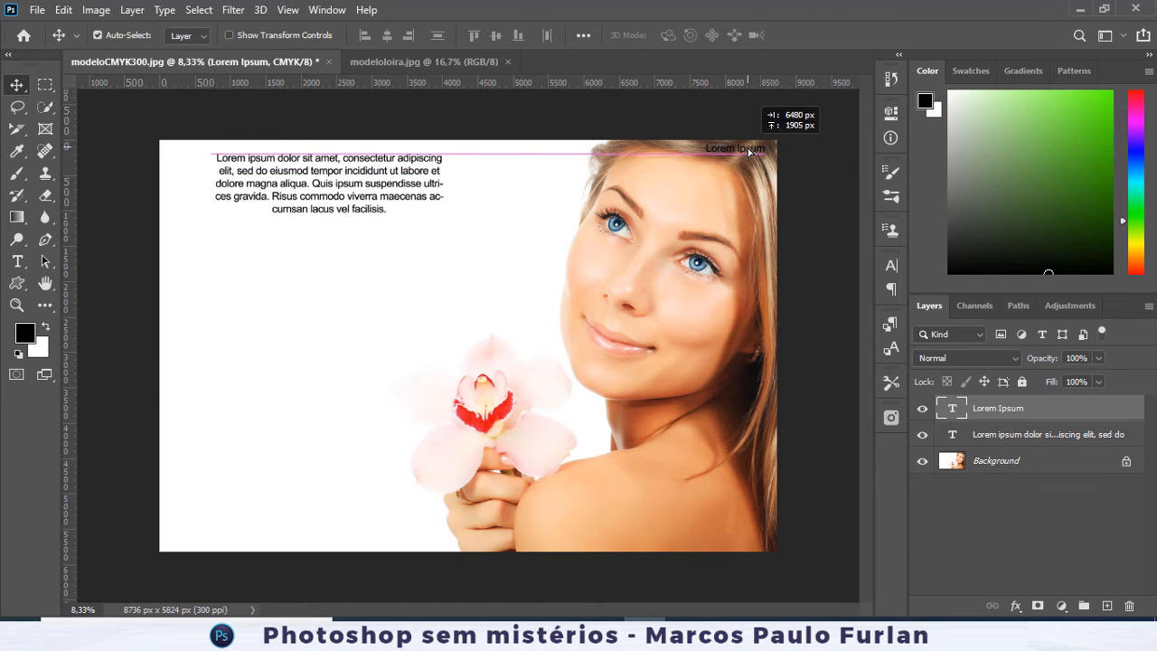
{"action": "left_click_drag", "start_coordinate": [748, 152], "coordinate": [377, 289]}
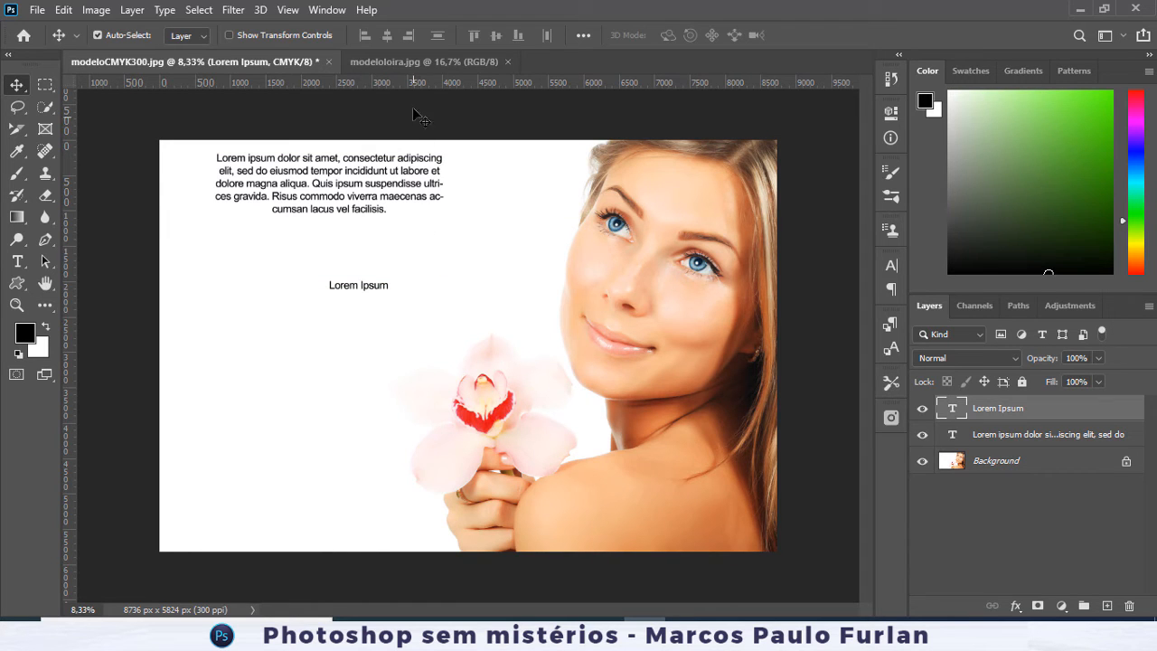
{"action": "left_click", "coordinate": [328, 61]}
{"action": "left_click", "coordinate": [365, 212]}
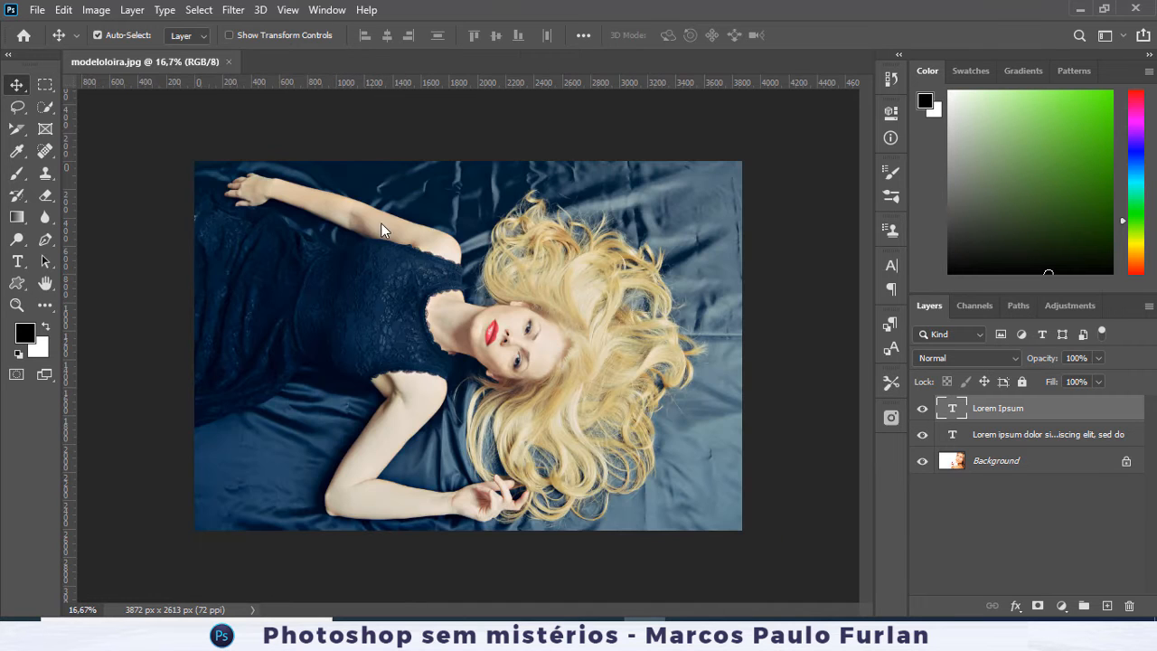
- Duplicate the Background photo onto a new Layer 1 with Ctrl+J
{"action": "left_click", "coordinate": [18, 262]}
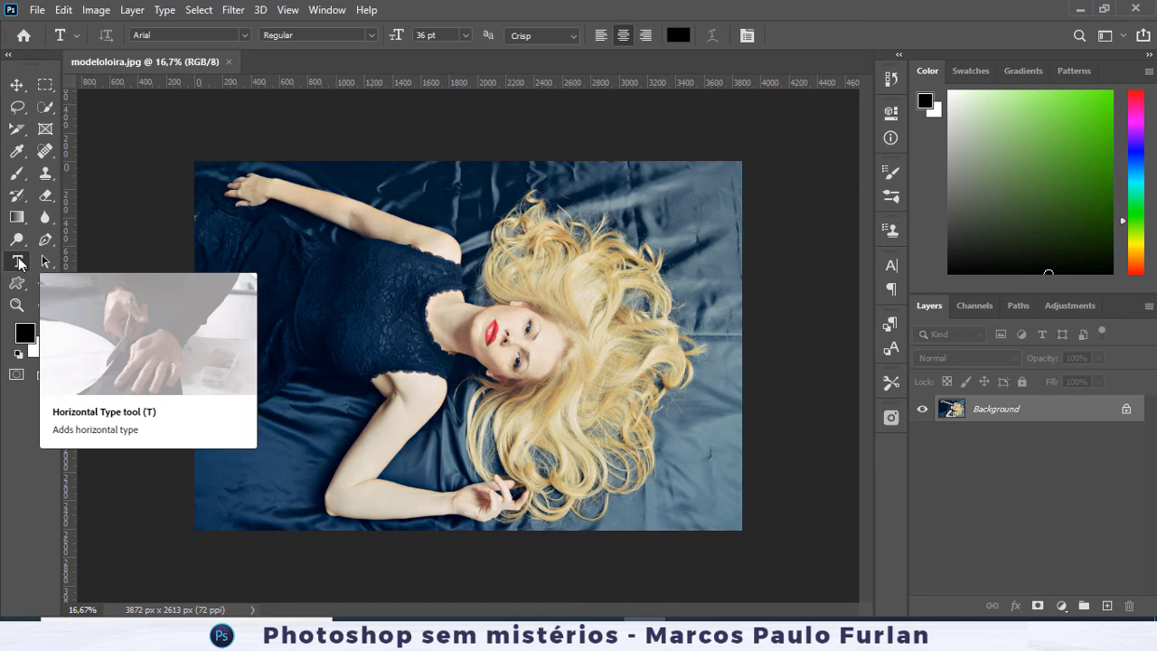
{"action": "right_click", "coordinate": [18, 262]}
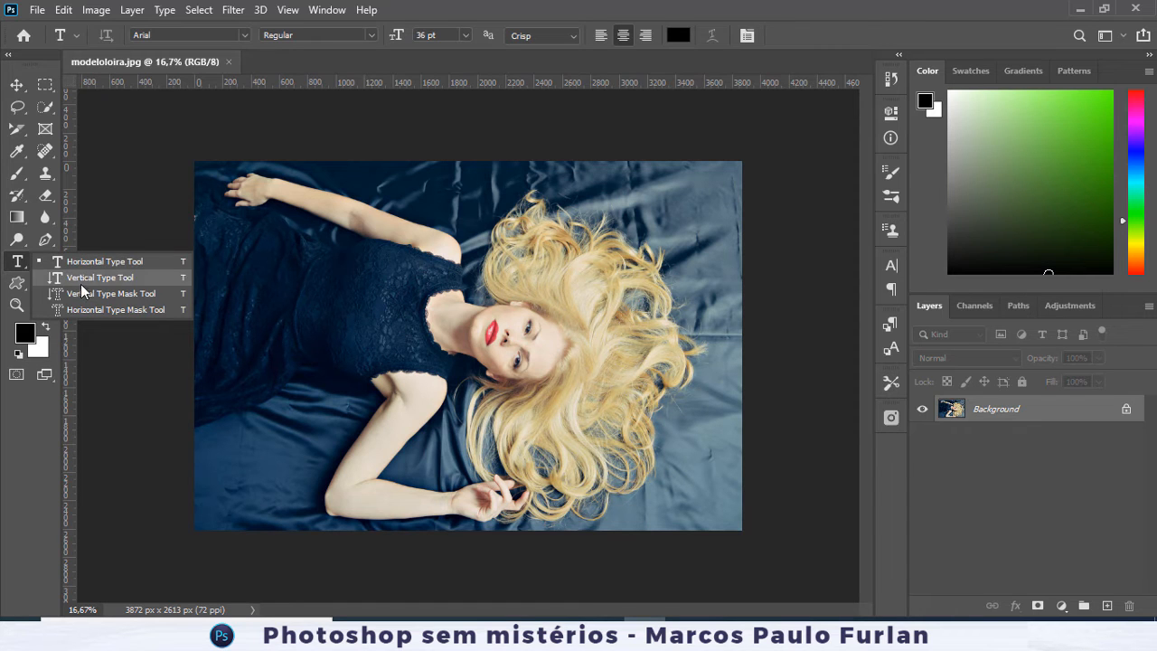
{"action": "left_click", "coordinate": [99, 262]}
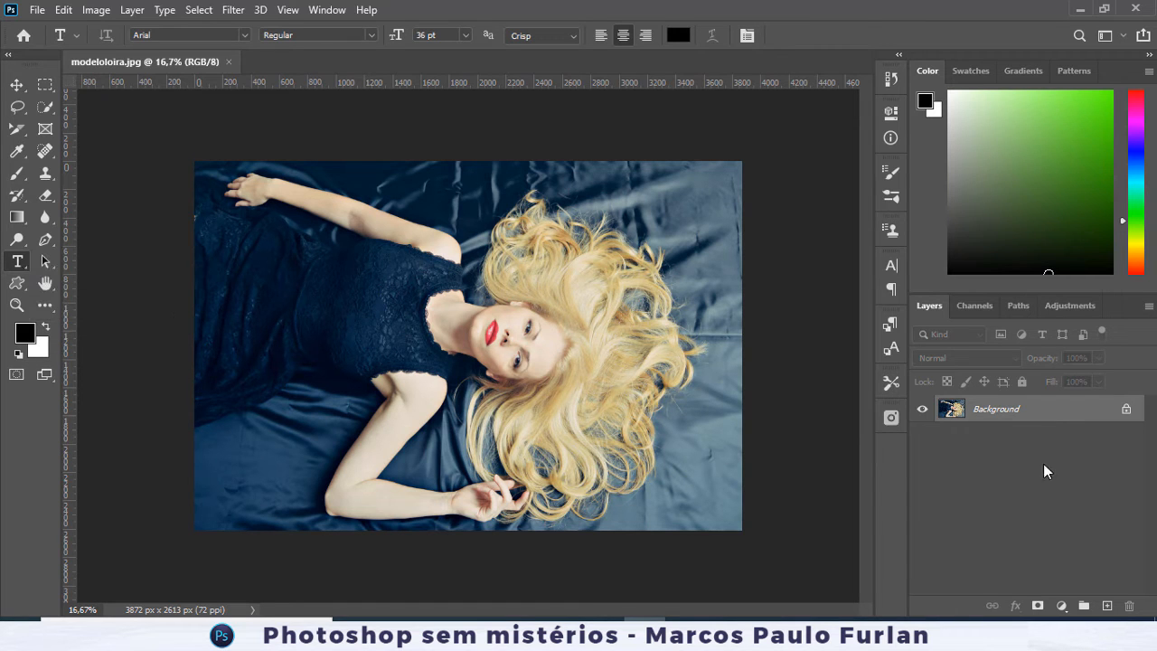
{"action": "key", "text": "ctrl+j"}
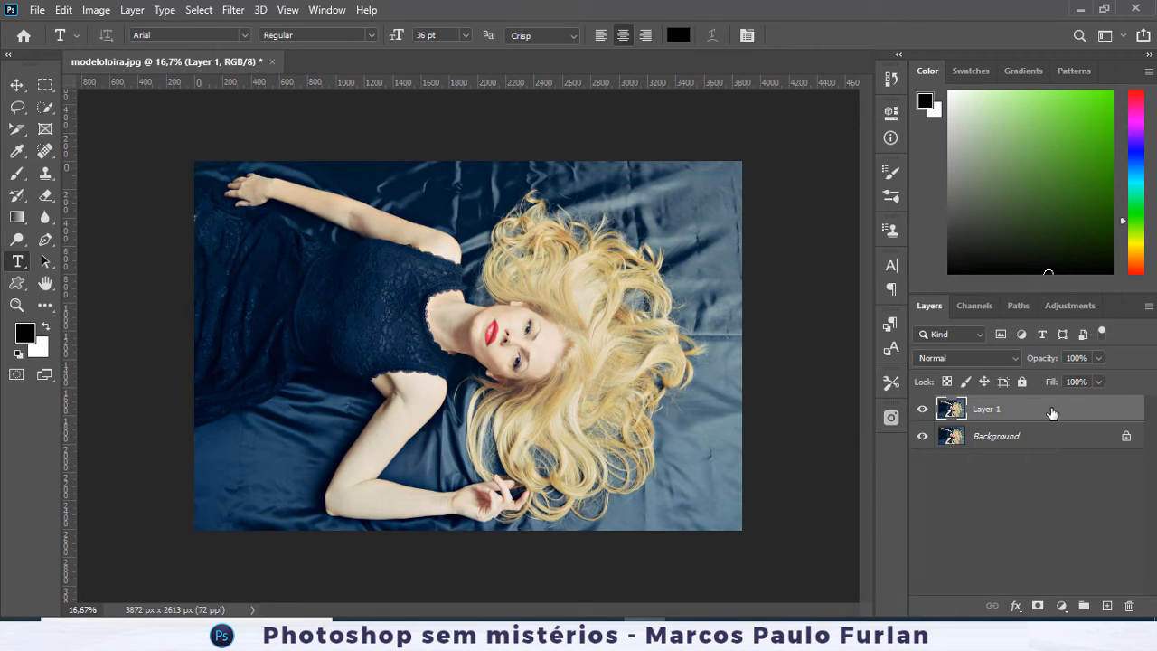
- Choose the Vertical Type Mask Tool and set the font size to 60 pt
{"action": "right_click", "coordinate": [24, 268]}
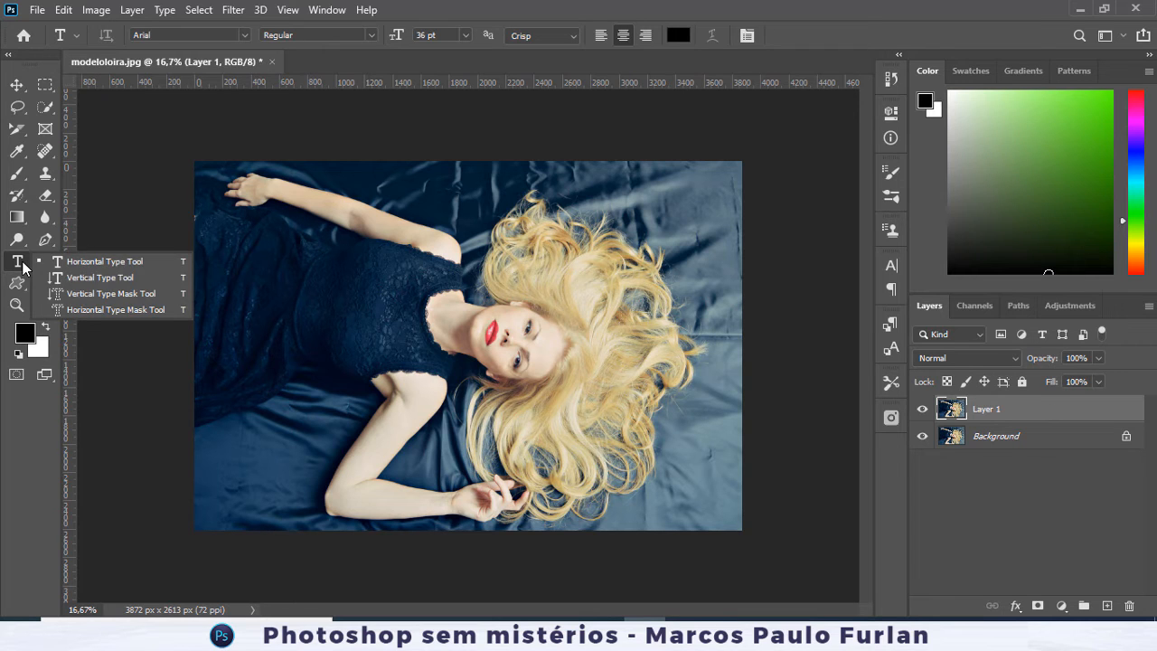
{"action": "left_click", "coordinate": [80, 296]}
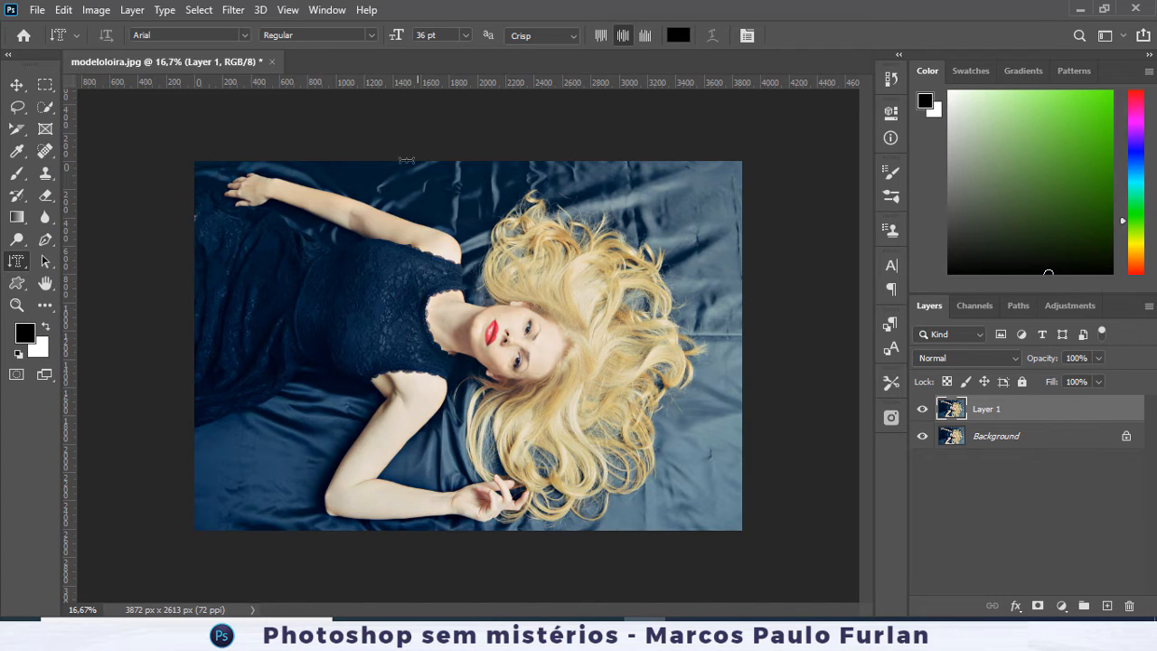
{"action": "right_click", "coordinate": [20, 268]}
{"action": "left_click", "coordinate": [85, 293]}
{"action": "left_click", "coordinate": [443, 35]}
{"action": "type", "text": "60"}
{"action": "key", "text": "Return"}
- Switch to the Horizontal Type Mask Tool at 120 pt and start a mask on the model's chest
{"action": "right_click", "coordinate": [19, 264]}
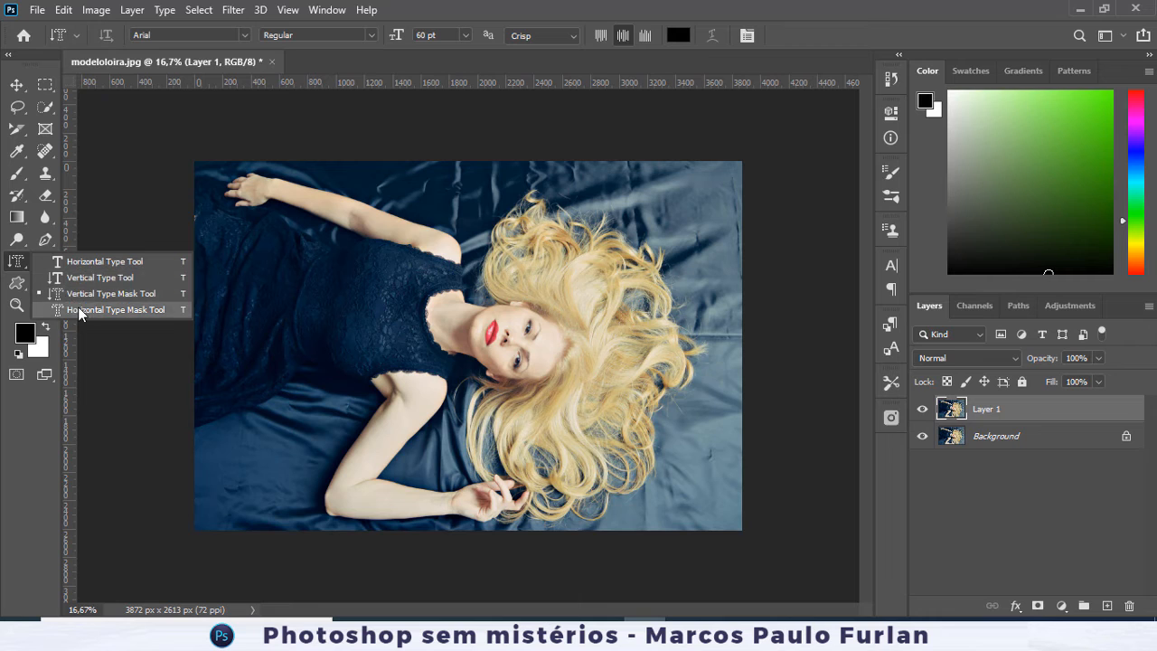
{"action": "left_click", "coordinate": [78, 306]}
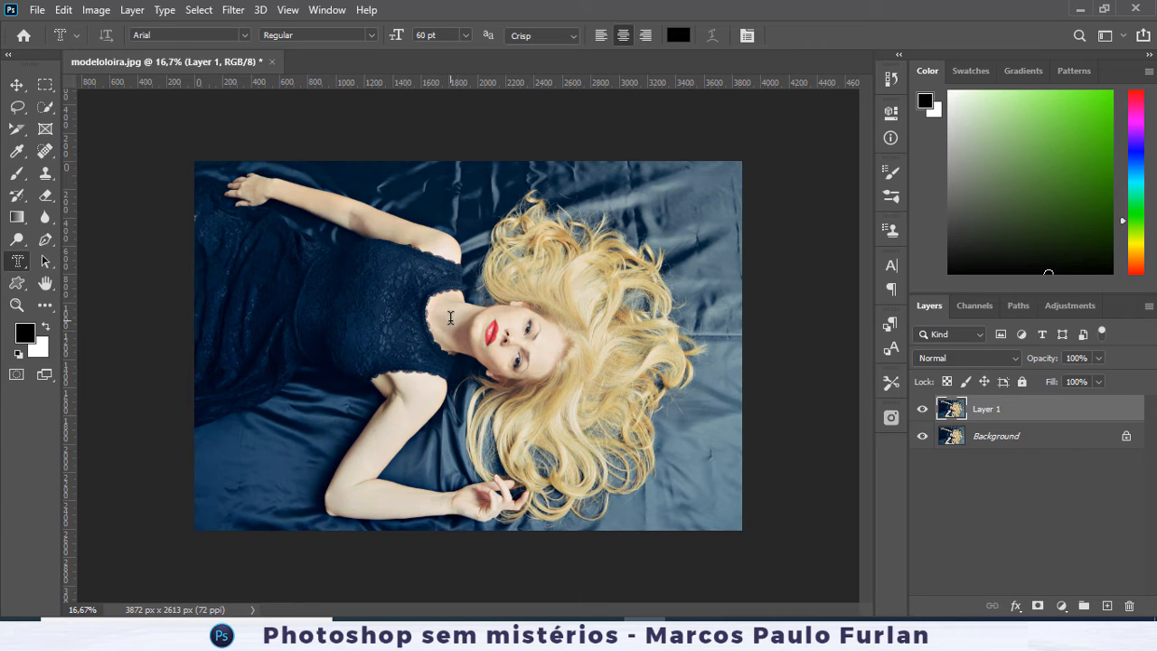
{"action": "left_click", "coordinate": [441, 36]}
{"action": "type", "text": "120"}
{"action": "key", "text": "Return"}
{"action": "left_click", "coordinate": [445, 323]}
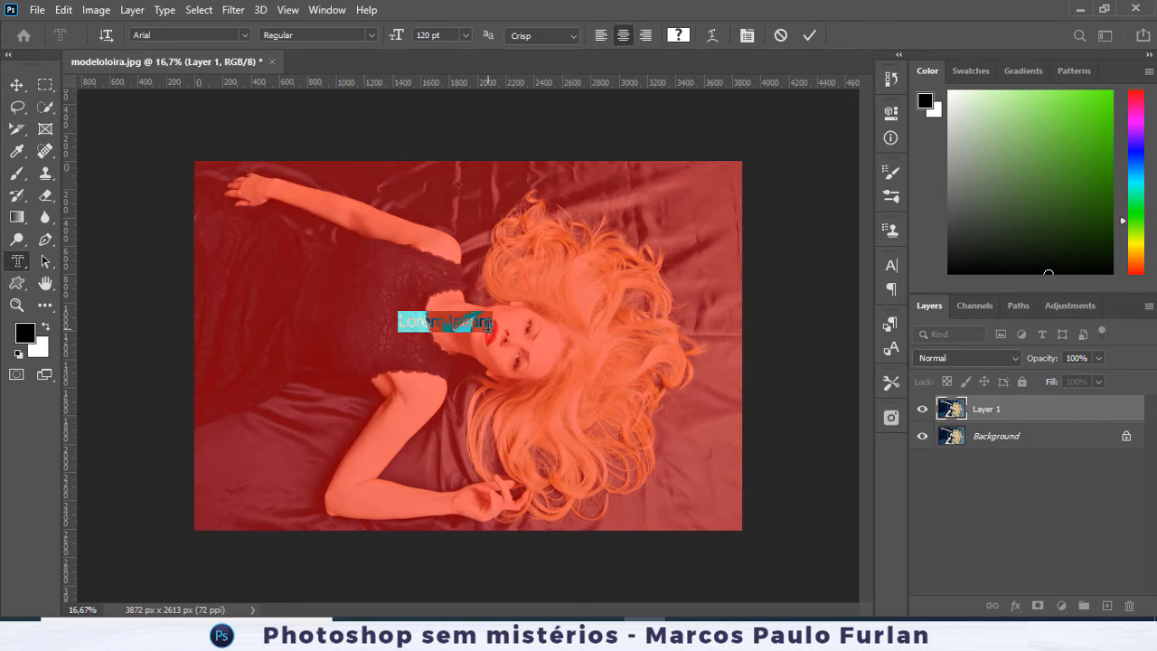
- Cancel the text mask and check the Image Size dialog without changing anything
{"action": "key", "text": "Escape"}
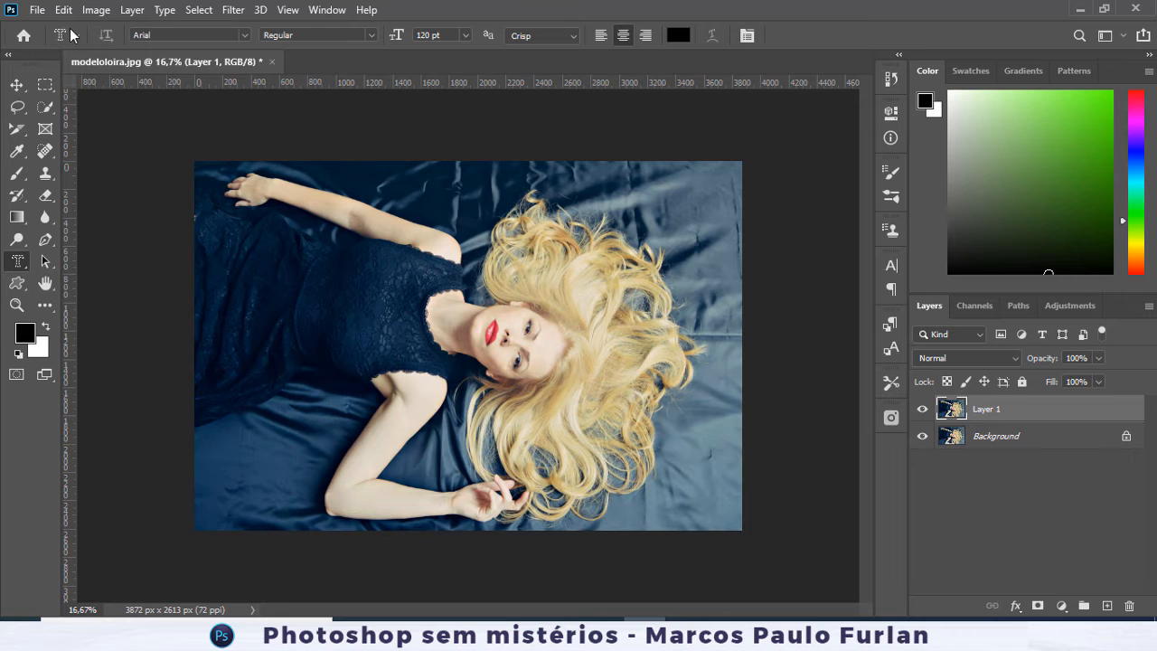
{"action": "left_click", "coordinate": [96, 10]}
{"action": "left_click", "coordinate": [187, 136]}
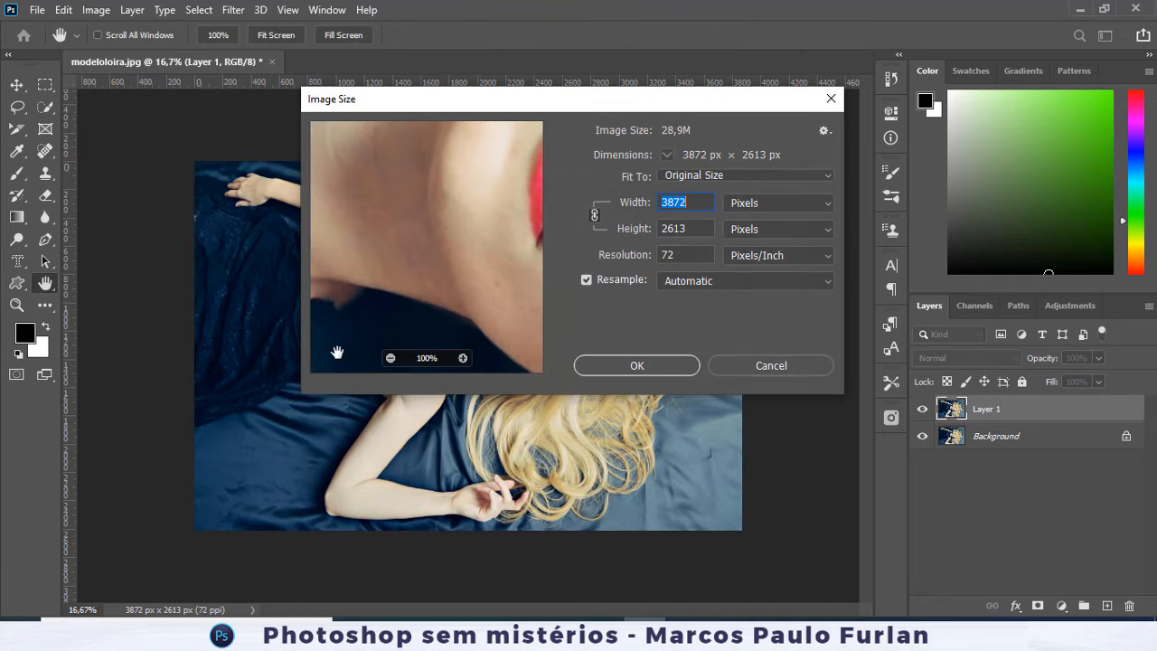
{"action": "left_click", "coordinate": [682, 361]}
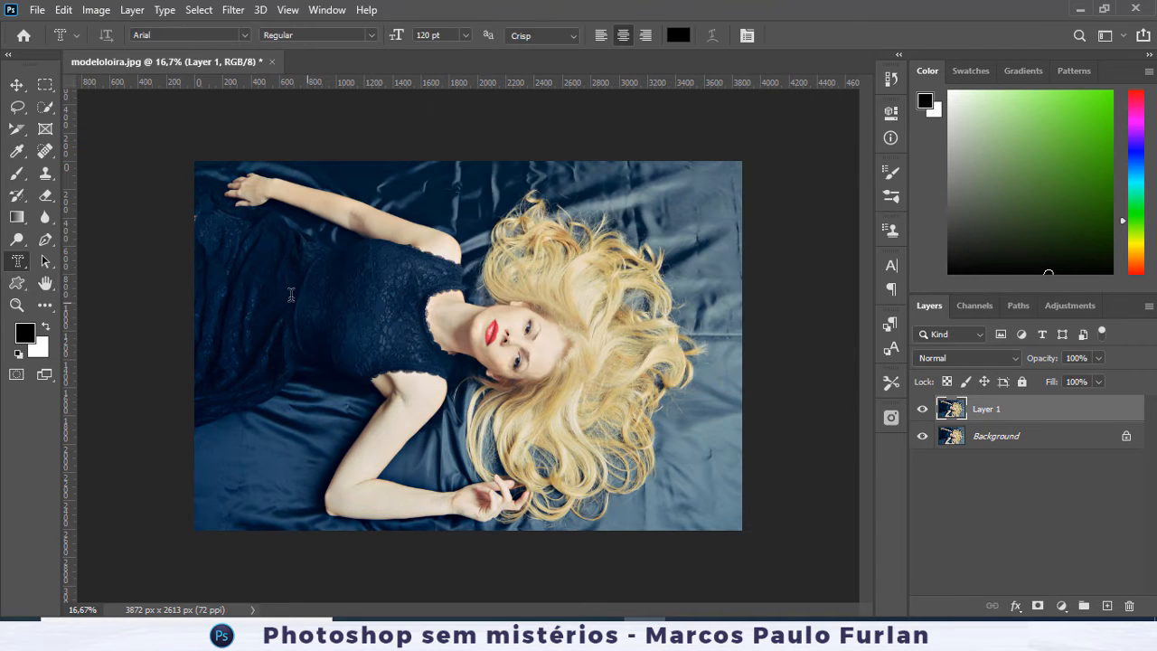
- Type MASCARA as a 360 pt type-mask selection and copy it to a new layer
{"action": "left_click", "coordinate": [433, 38]}
{"action": "type", "text": "360"}
{"action": "key", "text": "Return"}
{"action": "left_click", "coordinate": [466, 327]}
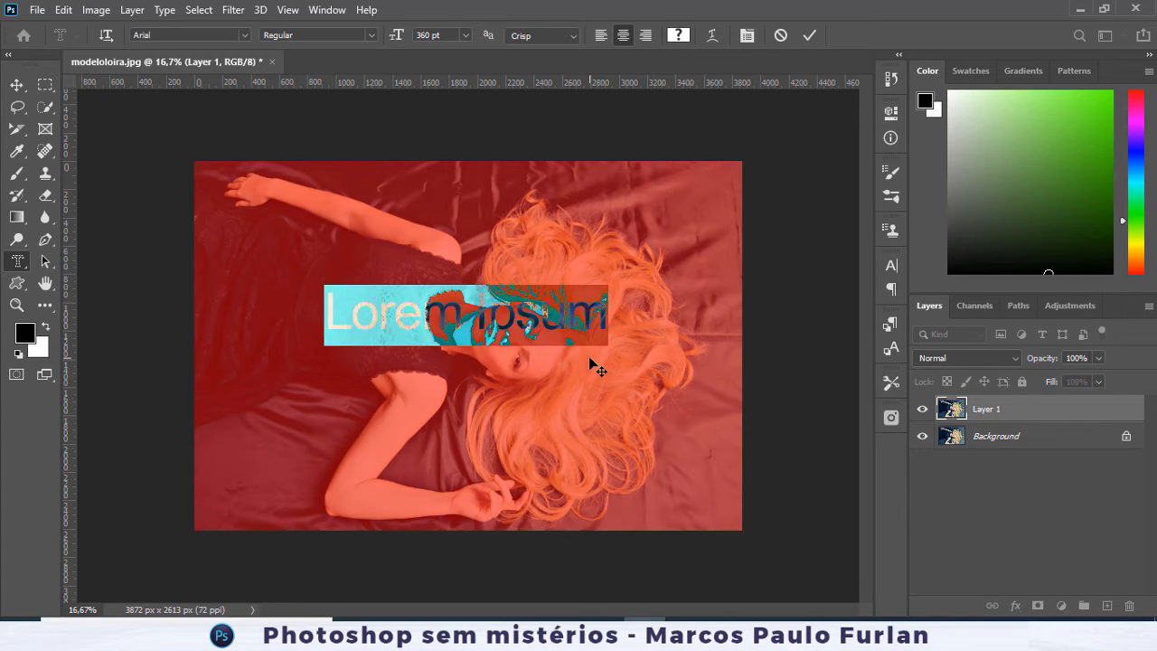
{"action": "left_click", "coordinate": [589, 358]}
{"action": "type", "text": "MASCARA"}
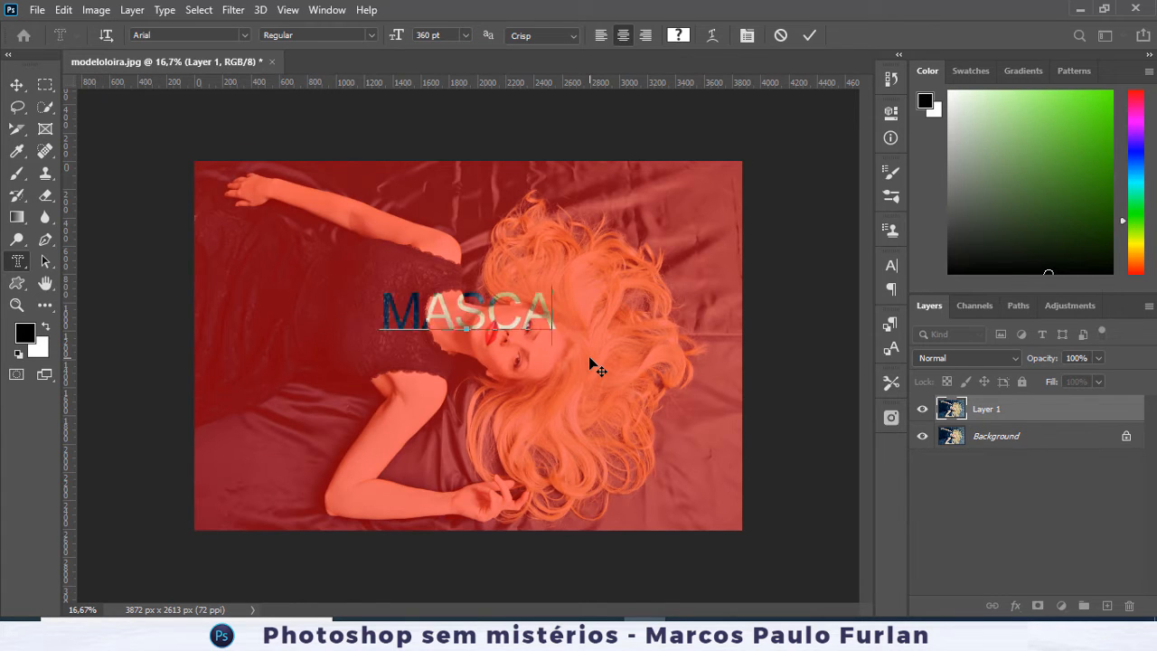
{"action": "left_click", "coordinate": [810, 37]}
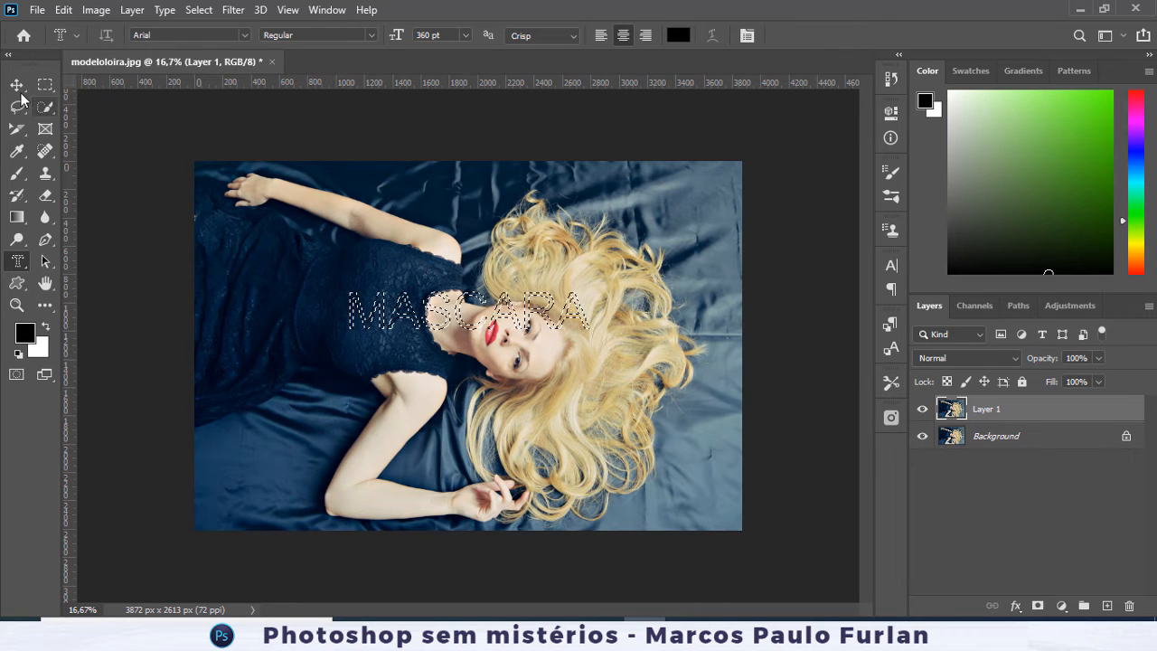
{"action": "key", "text": "v"}
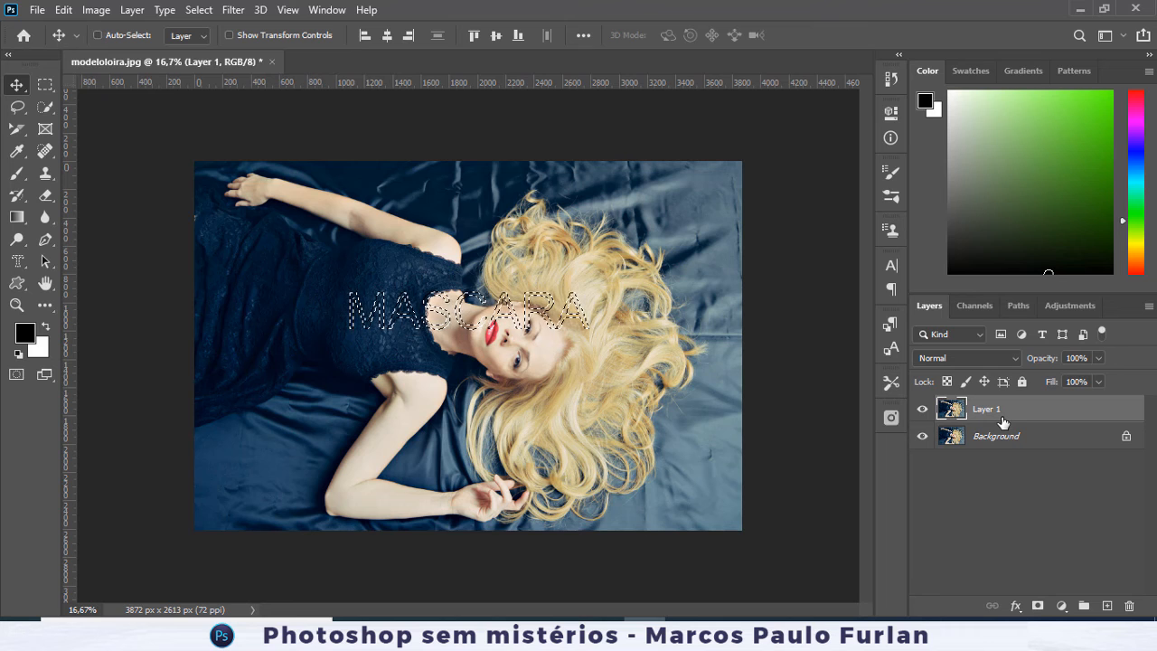
{"action": "key", "text": "ctrl+j"}
- Hide Layer 1 and Background to view the MASCARA cutout, restore them, and delete Layer 2
{"action": "left_click", "coordinate": [922, 435]}
{"action": "left_click", "coordinate": [920, 463]}
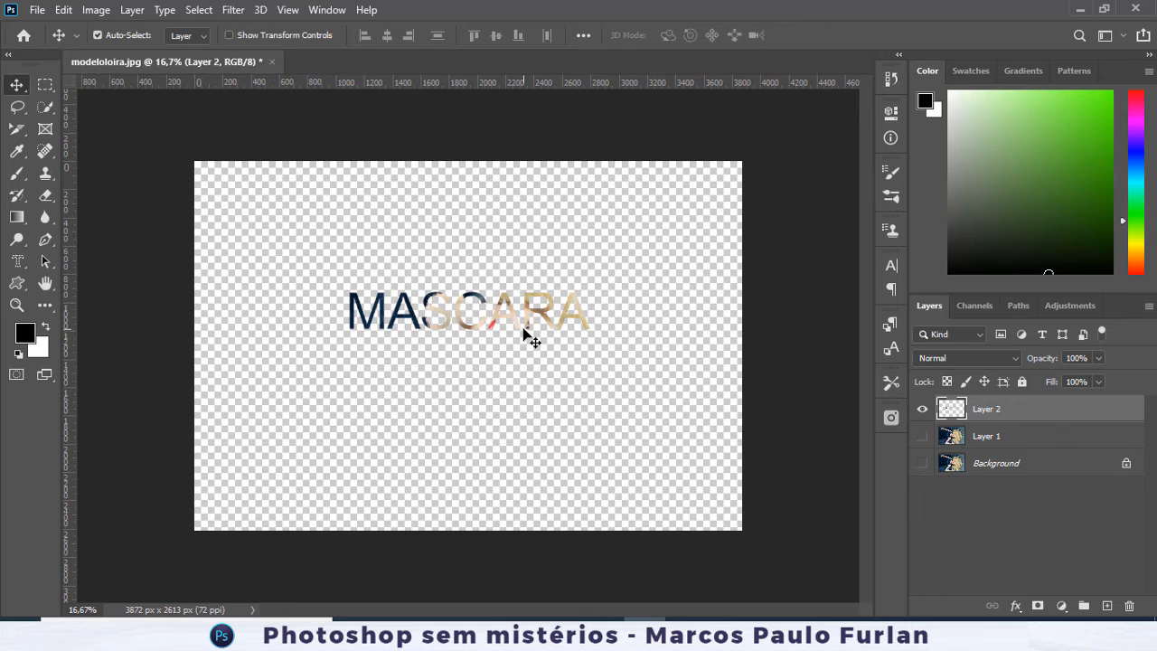
{"action": "left_click", "coordinate": [922, 437]}
{"action": "left_click", "coordinate": [921, 462]}
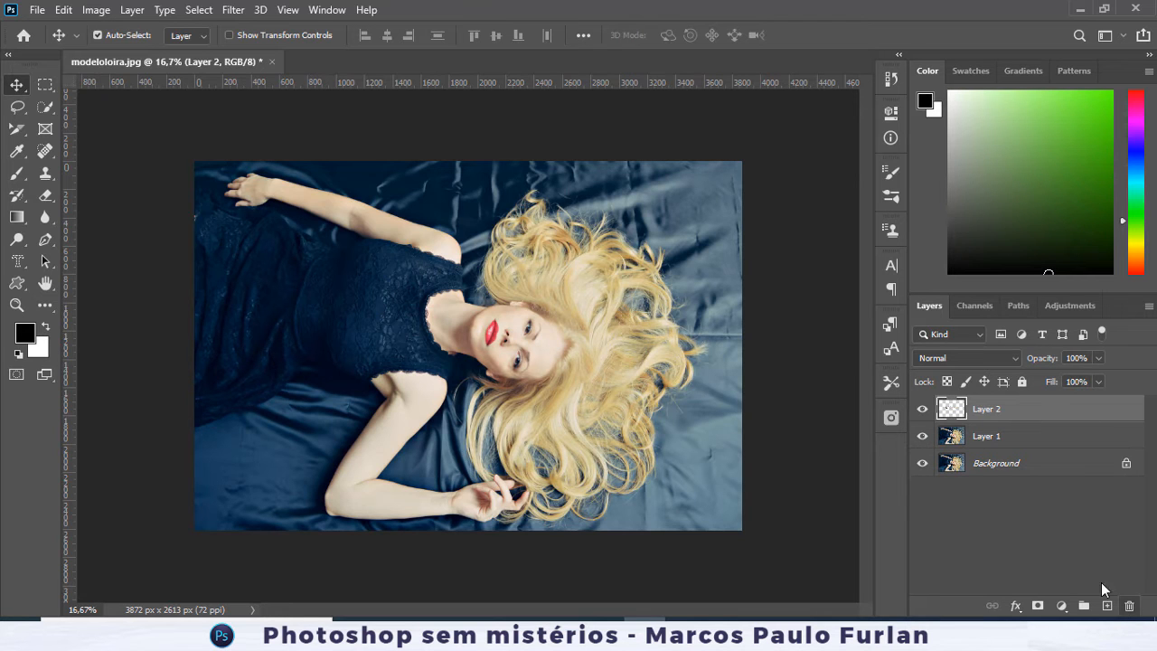
{"action": "left_click", "coordinate": [1128, 605]}
{"action": "left_click", "coordinate": [281, 211]}
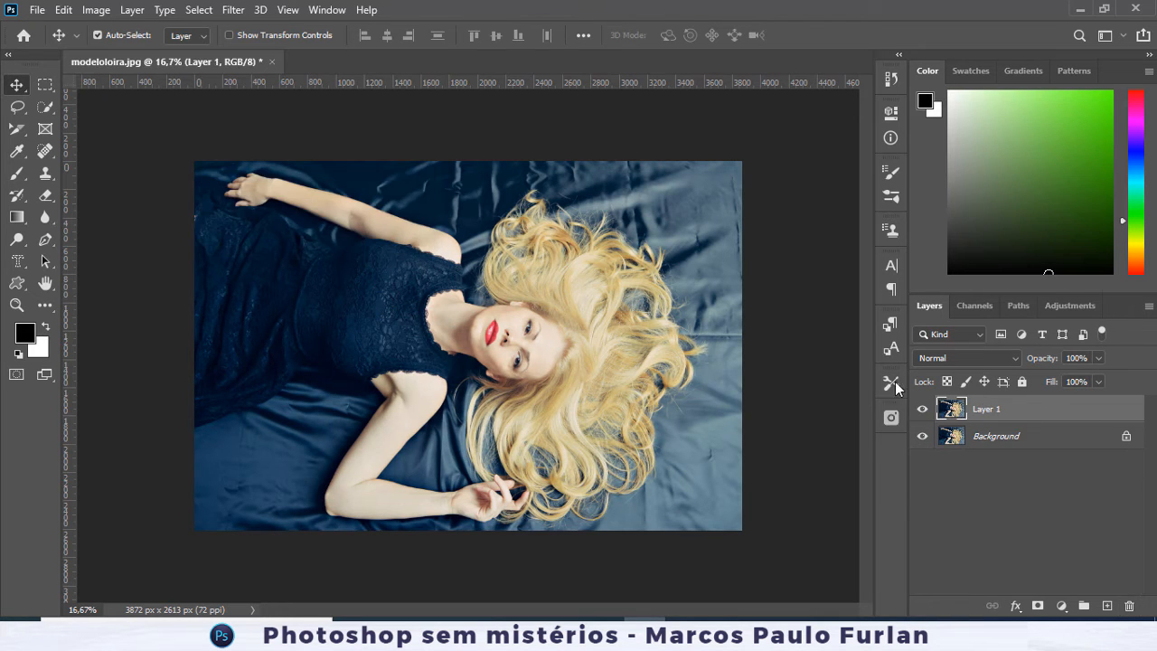
- Type WOMAN as a horizontal text layer on the photo and nudge it slightly right
{"action": "left_click", "coordinate": [17, 261]}
{"action": "left_click", "coordinate": [86, 277]}
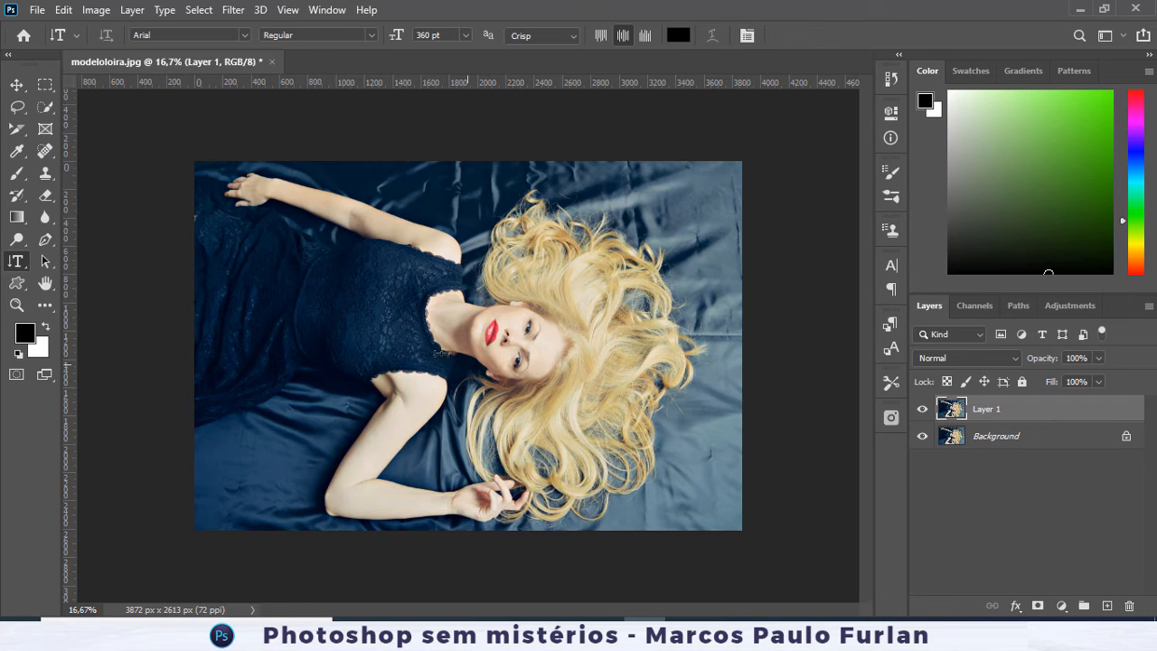
{"action": "left_click", "coordinate": [17, 264]}
{"action": "left_click", "coordinate": [90, 262]}
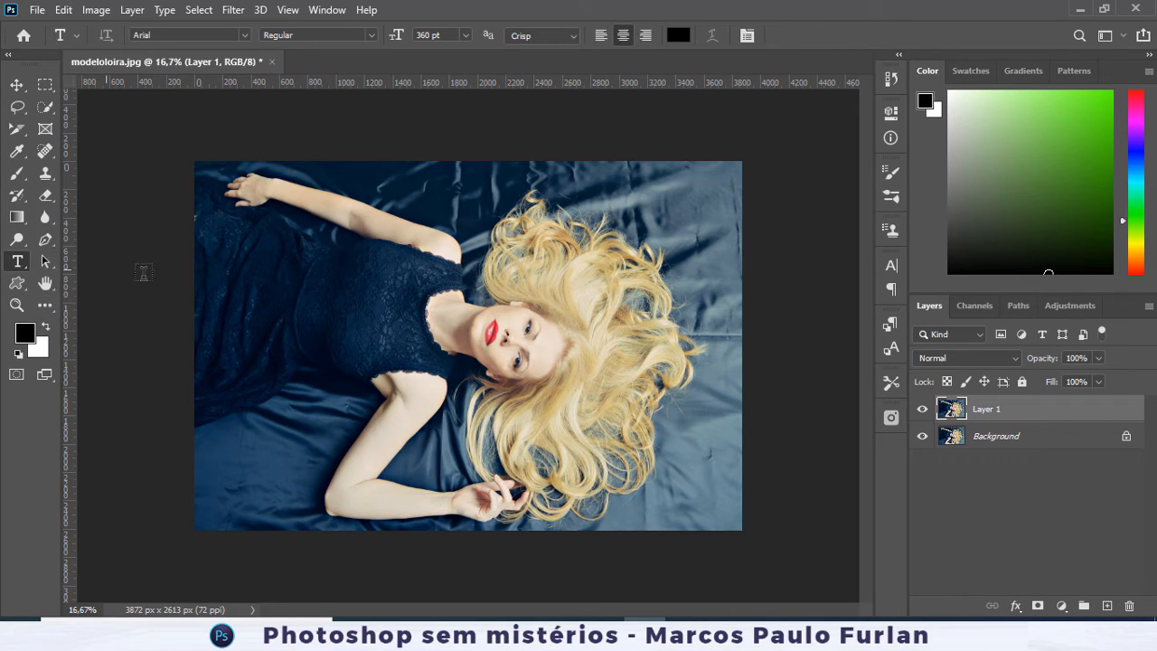
{"action": "left_click", "coordinate": [380, 326]}
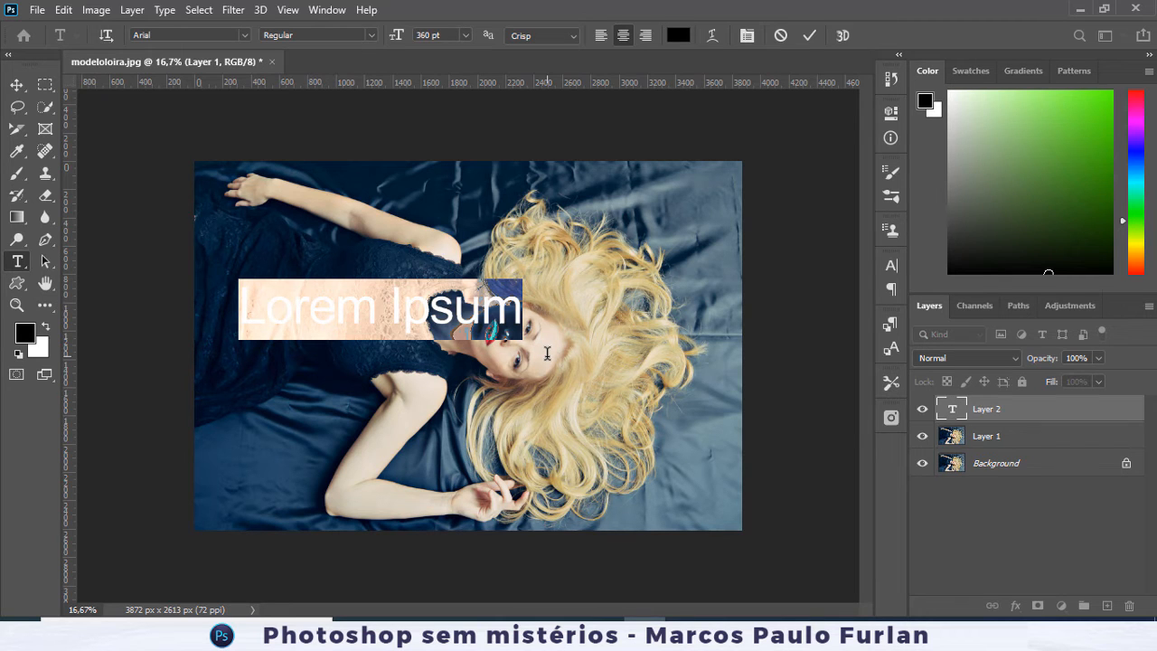
{"action": "type", "text": "wOMAN"}
{"action": "key", "text": "BackSpace"}
{"action": "key", "text": "BackSpace"}
{"action": "key", "text": "BackSpace"}
{"action": "key", "text": "BackSpace"}
{"action": "key", "text": "BackSpace"}
{"action": "type", "text": "WOMAN"}
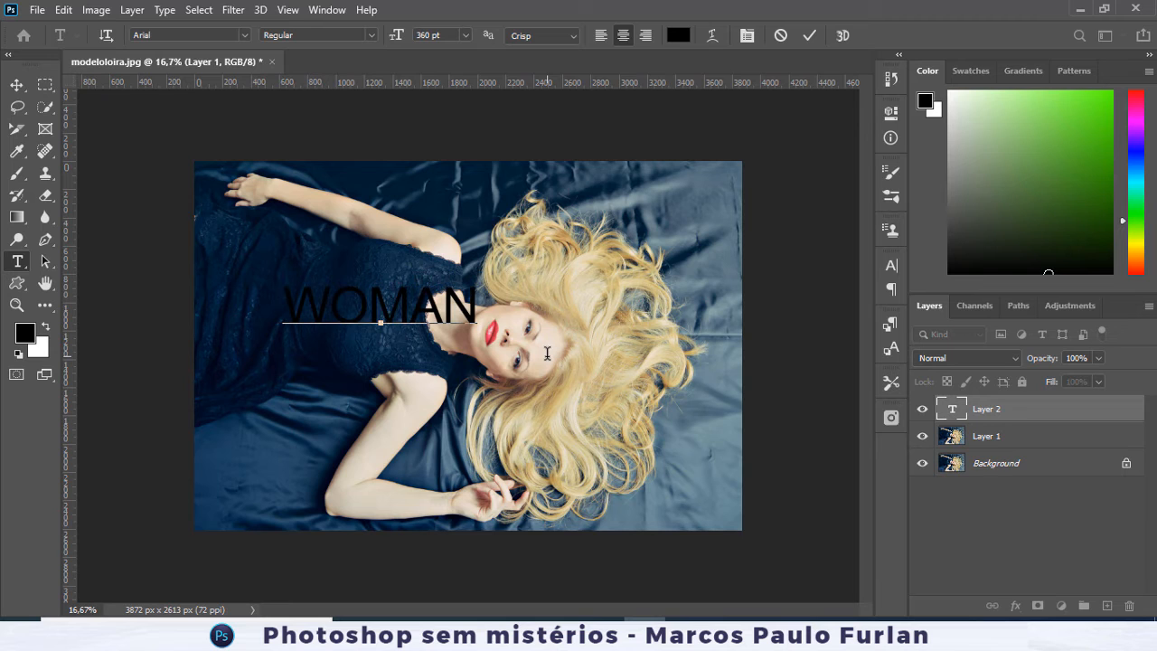
{"action": "left_click", "coordinate": [16, 84]}
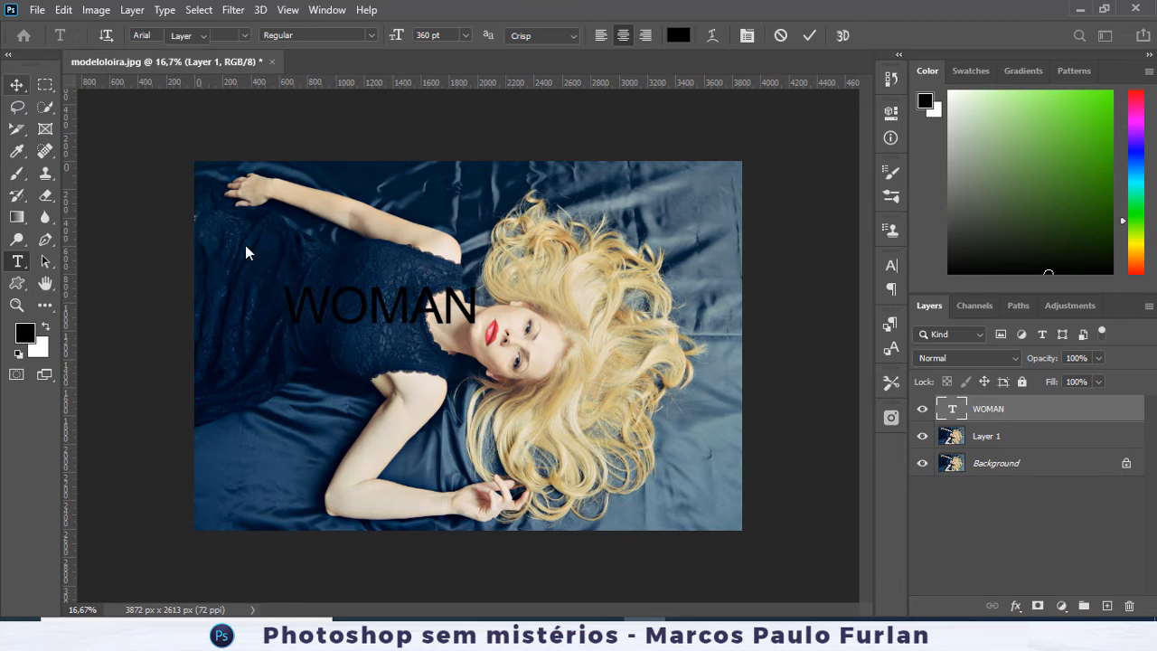
{"action": "left_click_drag", "start_coordinate": [400, 306], "coordinate": [455, 312]}
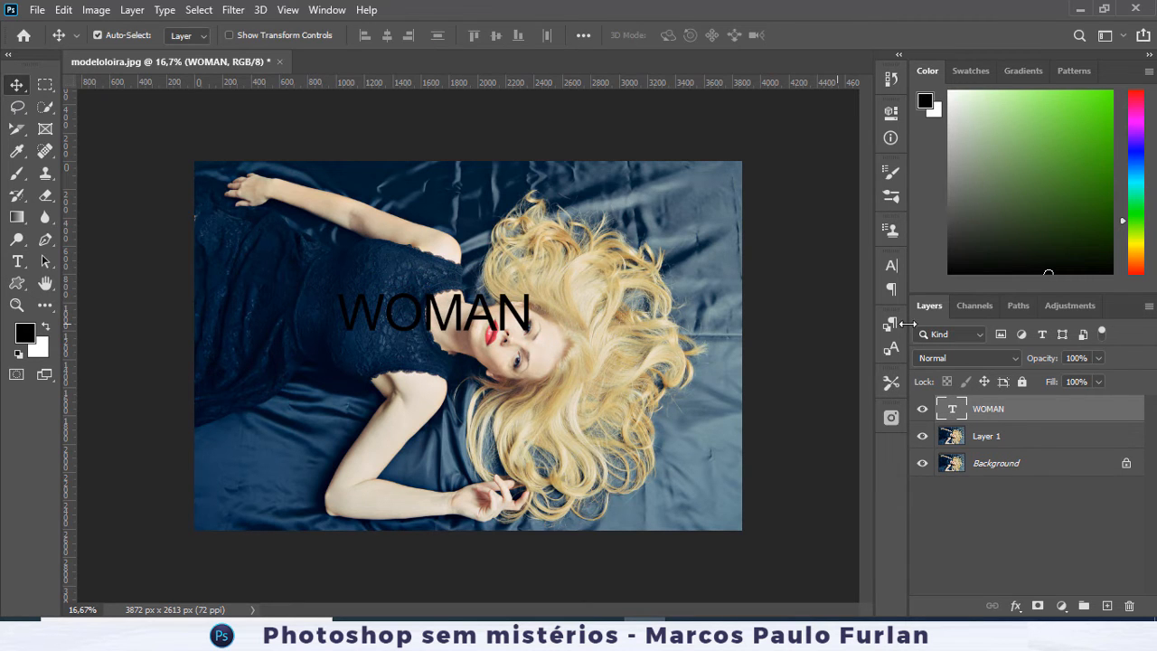
- Set the WOMAN text to the Avenir font at 460 pt
{"action": "left_click", "coordinate": [891, 264]}
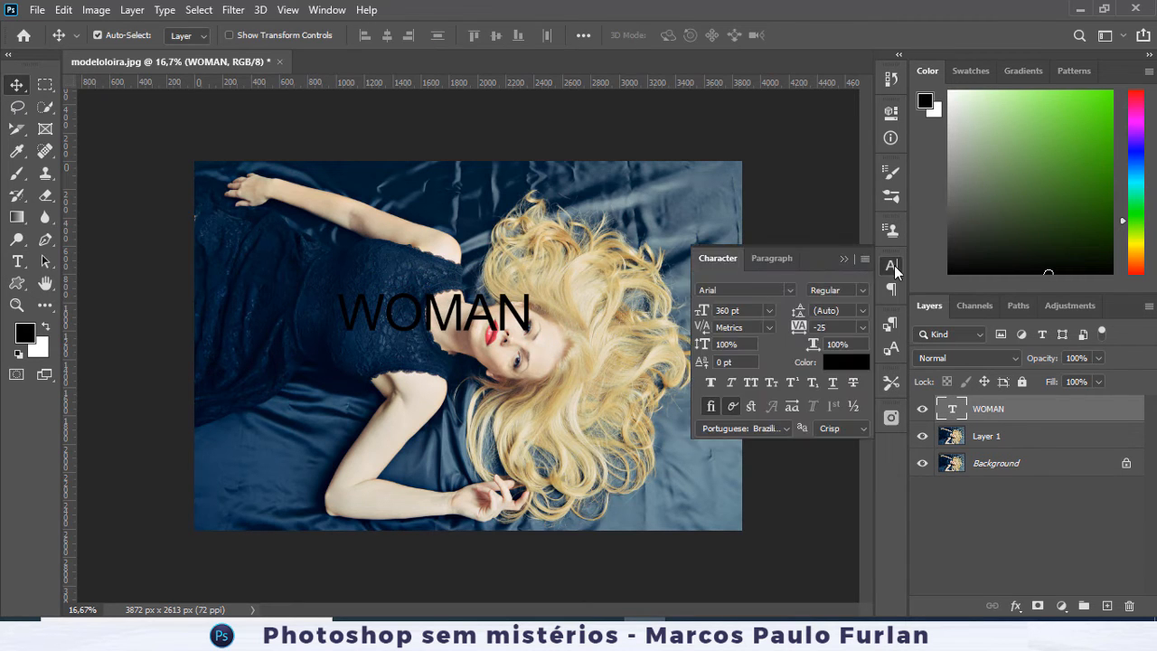
{"action": "left_click", "coordinate": [789, 289]}
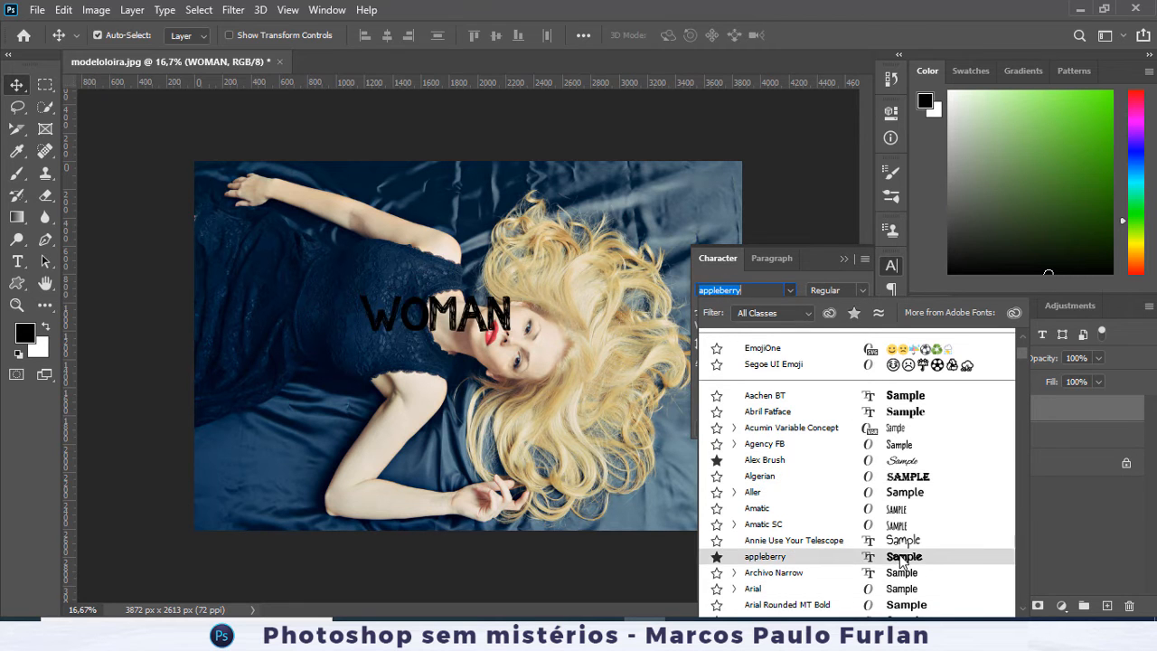
{"action": "scroll", "coordinate": [894, 560], "scroll_direction": "down", "scroll_amount": 4}
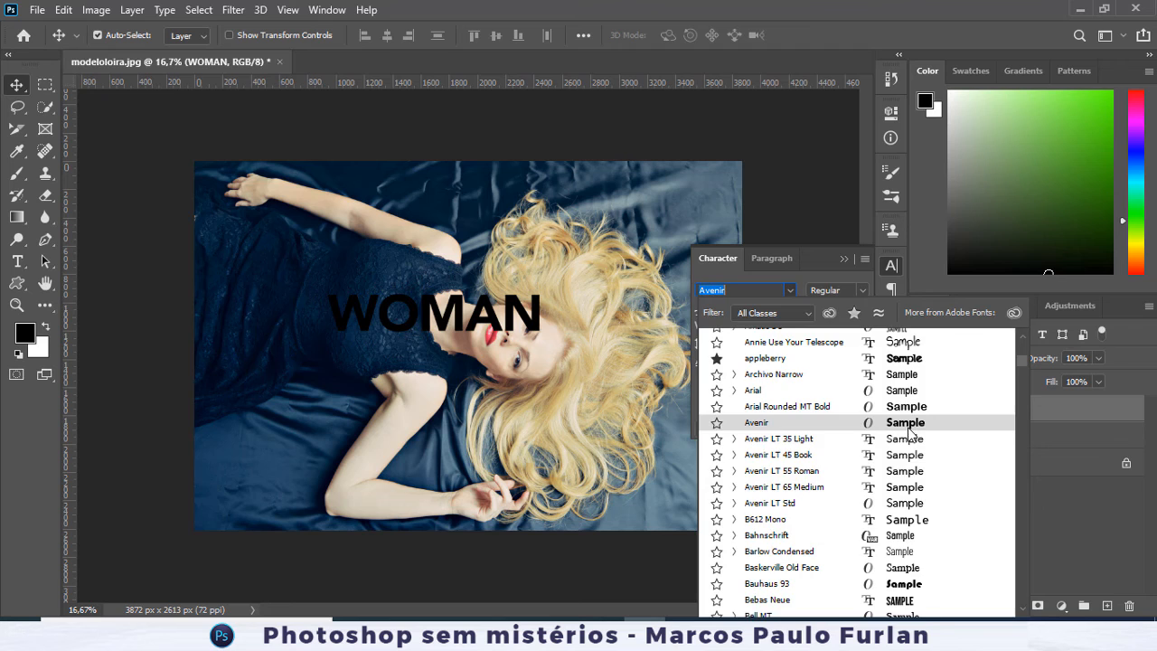
{"action": "left_click", "coordinate": [886, 422]}
{"action": "left_click", "coordinate": [734, 310]}
{"action": "type", "text": "460"}
{"action": "key", "text": "Return"}
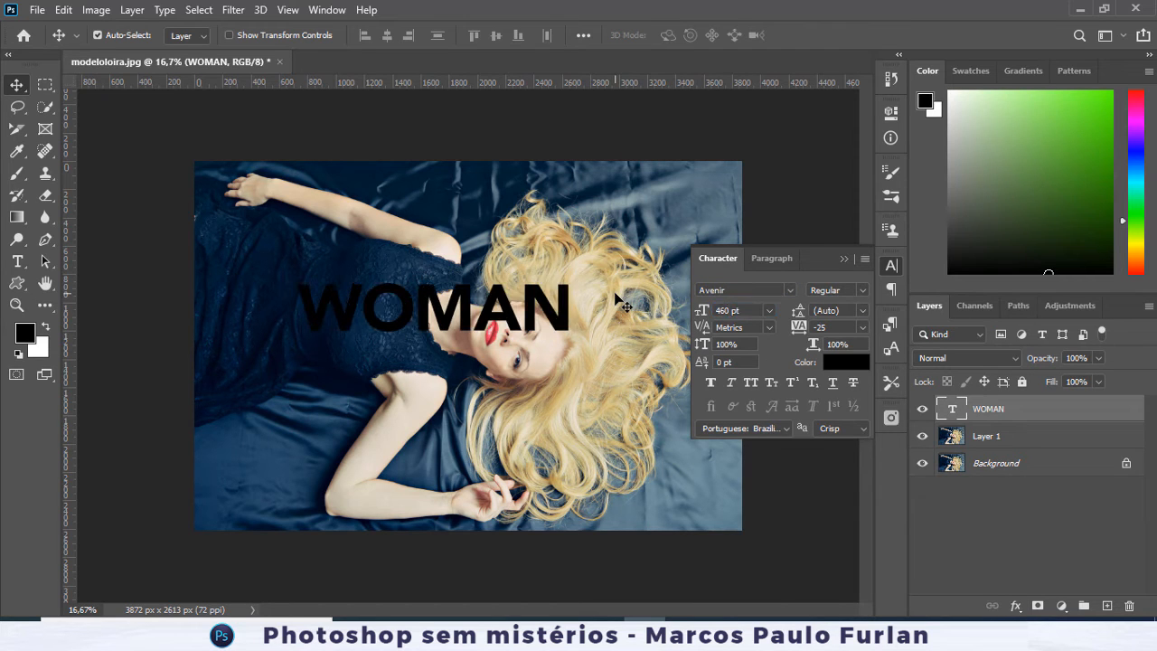
- Free Transform WOMAN up to 185.55% so it spans the photo, centred over the model
{"action": "key", "text": "ctrl+t"}
{"action": "left_click_drag", "start_coordinate": [571, 348], "coordinate": [705, 398]}
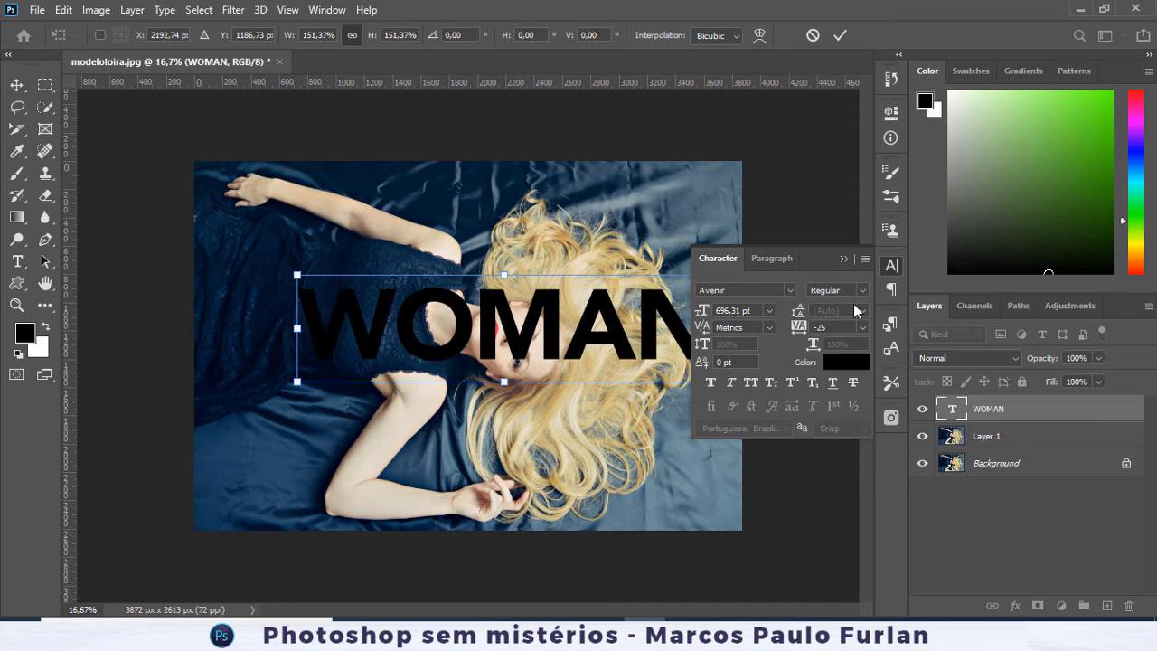
{"action": "left_click", "coordinate": [890, 266]}
{"action": "left_click_drag", "start_coordinate": [295, 276], "coordinate": [202, 246]}
{"action": "mouse_move", "coordinate": [492, 325]}
{"action": "left_mouse_down"}
{"action": "mouse_move", "coordinate": [530, 327]}
{"action": "mouse_move", "coordinate": [481, 326]}
{"action": "left_mouse_up"}
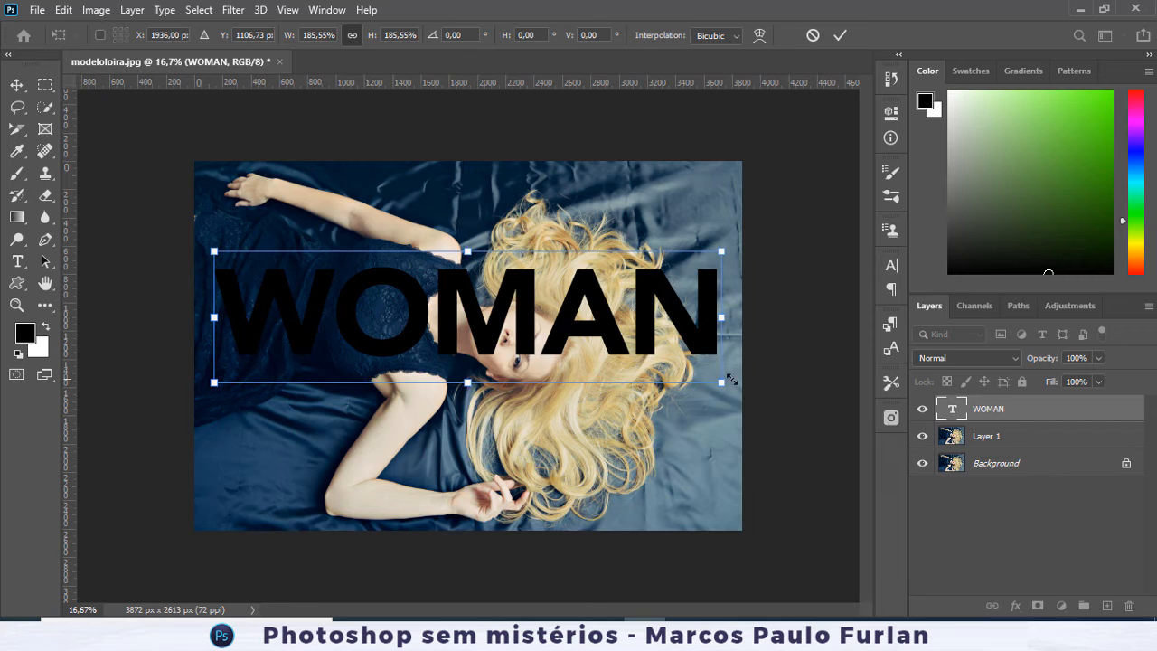
{"action": "left_click", "coordinate": [841, 36]}
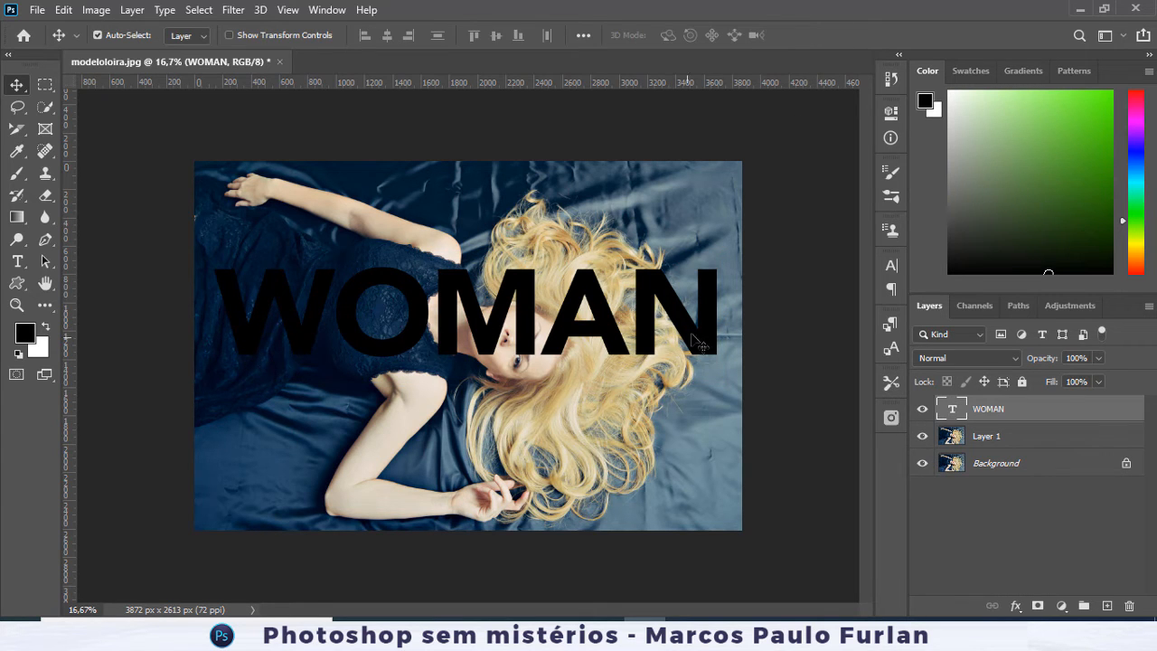
{"action": "key", "text": "ctrl"}
- Load the WOMAN letters as a selection, hide the text, and copy Layer 1's pixels to Layer 2
{"action": "left_click", "coordinate": [953, 413], "text": "ctrl"}
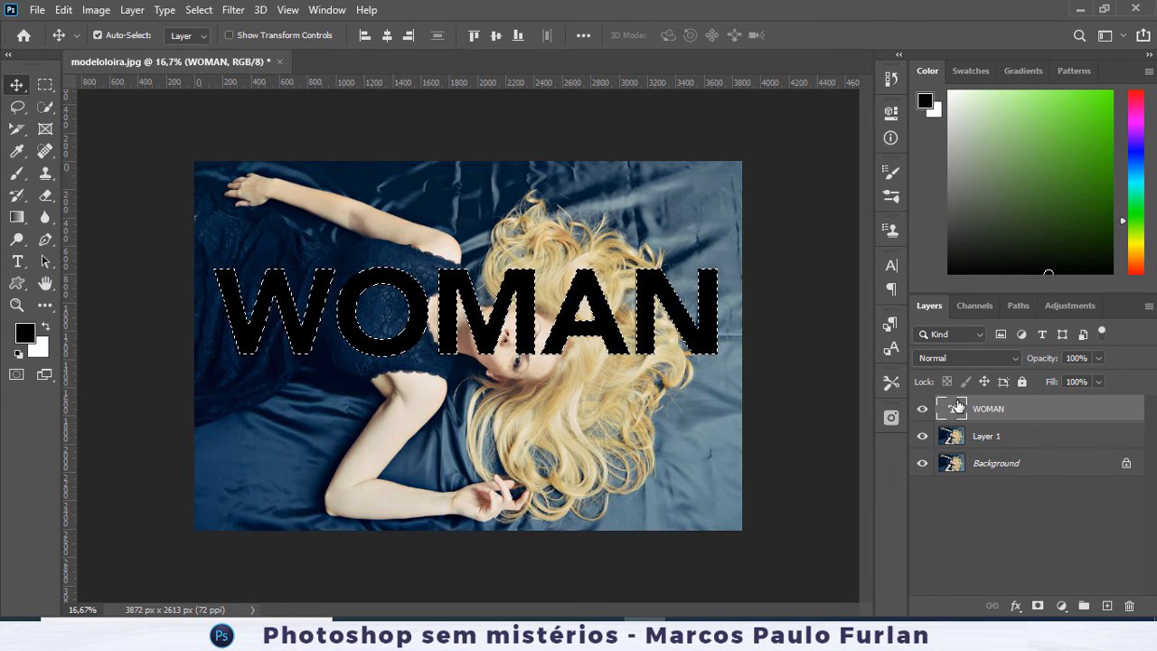
{"action": "left_click", "coordinate": [923, 409]}
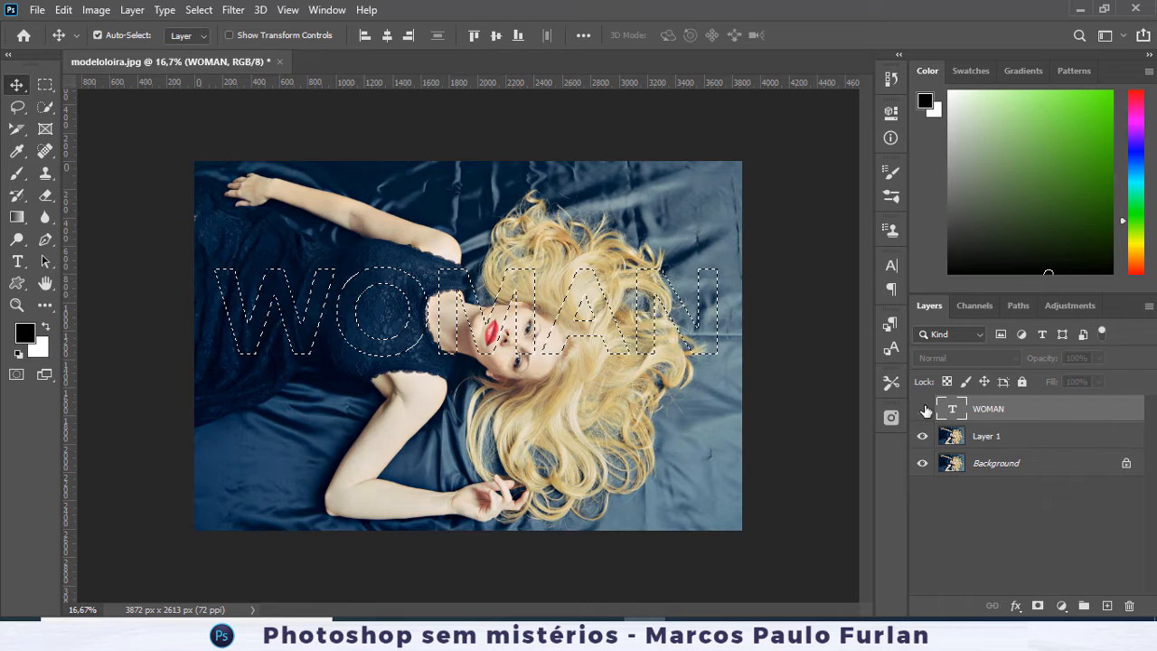
{"action": "left_click", "coordinate": [1005, 438]}
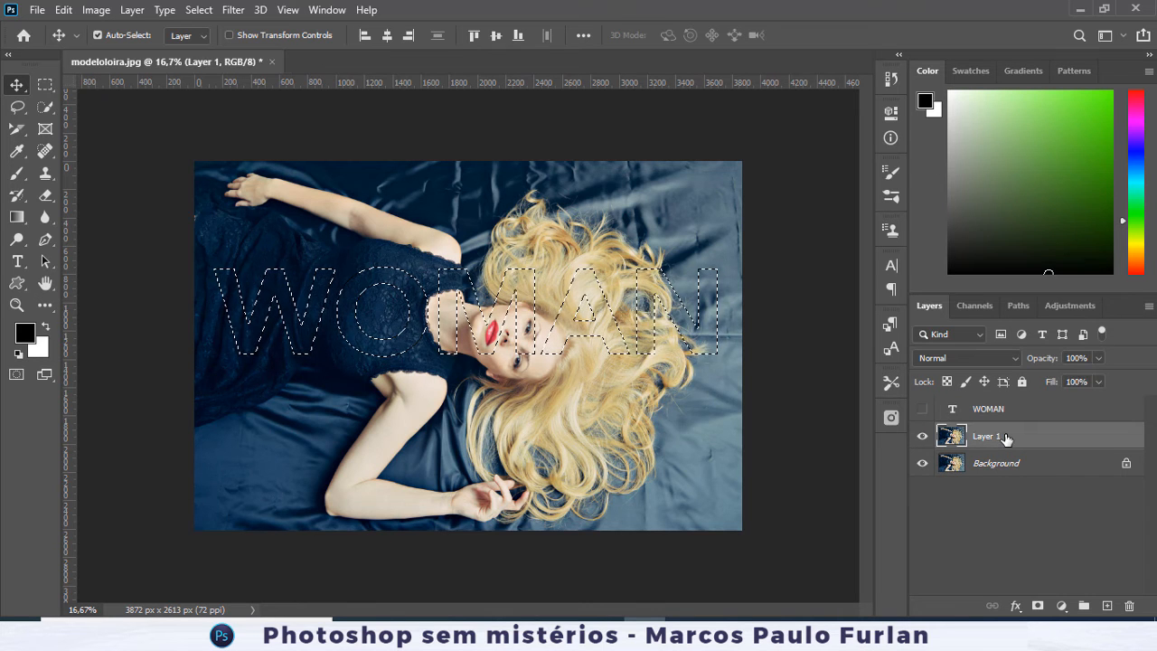
{"action": "key", "text": "ctrl+j"}
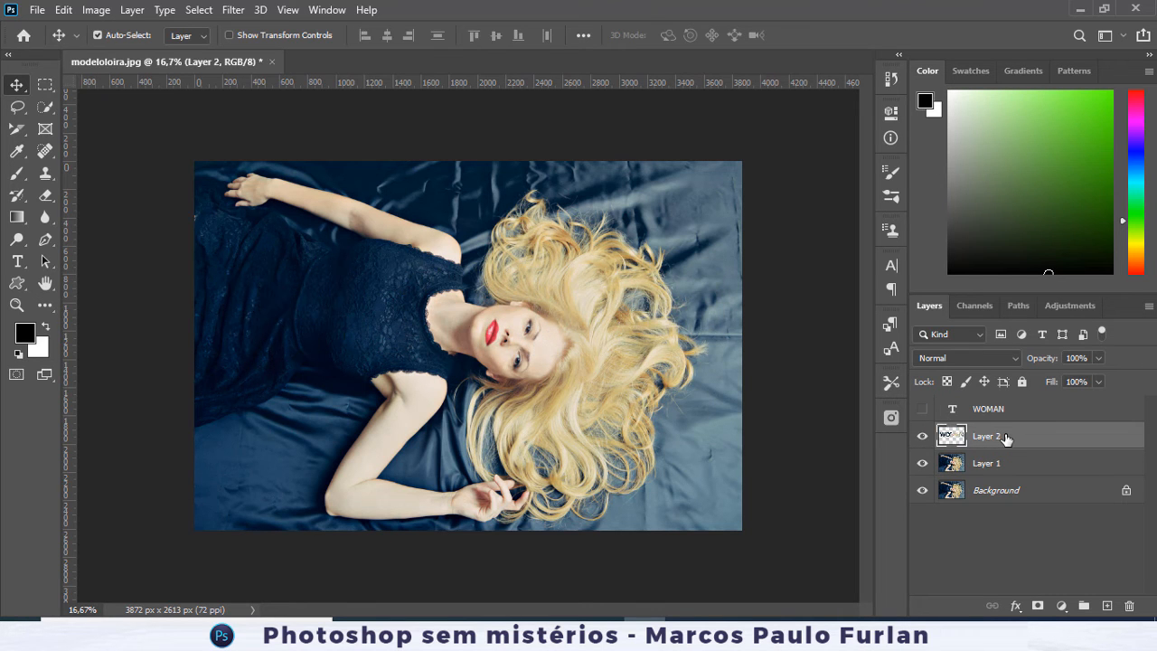
- Toggle Layer 1 and Background off and back on to inspect the WOMAN cutout
{"action": "left_click", "coordinate": [922, 463]}
{"action": "left_click", "coordinate": [923, 490]}
{"action": "left_click", "coordinate": [922, 490]}
{"action": "left_click", "coordinate": [922, 462]}
- Add a default Drop Shadow (49% opacity, 9 px distance, 3 px size) to Layer 2
{"action": "double_click", "coordinate": [1082, 441]}
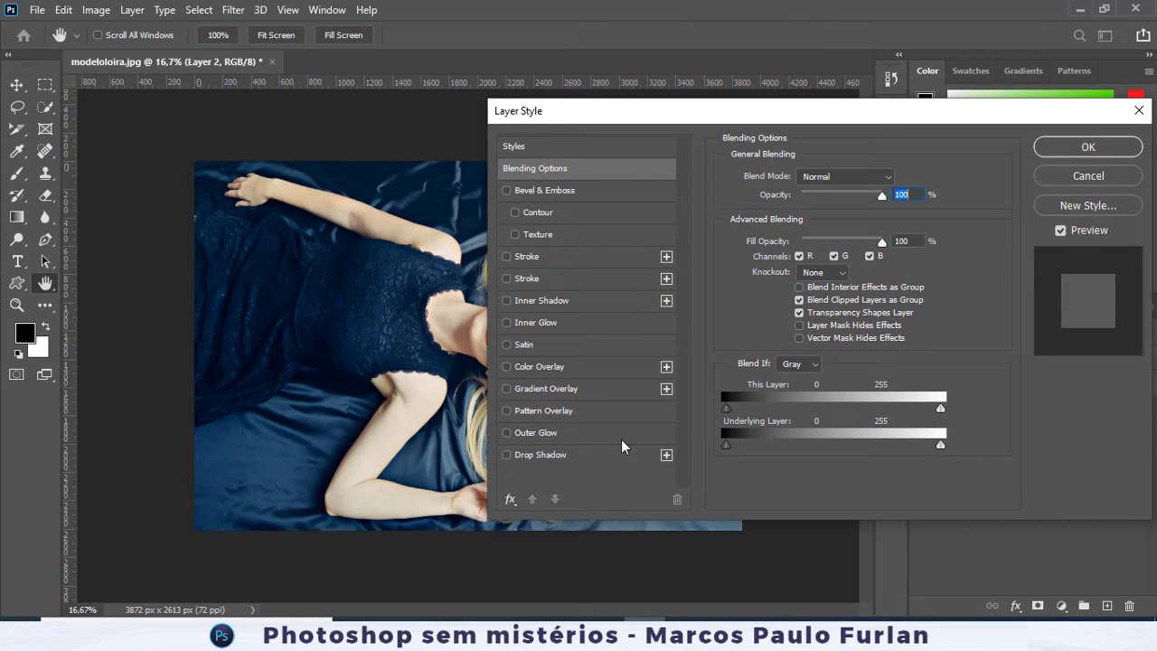
{"action": "left_click", "coordinate": [539, 455]}
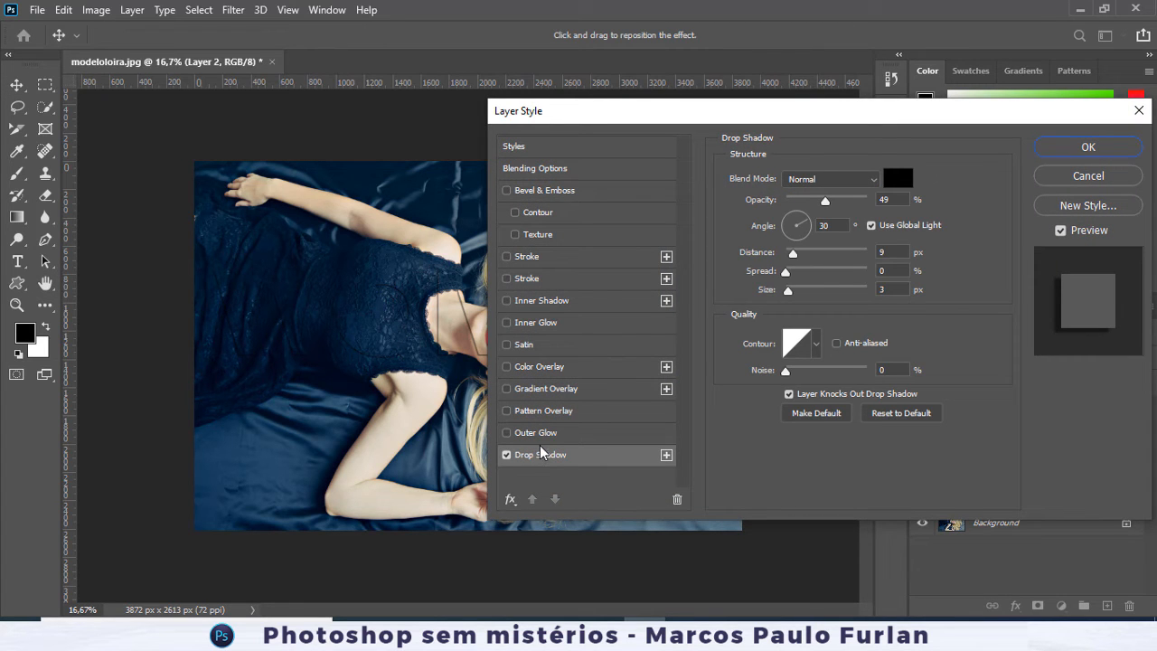
{"action": "left_click", "coordinate": [1056, 149]}
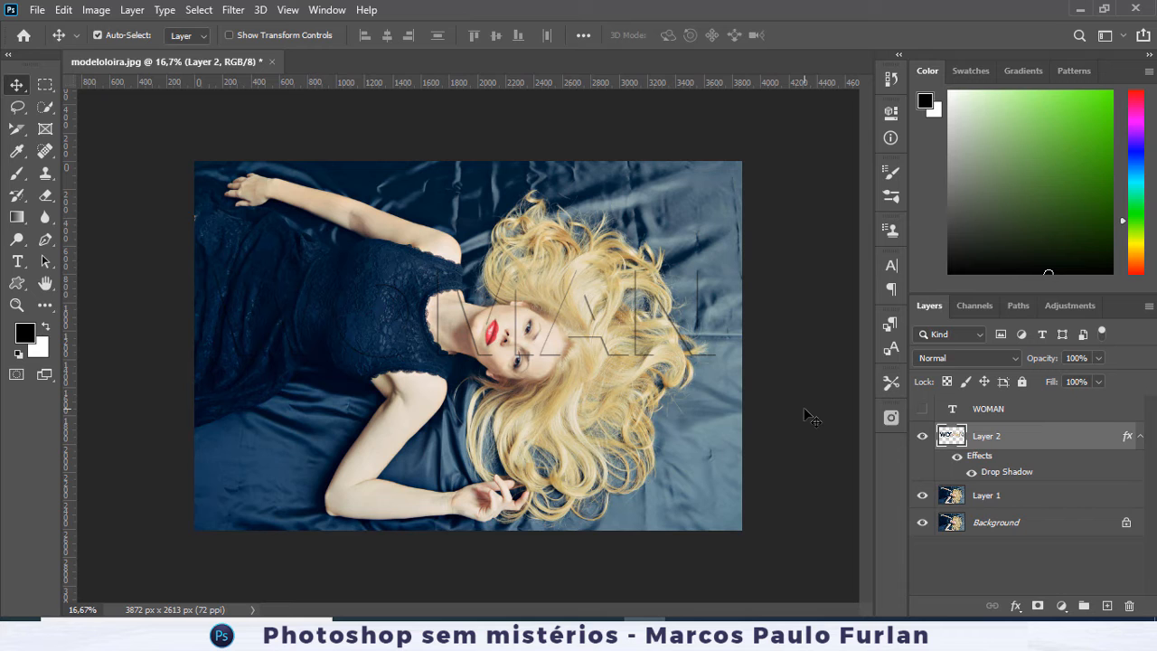
- Raise Layer 2's drop shadow to 35 px size and 60% opacity, with 19 px distance and 9% spread
{"action": "double_click", "coordinate": [1071, 442]}
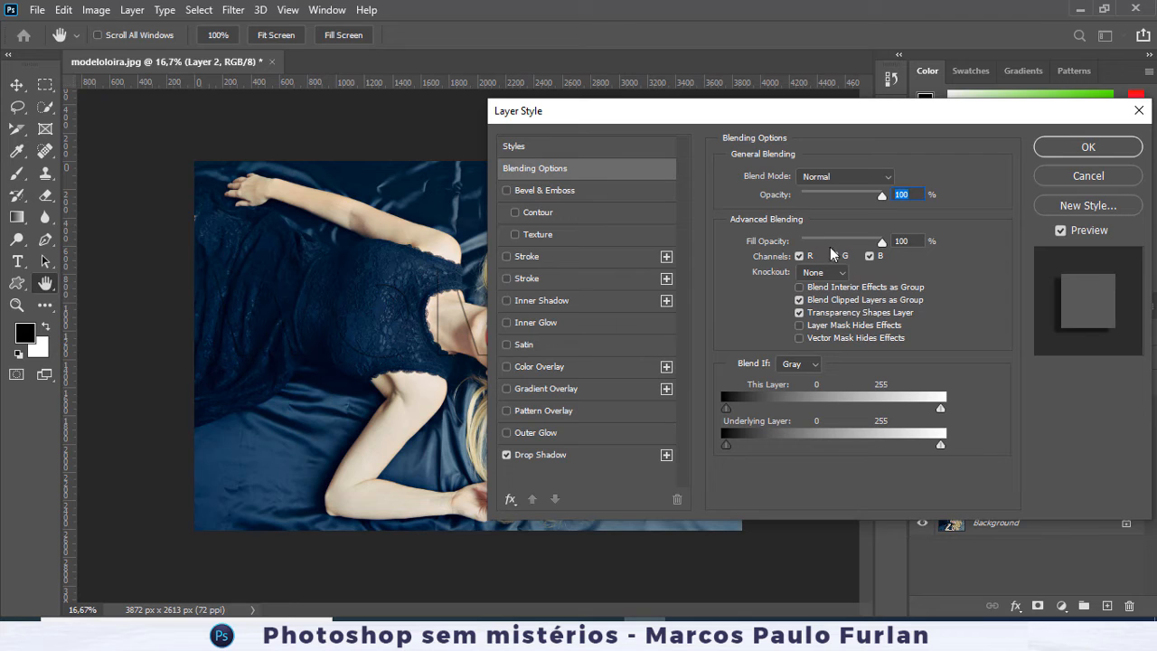
{"action": "left_click", "coordinate": [549, 452]}
{"action": "left_click_drag", "start_coordinate": [795, 288], "coordinate": [800, 252]}
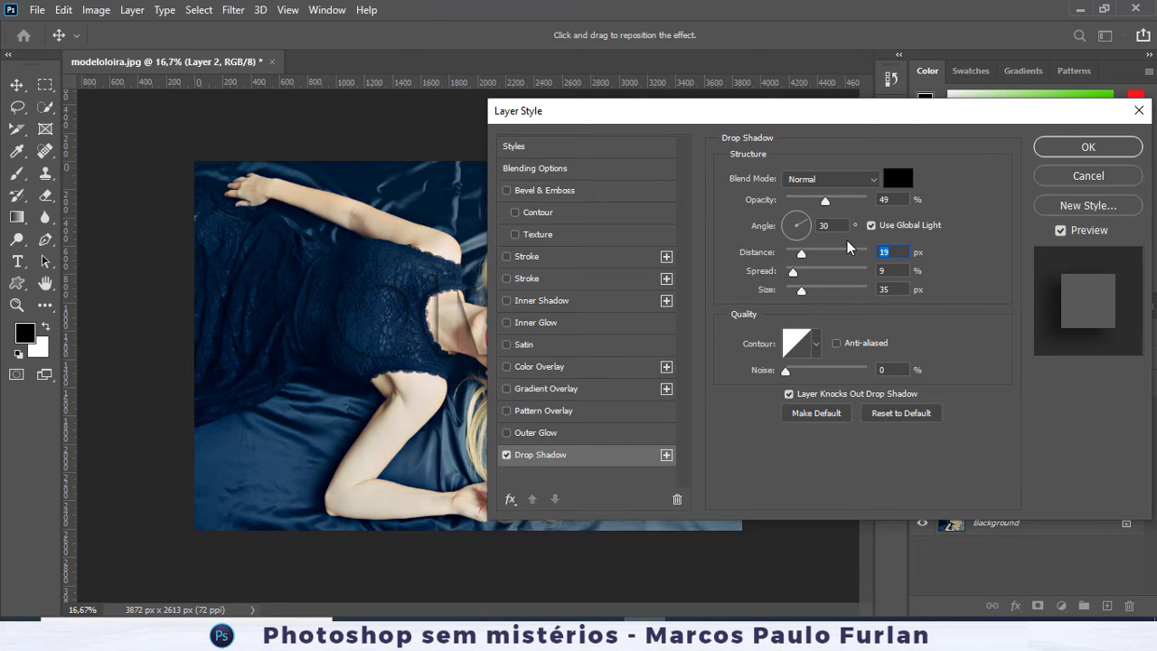
{"action": "left_click_drag", "start_coordinate": [885, 120], "coordinate": [954, 111]}
{"action": "left_click_drag", "start_coordinate": [892, 193], "coordinate": [919, 192]}
{"action": "left_click", "coordinate": [1125, 140]}
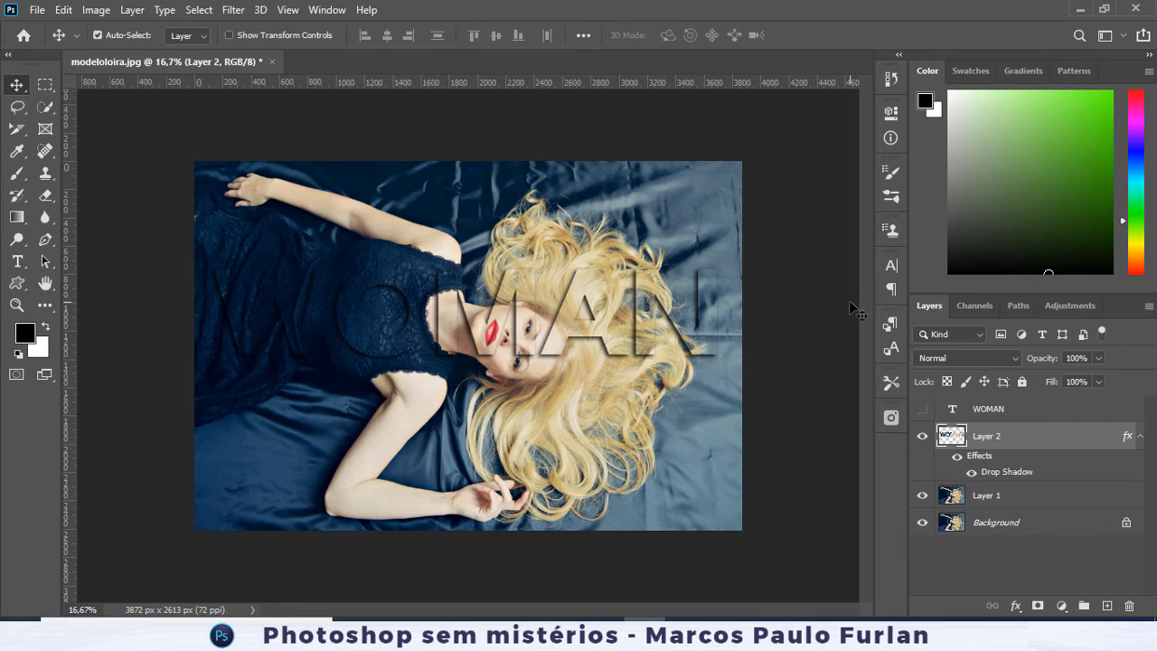
- Save As modeloloira.jpg in JPEG format on the Desktop at Maximum quality 12
{"action": "left_click", "coordinate": [37, 10]}
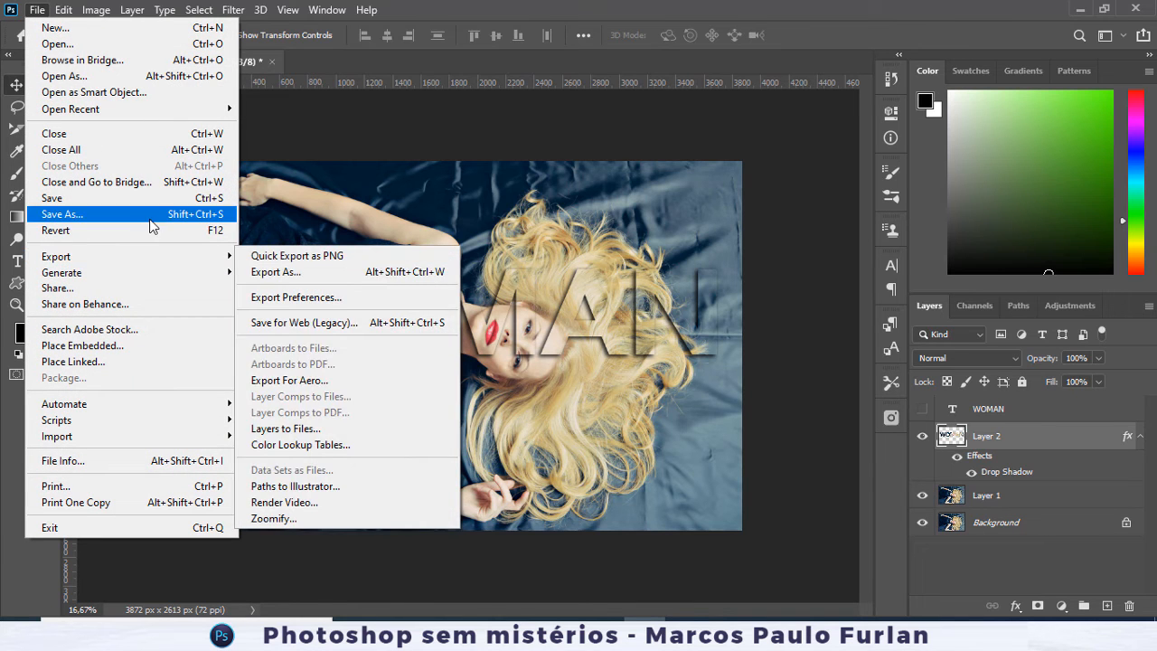
{"action": "left_click", "coordinate": [150, 217]}
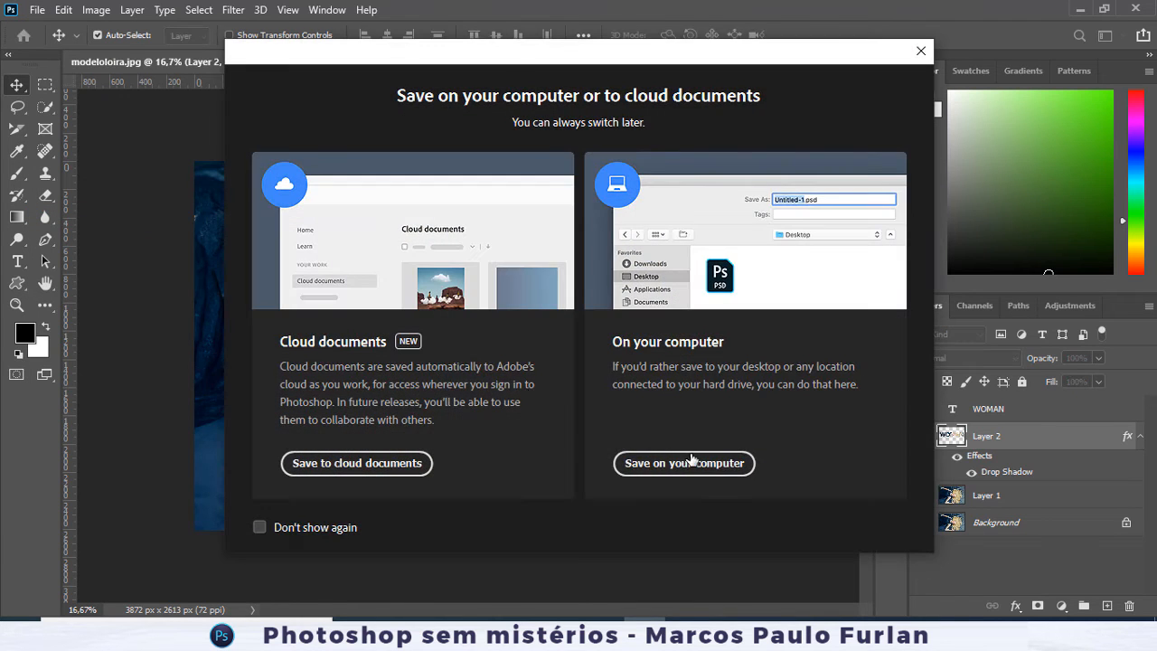
{"action": "left_click", "coordinate": [692, 462]}
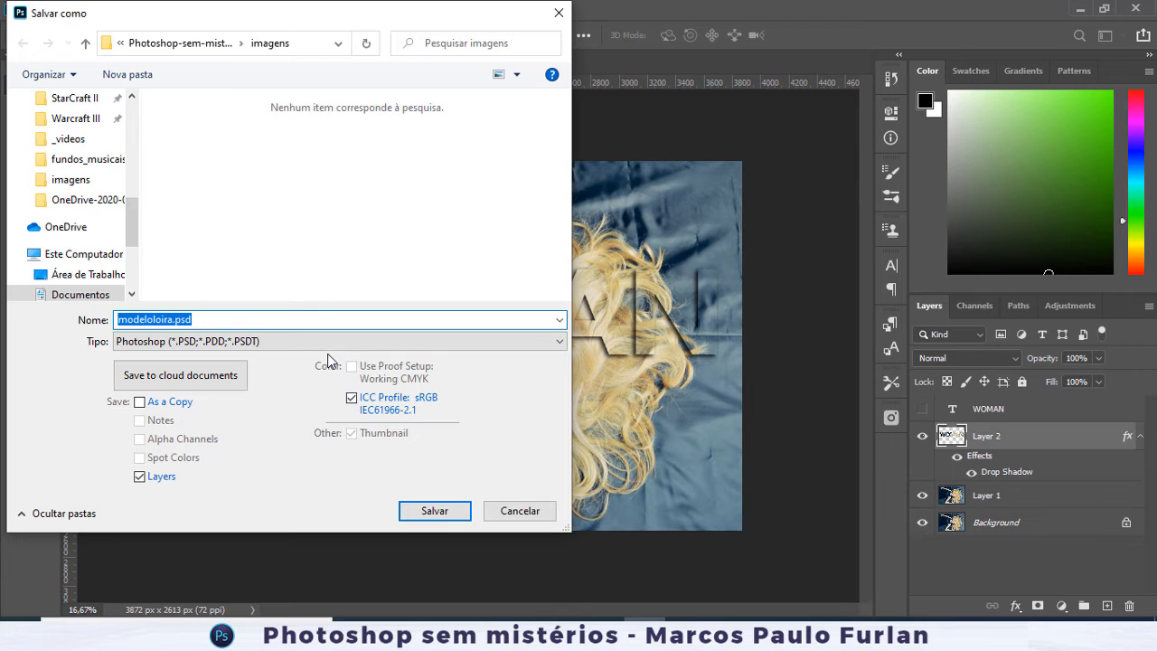
{"action": "left_click", "coordinate": [331, 341]}
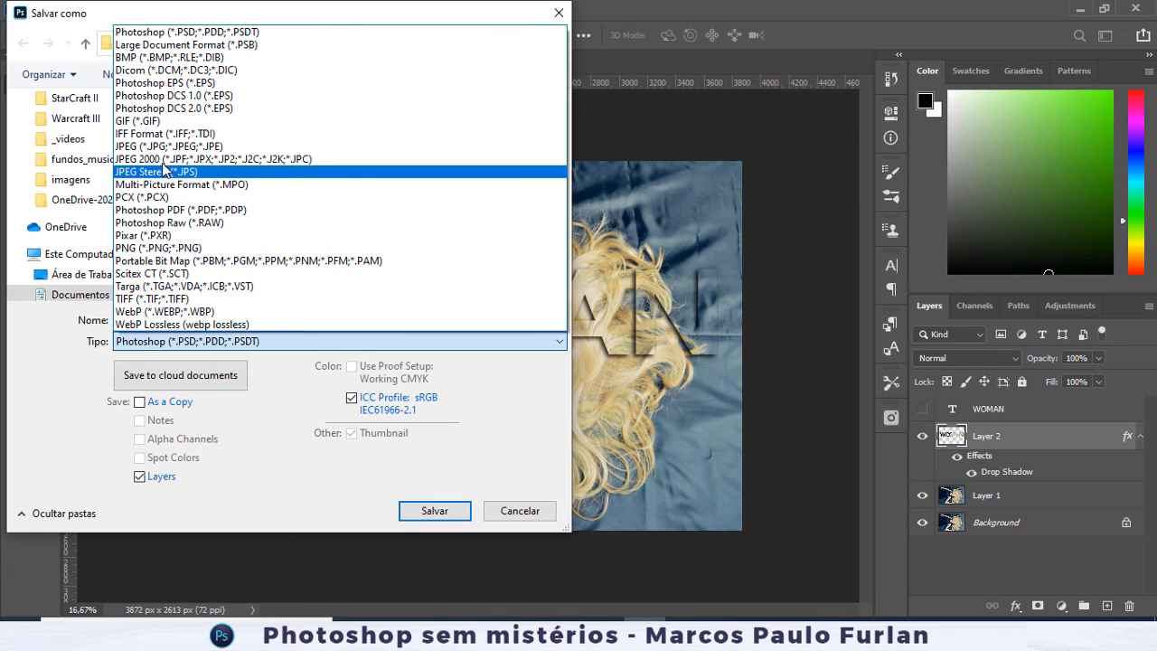
{"action": "left_click", "coordinate": [167, 145]}
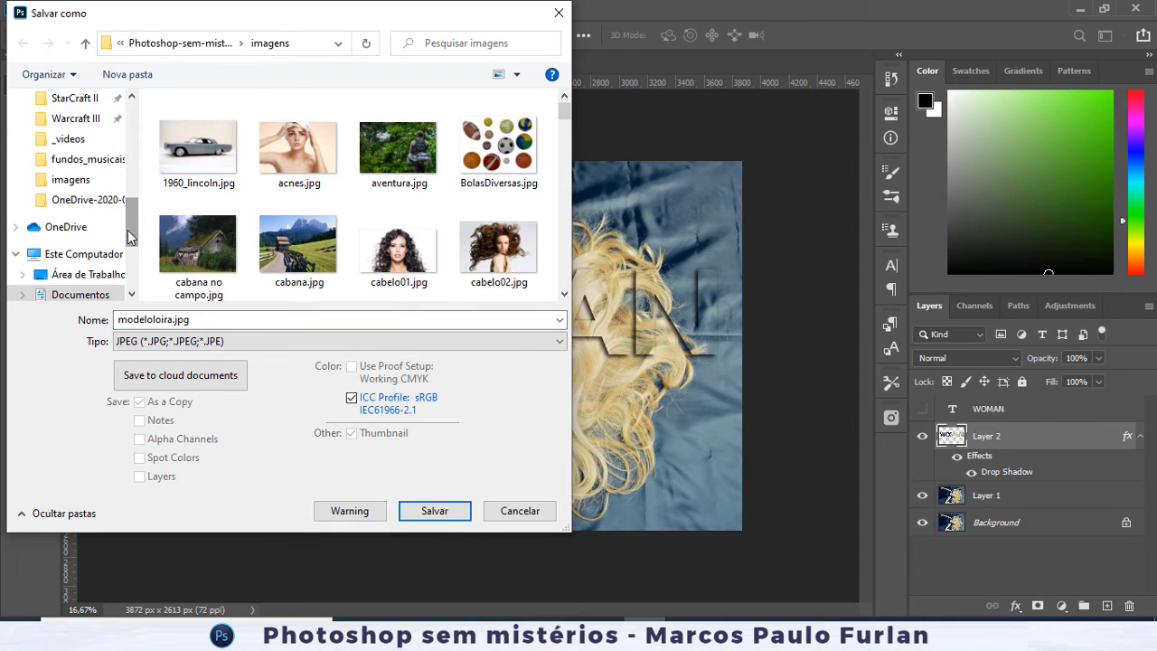
{"action": "scroll", "coordinate": [96, 117], "scroll_direction": "up", "scroll_amount": 5}
{"action": "left_click", "coordinate": [86, 132]}
{"action": "left_click", "coordinate": [432, 510]}
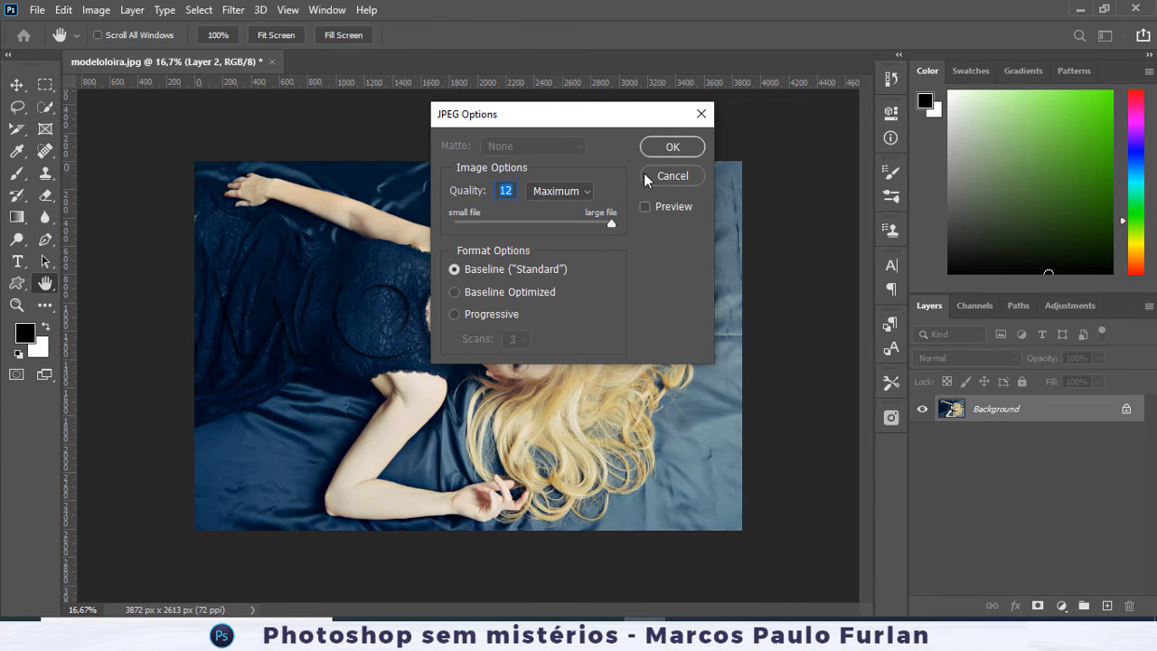
{"action": "left_click", "coordinate": [665, 145]}
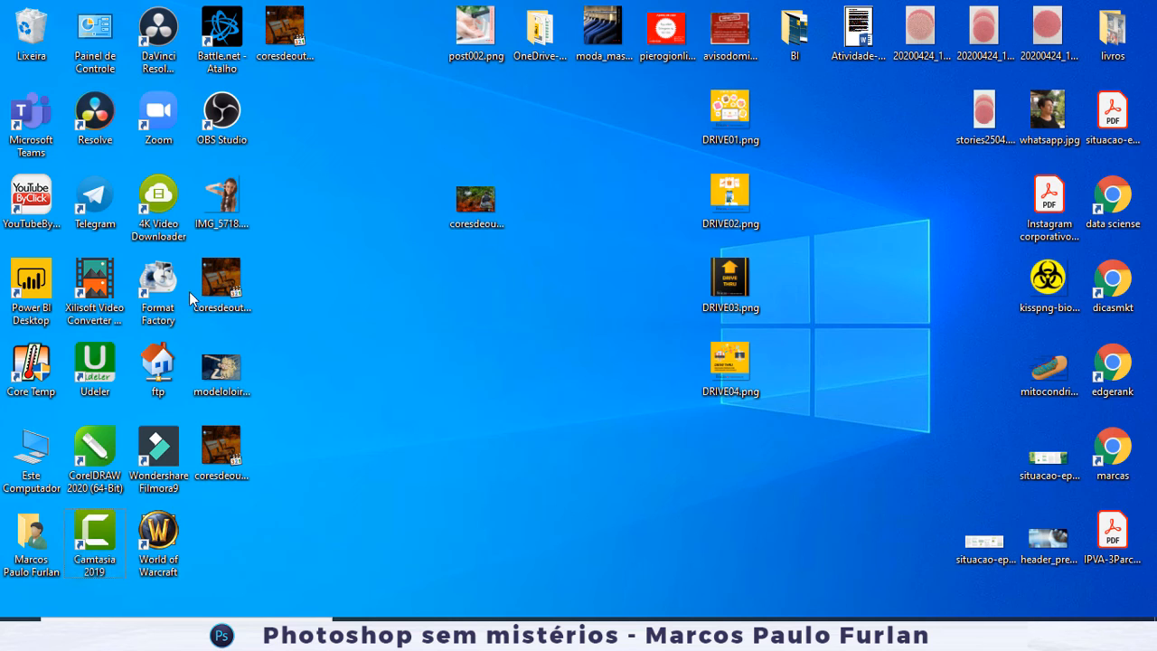
- Move the modeloloira.jpg icon into open desktop space and open it to check the saved result
{"action": "left_click", "coordinate": [217, 380]}
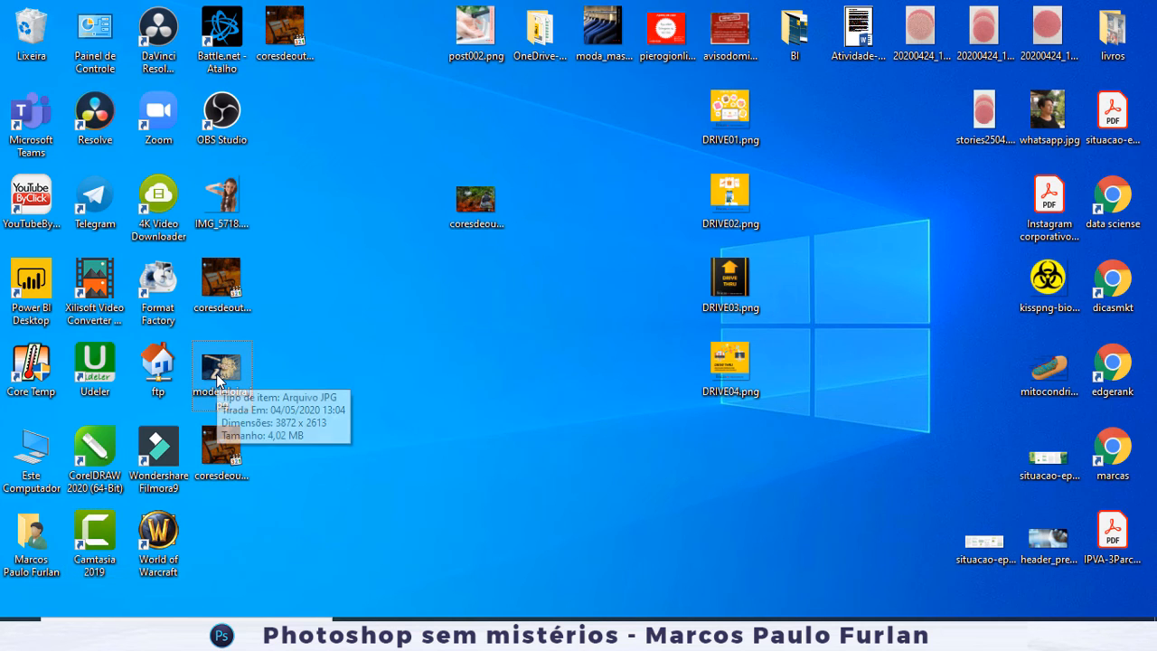
{"action": "left_click_drag", "start_coordinate": [217, 380], "coordinate": [408, 380]}
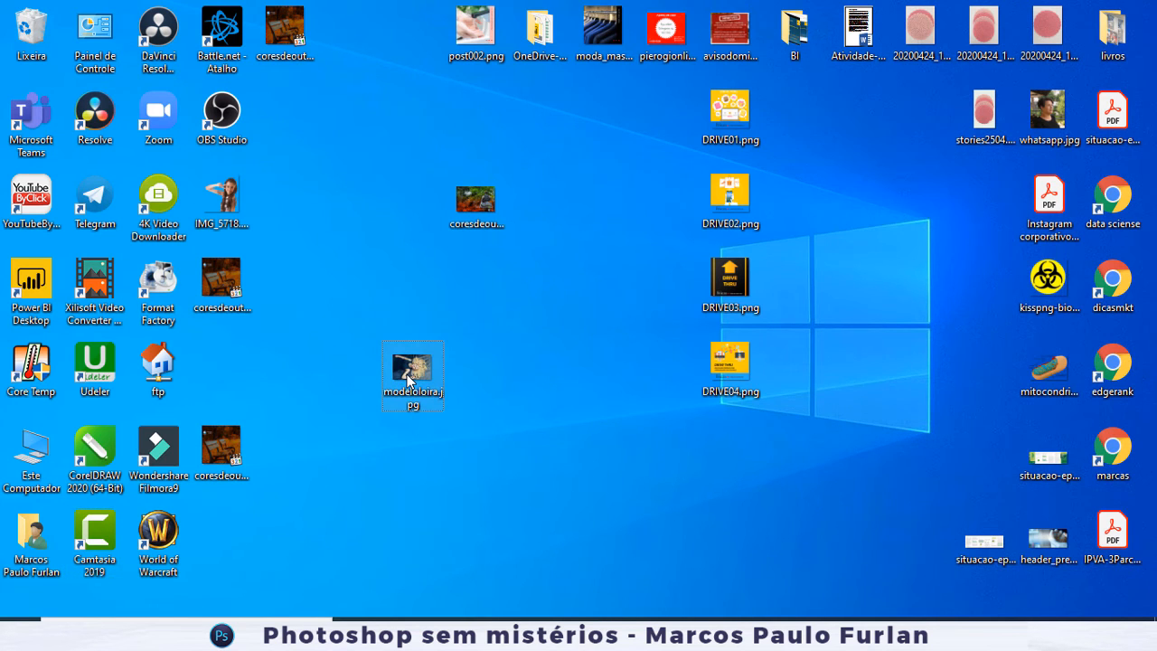
{"action": "double_click", "coordinate": [408, 379]}
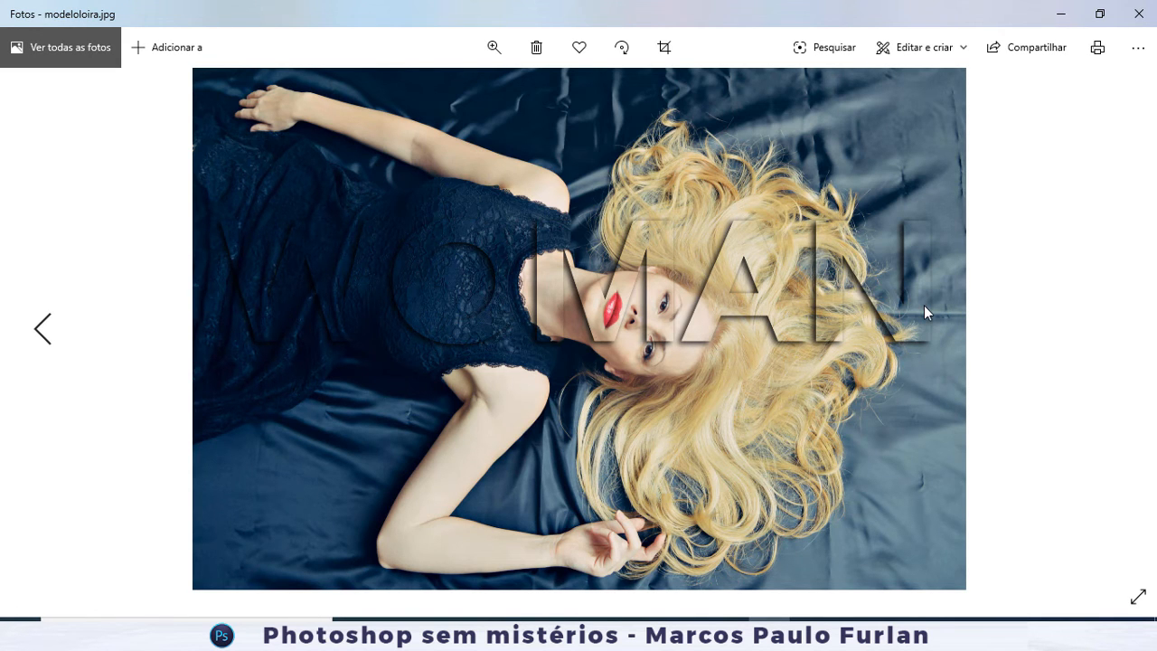
- Close the Photos preview of modeloloira.jpg
{"action": "left_click", "coordinate": [1138, 14]}
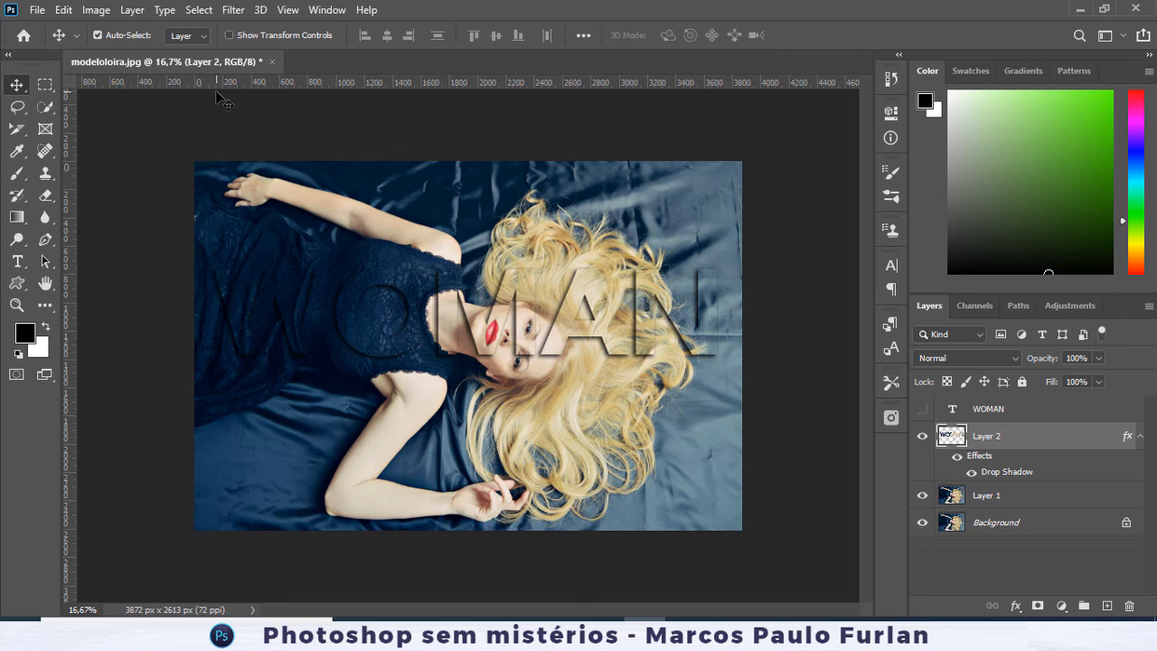
- Hide Layer 2's WOMAN cutout and shadow, then cancel the Type > Match Font dialog
{"action": "left_click", "coordinate": [920, 437]}
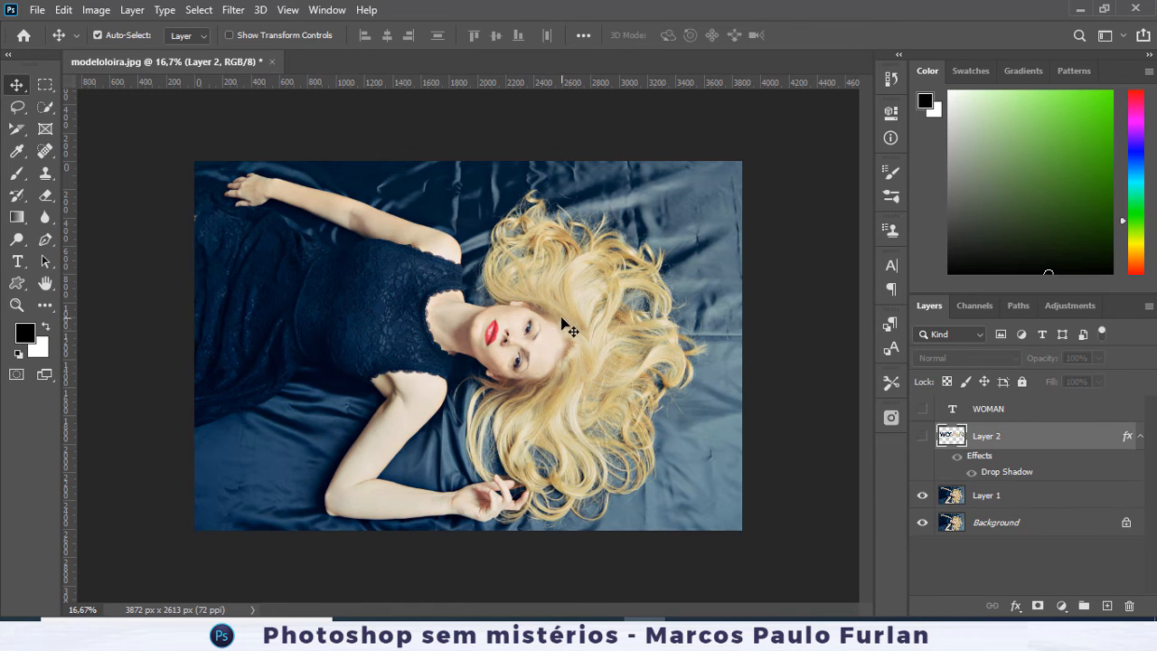
{"action": "left_click", "coordinate": [163, 10]}
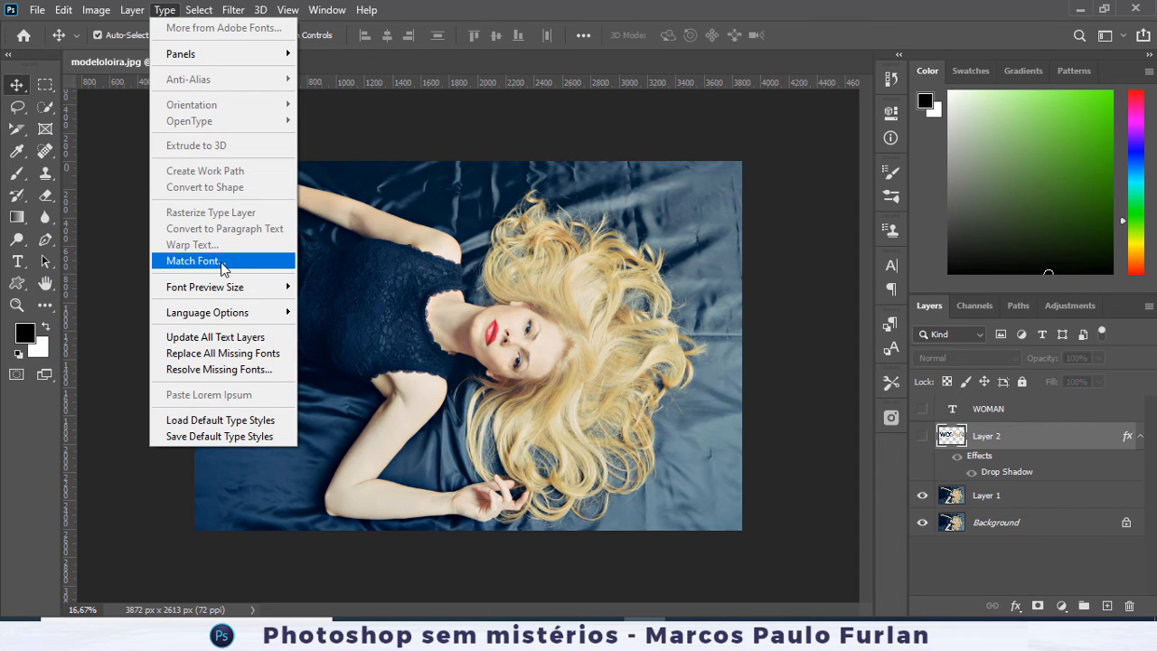
{"action": "left_click", "coordinate": [220, 262]}
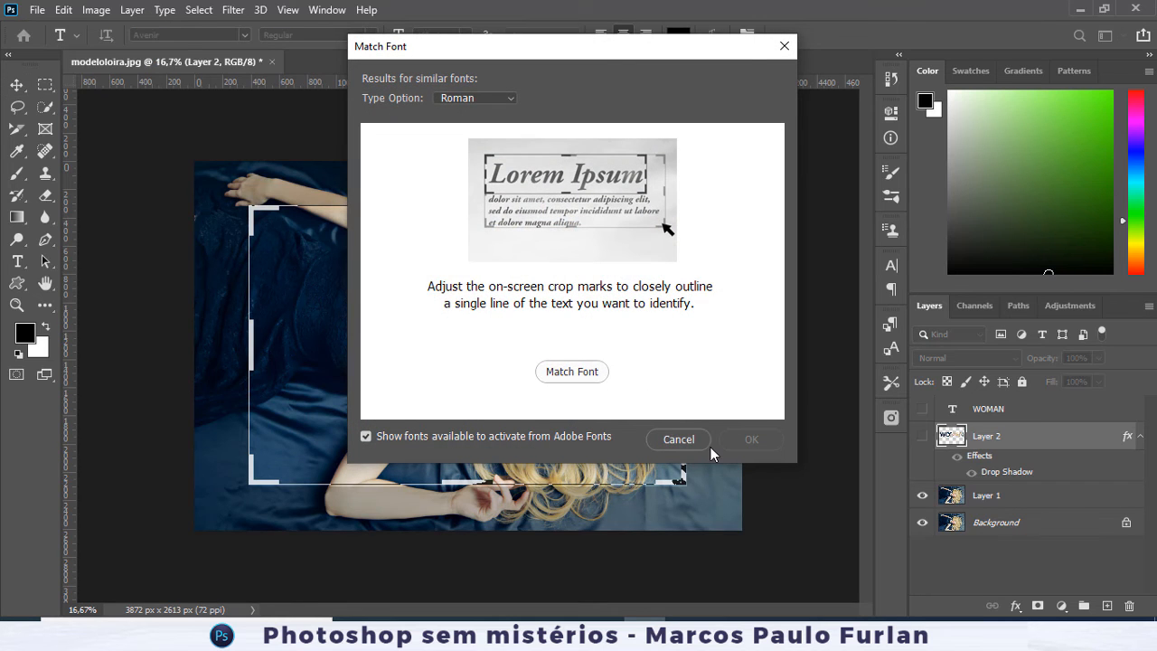
{"action": "left_click", "coordinate": [687, 438]}
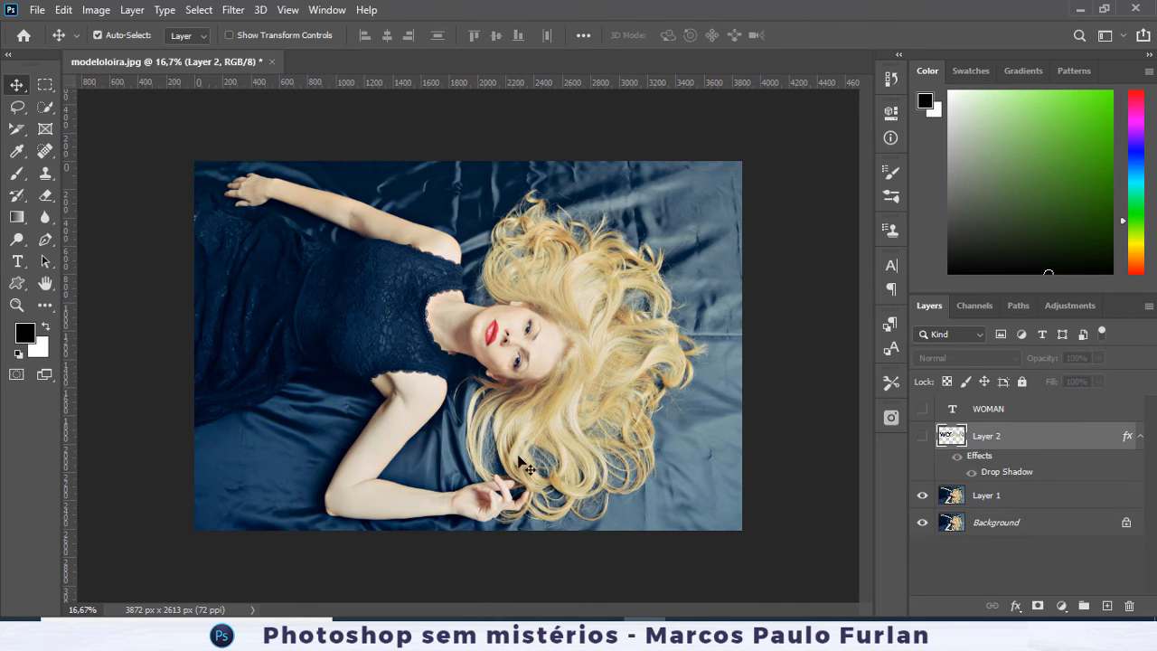
- Switch between the imagens and _mmaa folder windows, scrolling through their contents
{"action": "mouse_move", "coordinate": [611, 616]}
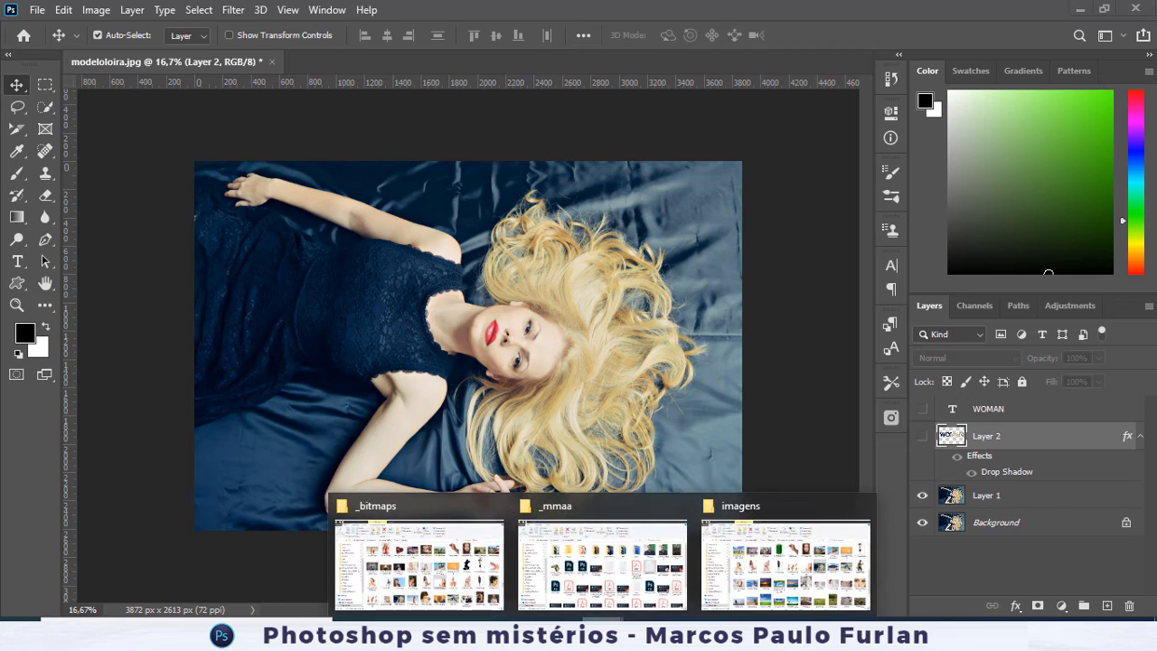
{"action": "left_click", "coordinate": [752, 553]}
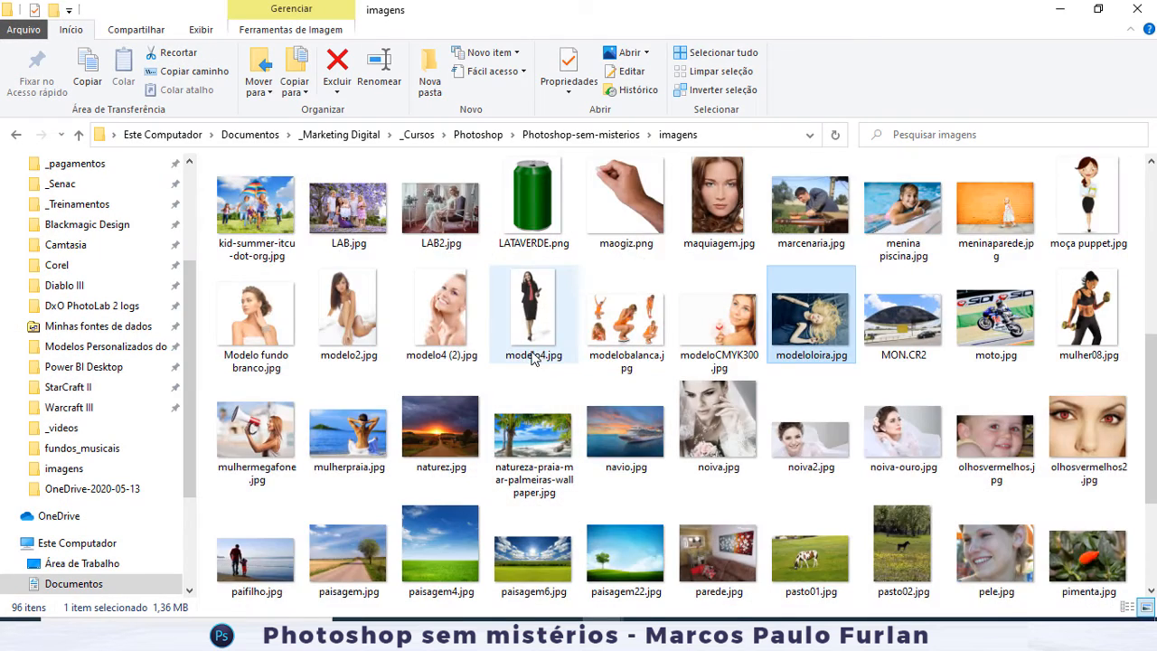
{"action": "scroll", "coordinate": [531, 358], "scroll_direction": "down", "scroll_amount": 2}
{"action": "scroll", "coordinate": [528, 325], "scroll_direction": "up", "scroll_amount": 6}
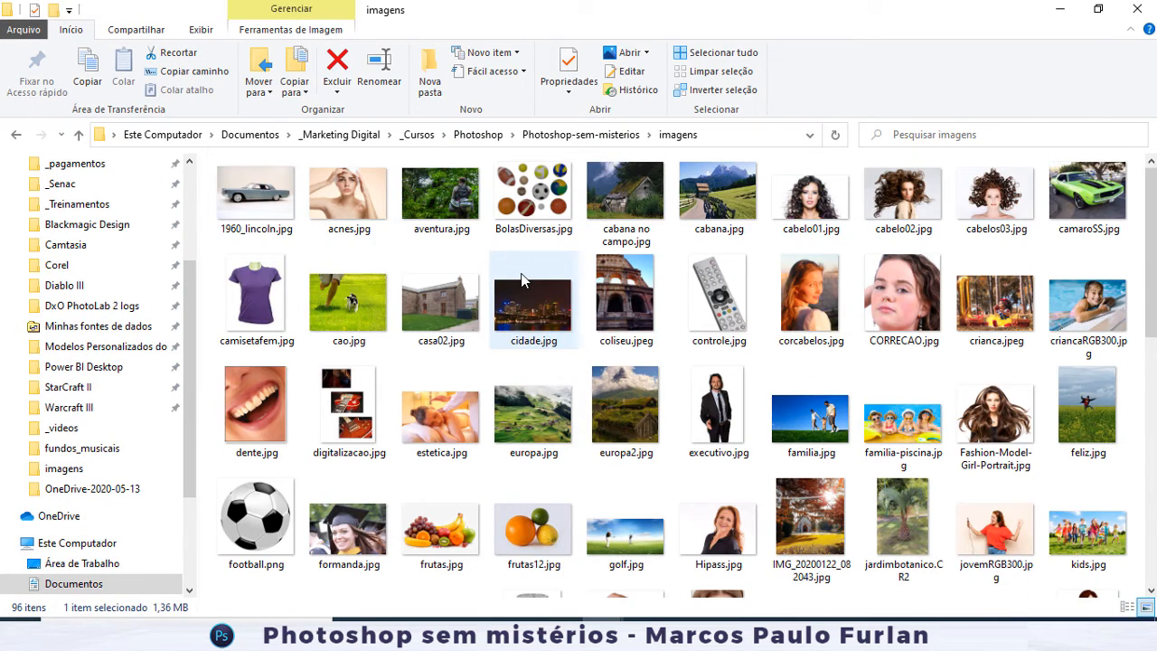
{"action": "scroll", "coordinate": [542, 285], "scroll_direction": "down", "scroll_amount": 6}
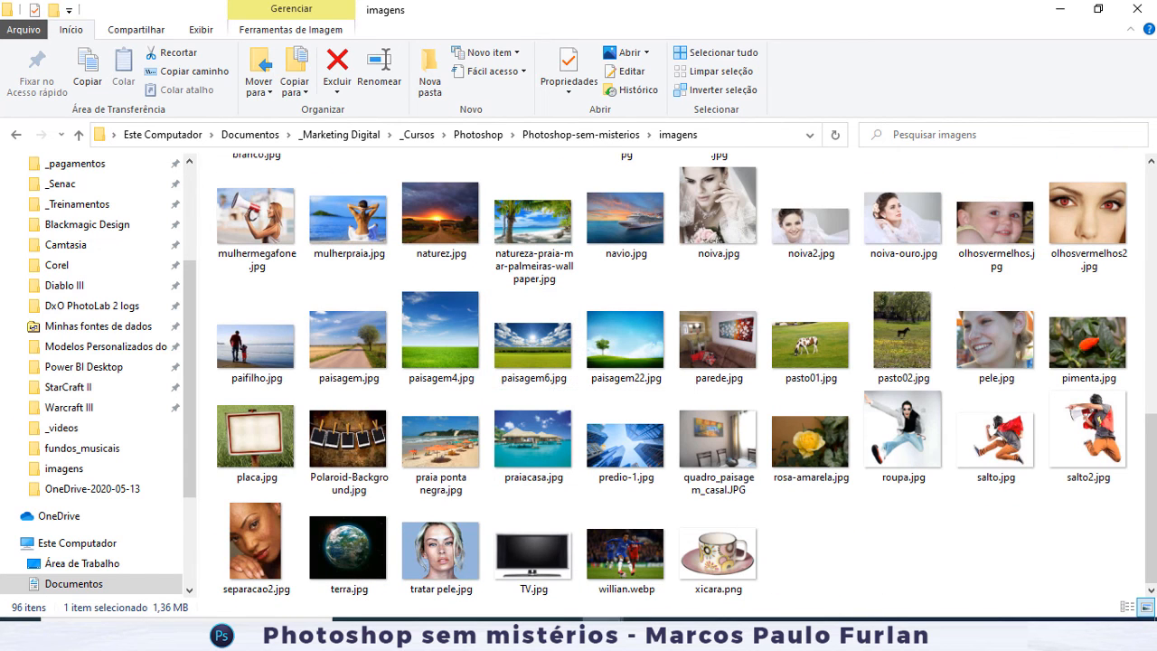
{"action": "mouse_move", "coordinate": [601, 633]}
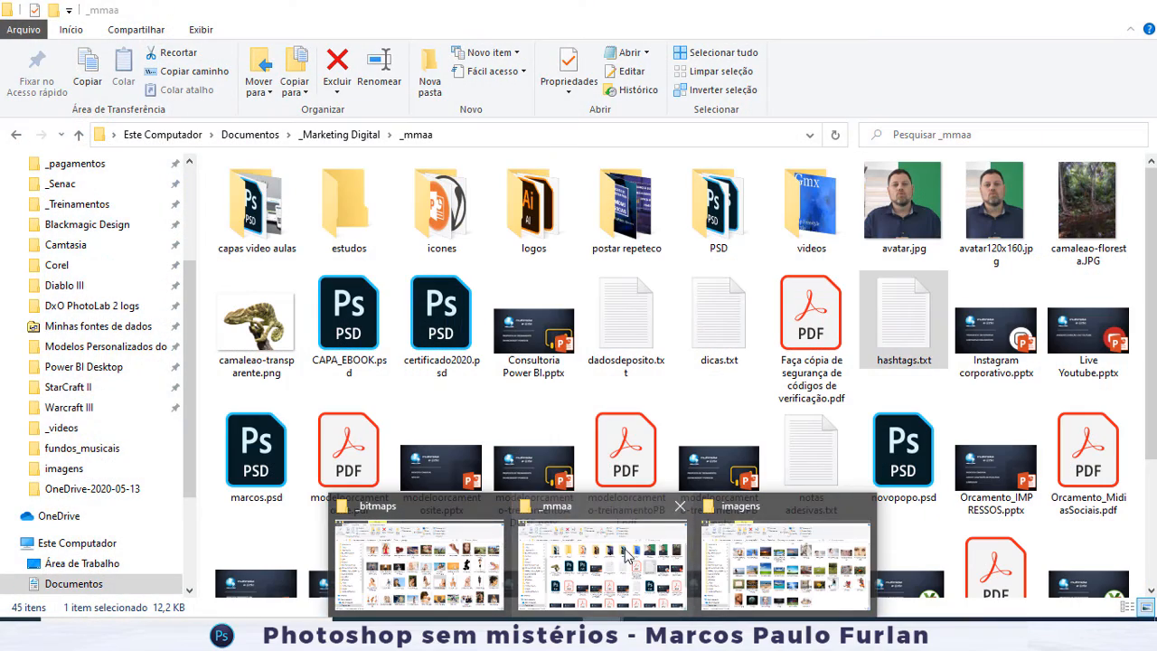
{"action": "left_click", "coordinate": [626, 553]}
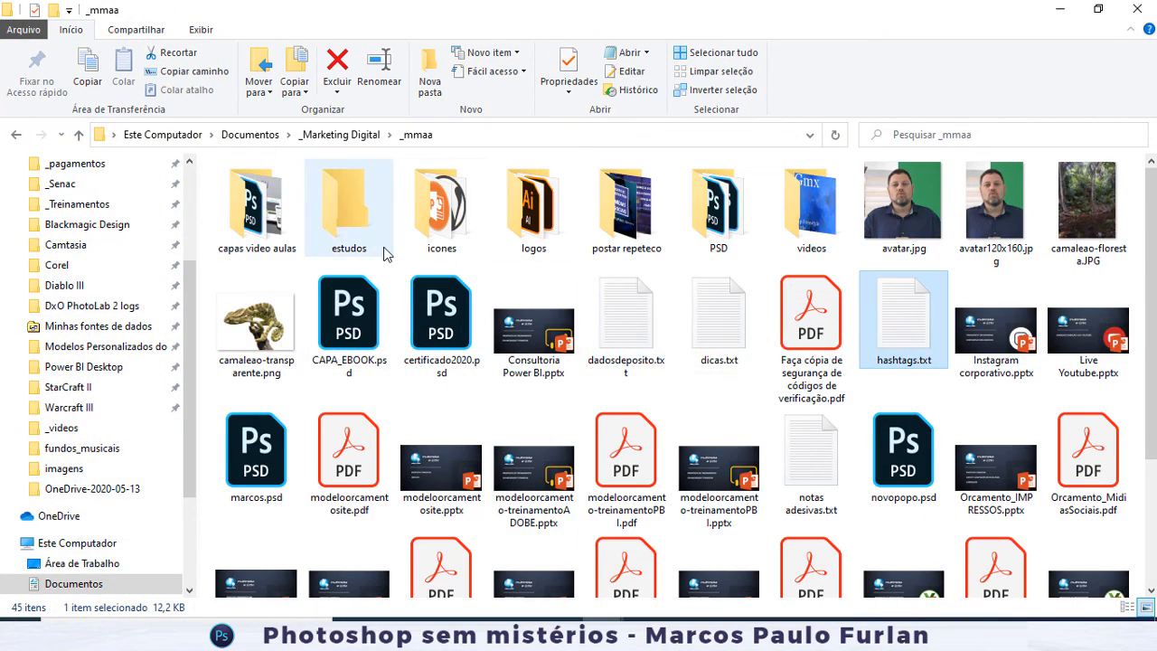
{"action": "scroll", "coordinate": [462, 260], "scroll_direction": "down", "scroll_amount": 3}
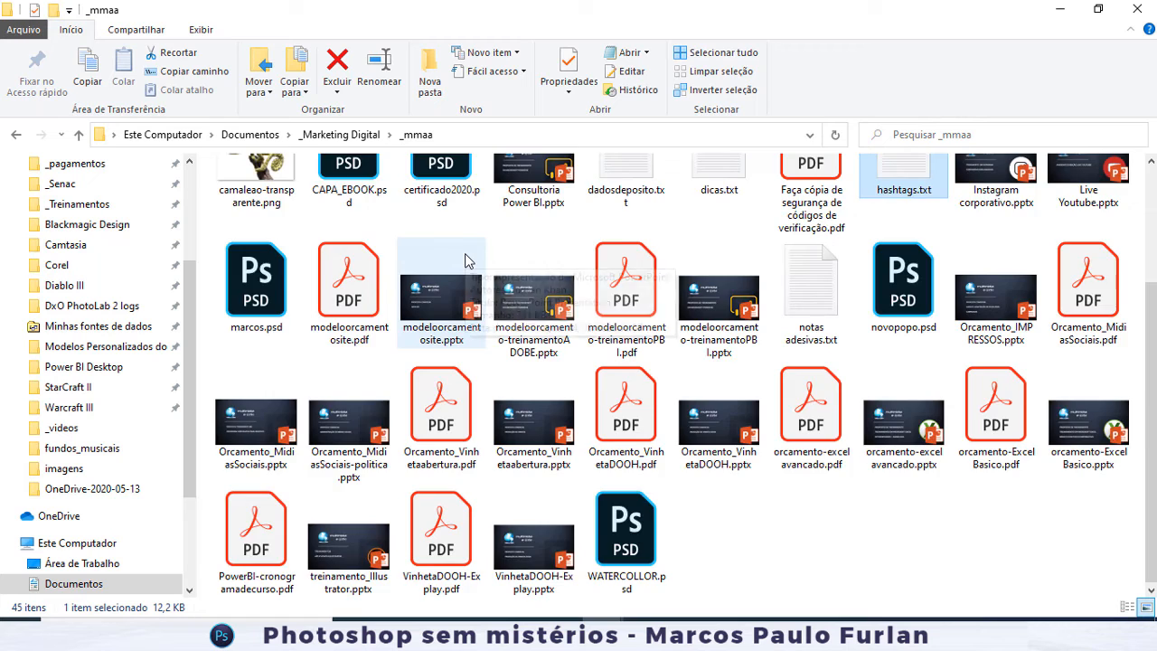
{"action": "scroll", "coordinate": [466, 259], "scroll_direction": "up", "scroll_amount": 3}
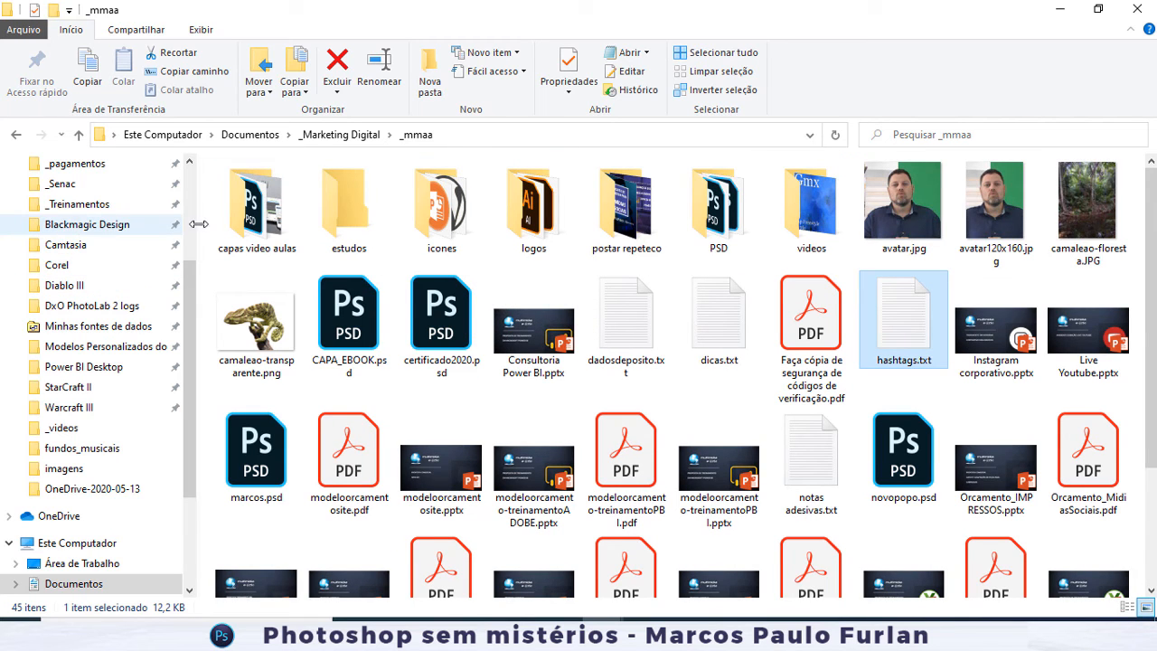
{"action": "scroll", "coordinate": [98, 219], "scroll_direction": "up", "scroll_amount": 3}
- Go to Downloads and select Free-10-Calligraphy-Illustrator-Art-Brushes.jpg
{"action": "left_click", "coordinate": [72, 218]}
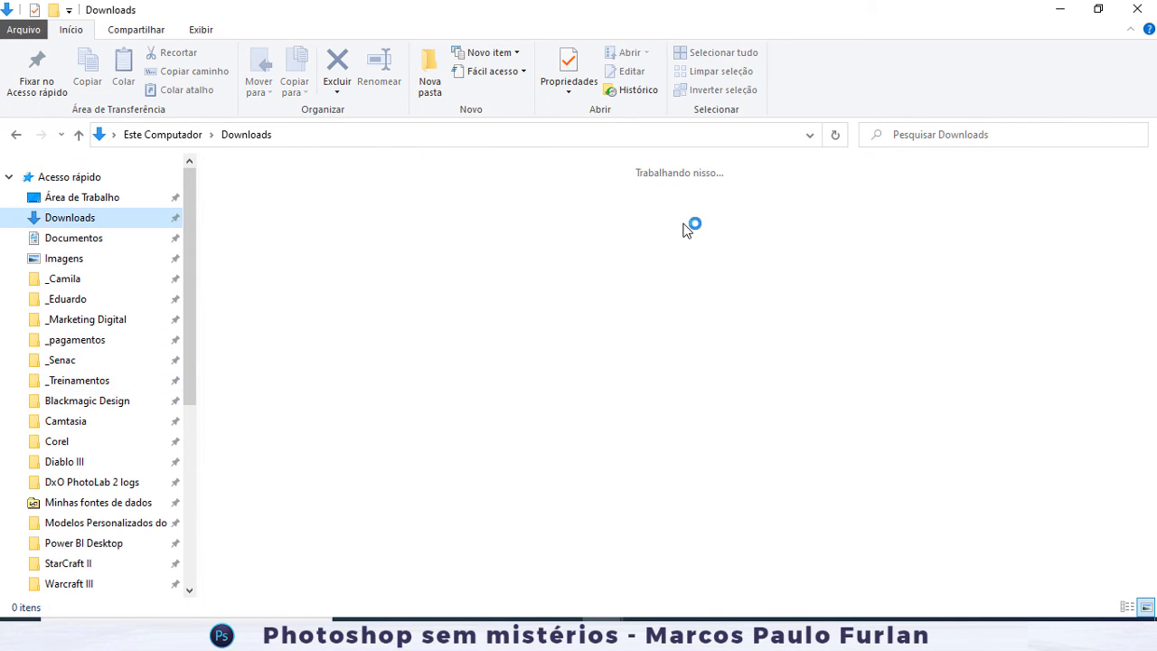
{"action": "scroll", "coordinate": [615, 360], "scroll_direction": "down", "scroll_amount": 5}
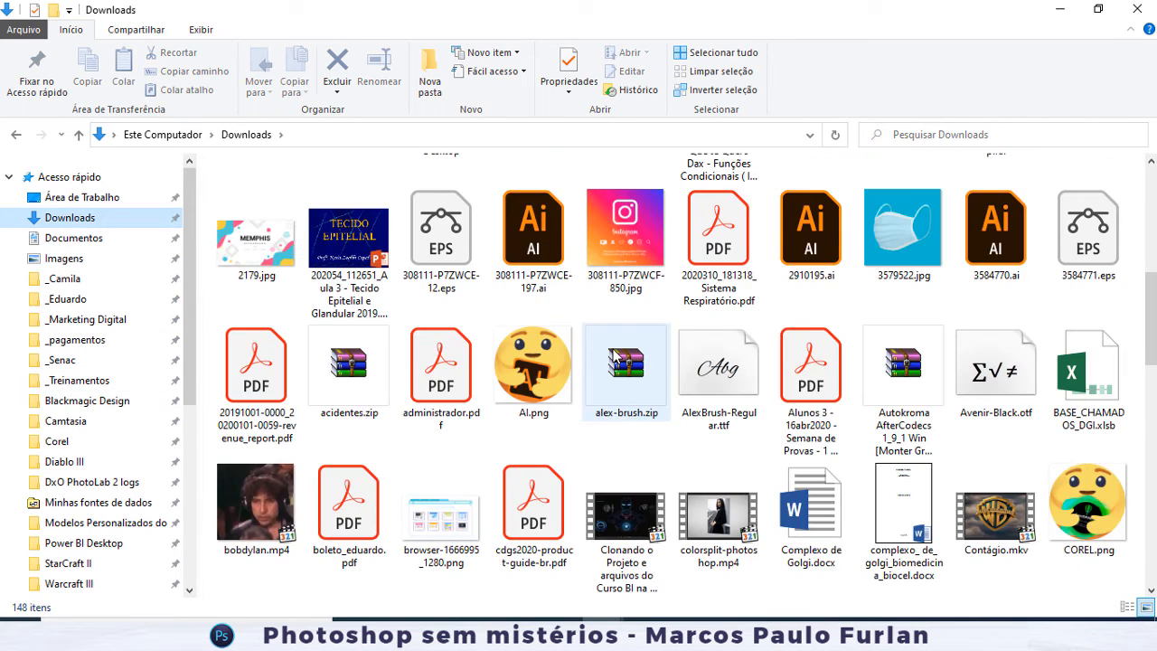
{"action": "scroll", "coordinate": [614, 357], "scroll_direction": "down", "scroll_amount": 6}
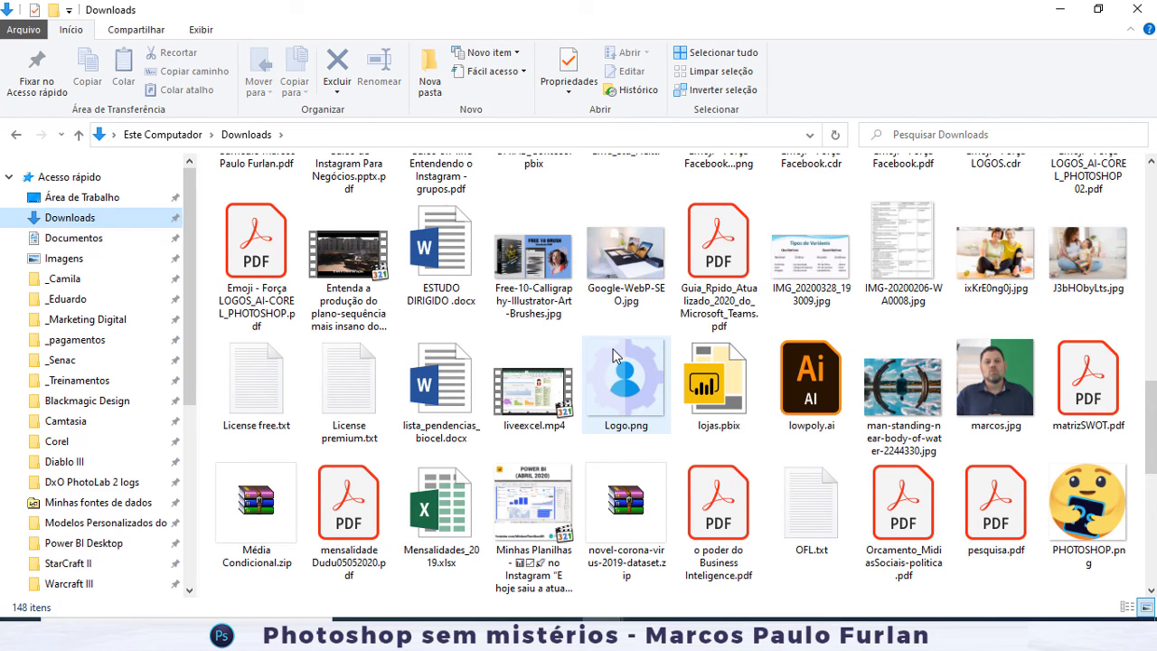
{"action": "left_click", "coordinate": [545, 264]}
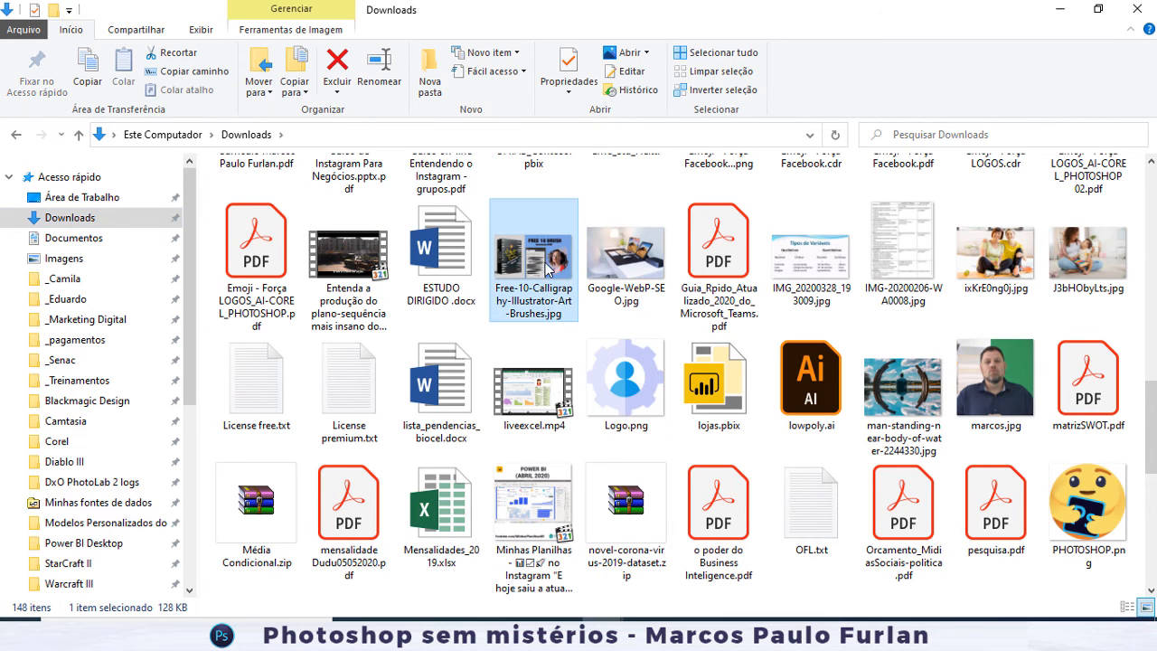
- Open the calligraphy brushes image in Photoshop and add a TESTE text layer
{"action": "left_click_drag", "start_coordinate": [630, 623], "coordinate": [1000, 550]}
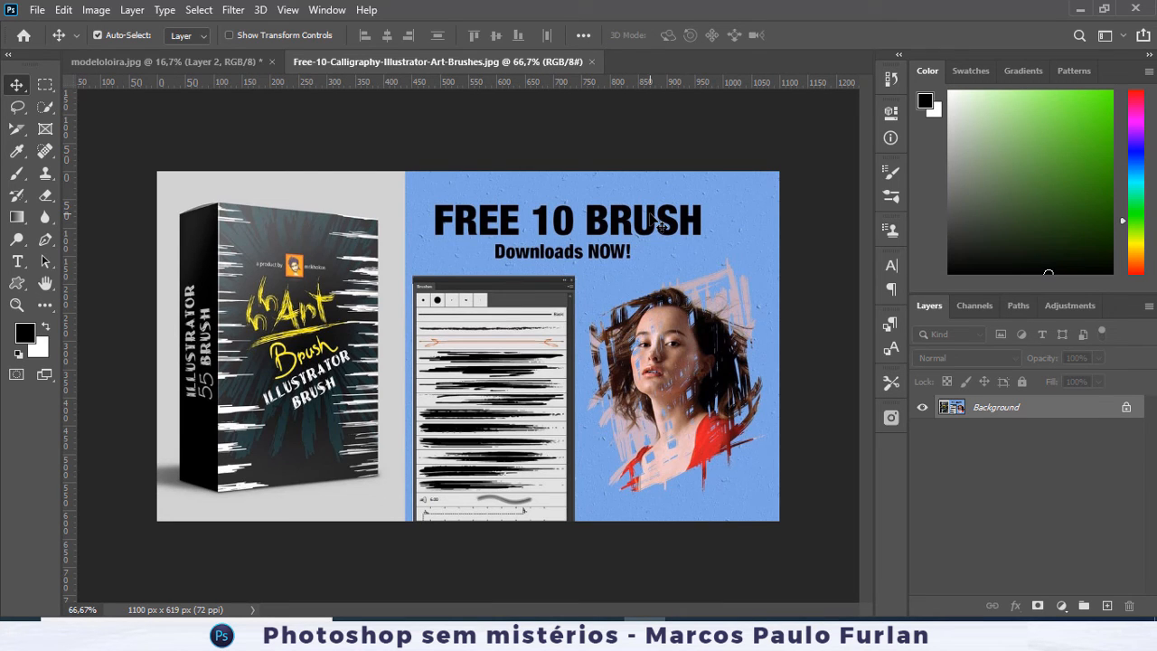
{"action": "left_click", "coordinate": [17, 261]}
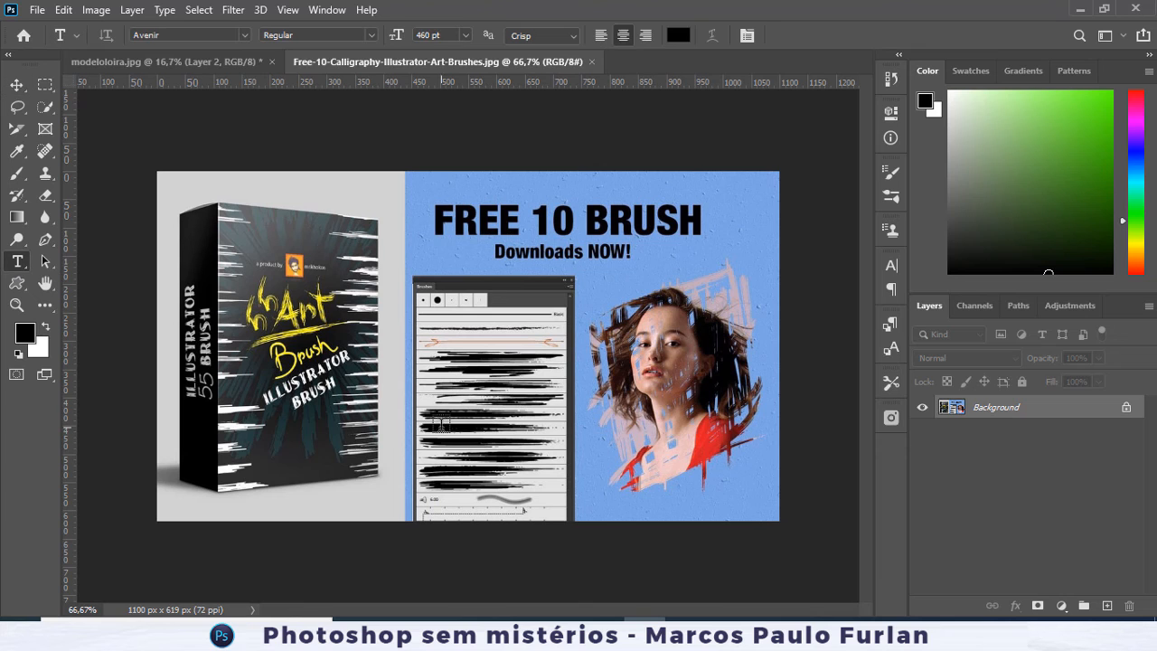
{"action": "left_click", "coordinate": [611, 296]}
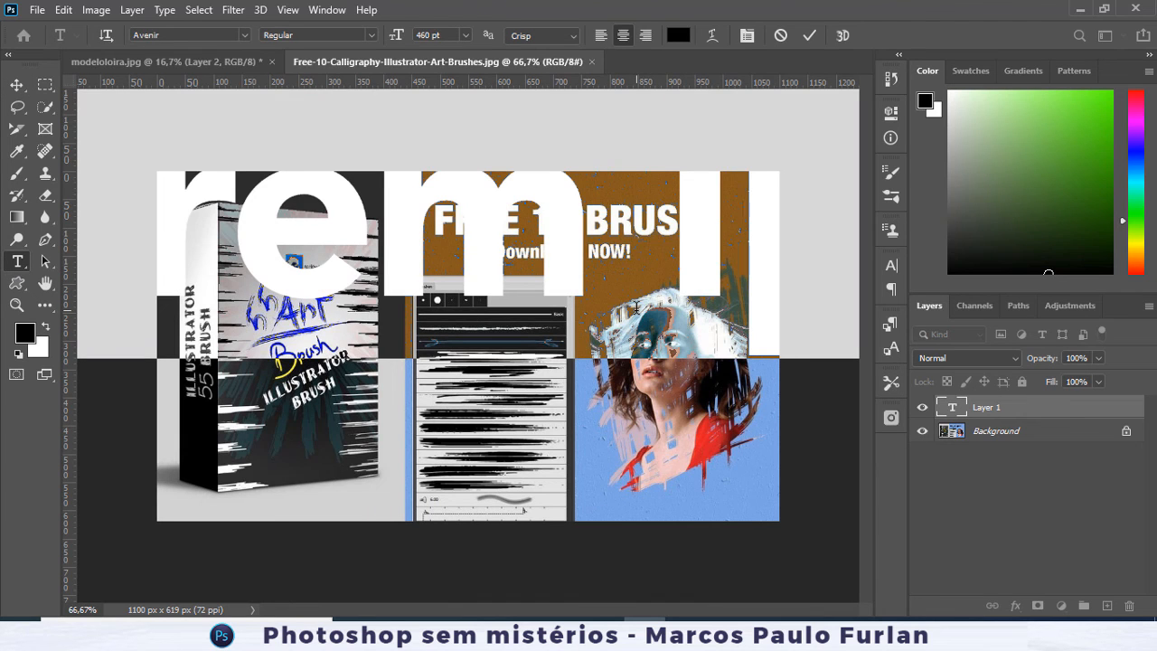
{"action": "type", "text": "TESTE"}
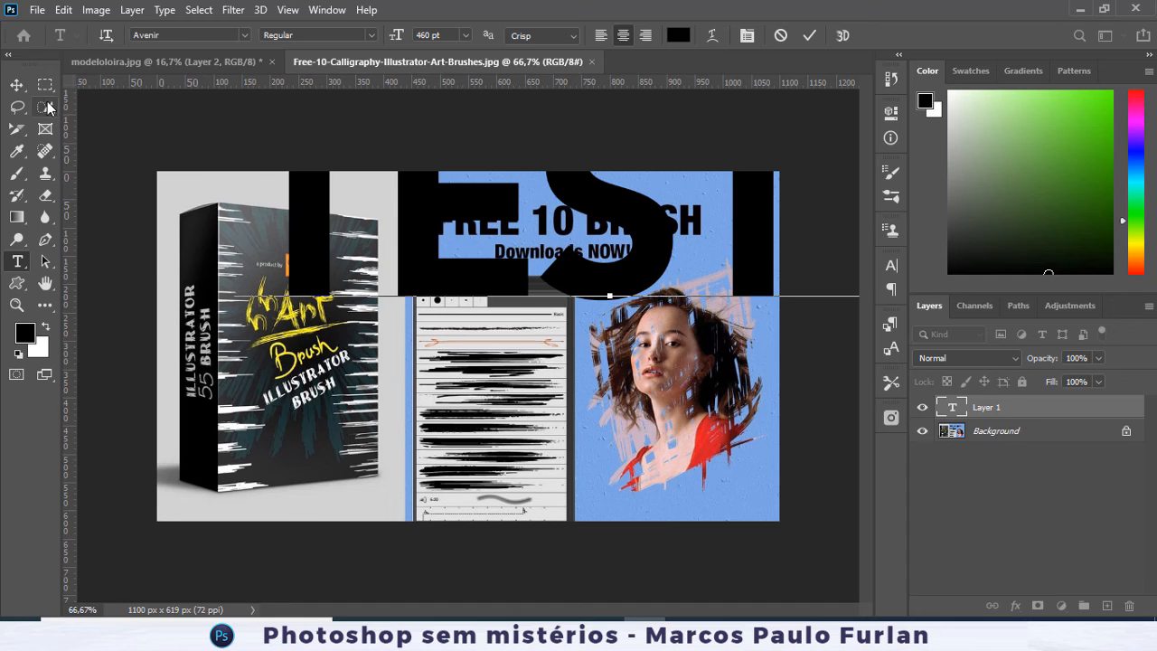
{"action": "left_click", "coordinate": [17, 84]}
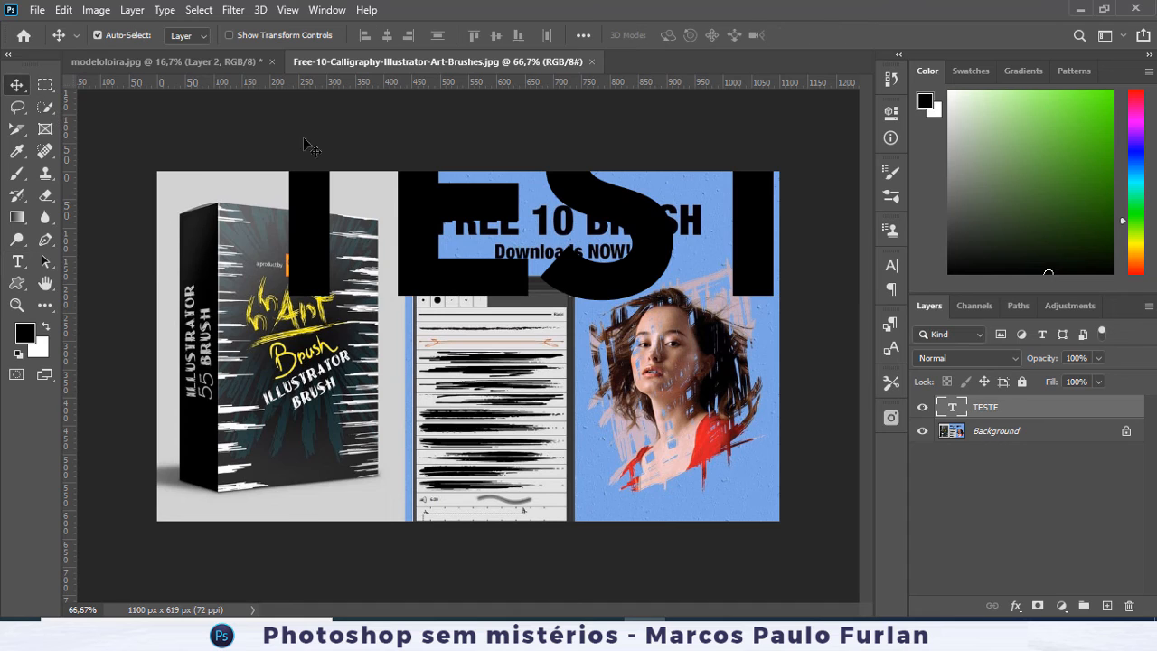
- Set TESTE to 120 pt and move it down over the woman's face
{"action": "left_click", "coordinate": [890, 267]}
{"action": "type", "text": "120"}
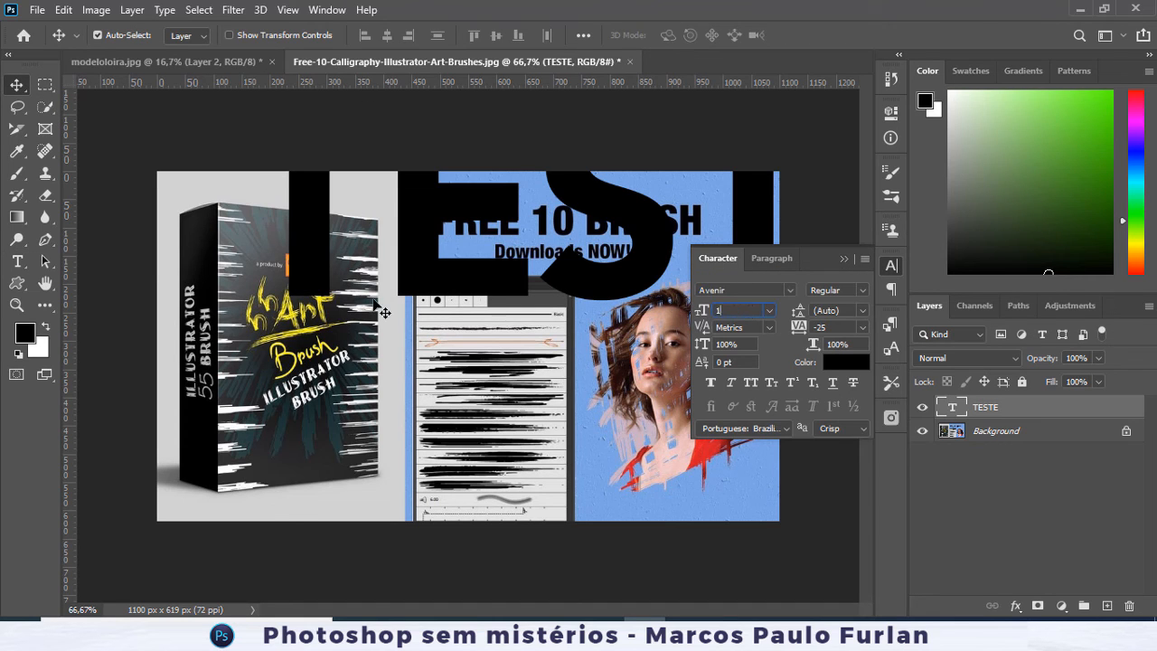
{"action": "key", "text": "Return"}
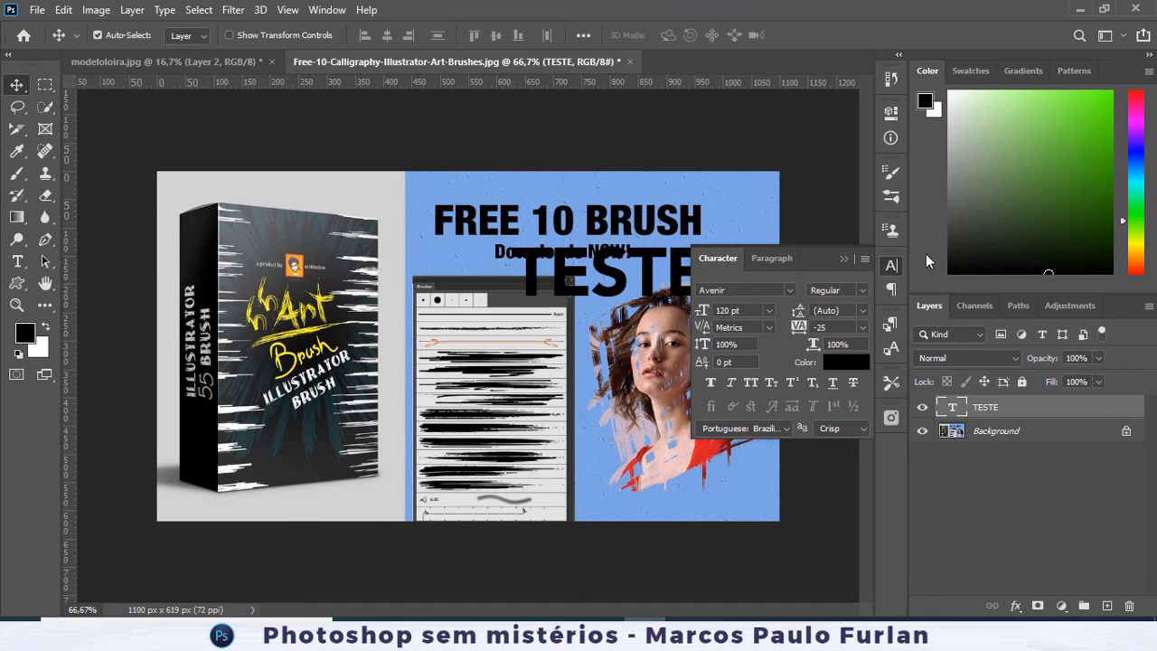
{"action": "left_click", "coordinate": [894, 267]}
{"action": "left_click_drag", "start_coordinate": [627, 319], "coordinate": [603, 393]}
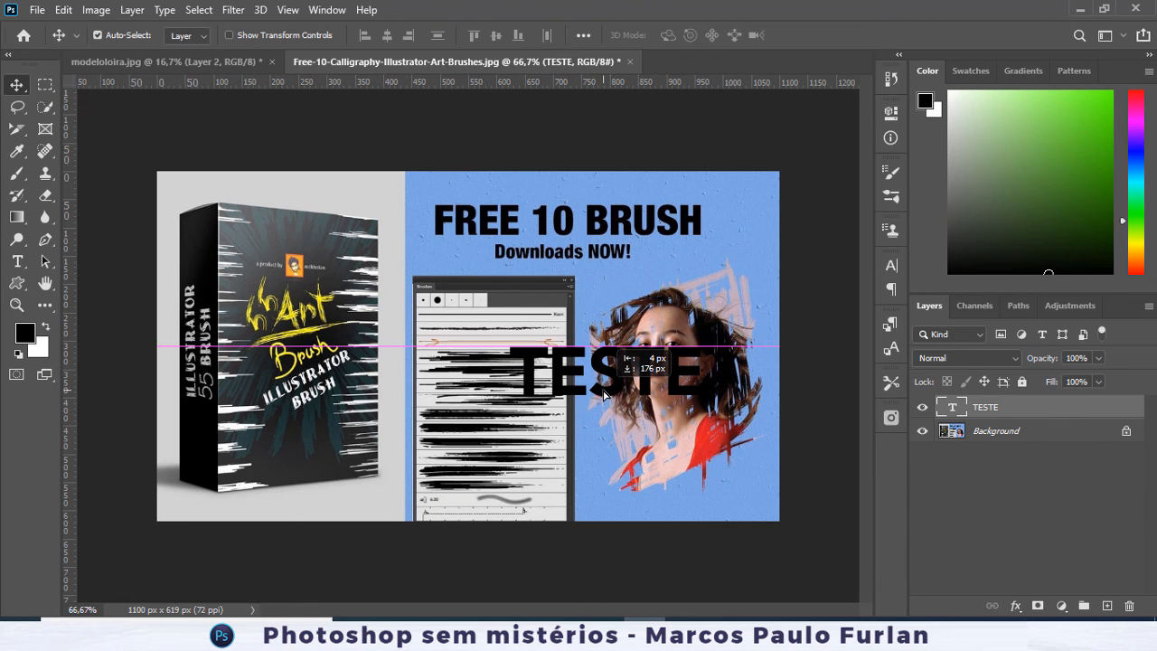
- Marquee-select the FREE 10 BRUSH headline and nudge the TESTE text slightly
{"action": "left_click", "coordinate": [45, 84]}
{"action": "left_click_drag", "start_coordinate": [415, 192], "coordinate": [708, 239]}
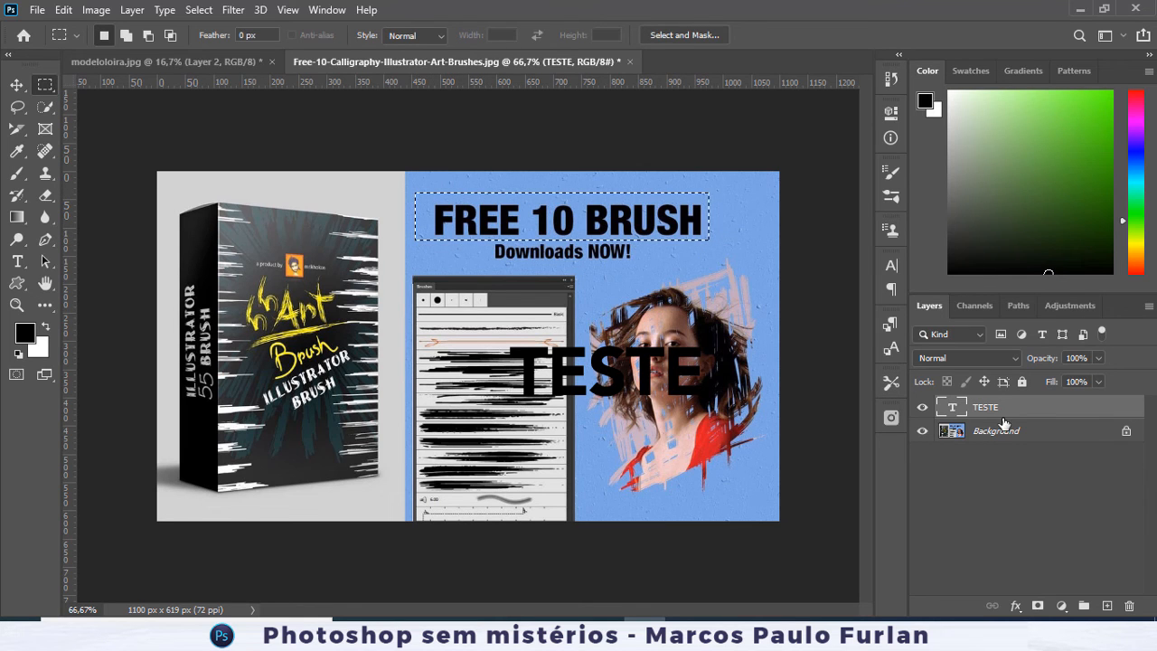
{"action": "left_click", "coordinate": [16, 84]}
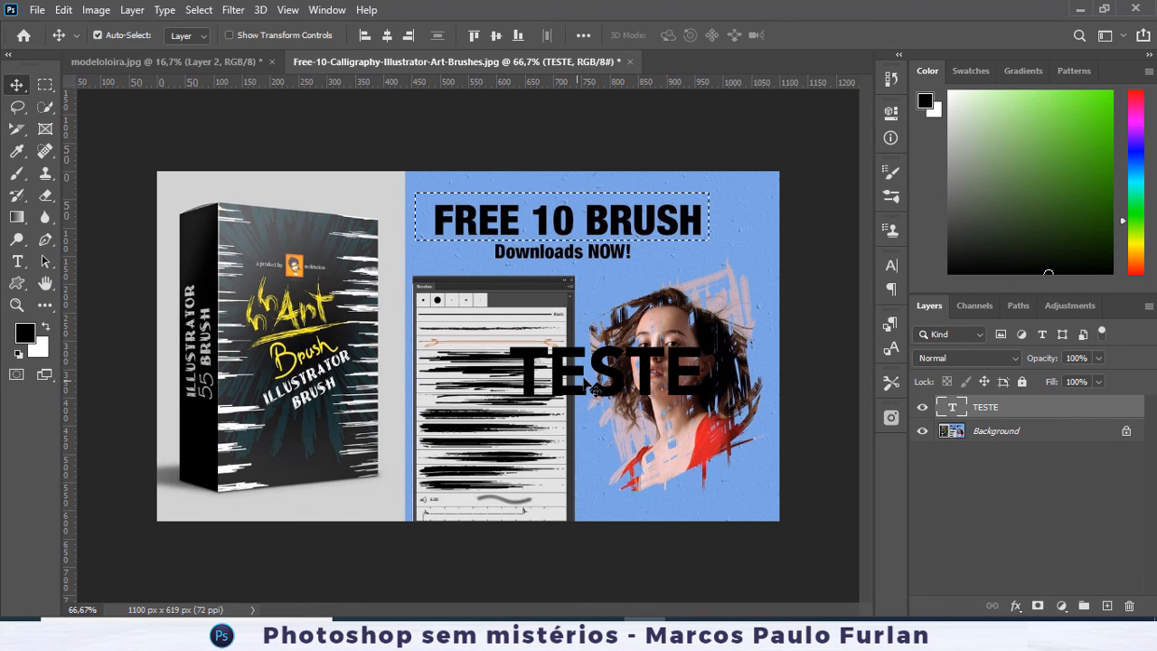
{"action": "mouse_move", "coordinate": [613, 372]}
{"action": "left_mouse_down"}
{"action": "mouse_move", "coordinate": [421, 323]}
{"action": "mouse_move", "coordinate": [521, 277]}
{"action": "mouse_move", "coordinate": [613, 381]}
{"action": "left_mouse_up"}
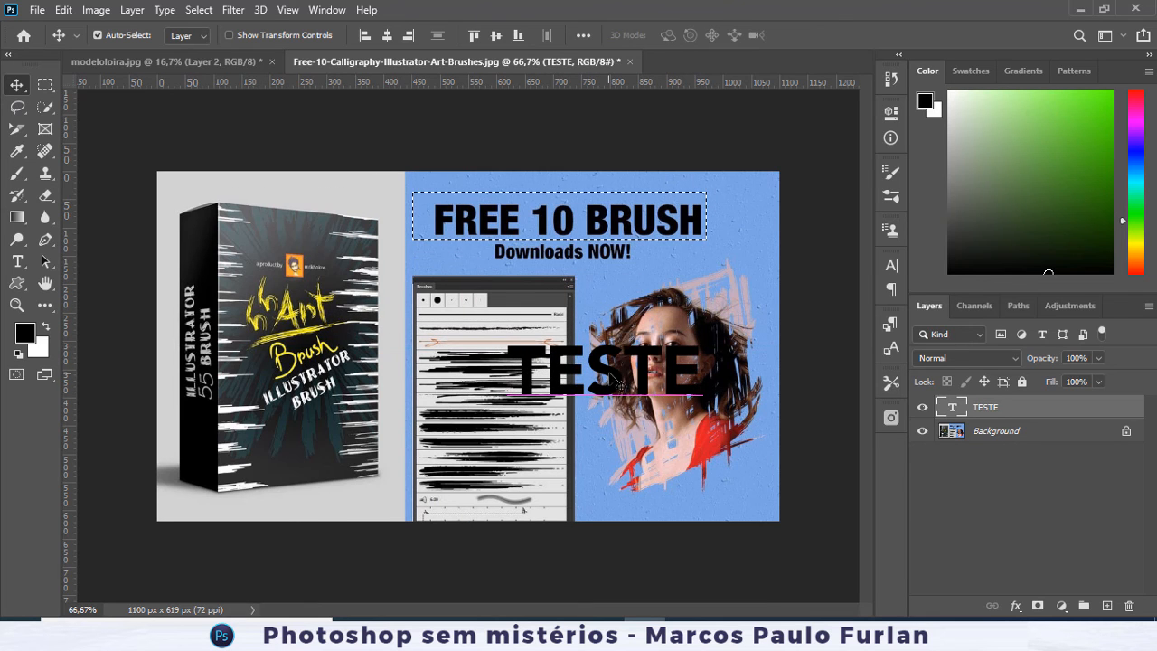
- Match the headline's font, trying candidates and applying Roboto Condensed Bold to TESTE
{"action": "left_click", "coordinate": [163, 10]}
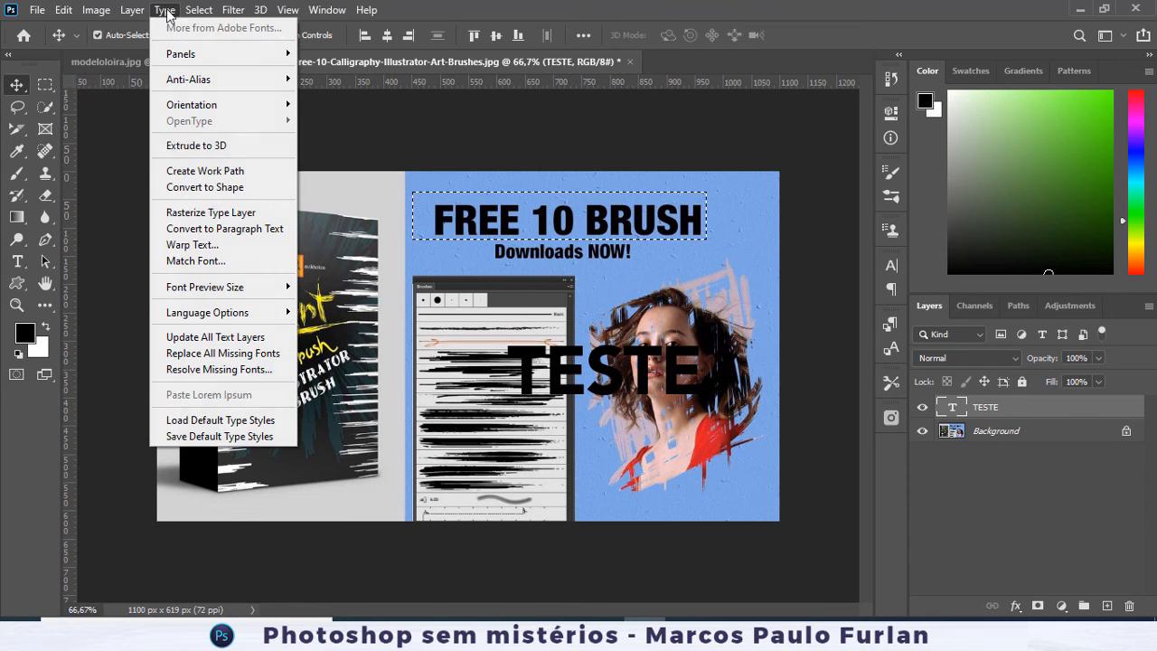
{"action": "left_click", "coordinate": [208, 260]}
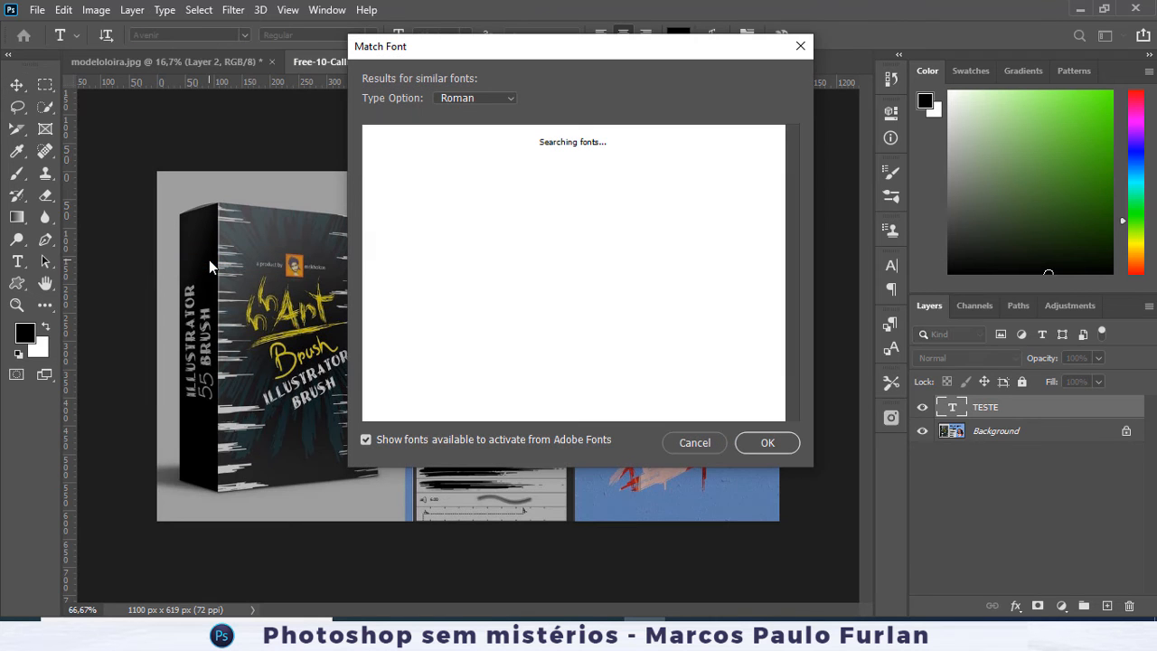
{"action": "mouse_move", "coordinate": [508, 48]}
{"action": "left_mouse_down"}
{"action": "mouse_move", "coordinate": [892, 55]}
{"action": "mouse_move", "coordinate": [876, 55]}
{"action": "left_mouse_up"}
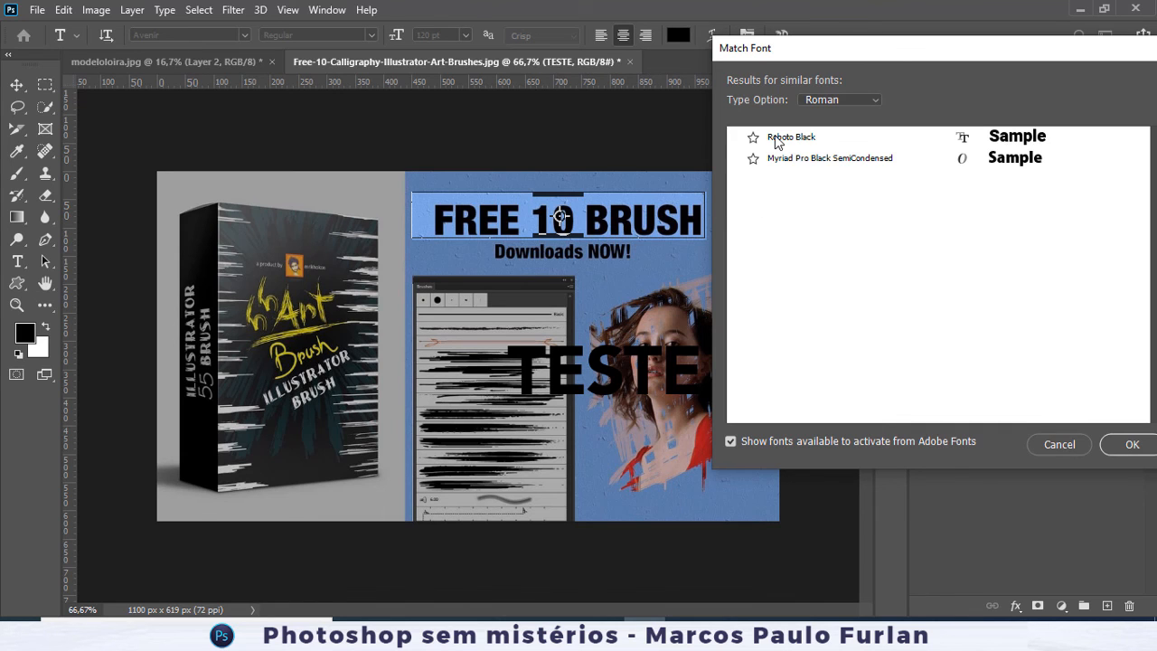
{"action": "mouse_move", "coordinate": [1002, 46]}
{"action": "left_mouse_down"}
{"action": "mouse_move", "coordinate": [952, 61]}
{"action": "mouse_move", "coordinate": [659, 61]}
{"action": "mouse_move", "coordinate": [1023, 49]}
{"action": "left_mouse_up"}
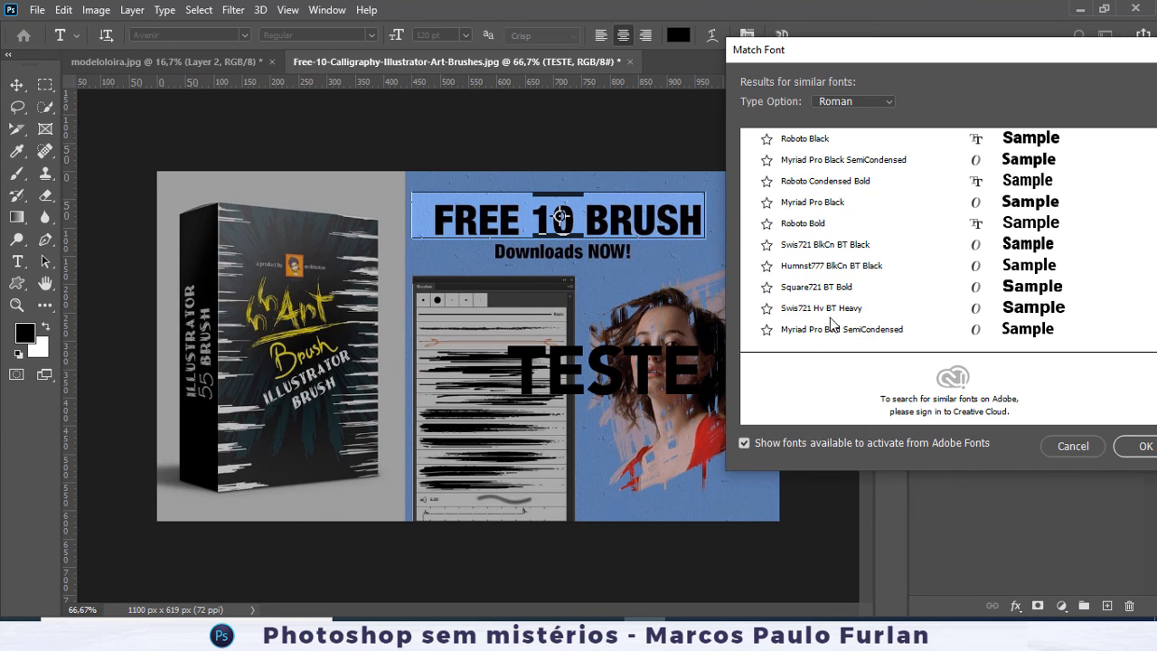
{"action": "left_click", "coordinate": [837, 268]}
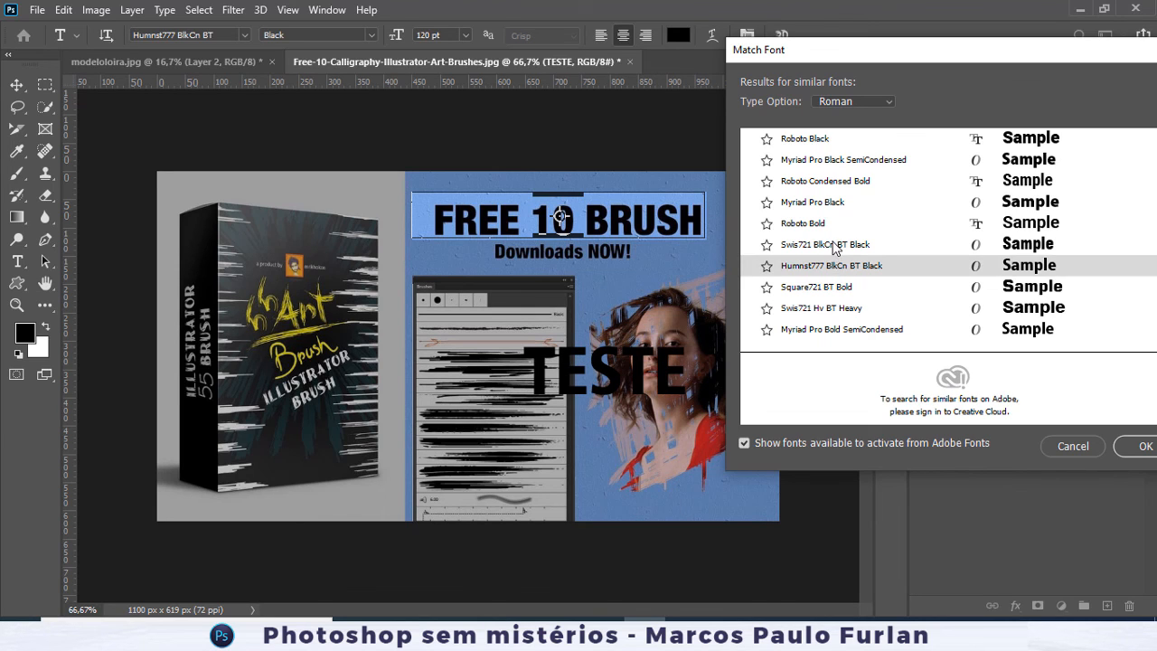
{"action": "left_click", "coordinate": [836, 245]}
{"action": "left_click", "coordinate": [823, 224]}
{"action": "left_click", "coordinate": [819, 203]}
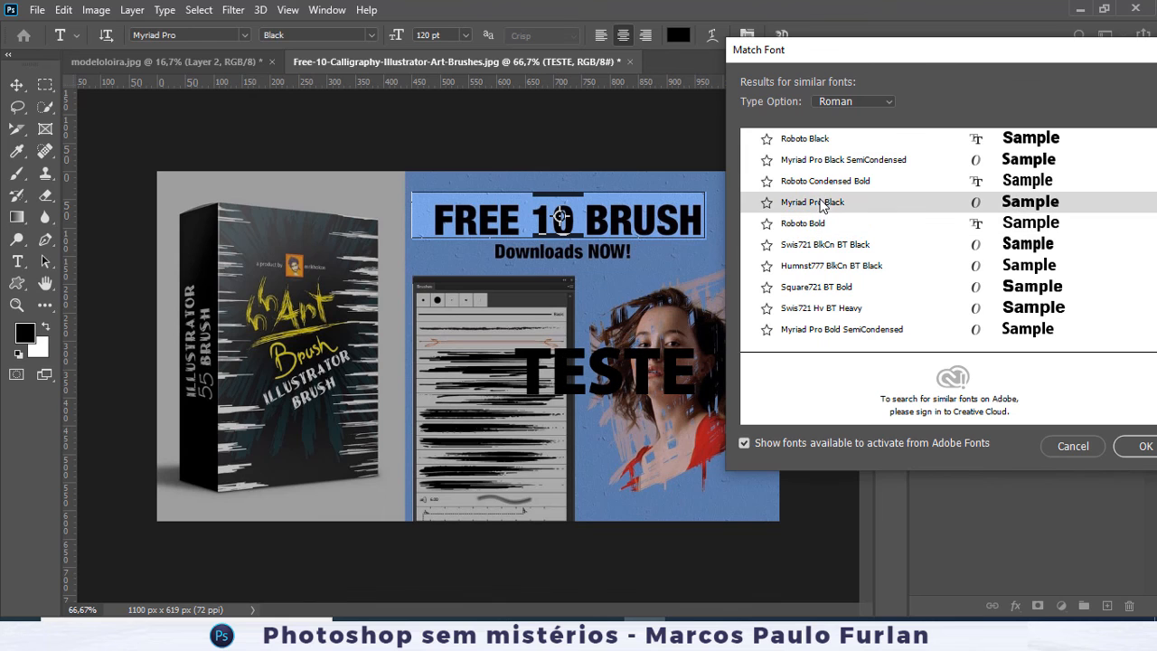
{"action": "left_click", "coordinate": [816, 179]}
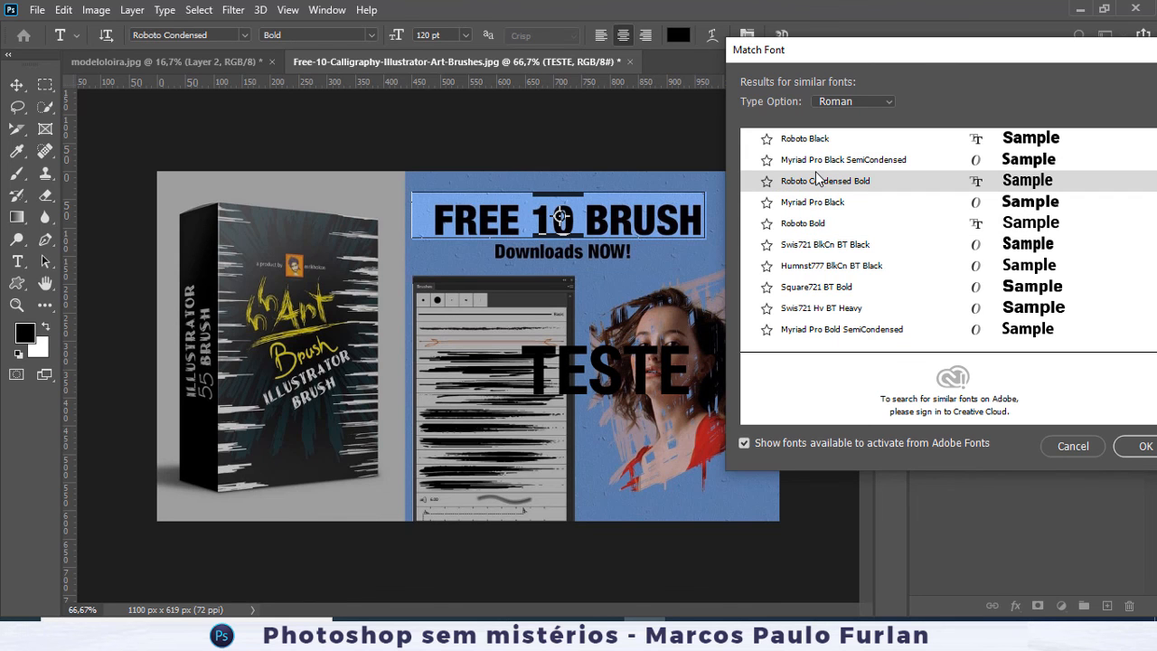
{"action": "left_click", "coordinate": [1144, 444]}
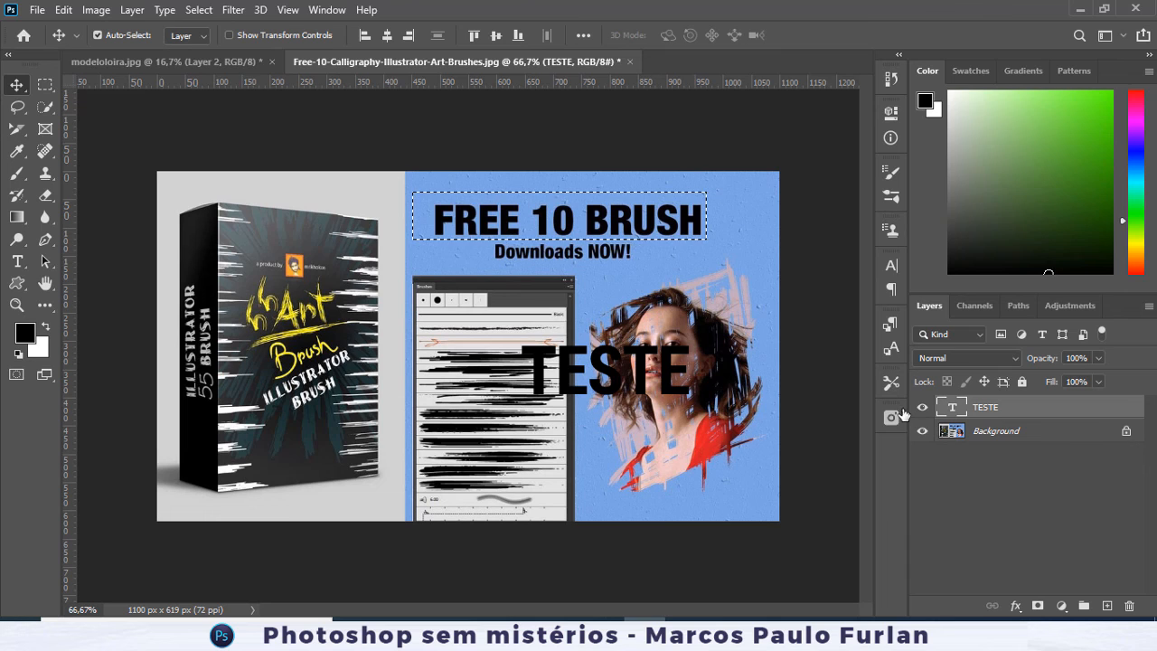
- Deselect and close the brush advert document without saving
{"action": "key", "text": "ctrl+d"}
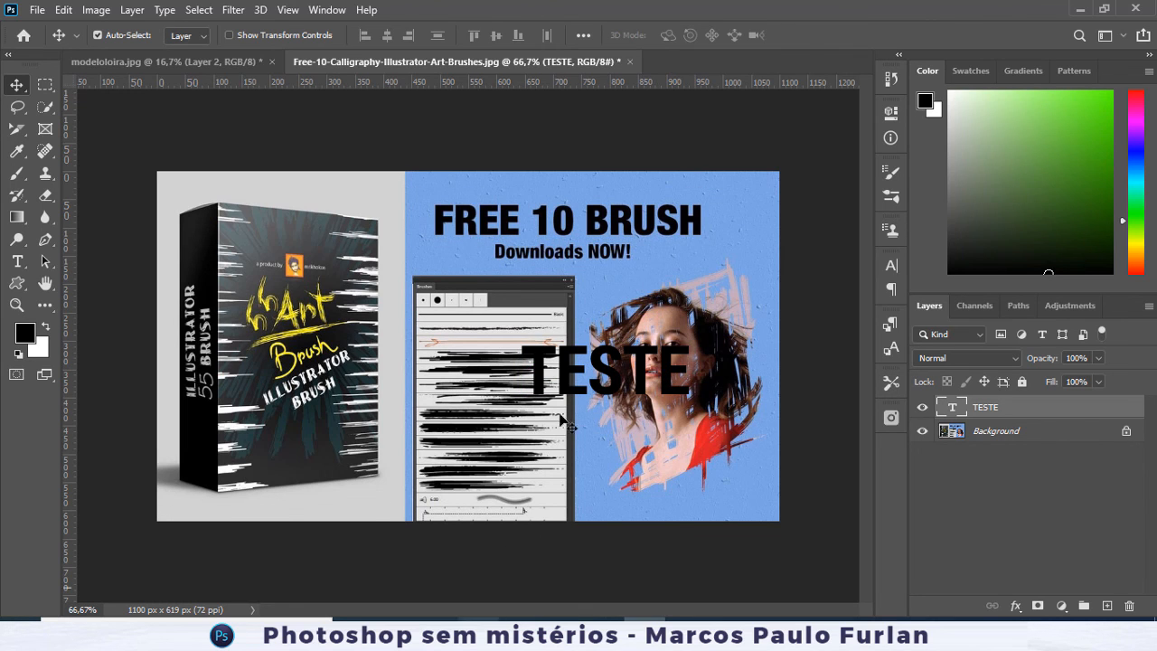
{"action": "left_click", "coordinate": [630, 61]}
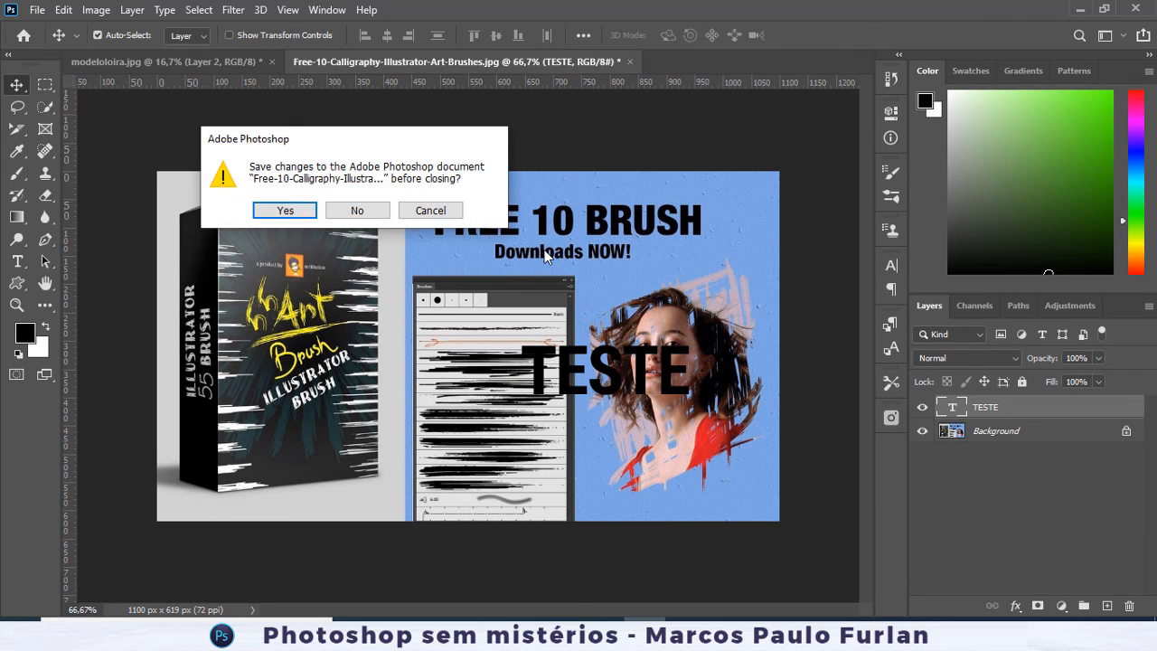
{"action": "left_click", "coordinate": [372, 214]}
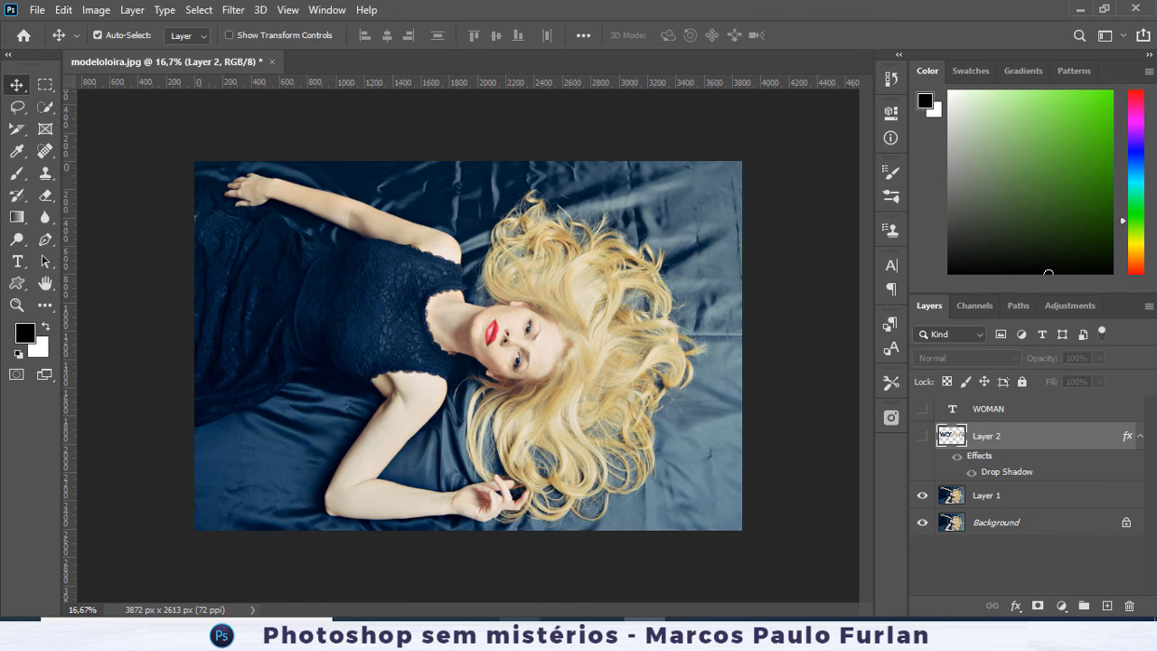
- Select the WOMAN text layer in the model portrait document
{"action": "mouse_move", "coordinate": [601, 621]}
{"action": "left_click", "coordinate": [994, 409]}
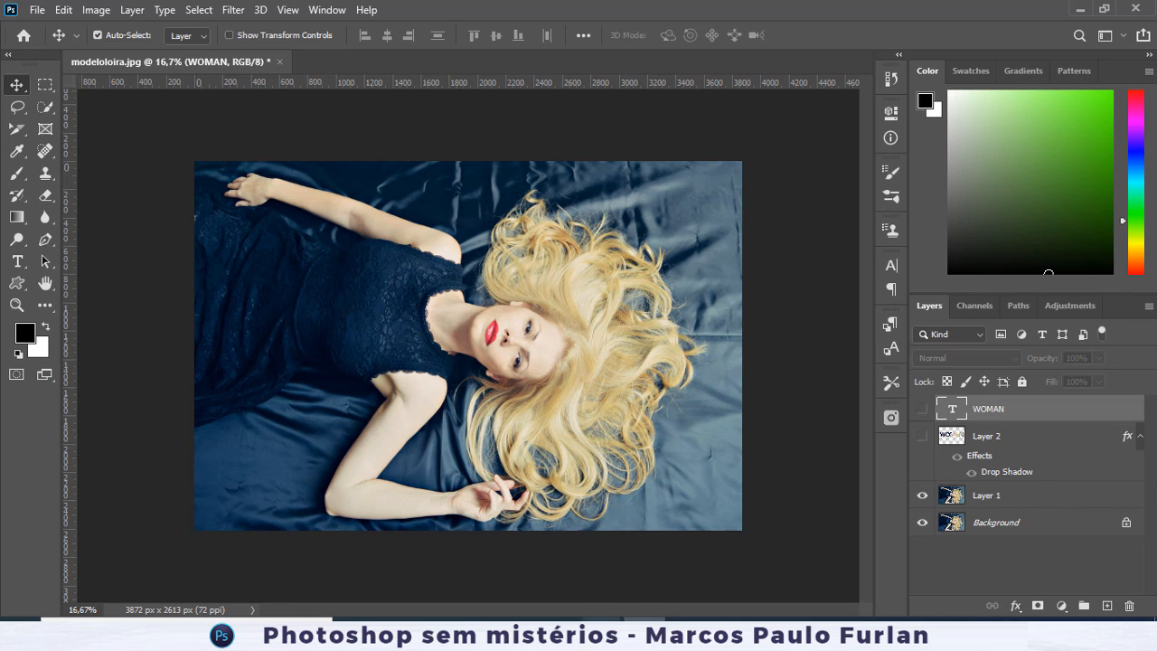
{"action": "mouse_move", "coordinate": [611, 618]}
{"action": "left_click", "coordinate": [603, 553]}
{"action": "scroll", "coordinate": [605, 542], "scroll_direction": "down", "scroll_amount": 5}
{"action": "scroll", "coordinate": [588, 424], "scroll_direction": "up", "scroll_amount": 6}
{"action": "left_click", "coordinate": [564, 438]}
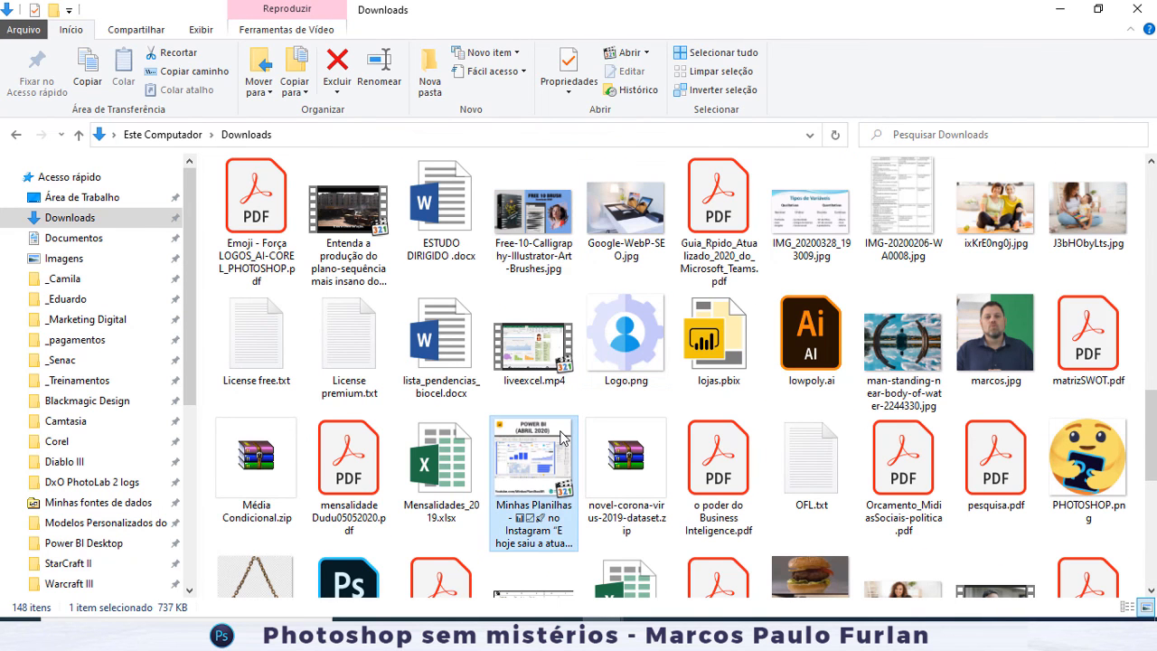
{"action": "scroll", "coordinate": [564, 437], "scroll_direction": "down", "scroll_amount": 2}
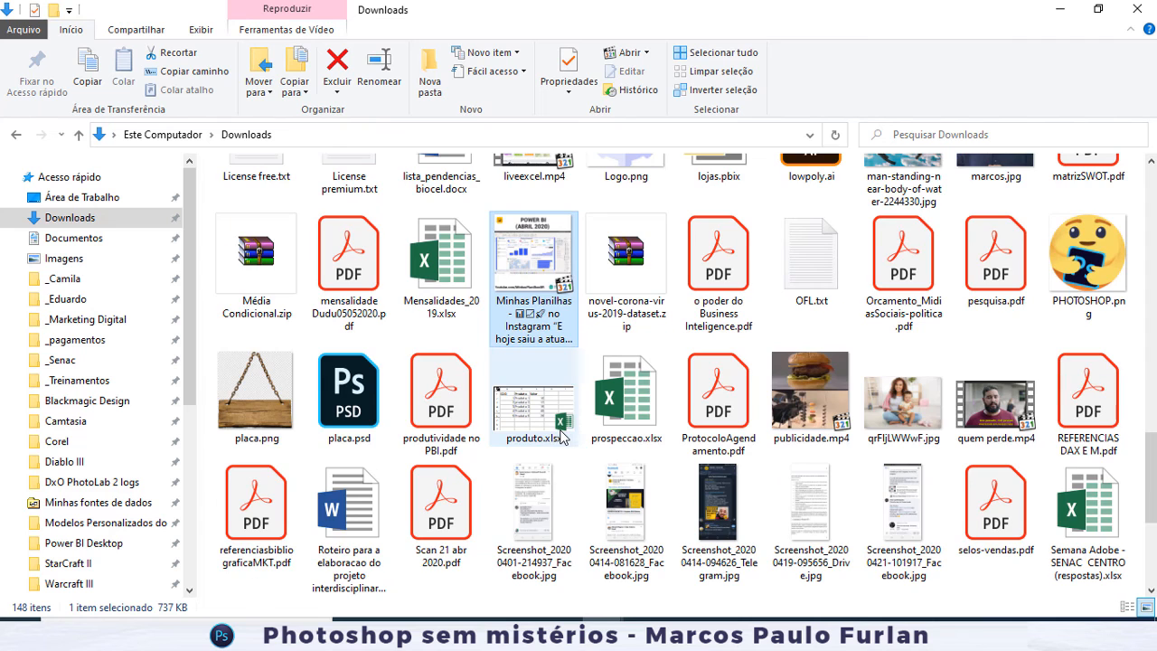
{"action": "scroll", "coordinate": [567, 436], "scroll_direction": "down", "scroll_amount": 3}
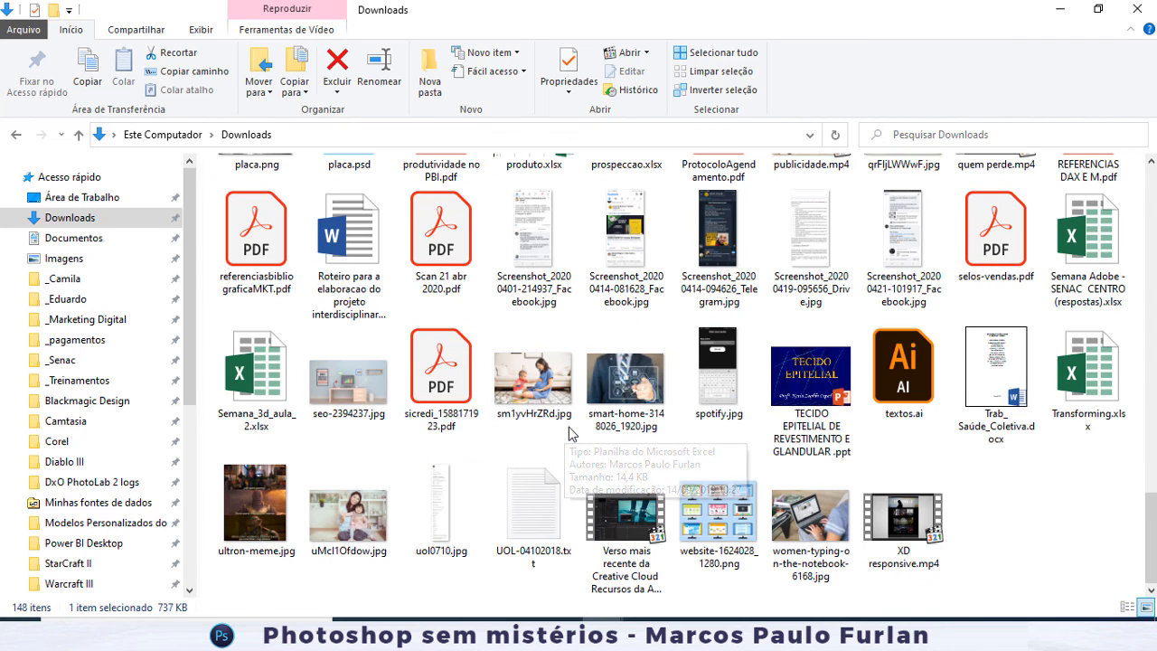
{"action": "left_click", "coordinate": [785, 386]}
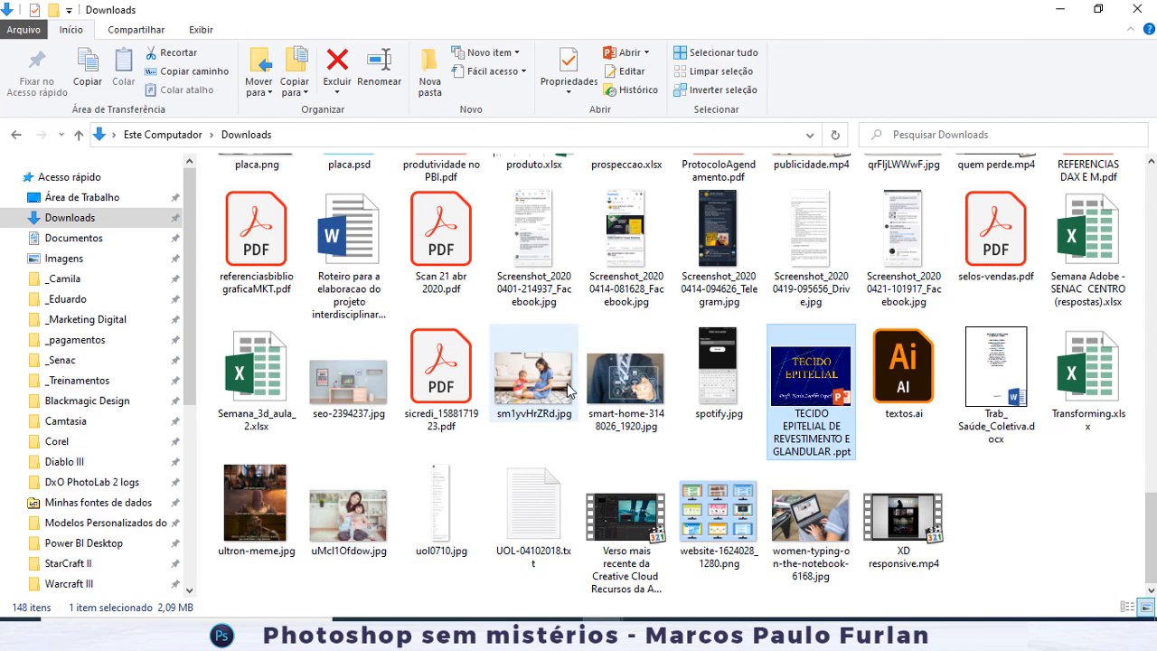
{"action": "scroll", "coordinate": [567, 389], "scroll_direction": "up", "scroll_amount": 5}
{"action": "scroll", "coordinate": [567, 389], "scroll_direction": "up", "scroll_amount": 5}
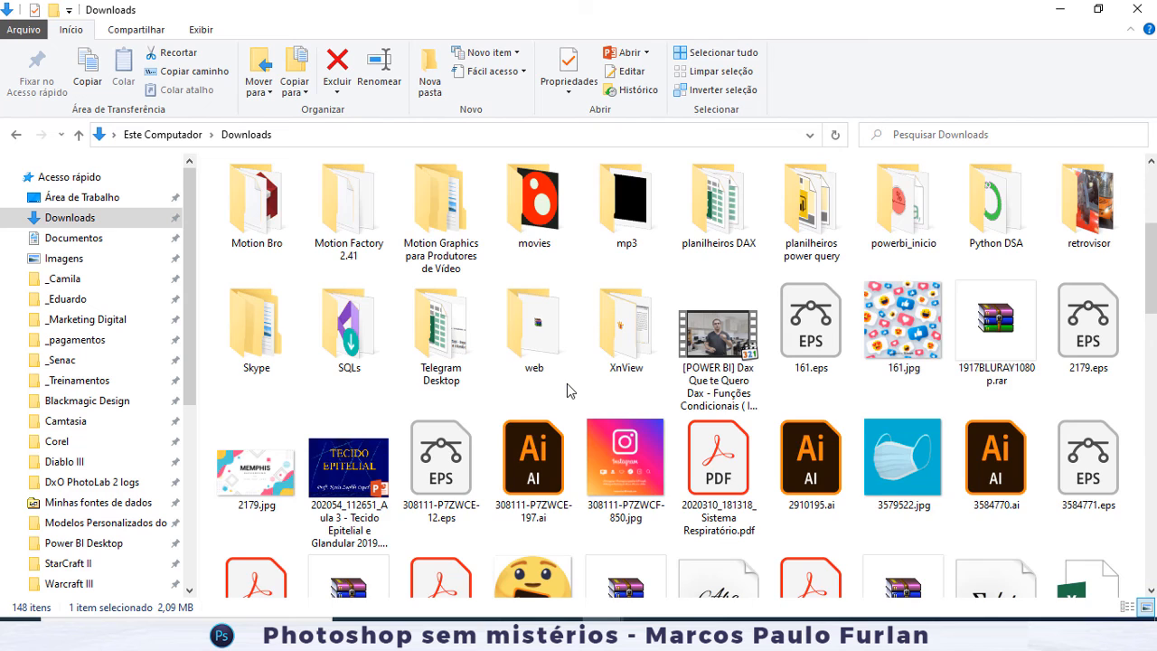
{"action": "scroll", "coordinate": [567, 383], "scroll_direction": "down", "scroll_amount": 10}
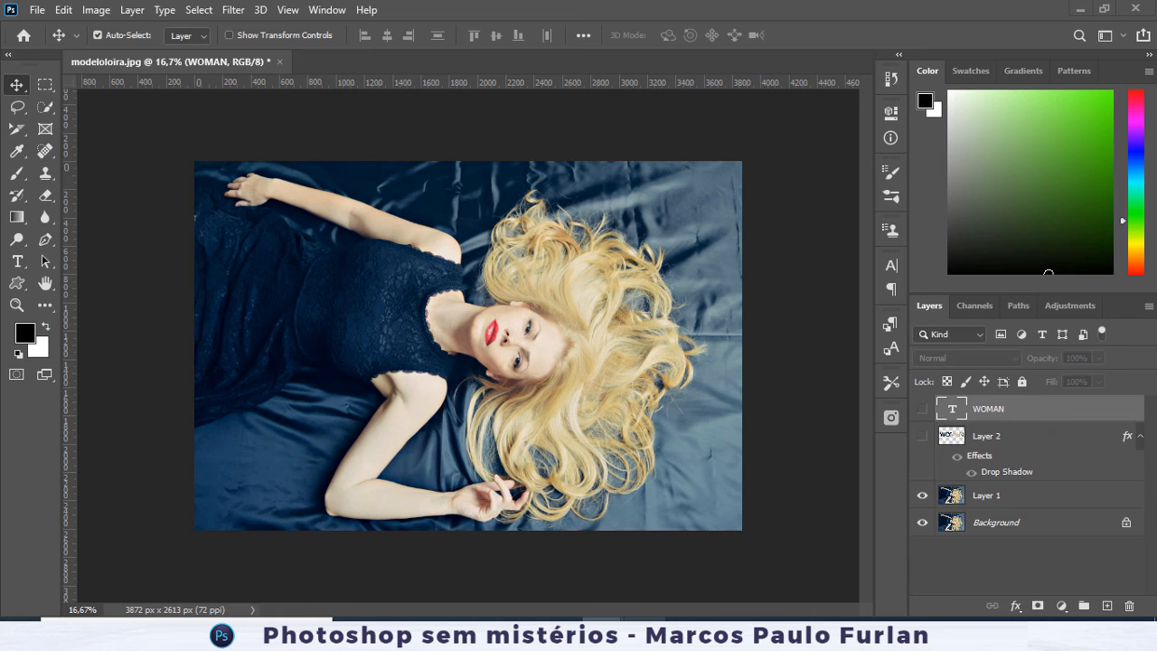